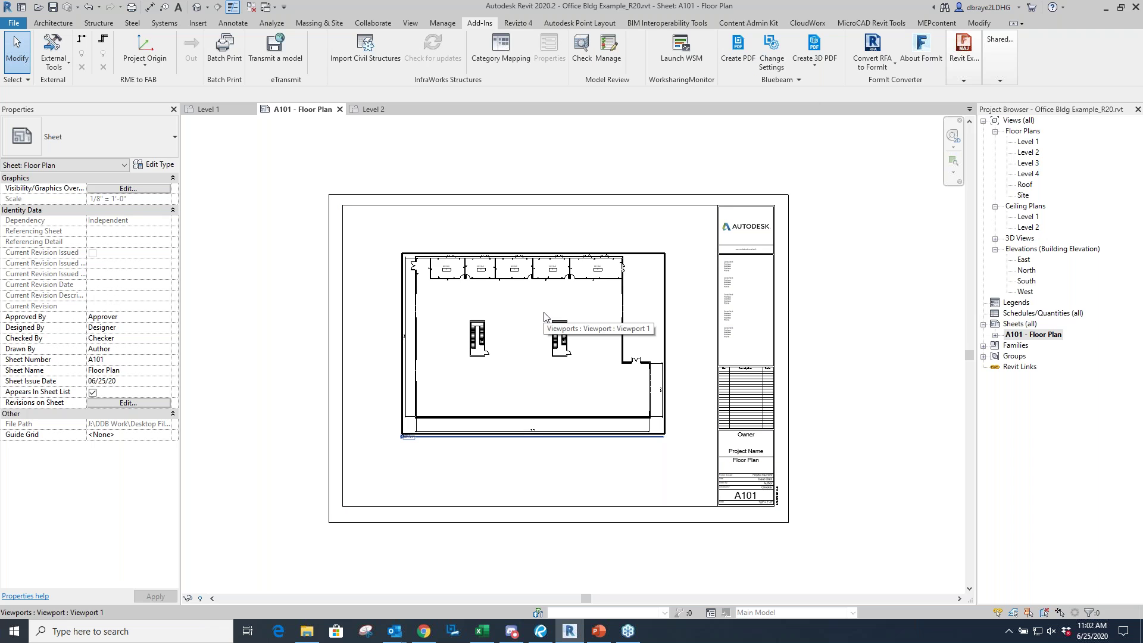
Review the general Bluebeam conversion settings used to create the PDF of sheet A101, and cancel out of them
left_click(783, 60)
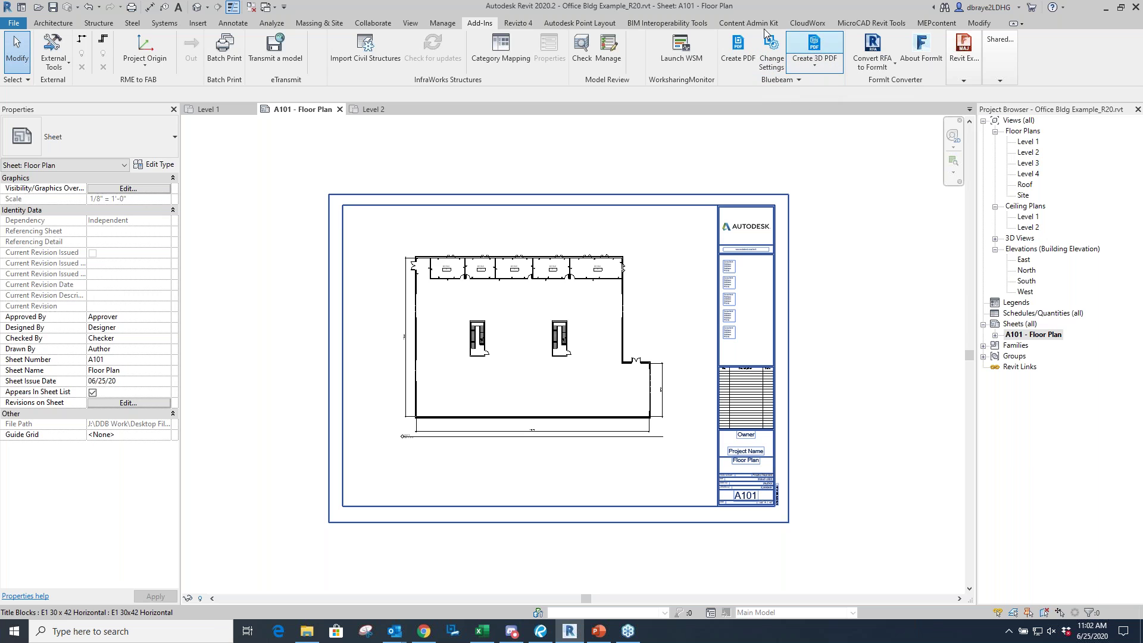
left_click(779, 62)
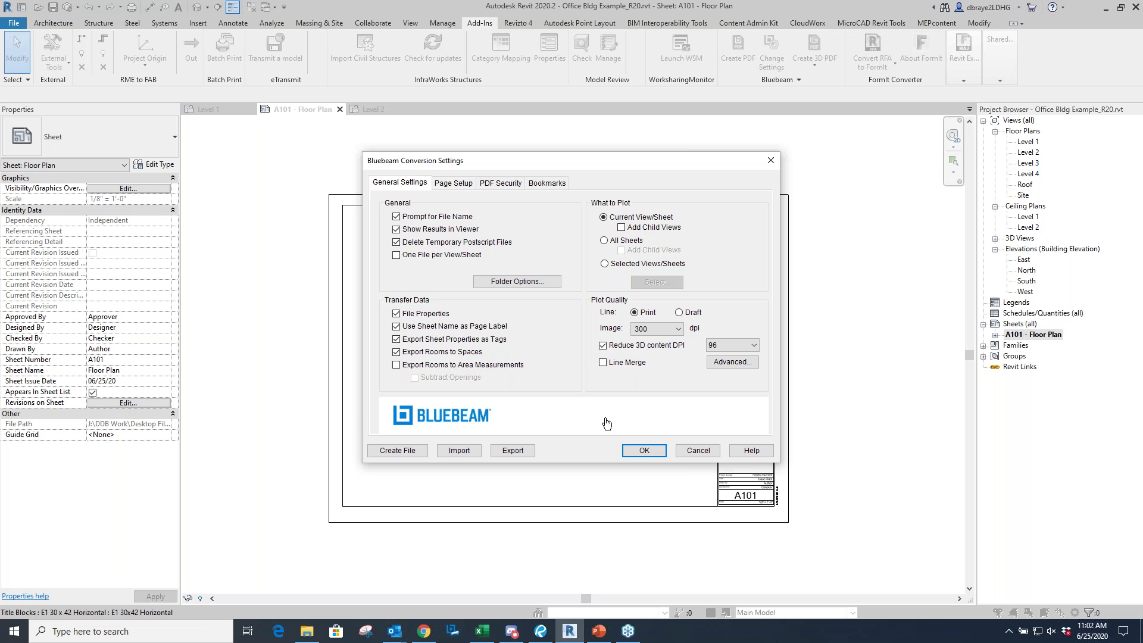
left_click(701, 453)
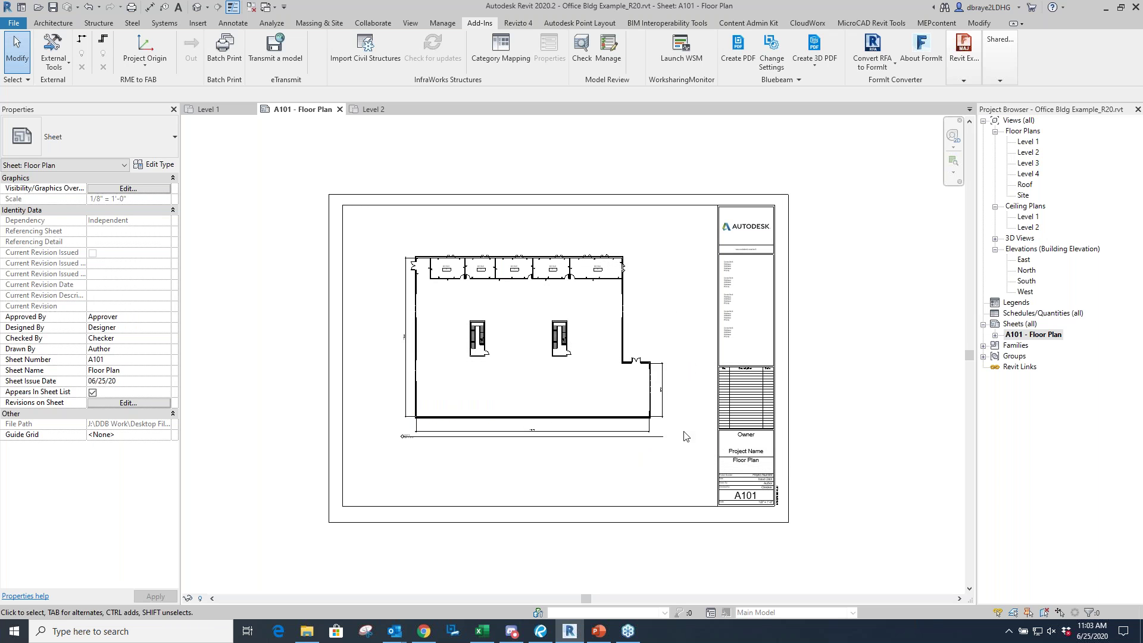
Switch to Bluebeam Revu with the exported floor plan PDF and narrow the File Access panel
left_click(1107, 9)
left_click(540, 631)
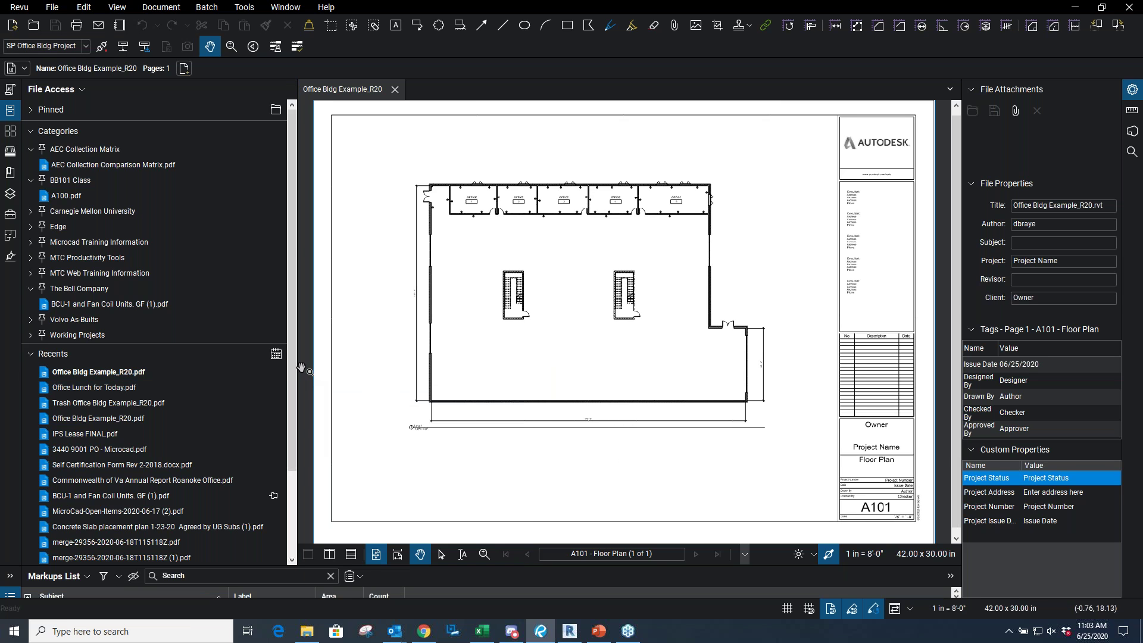
left_click_drag(298, 365, 145, 369)
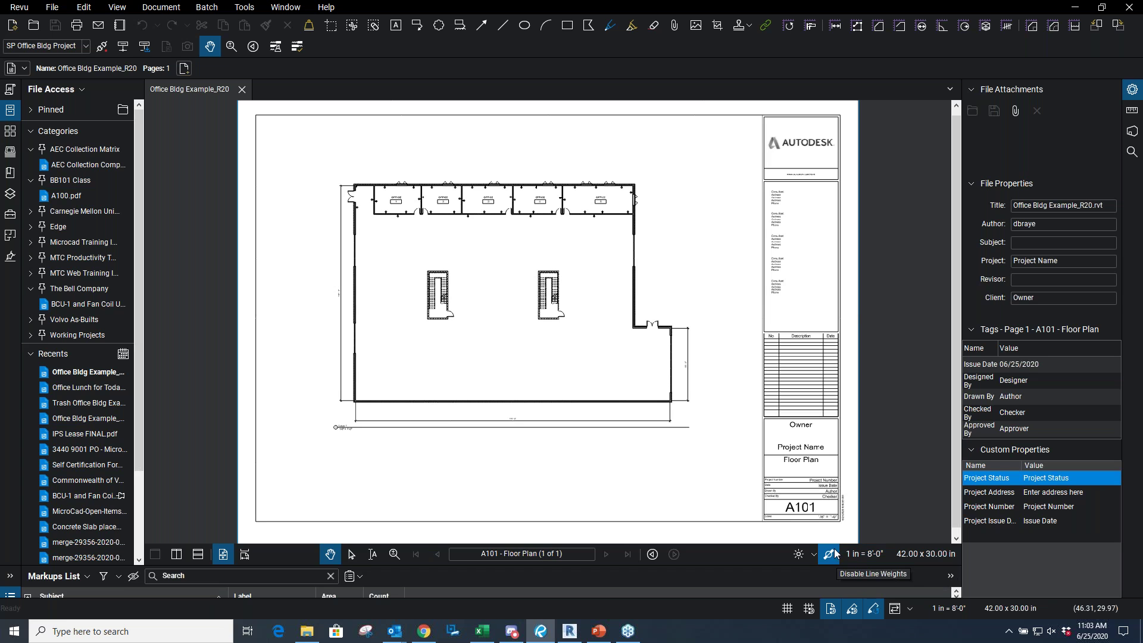
Set the current page's scale to the preset 1/8" = 1'-0" with a precision of 1/8 and apply it
scroll(347, 435, "up", 5)
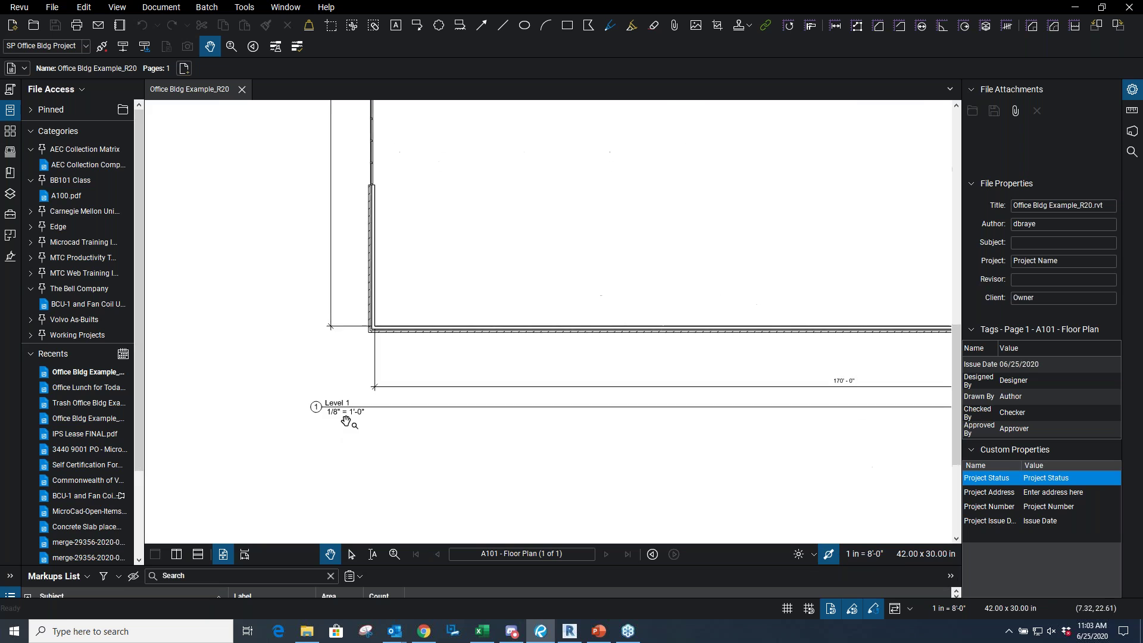
scroll(347, 435, "up", 3)
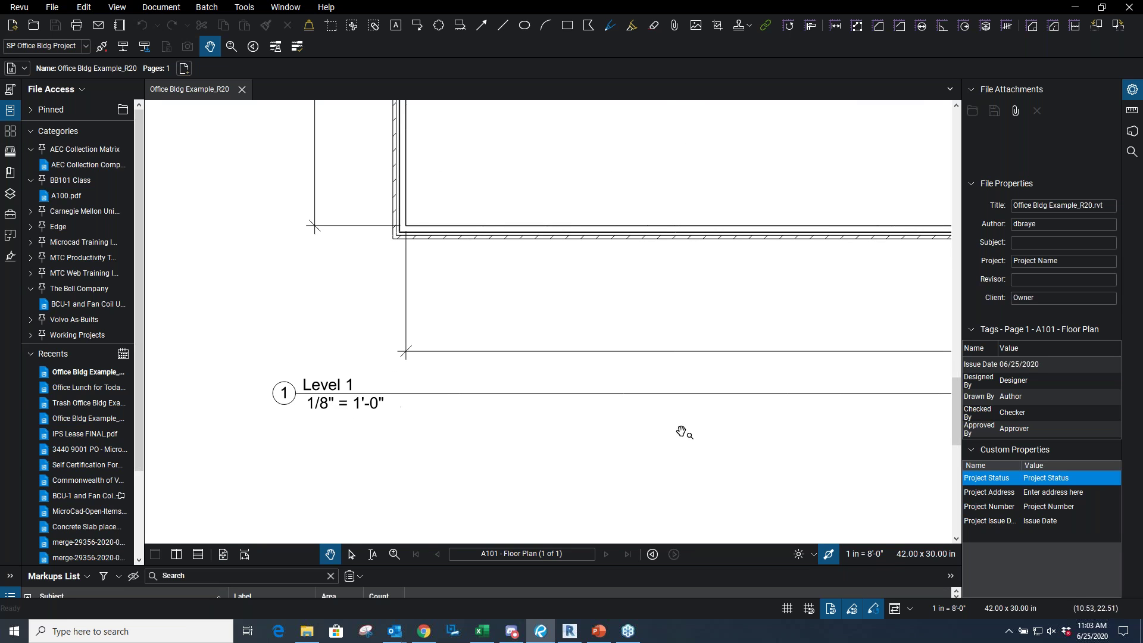
right_click(862, 558)
left_click(862, 556)
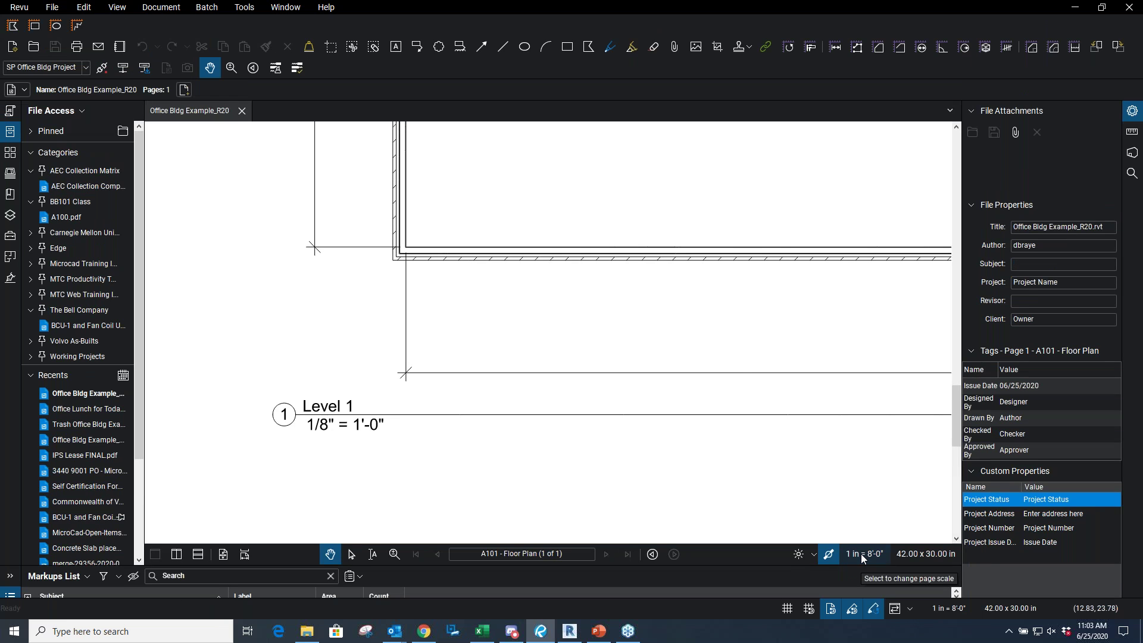
left_click(861, 554)
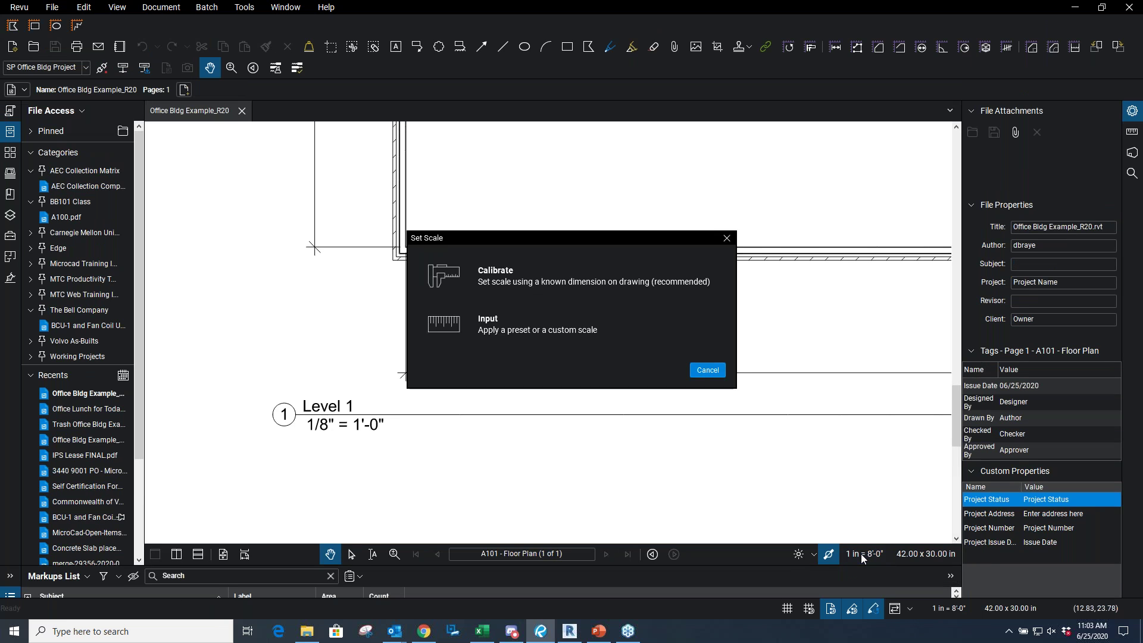
left_click(499, 327)
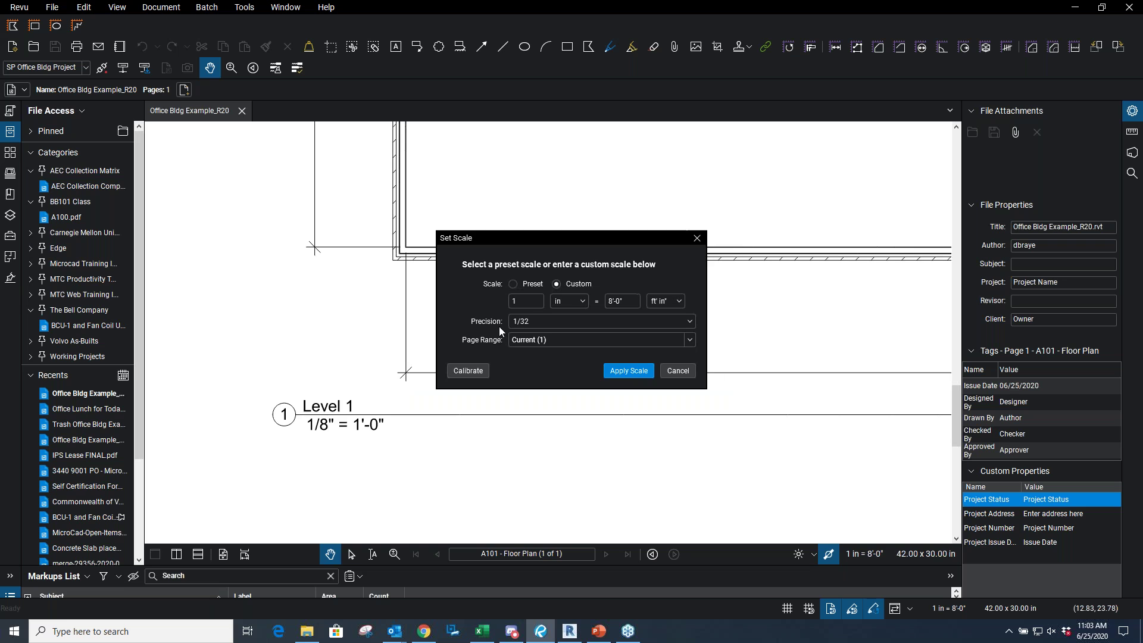
left_click(514, 285)
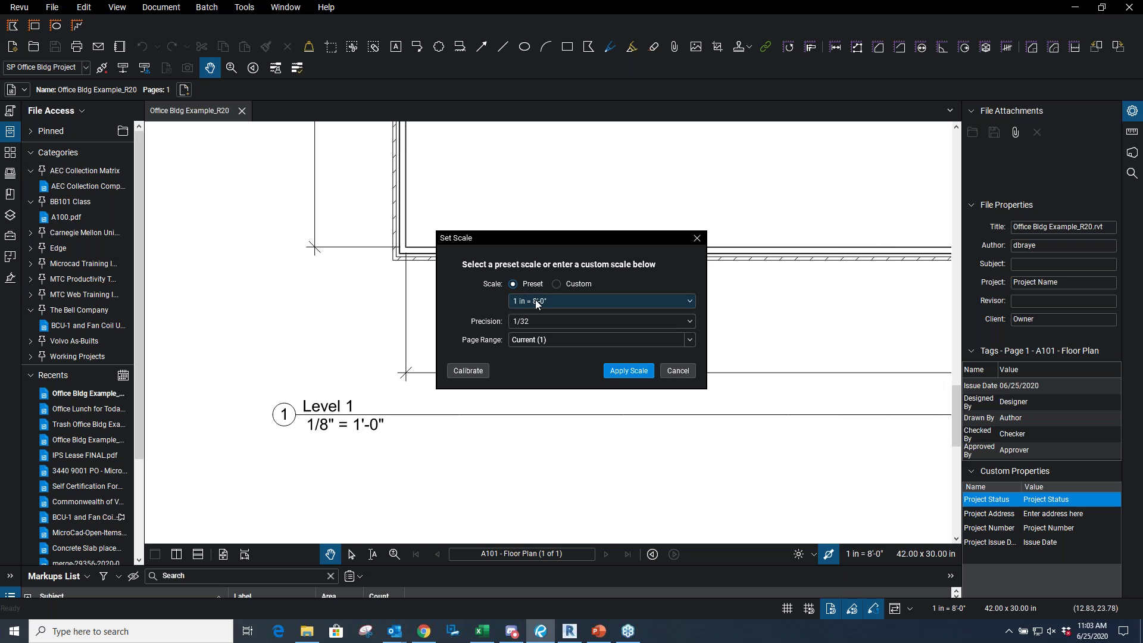
left_click(537, 300)
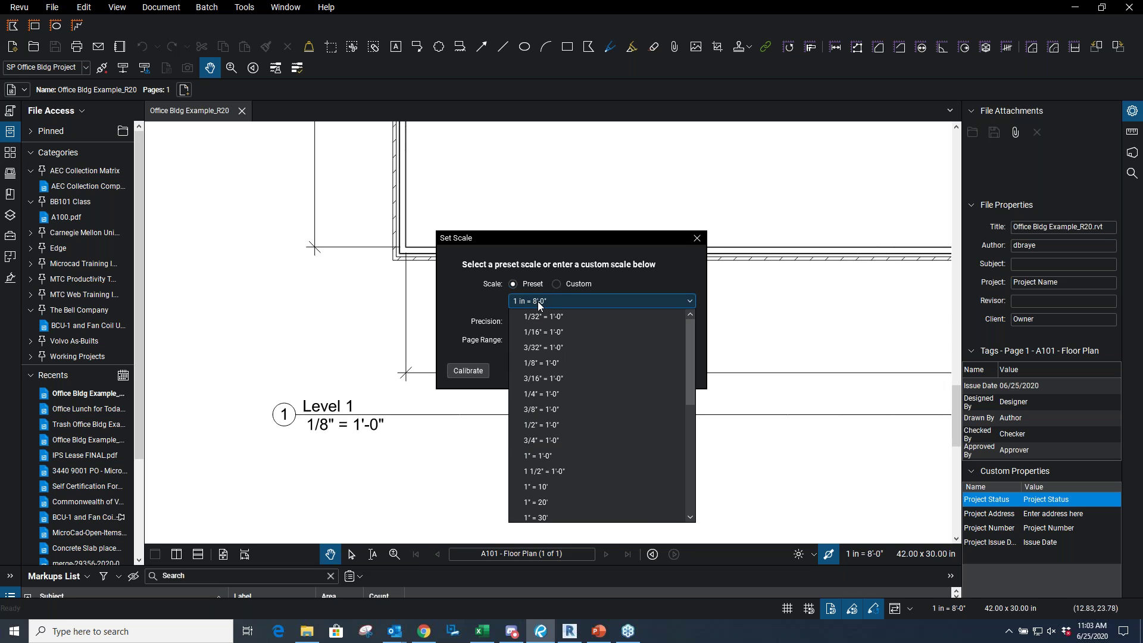
left_click(541, 361)
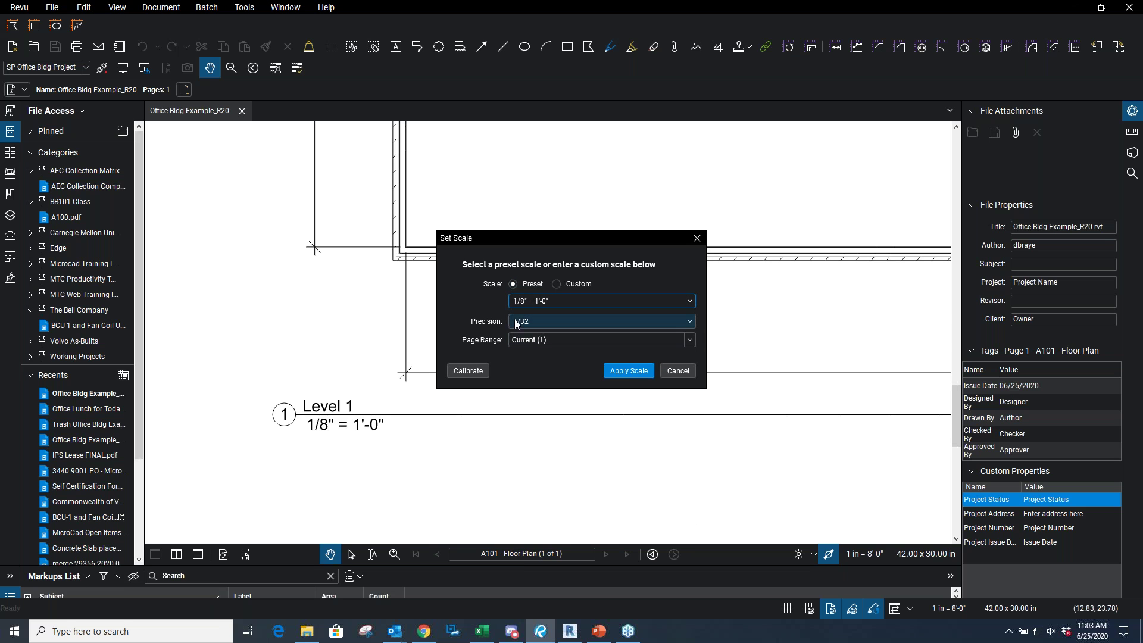
left_click(521, 321)
left_click(530, 384)
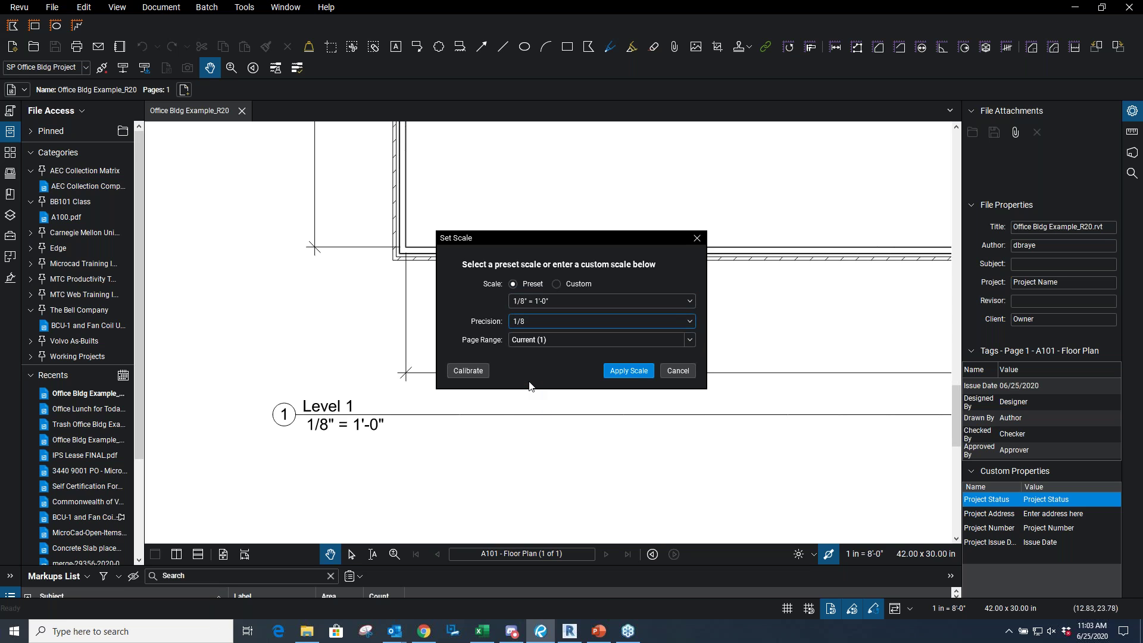
left_click(627, 373)
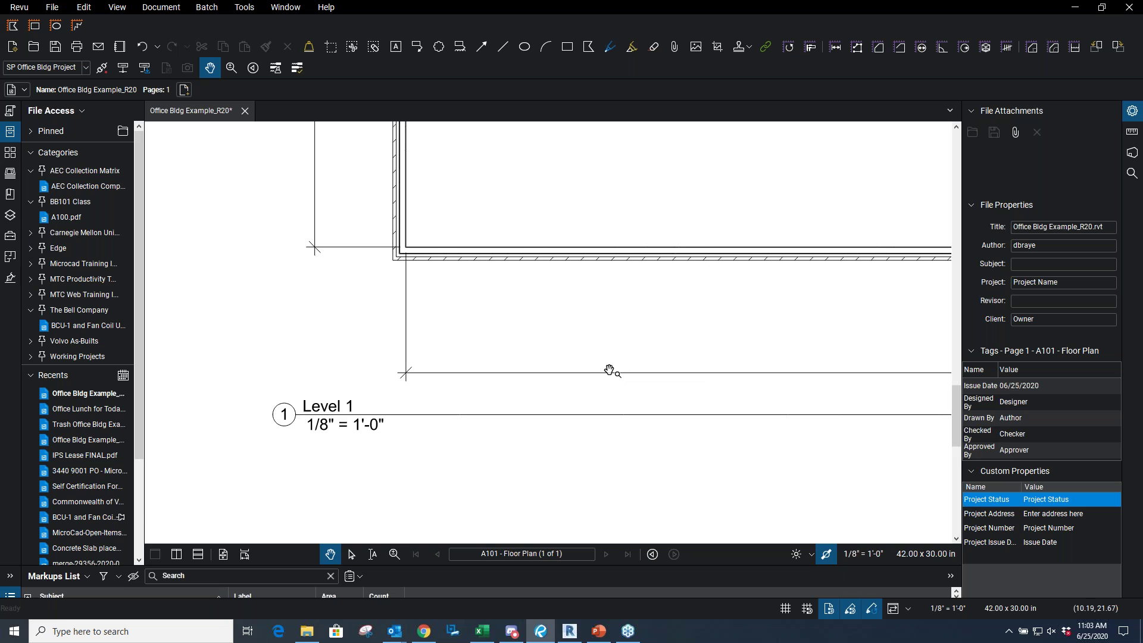
Measure the length of the short exterior wall at the plan's lower-right corner, alongside its printed vertical dimension
scroll(476, 339, "down", 3)
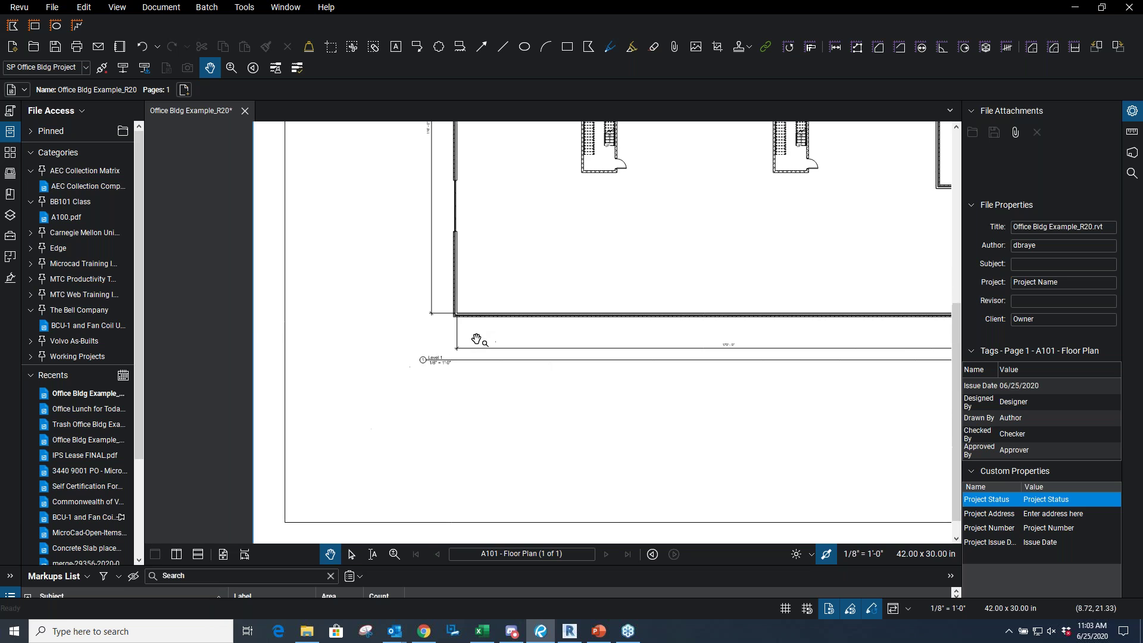
scroll(476, 339, "down", 5)
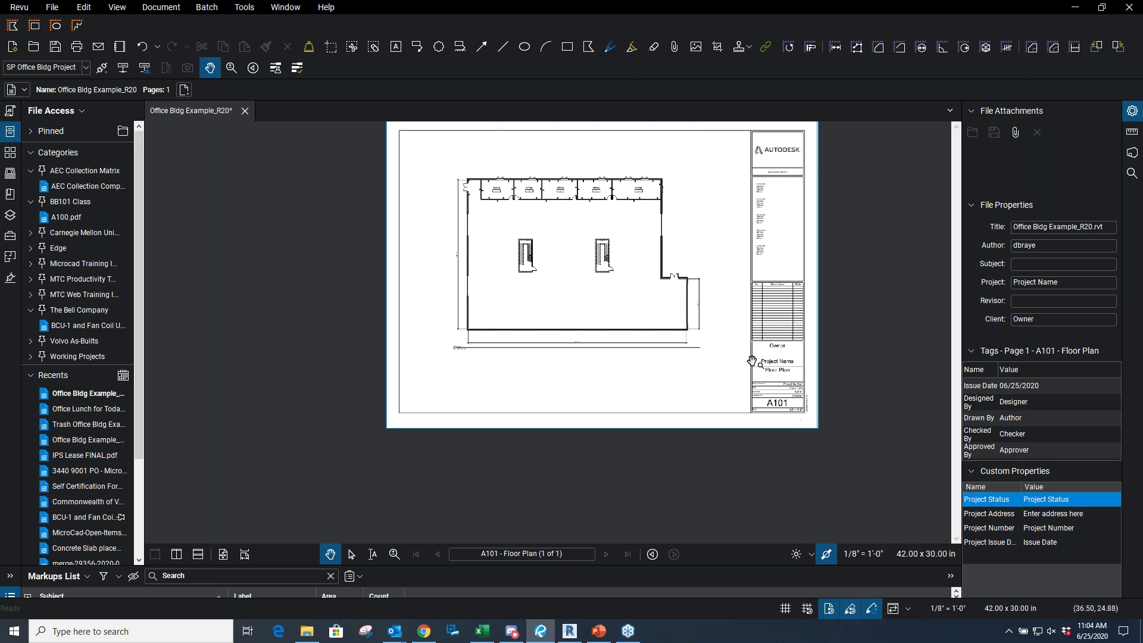
scroll(705, 300, "up", 5)
left_click_drag(694, 316, 638, 333)
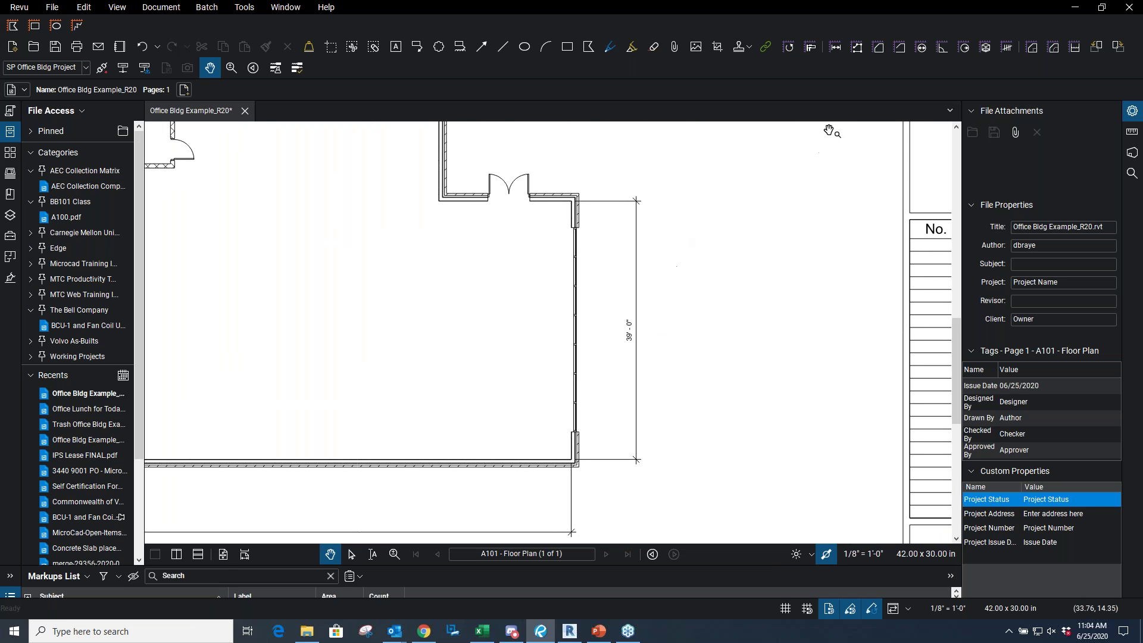
left_click(836, 51)
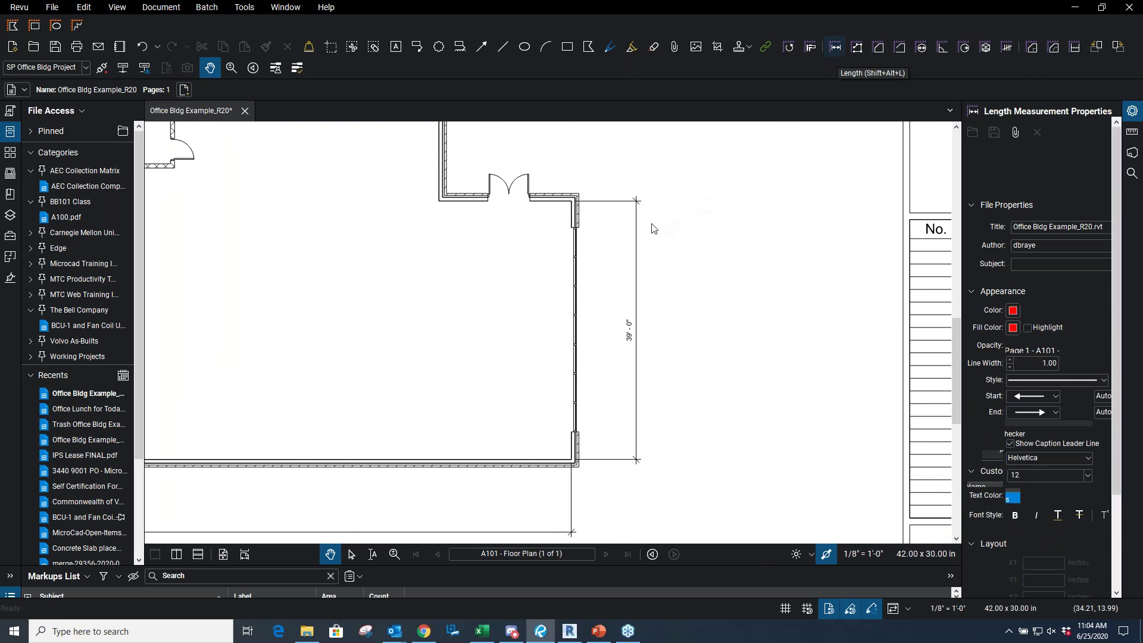
left_click(607, 202)
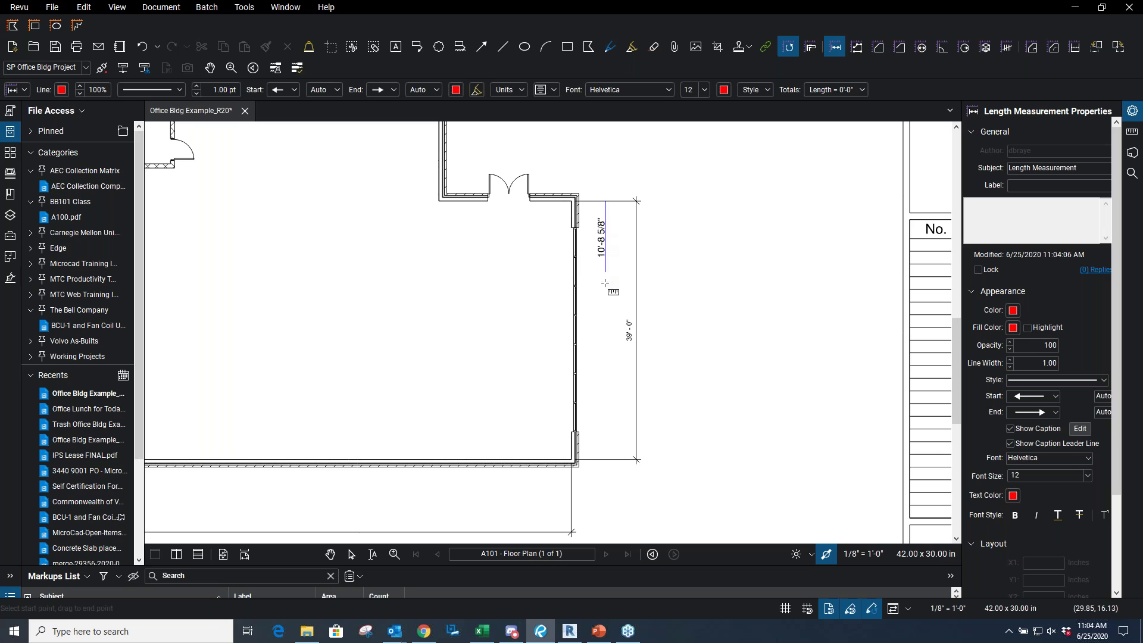
left_click(607, 461)
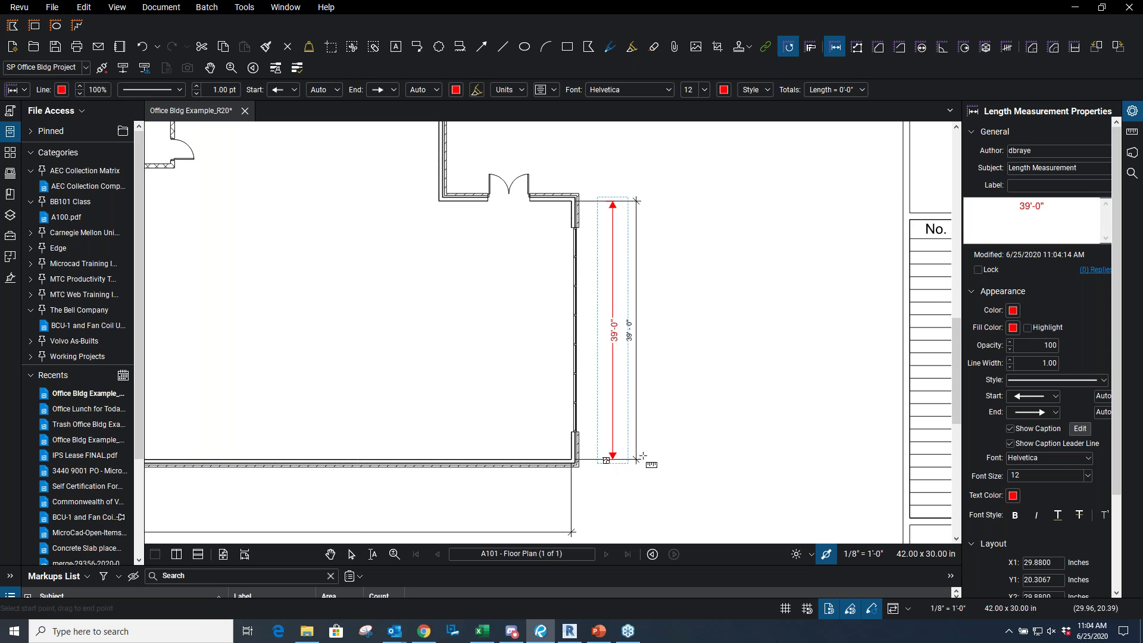
scroll(629, 342, "up", 4)
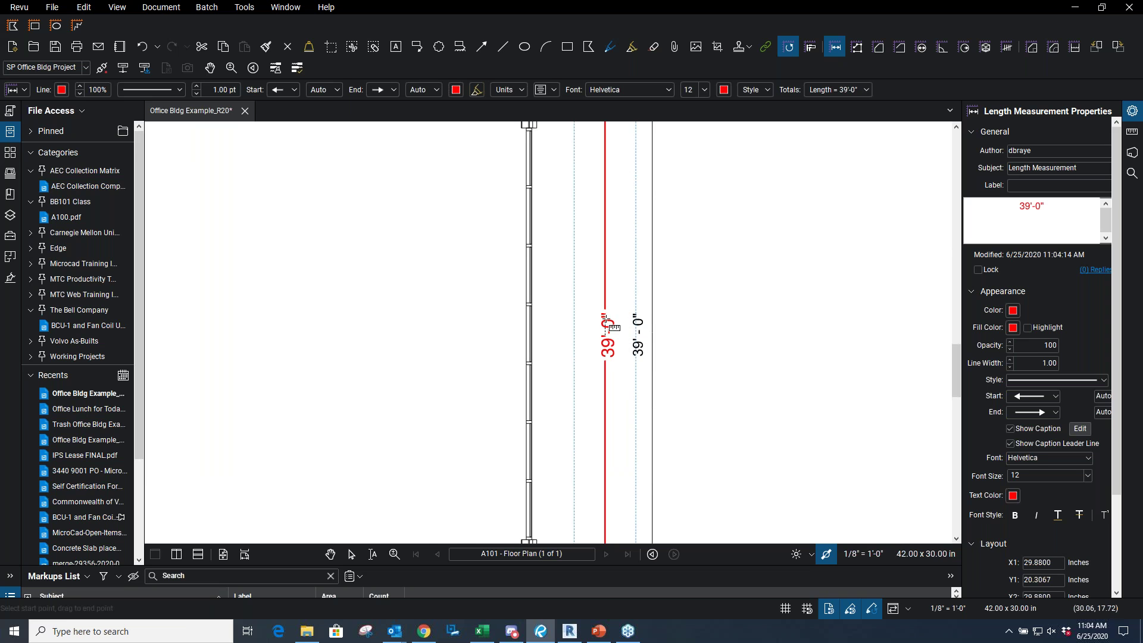
scroll(681, 332, "down", 8)
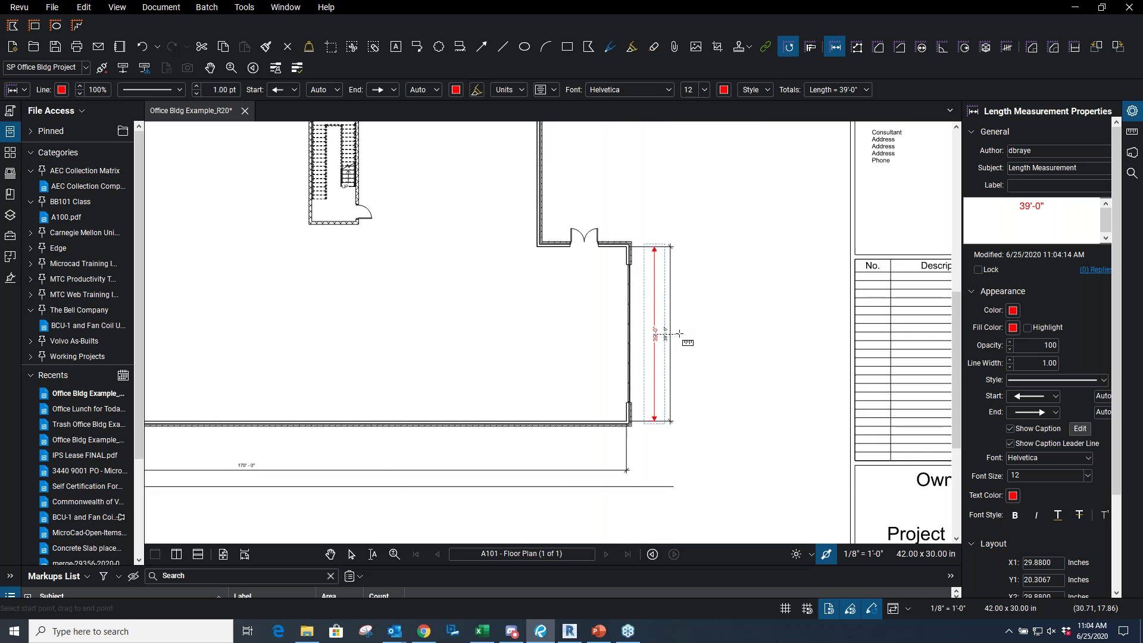
Measure the full length of the building's bottom wall, just above its printed horizontal dimension
scroll(495, 388, "up", 2)
scroll(495, 388, "up", 1)
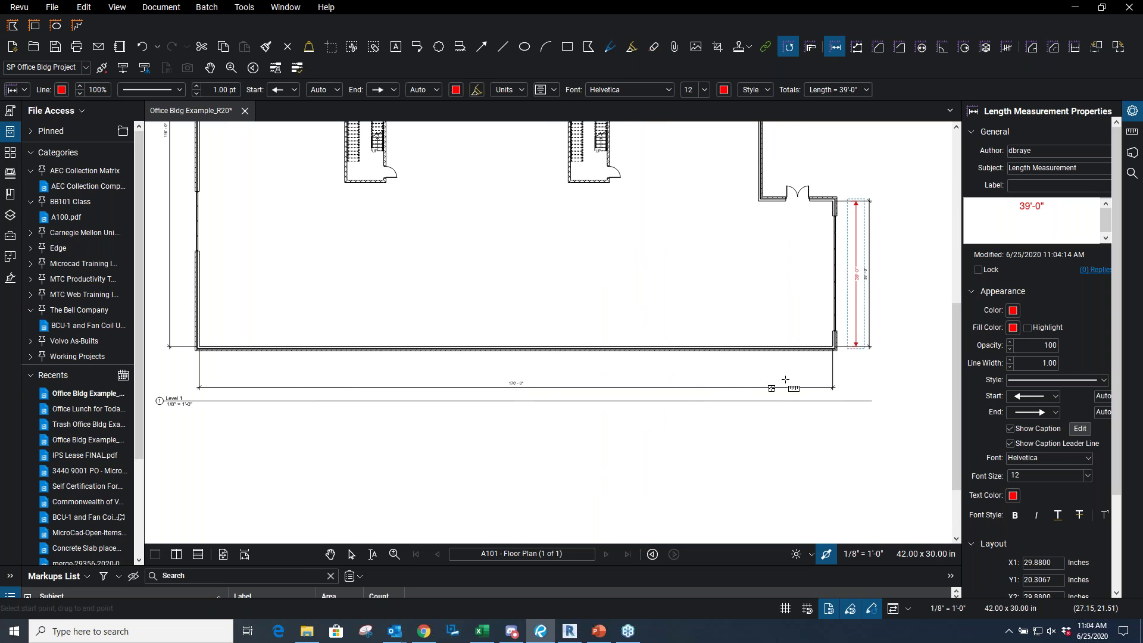
left_click(833, 369)
left_click(200, 368)
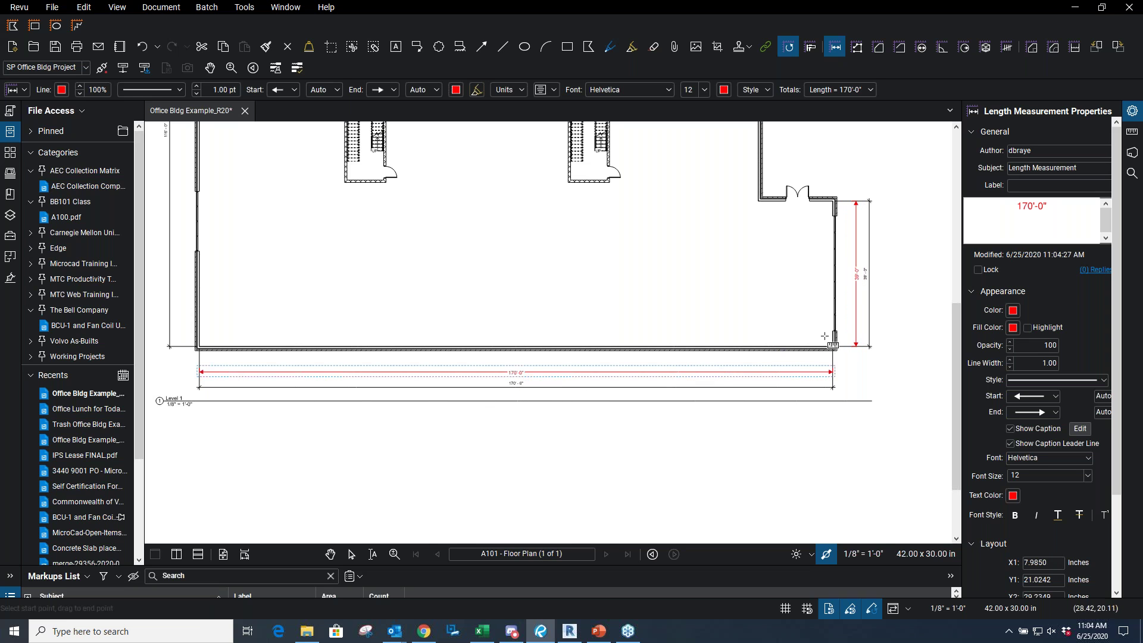
left_click(851, 193)
Measure the door opening's width at the right-hand stairwell
scroll(689, 453, "up", 5)
scroll(642, 265, "up", 4)
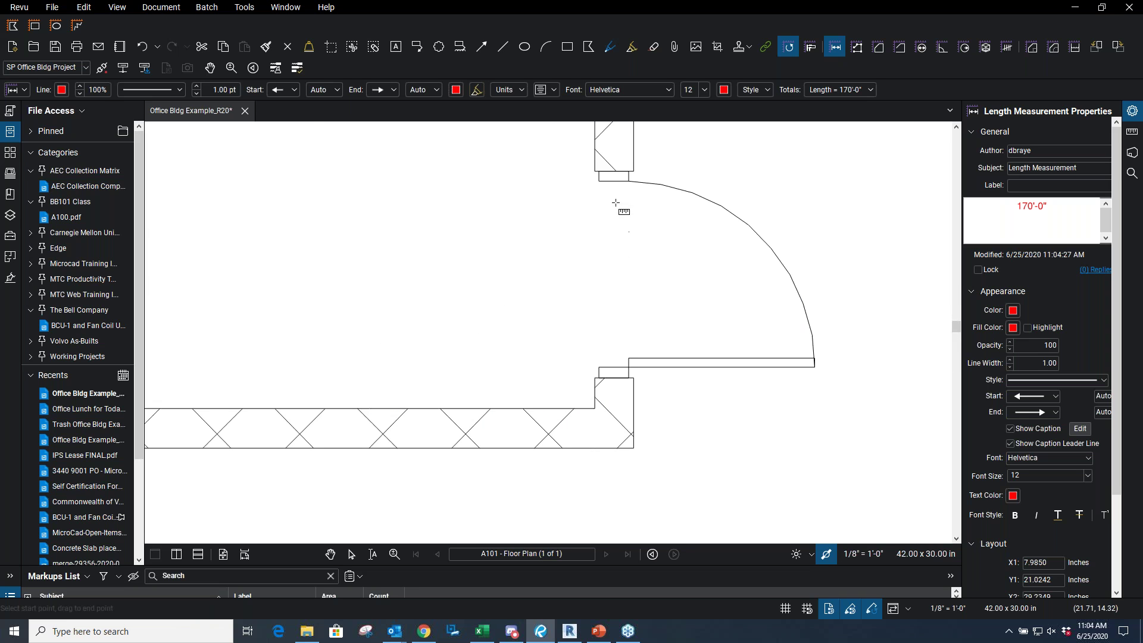
left_click_drag(614, 181, 614, 368)
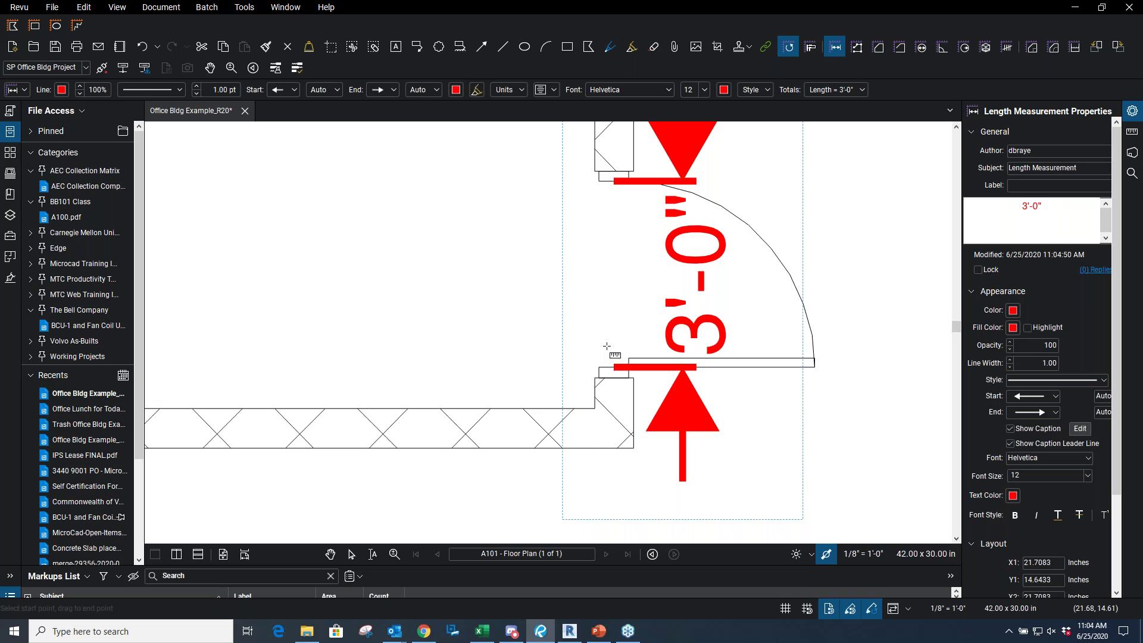
key("Escape")
Delete the length measurements on the bottom wall, the lower-right wall and the stairwell door, and save the PDF
scroll(608, 345, "down", 6)
scroll(607, 345, "down", 3)
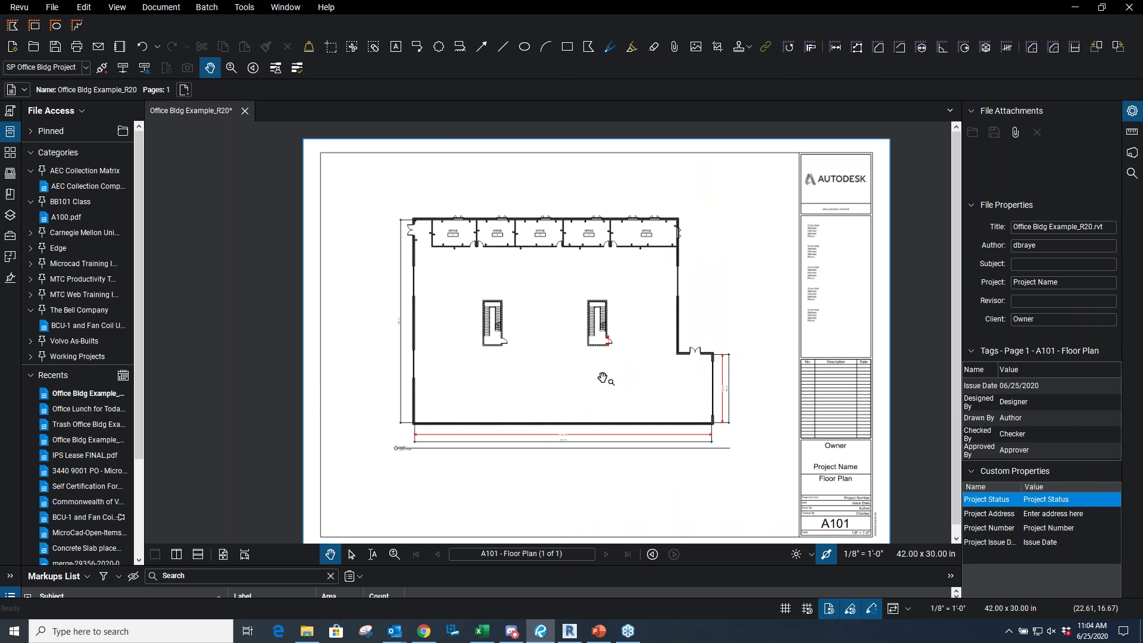
scroll(630, 447, "up", 3)
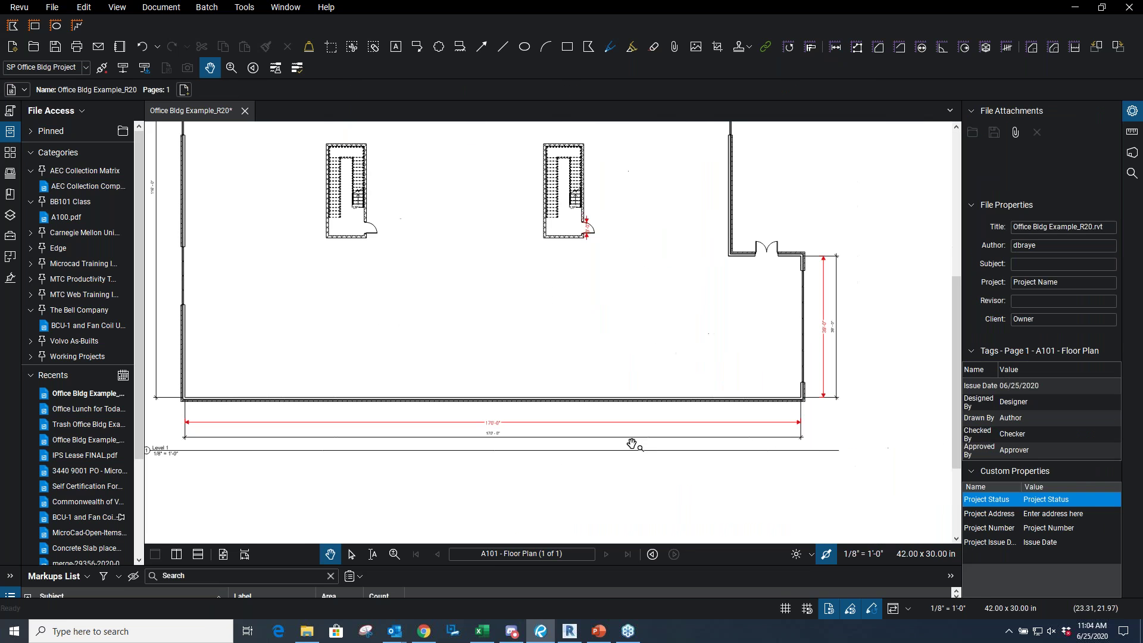
left_click(753, 423)
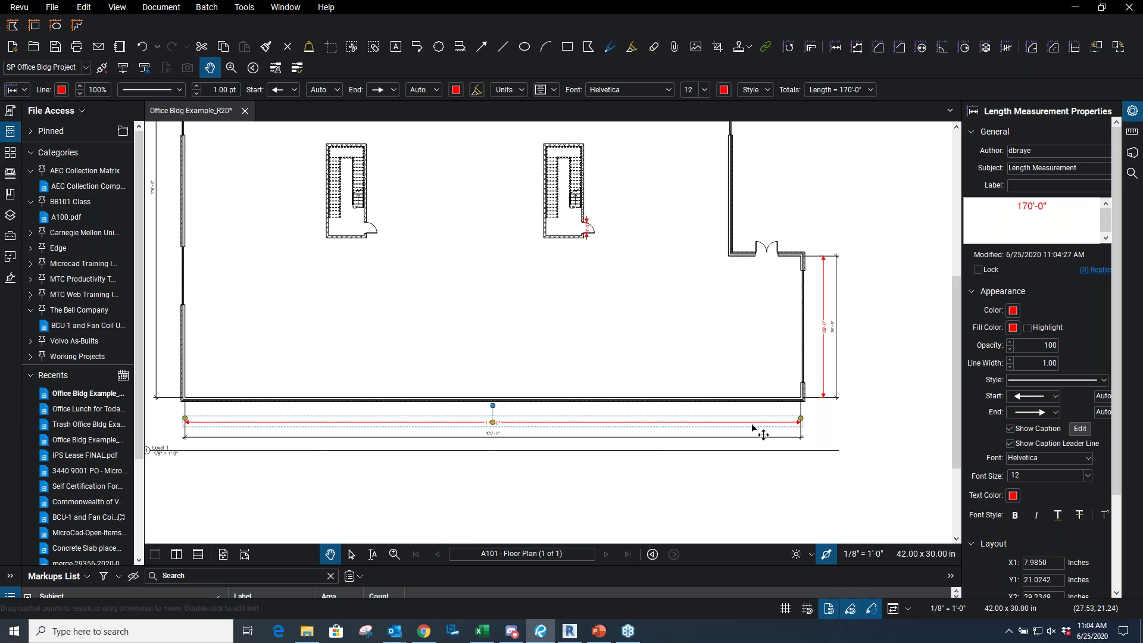
key("Delete")
left_click(824, 345)
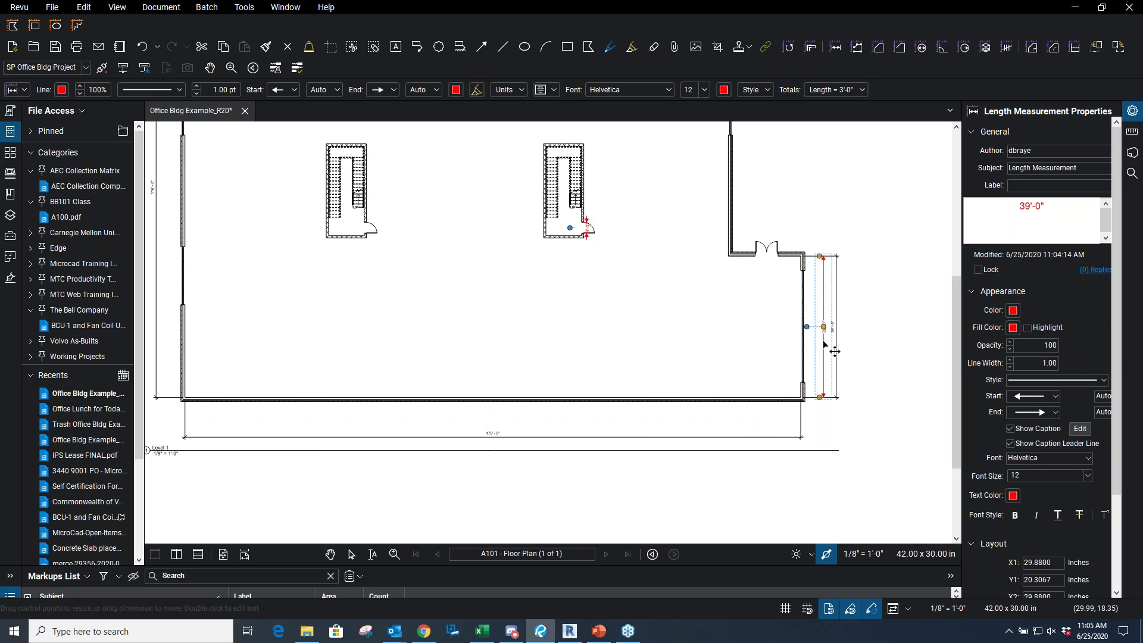
key("Delete")
key("Delete")
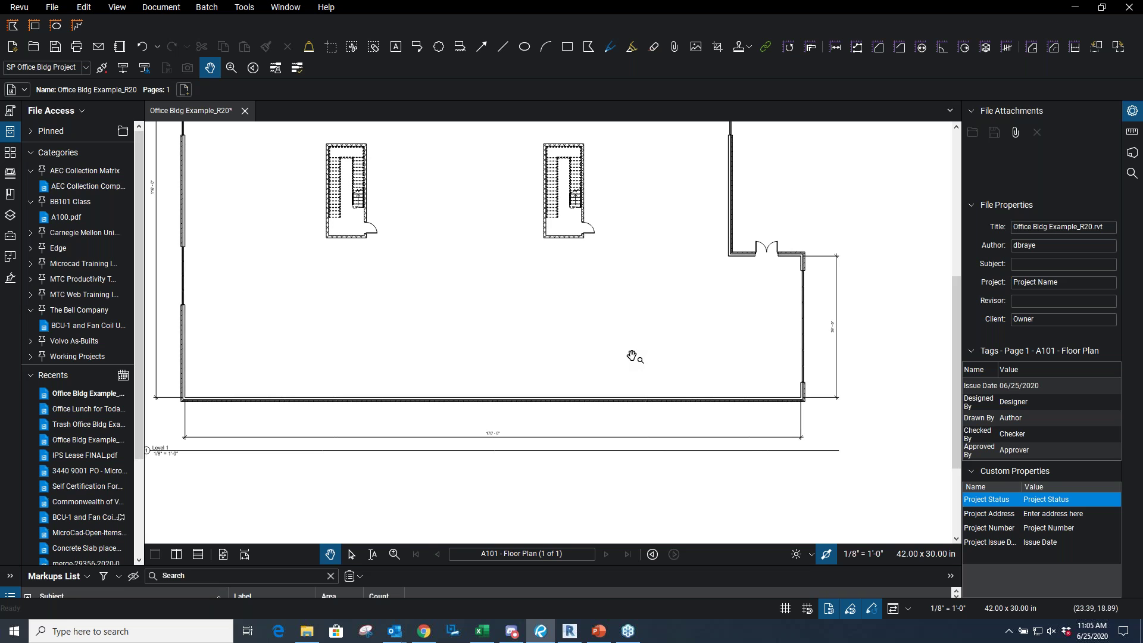
left_click(56, 52)
Start a Count measurement for the office area and set its checkmark color to green
left_click_drag(514, 307, 612, 479)
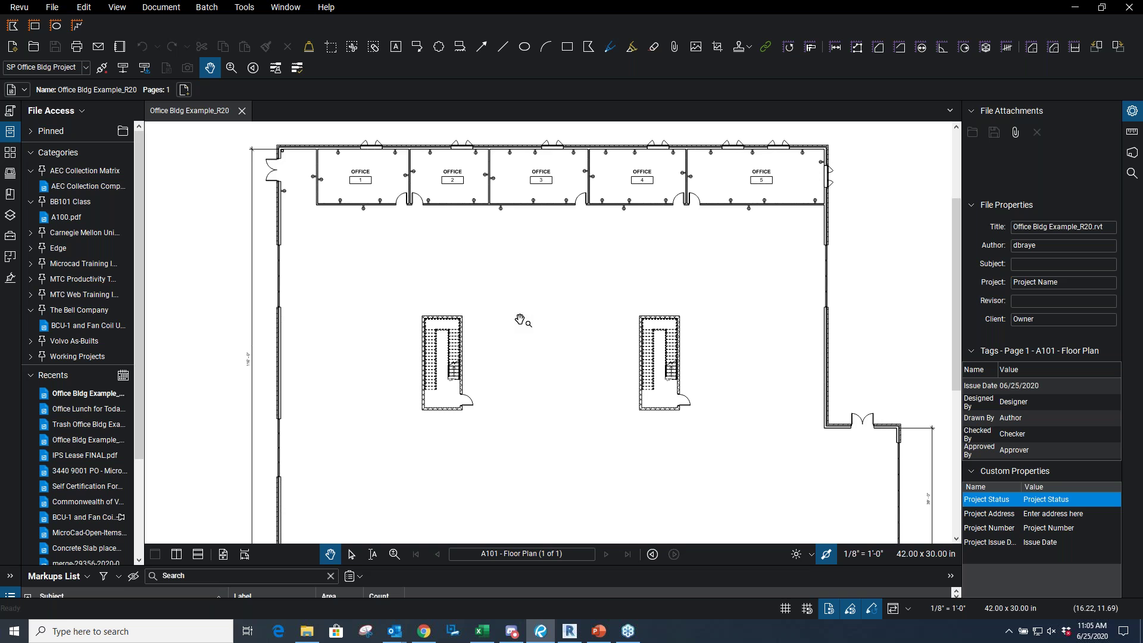
scroll(503, 316, "up", 1)
scroll(401, 299, "up", 1)
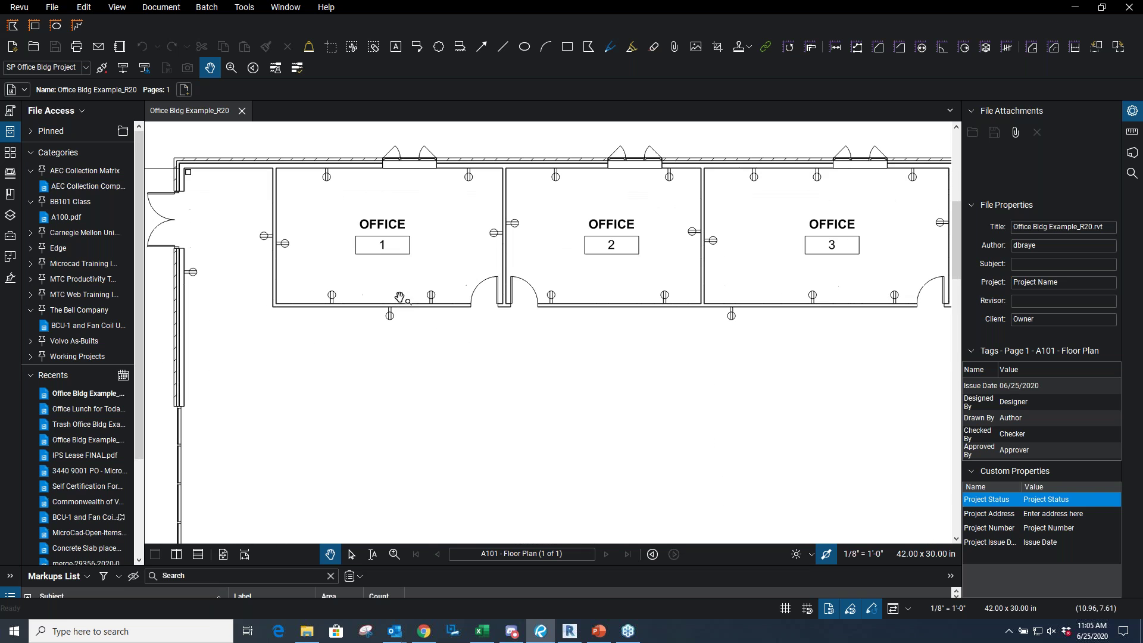
left_click_drag(412, 333, 411, 347)
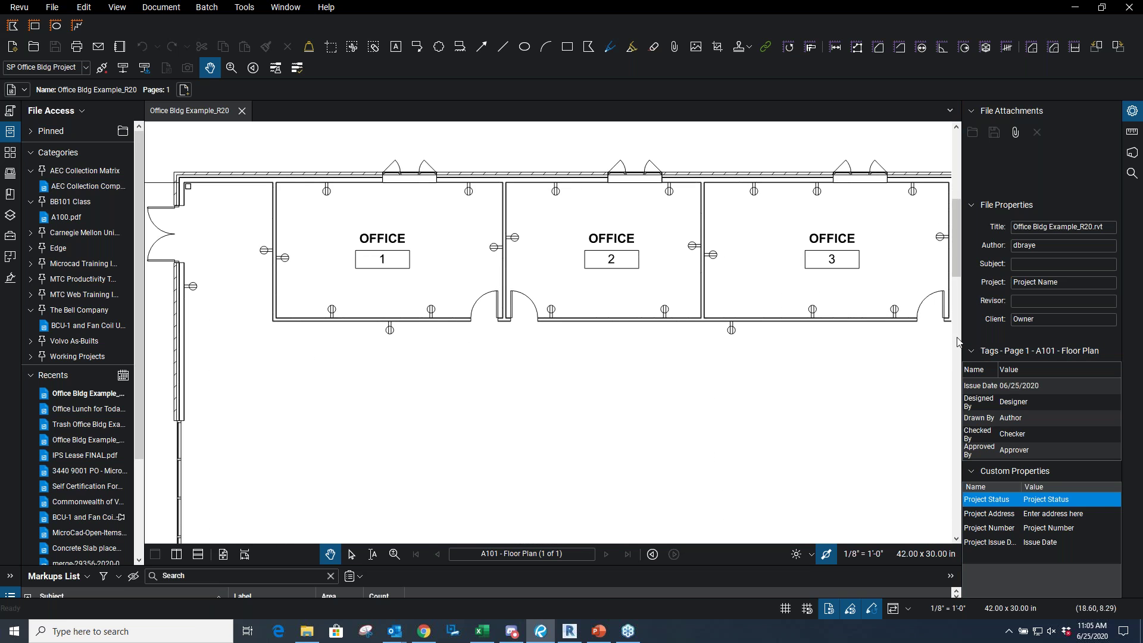
left_click_drag(959, 341, 1045, 342)
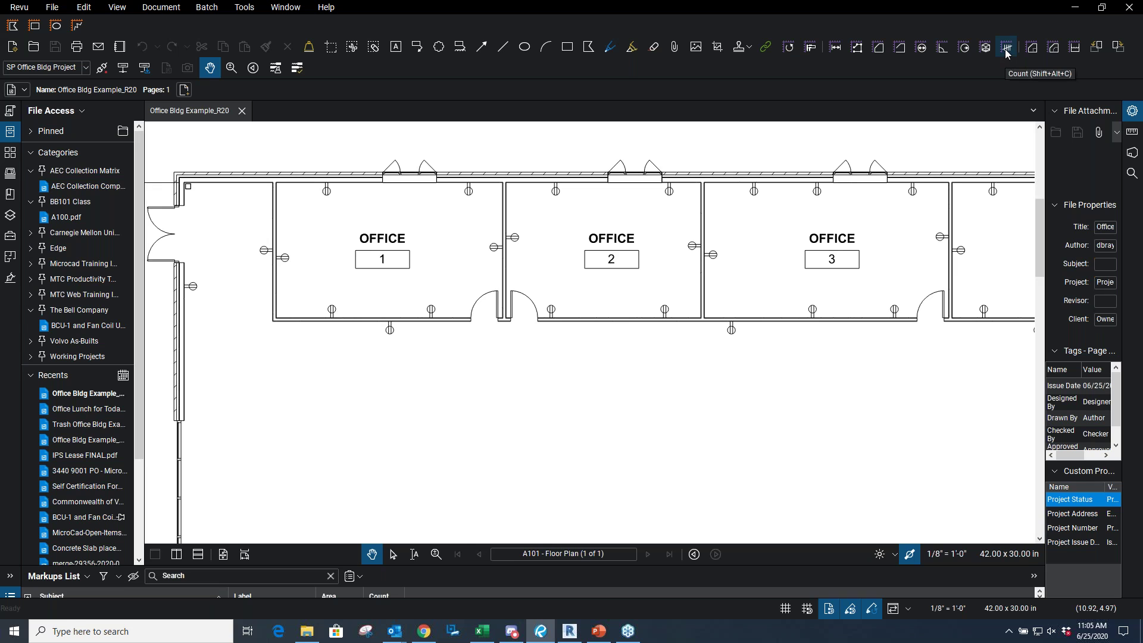
left_click(250, 11)
mouse_move(261, 24)
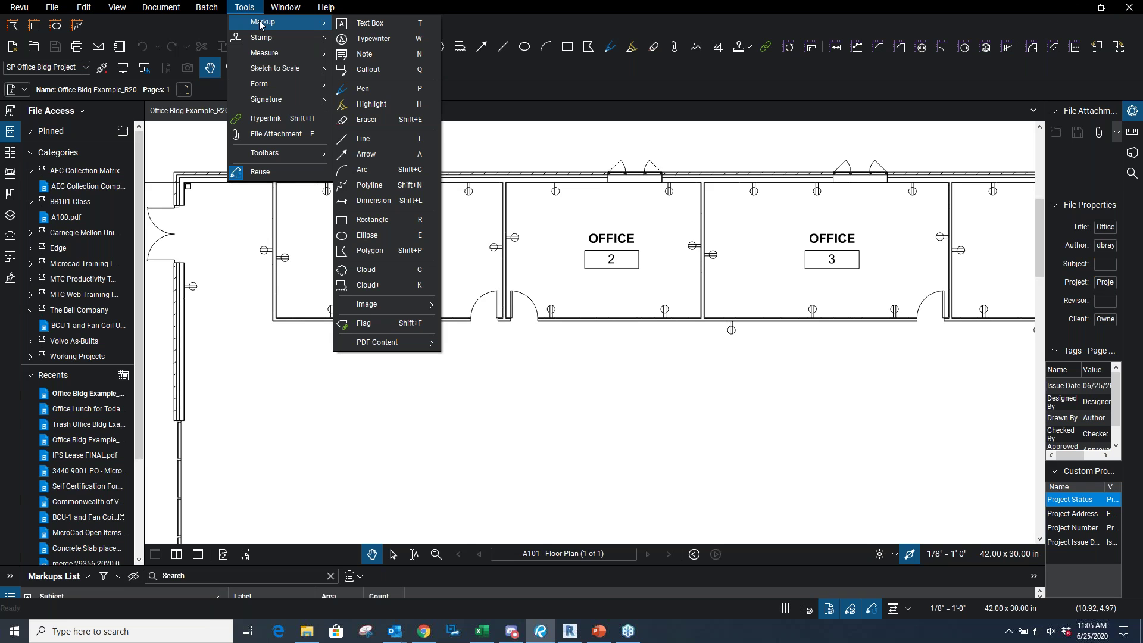
mouse_move(277, 59)
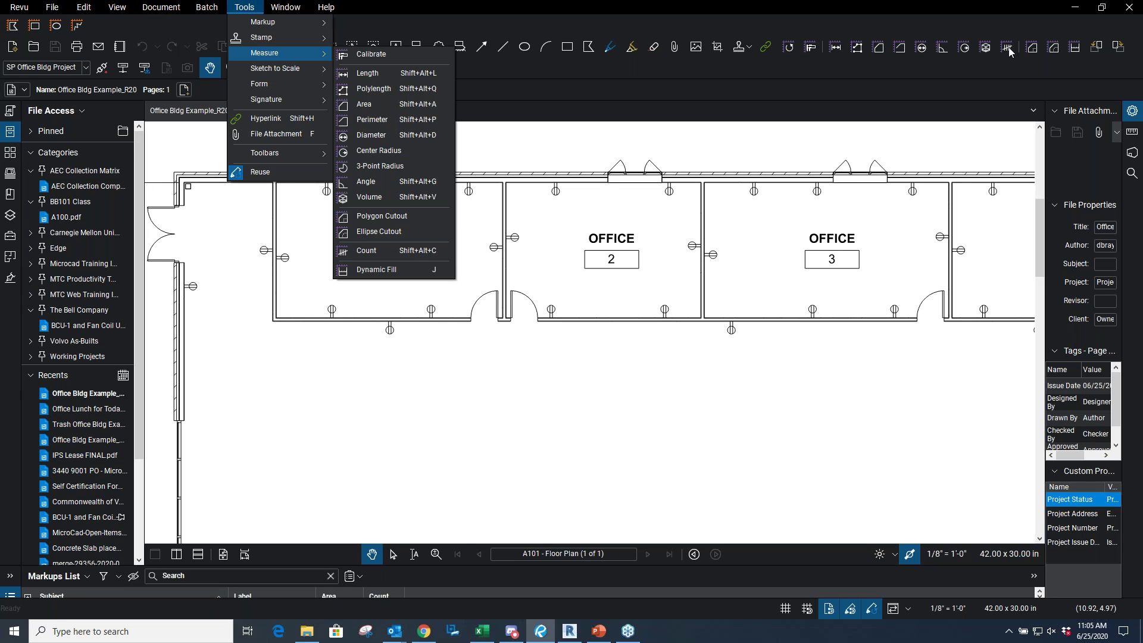
left_click(362, 251)
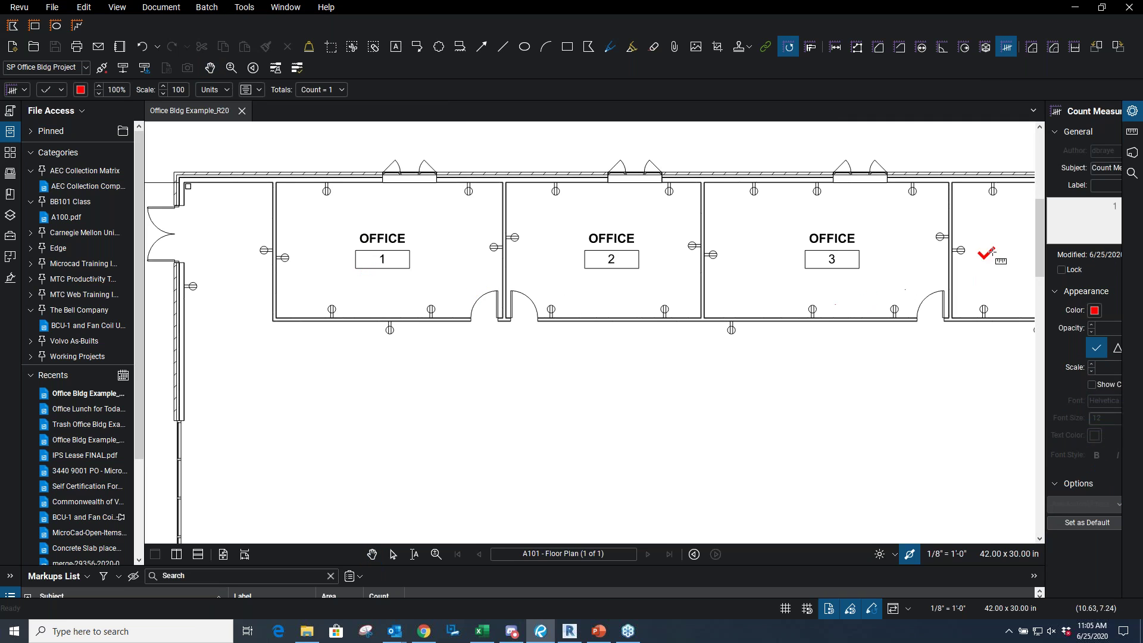
left_click_drag(1046, 297, 917, 298)
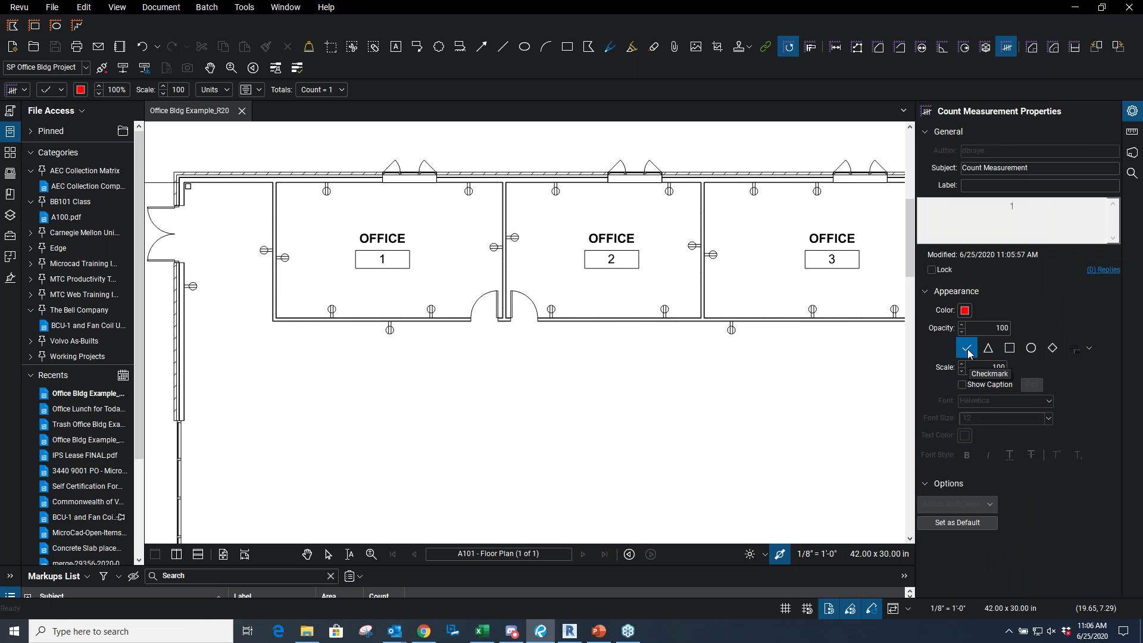
left_click(965, 310)
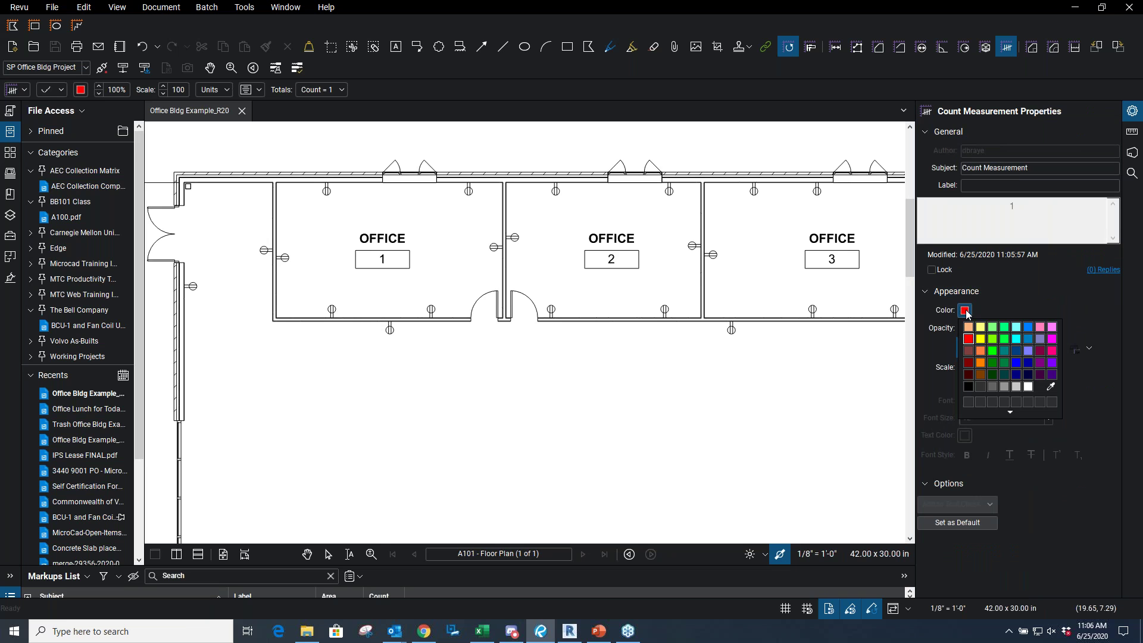
left_click(993, 351)
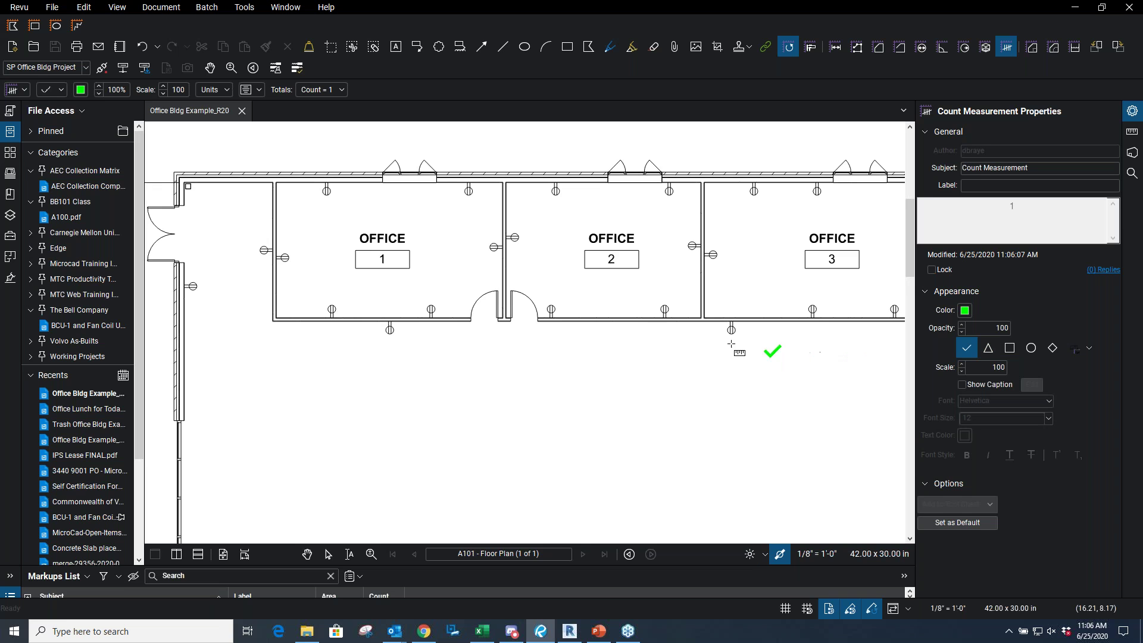
Count four receptacles around Office 1: three along its lower wall and one at the wall shared with Office 2
left_click(332, 310)
left_click(390, 327)
left_click(431, 309)
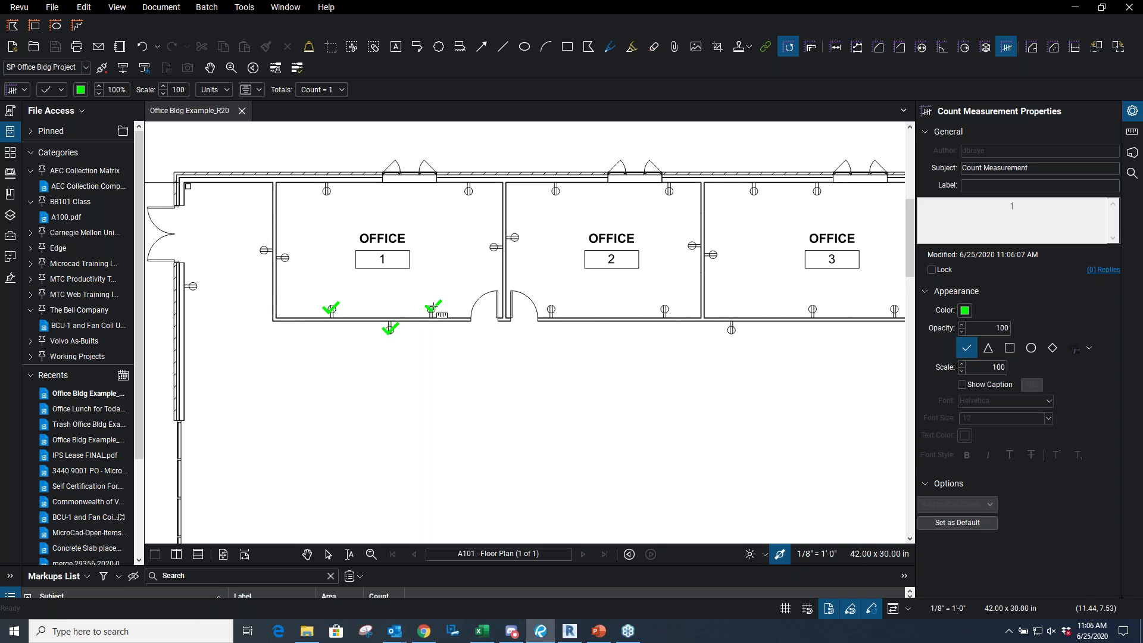
left_click(495, 246)
key("Escape")
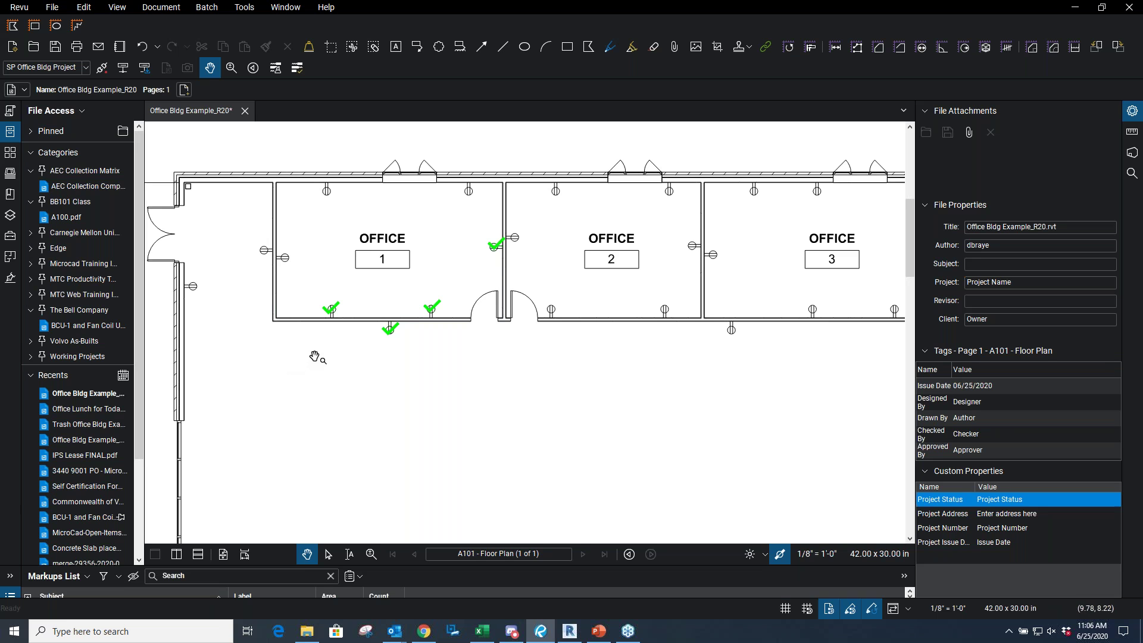
Remove the count mark below Office 1's lower wall and delete the rest of the green count measurement
left_click(389, 330)
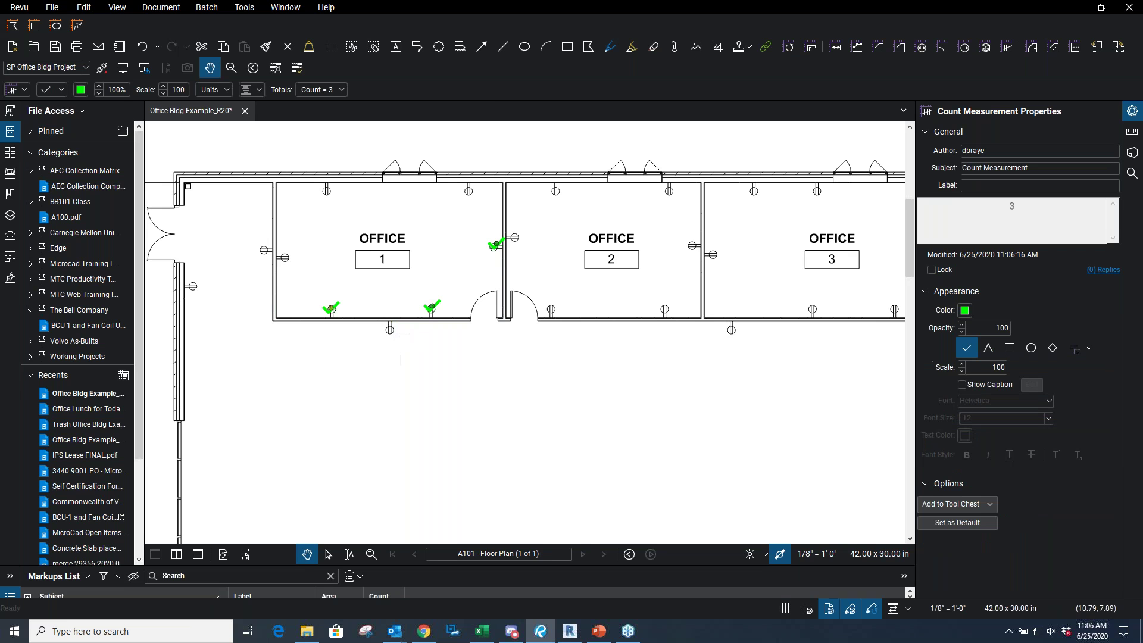
key("Delete")
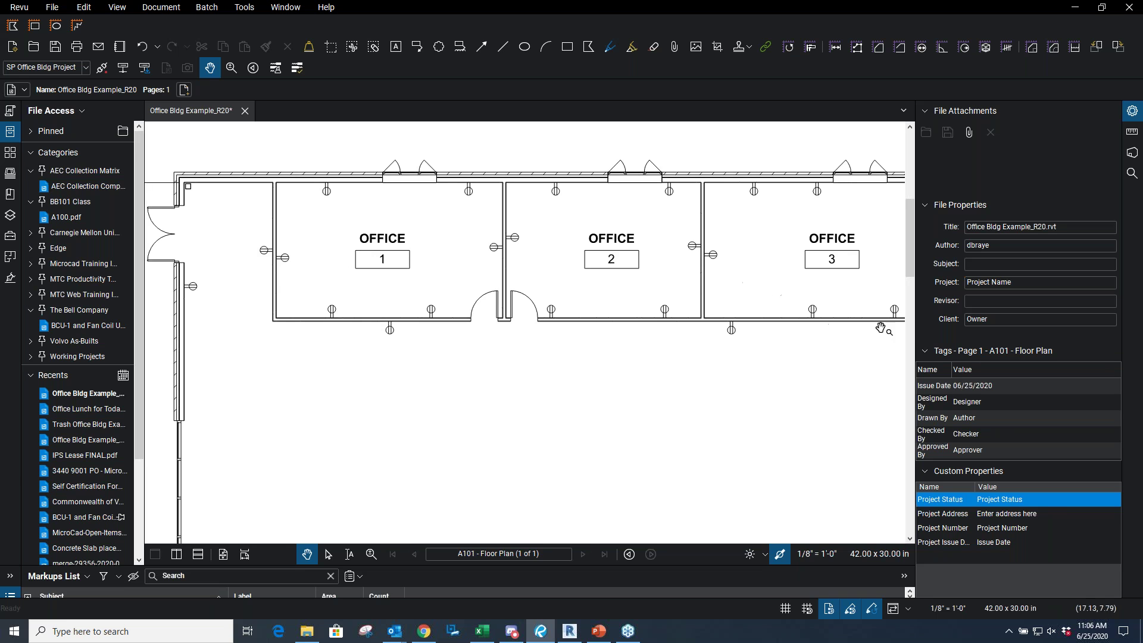
Run a visual search in all open documents using the receptacle symbol on Office 3's lower wall as the sample
left_click_drag(915, 304, 934, 304)
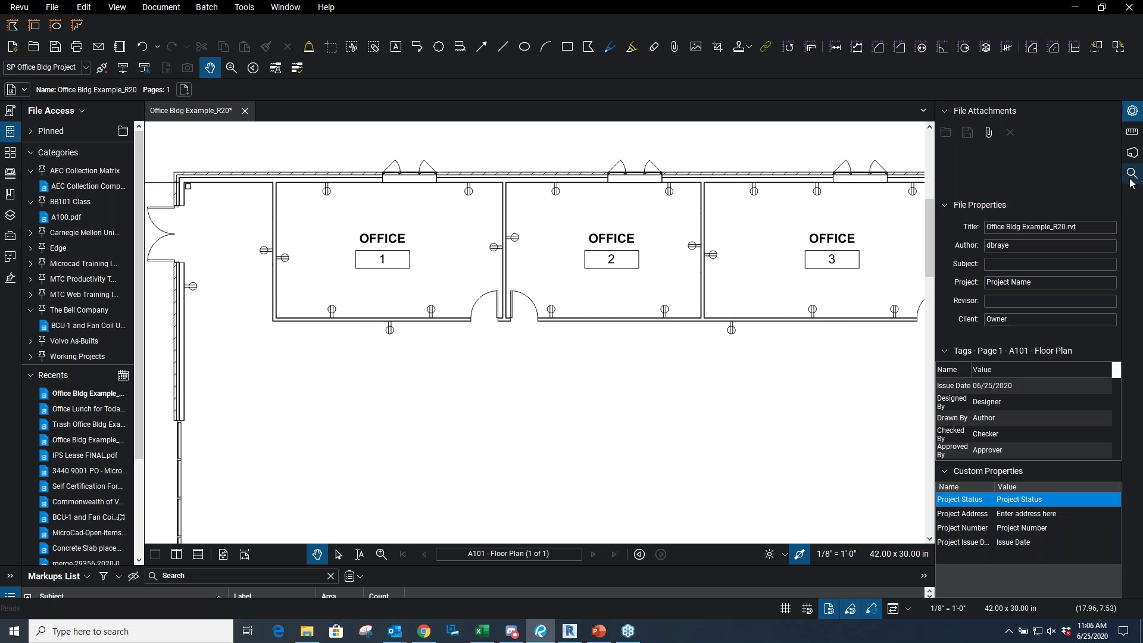
left_click(1137, 173)
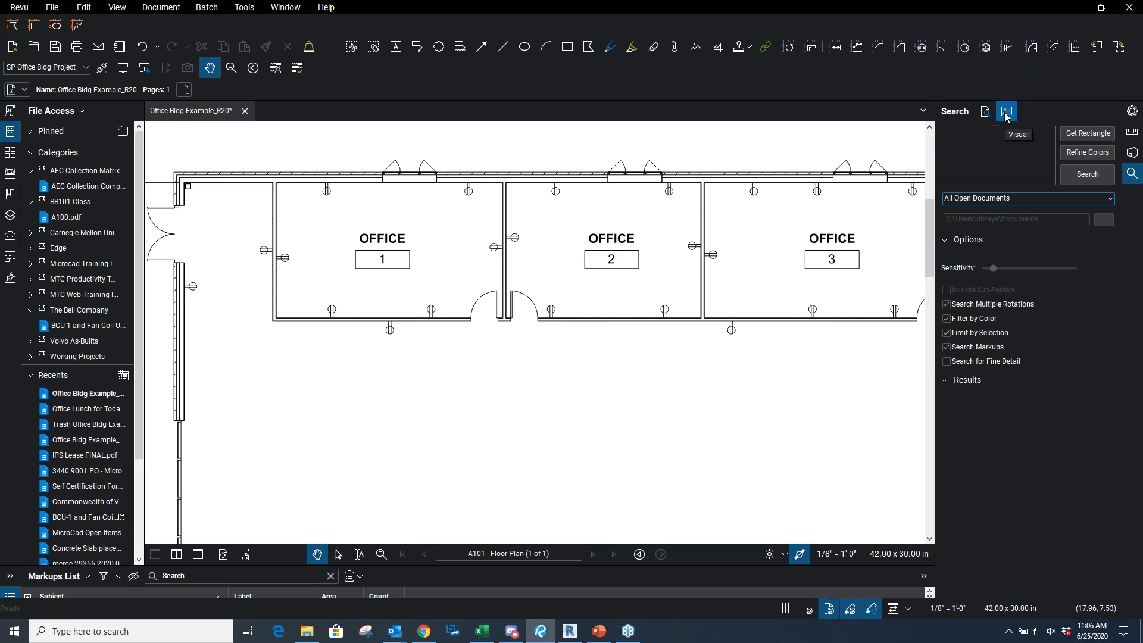
left_click(1084, 134)
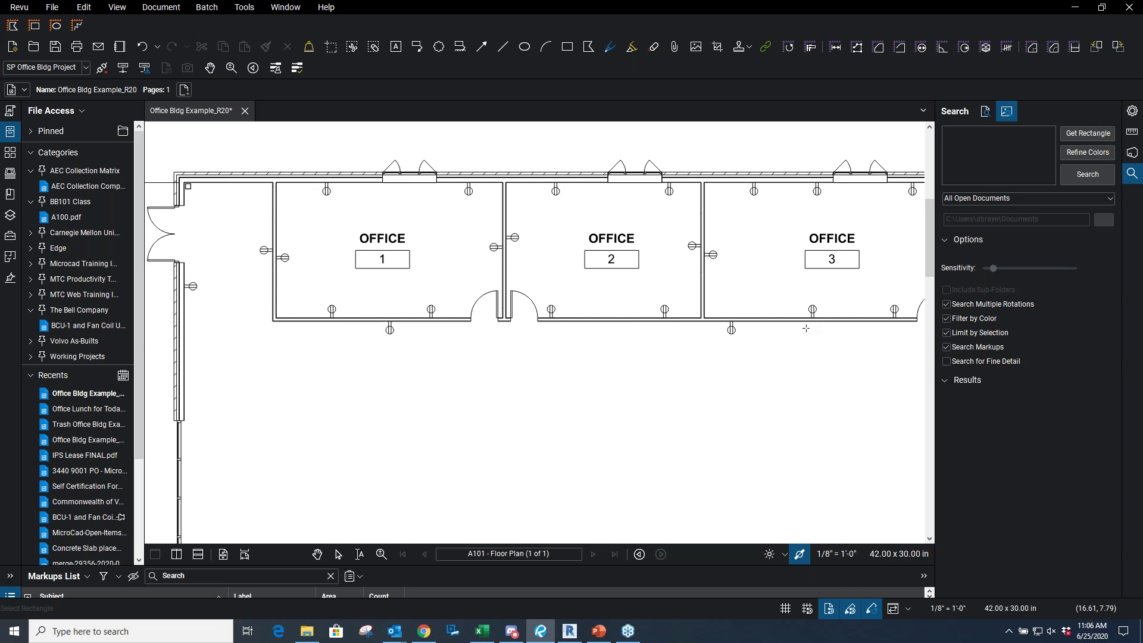
scroll(802, 312, "up", 5)
left_click_drag(754, 340, 806, 283)
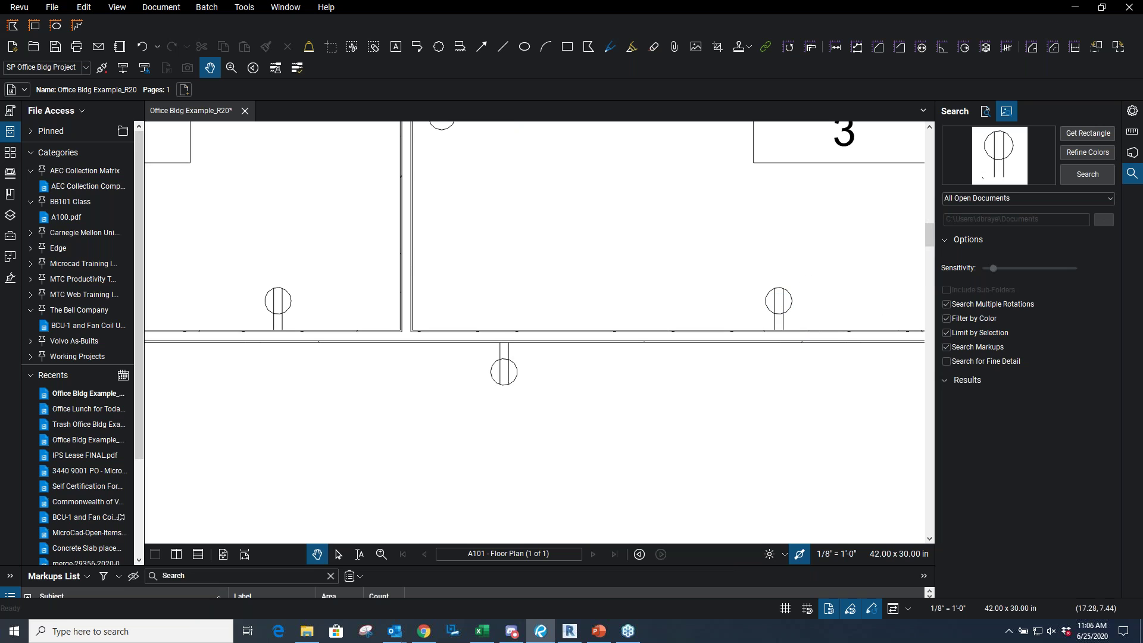
left_click(1092, 175)
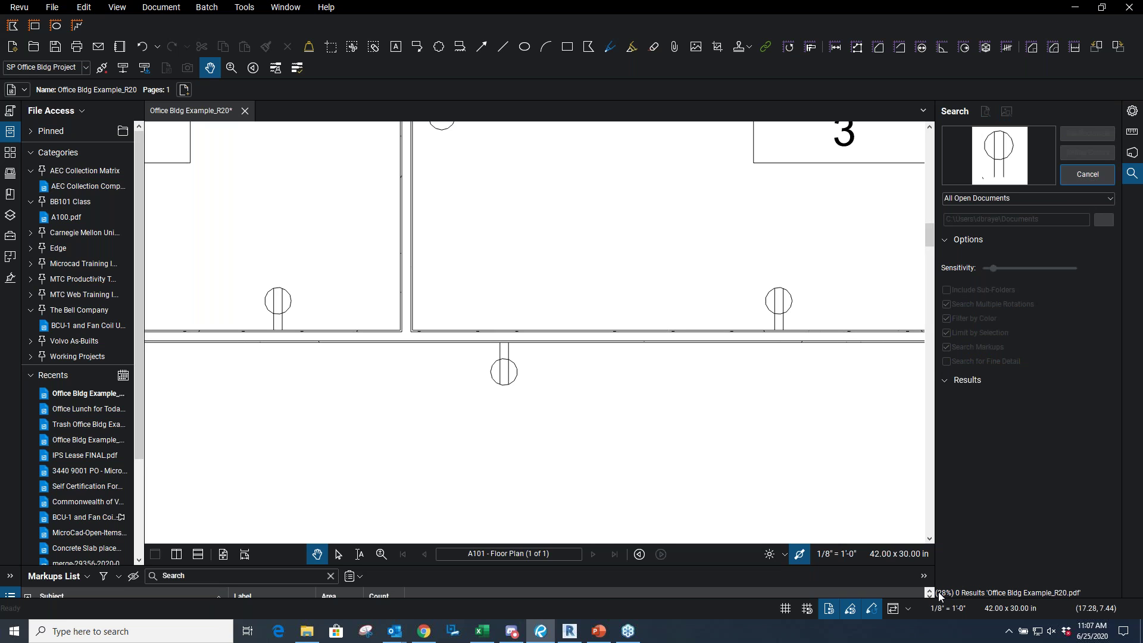
key("ctrl")
key("ctrl")
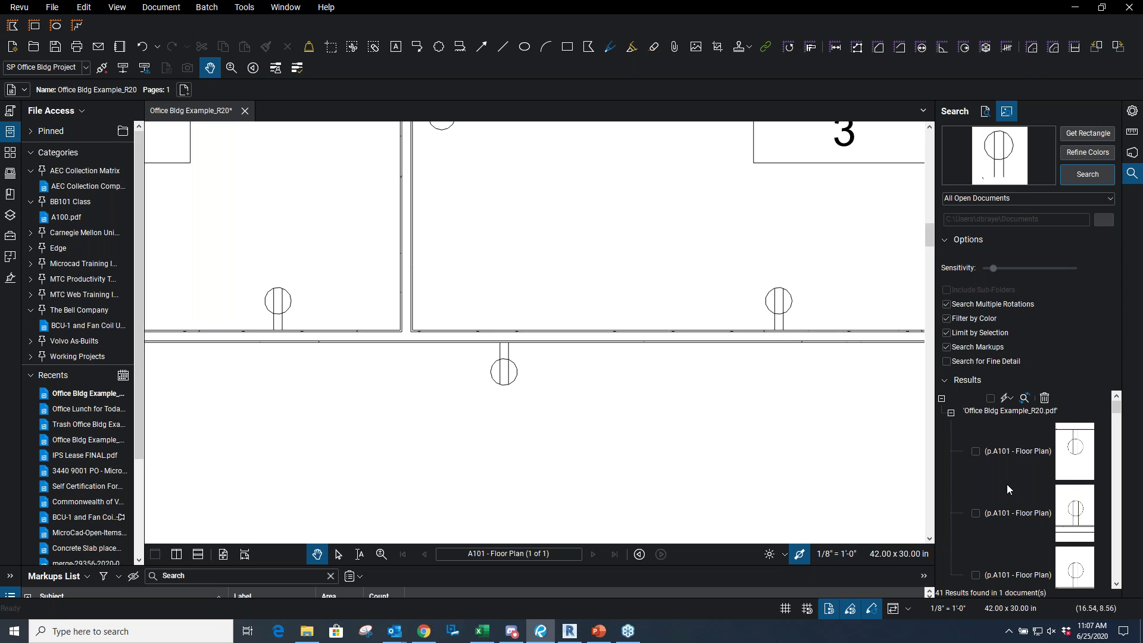
Select all visual search results and apply the built-in checkmark Count measurement to them
left_click(1102, 8)
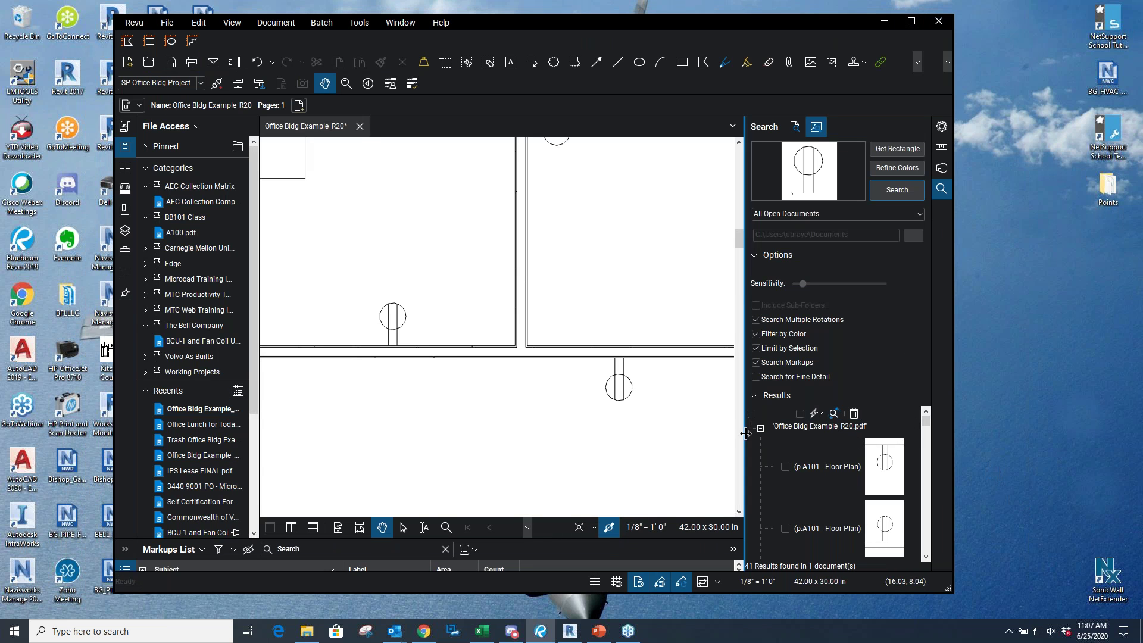
left_click(800, 414)
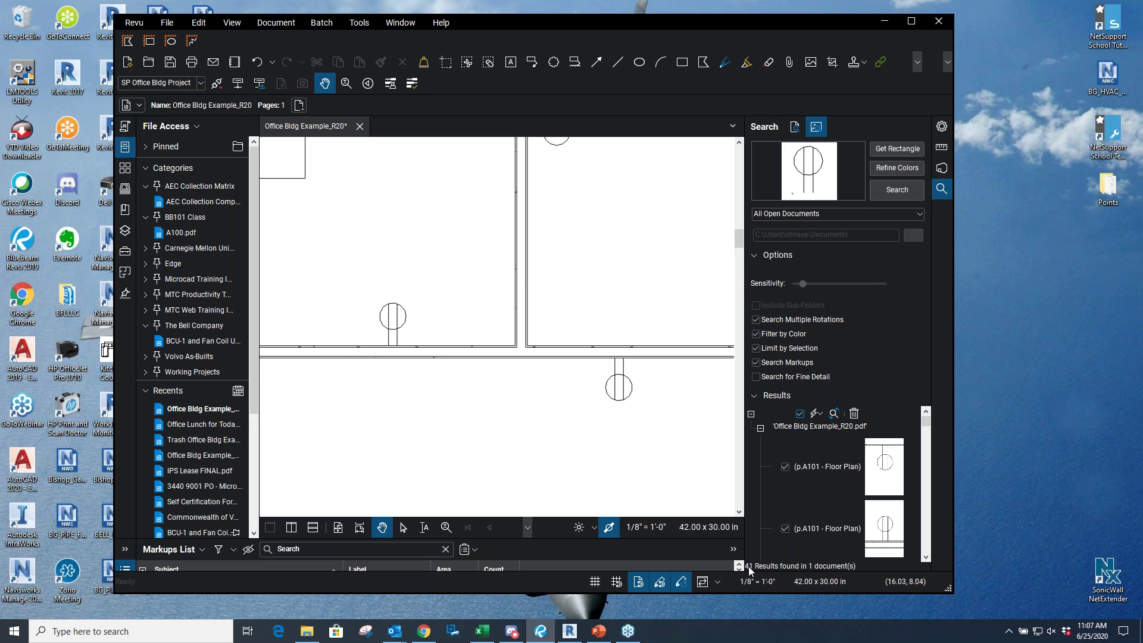
left_click(820, 413)
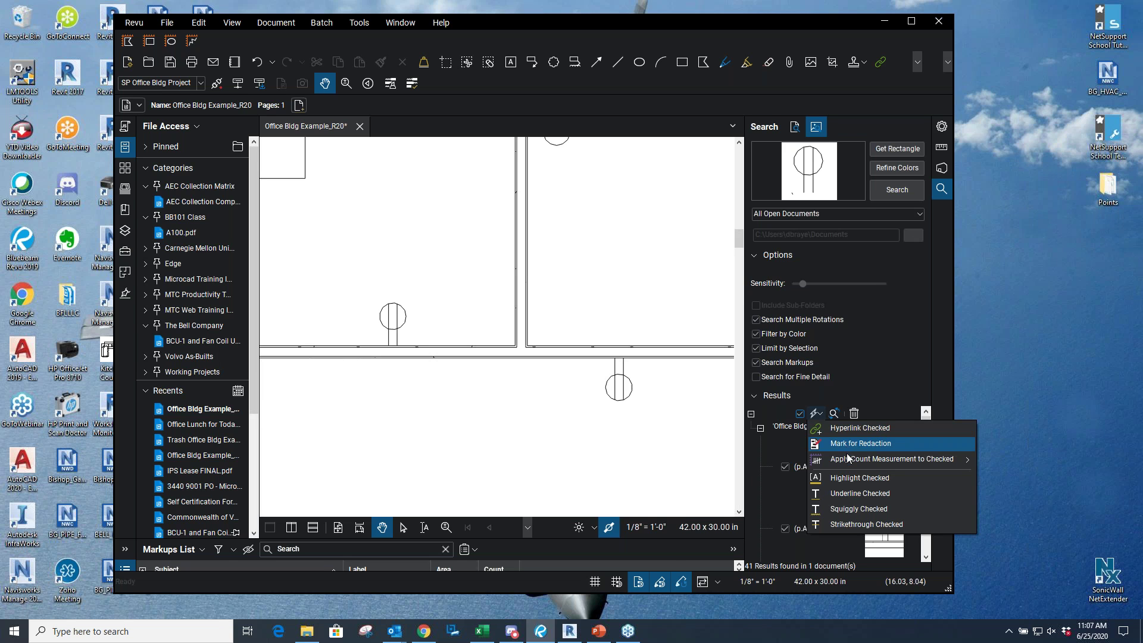
mouse_move(849, 465)
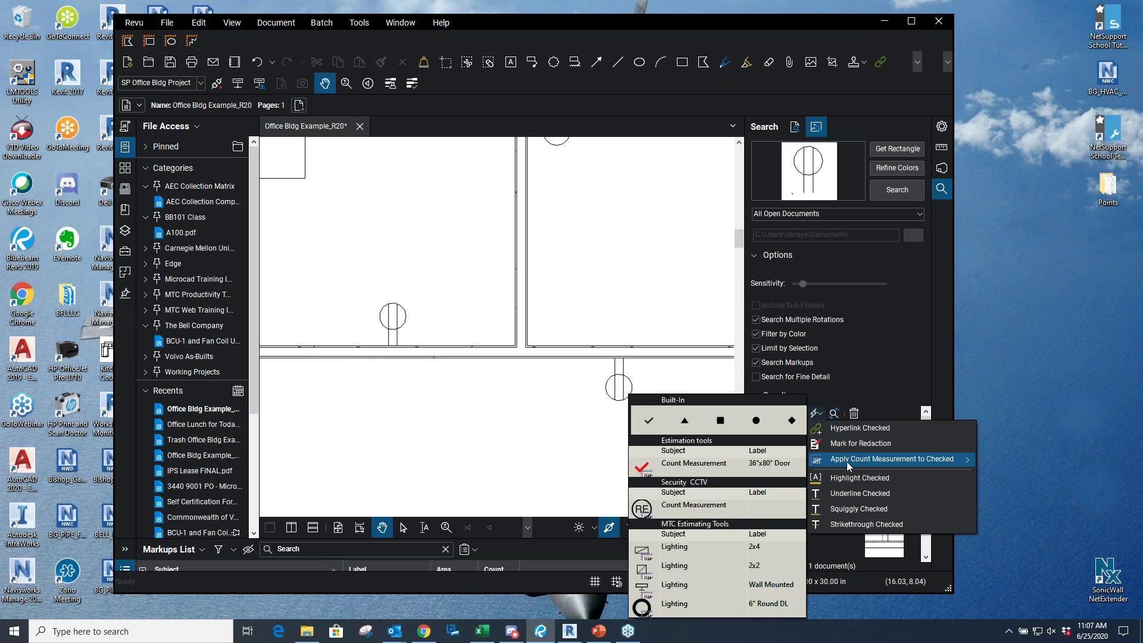
left_click(650, 422)
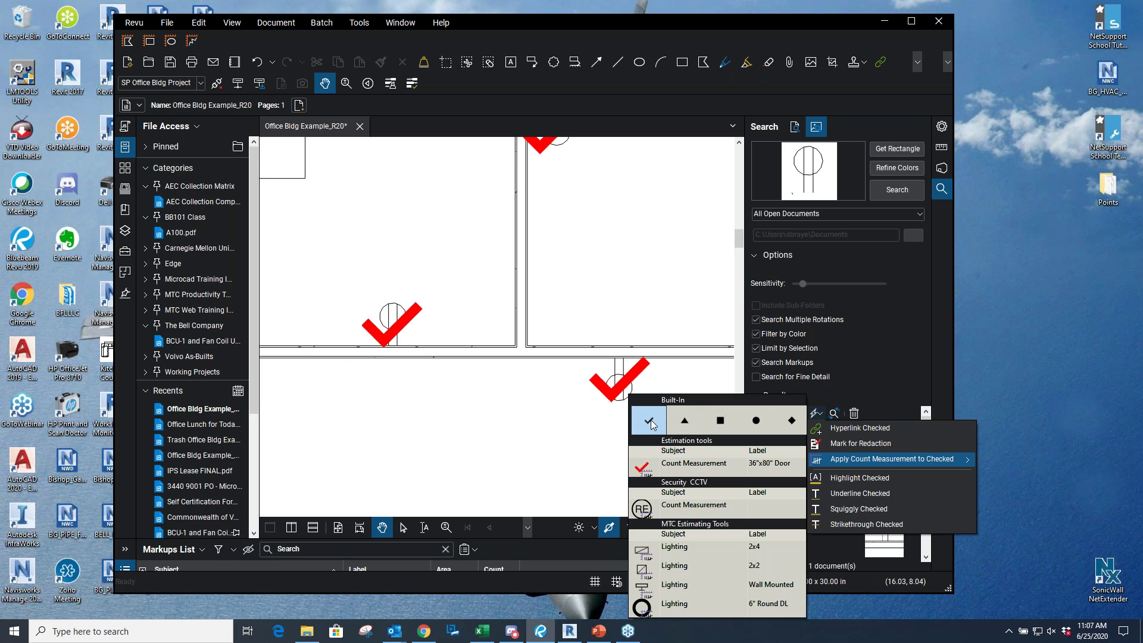
left_click(577, 463)
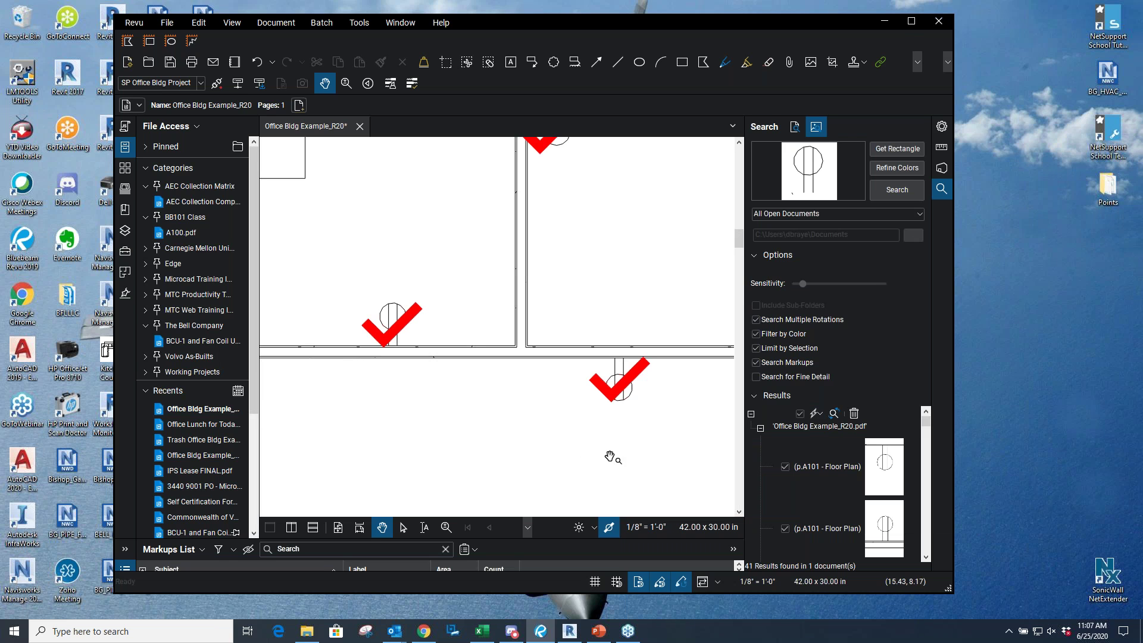
left_click(911, 21)
Inspect the count checkmarks on the receptacles from Office 1 through Office 5
scroll(768, 351, "down", 3)
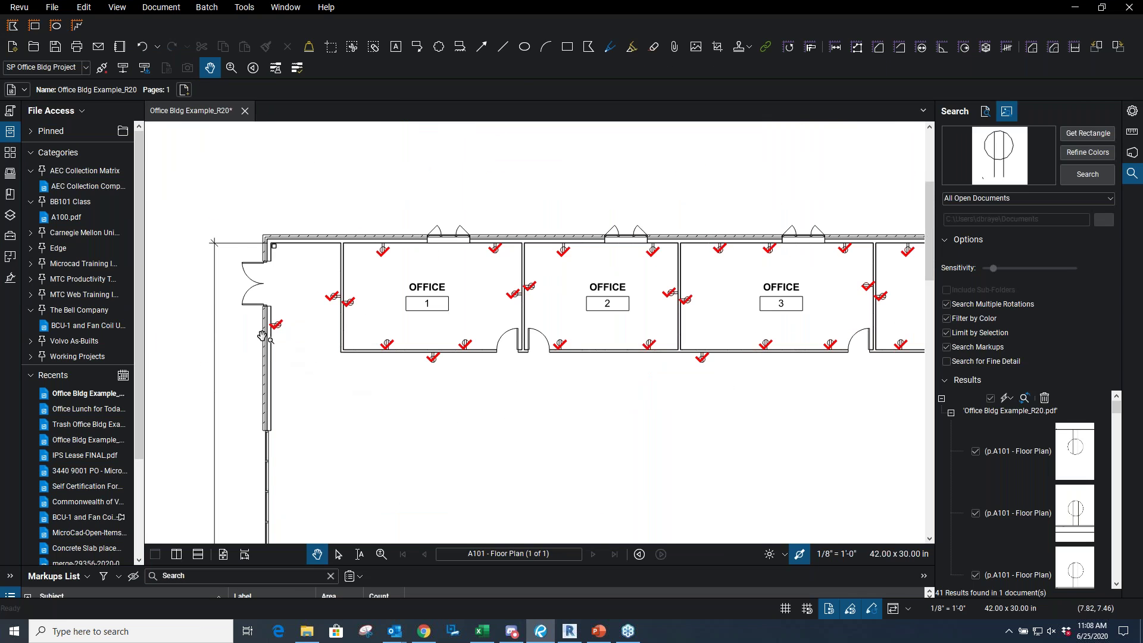
left_click_drag(541, 416, 447, 412)
left_click_drag(642, 415, 522, 426)
left_click_drag(600, 420, 480, 426)
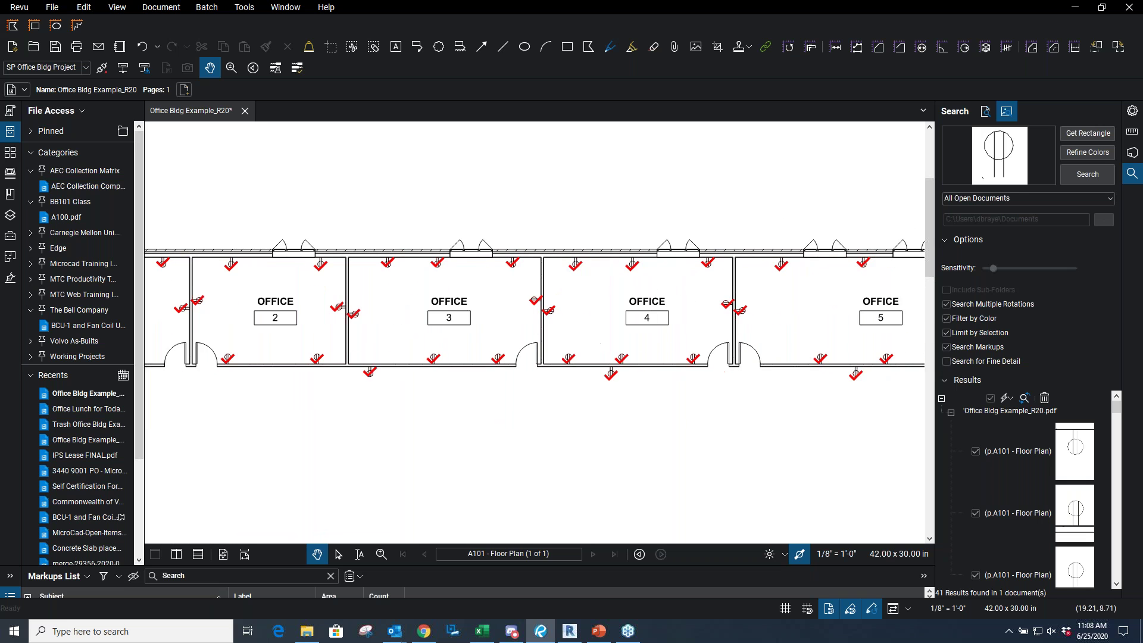
mouse_move(723, 398)
left_mouse_down()
mouse_move(592, 402)
mouse_move(672, 398)
left_mouse_up()
scroll(779, 356, "up", 3)
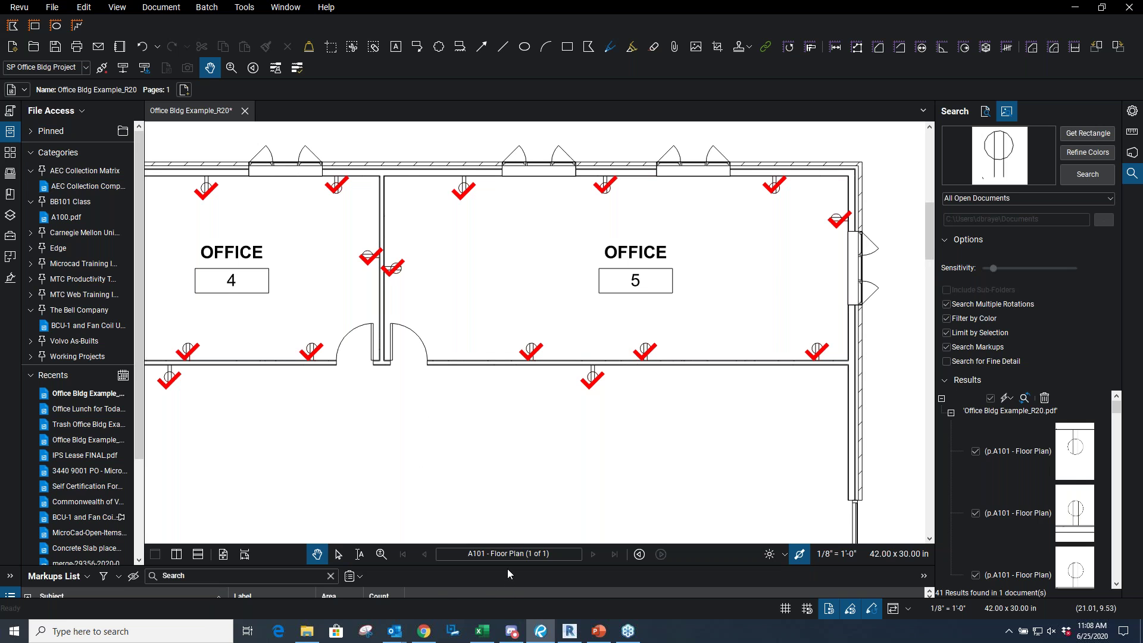
Expand the Markups List and review each Count Measurement entry against its marks on the plan
left_click_drag(507, 567, 516, 427)
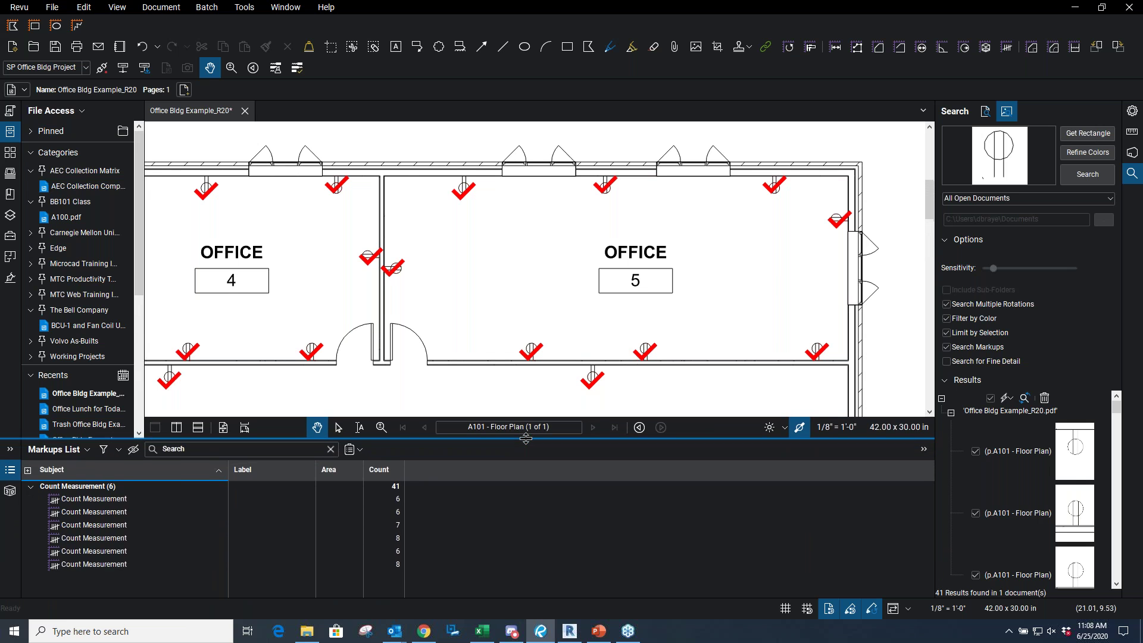
left_click(95, 502)
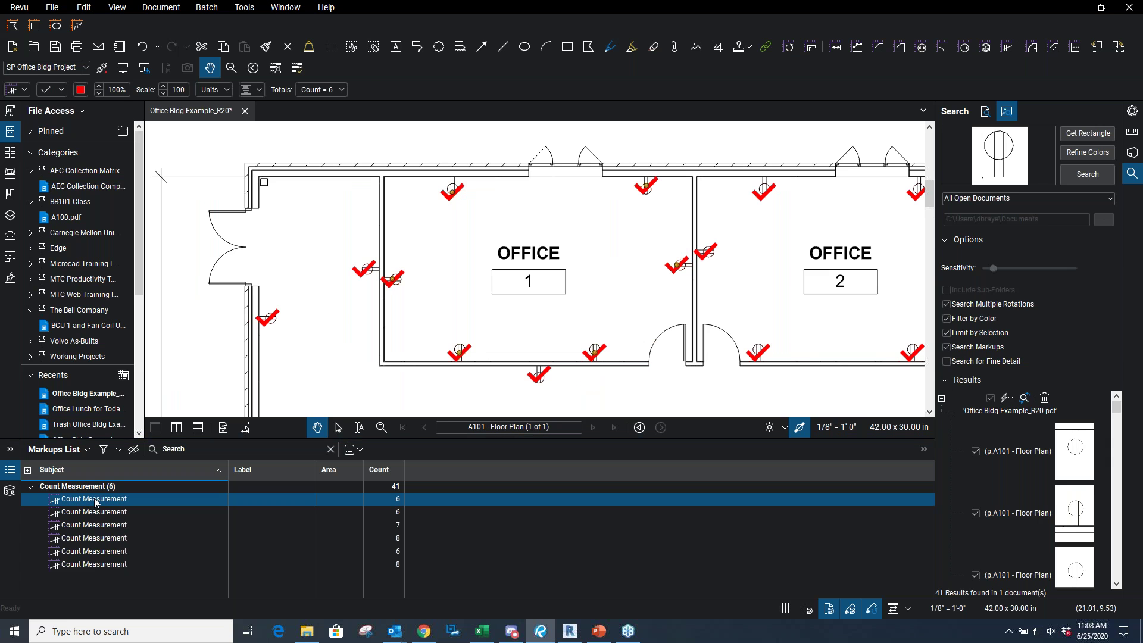
left_click(95, 513)
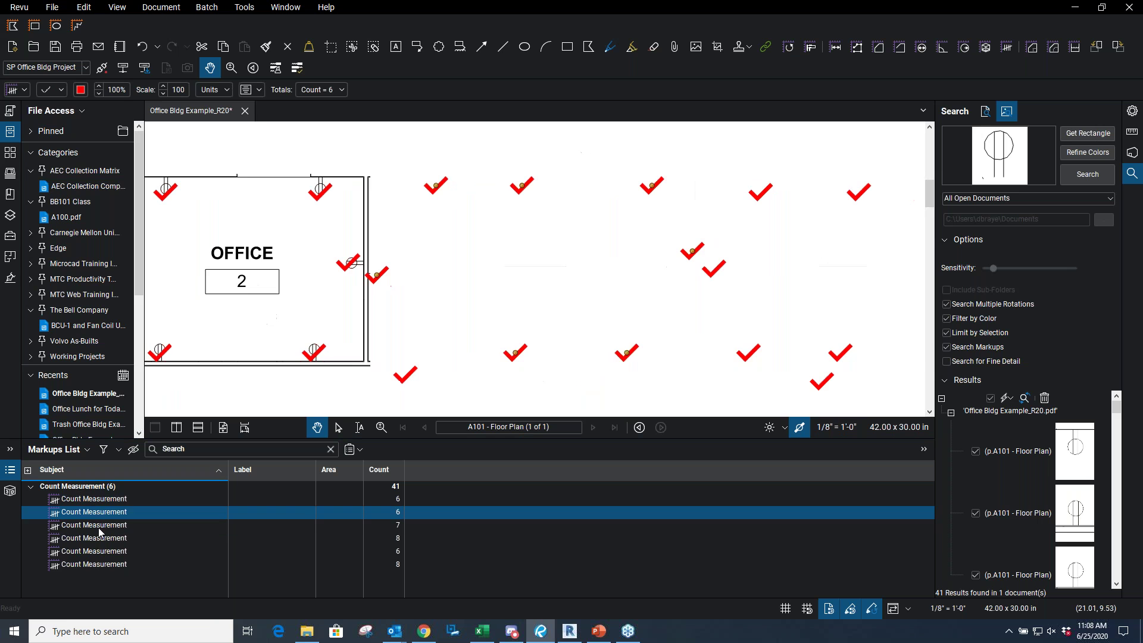
left_click(98, 527)
left_click(100, 540)
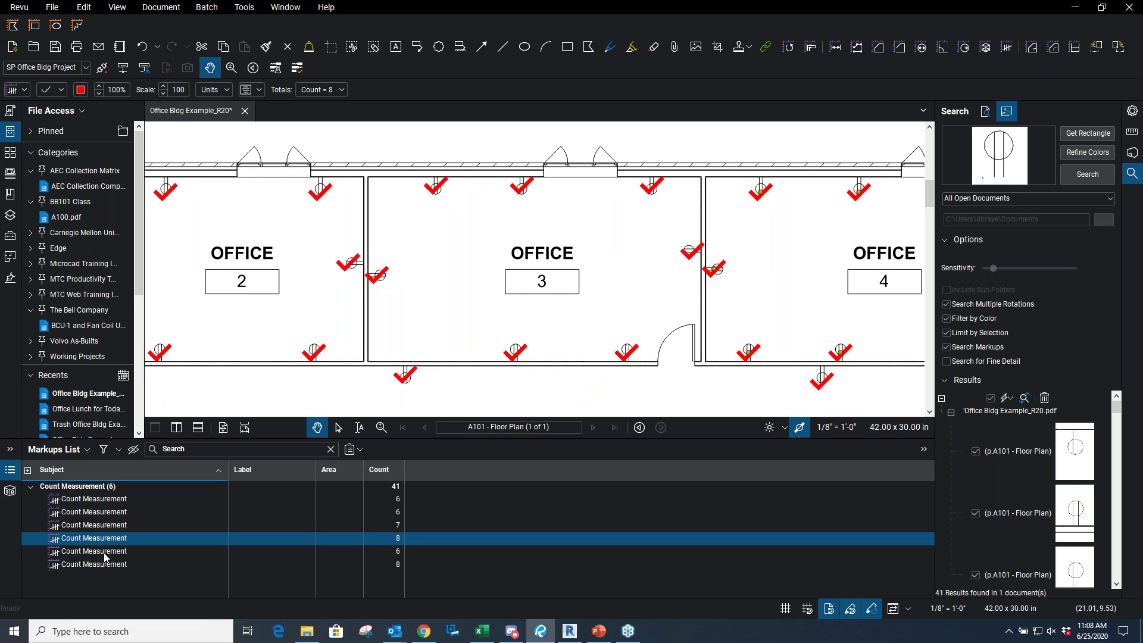
left_click(103, 552)
left_click(108, 566)
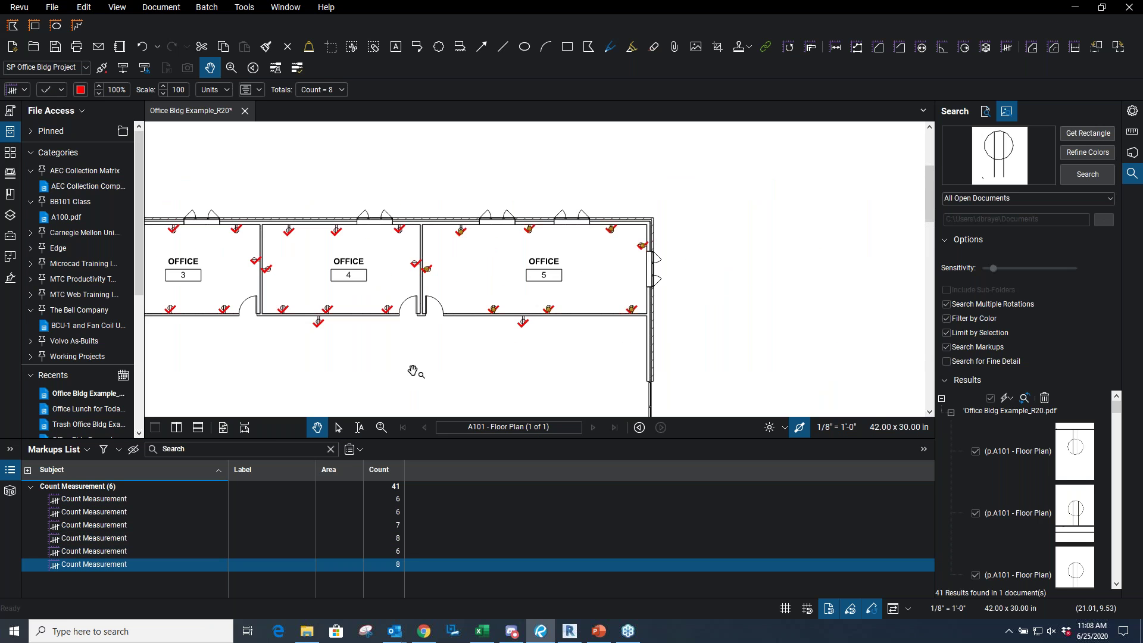
left_click(108, 501)
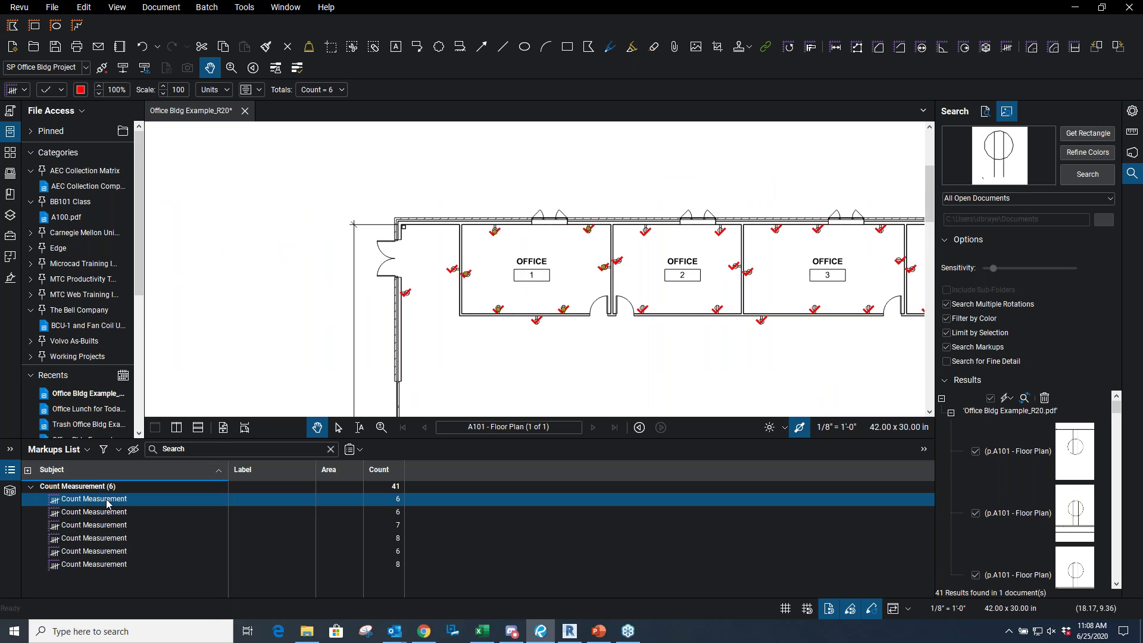
Locate the marks of the second through fifth Count Measurement entries on the floor plan
left_click(113, 514)
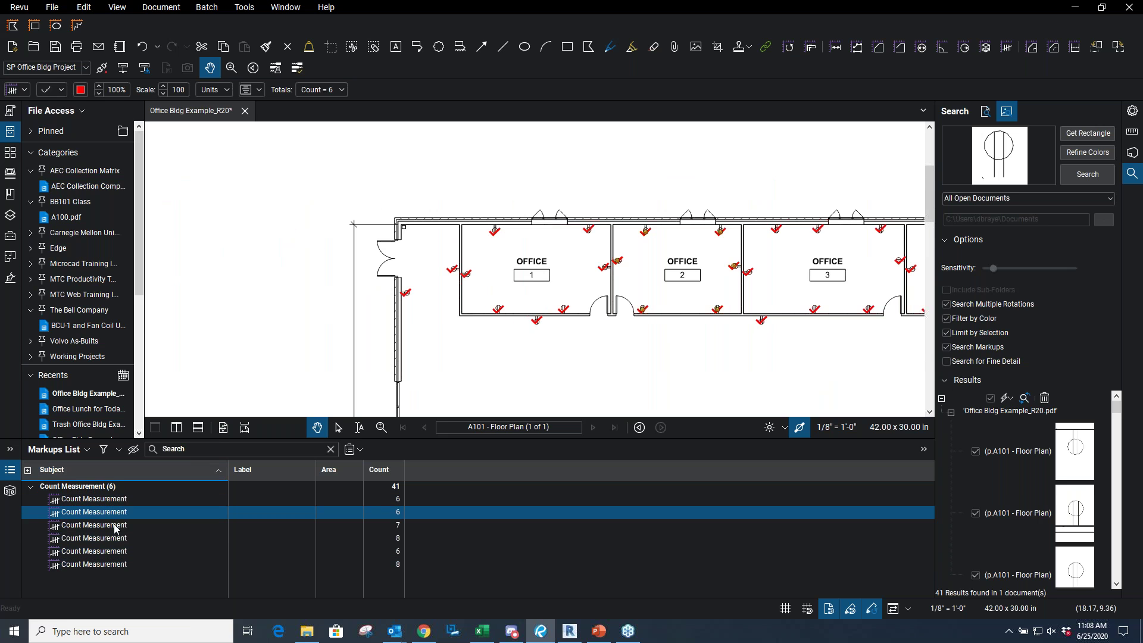
left_click(115, 526)
left_click(116, 538)
left_click(118, 553)
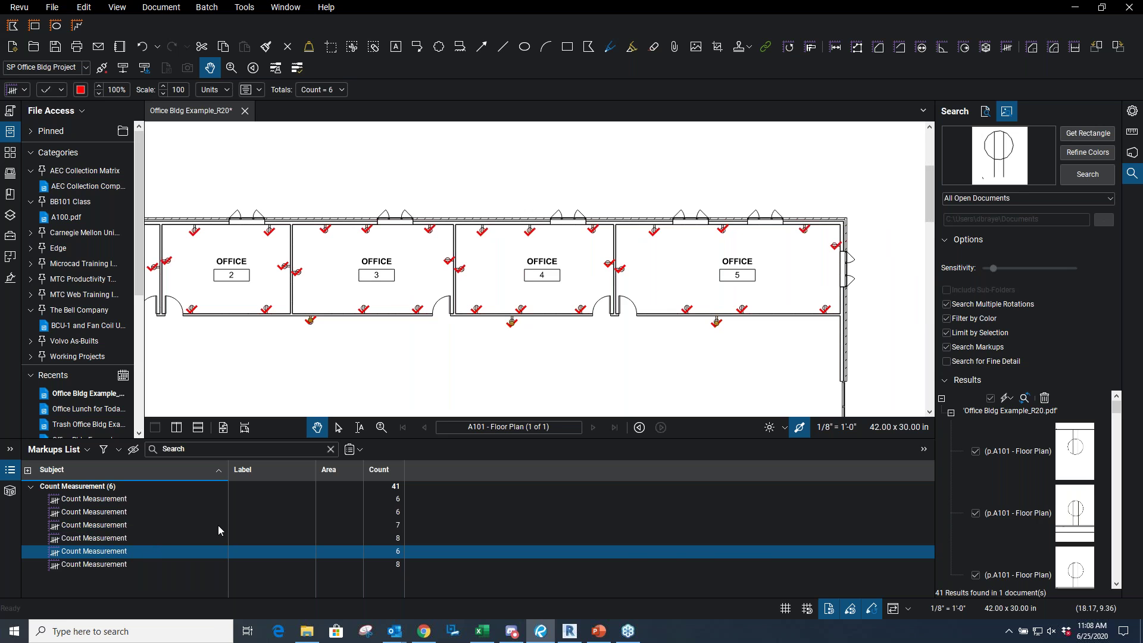
Select all six Count Measurement entries in the Markups List and merge them into a single count
left_click(121, 500)
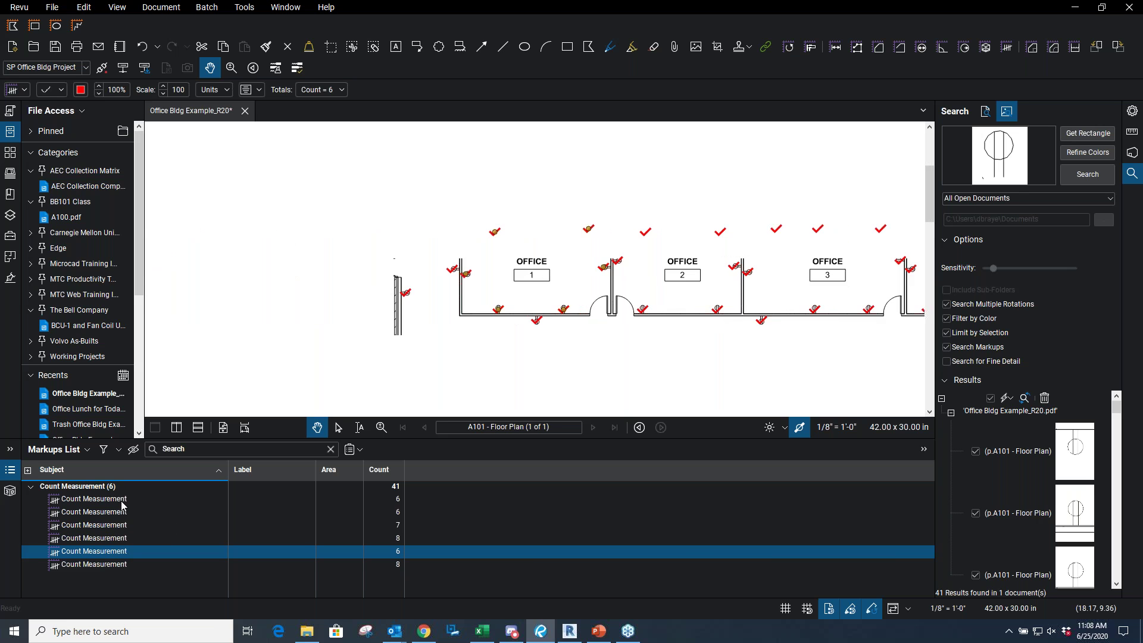
left_click(124, 563, "shift")
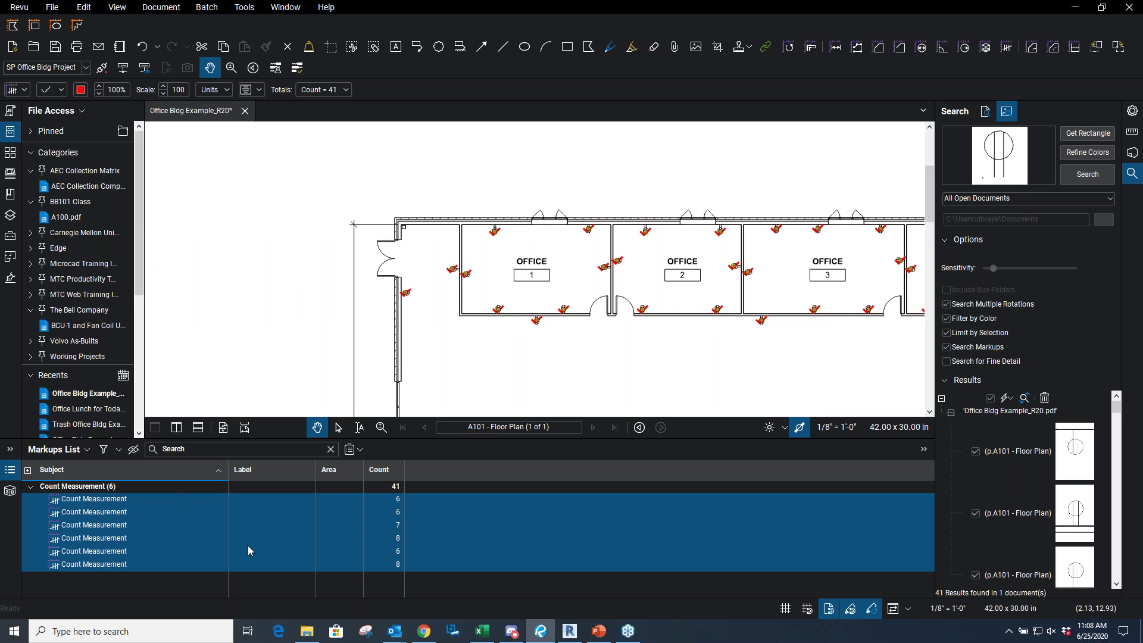
left_click(122, 502)
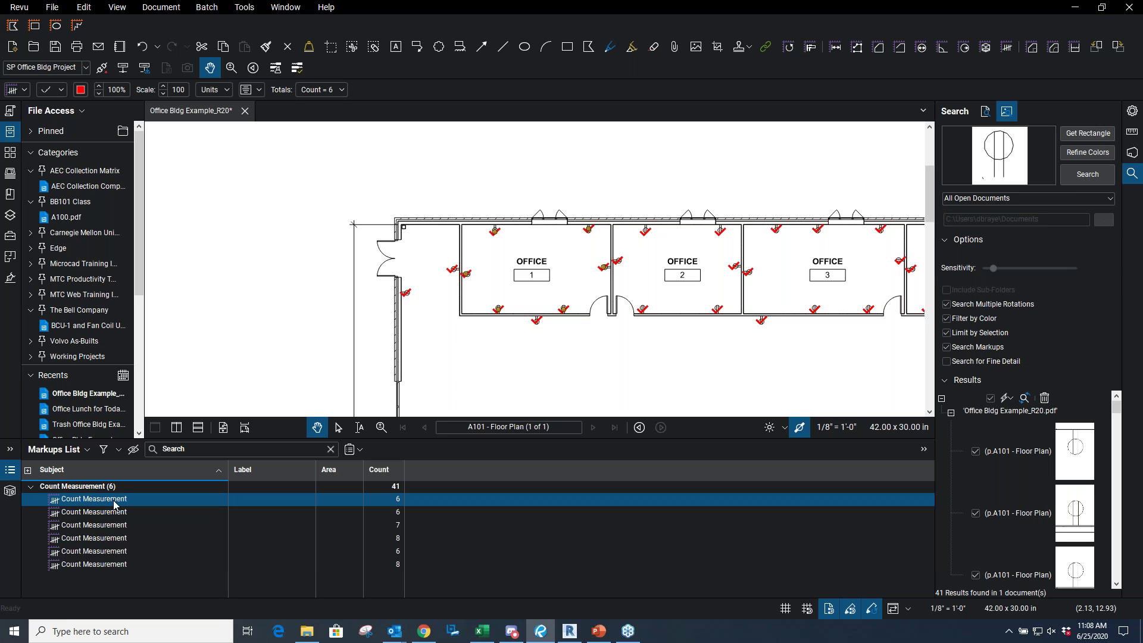
left_click(122, 566, "shift")
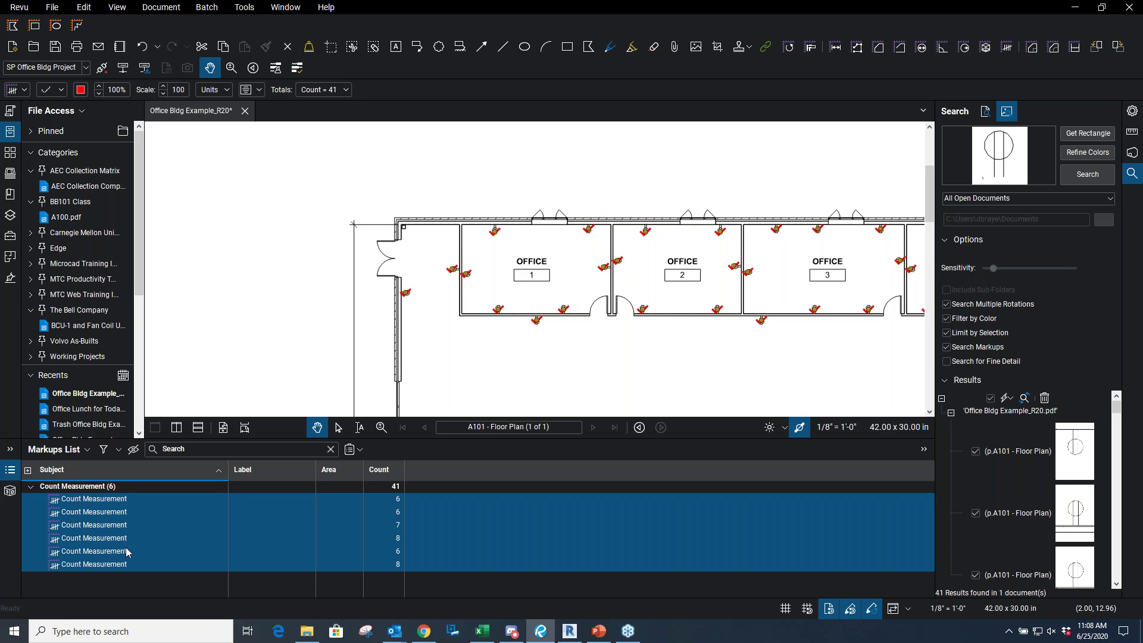
right_click(117, 552)
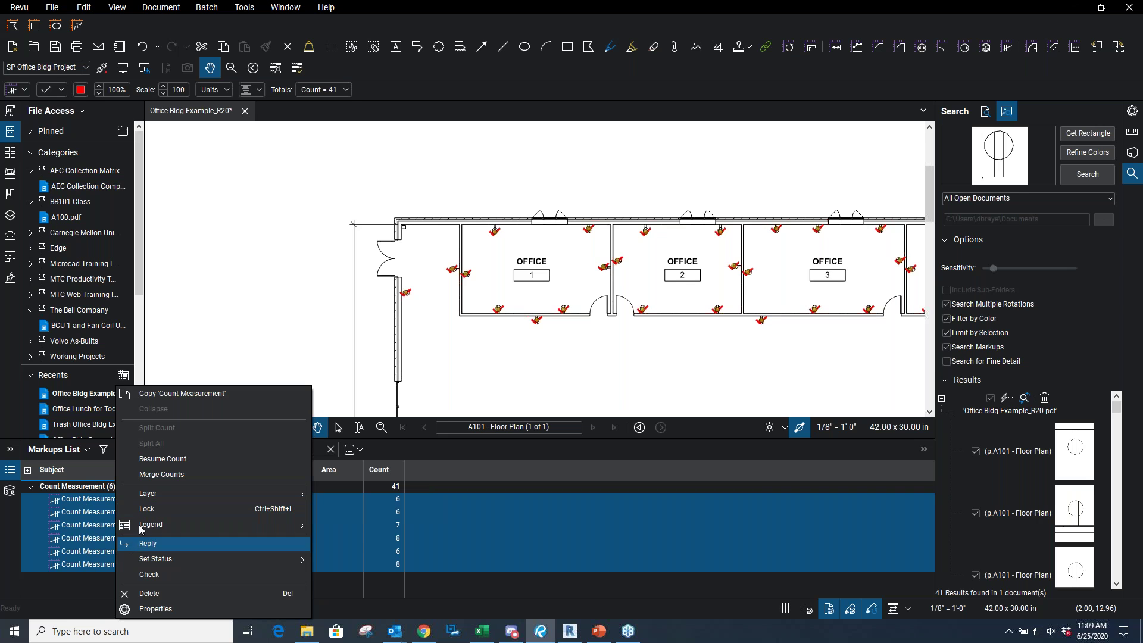
left_click(164, 475)
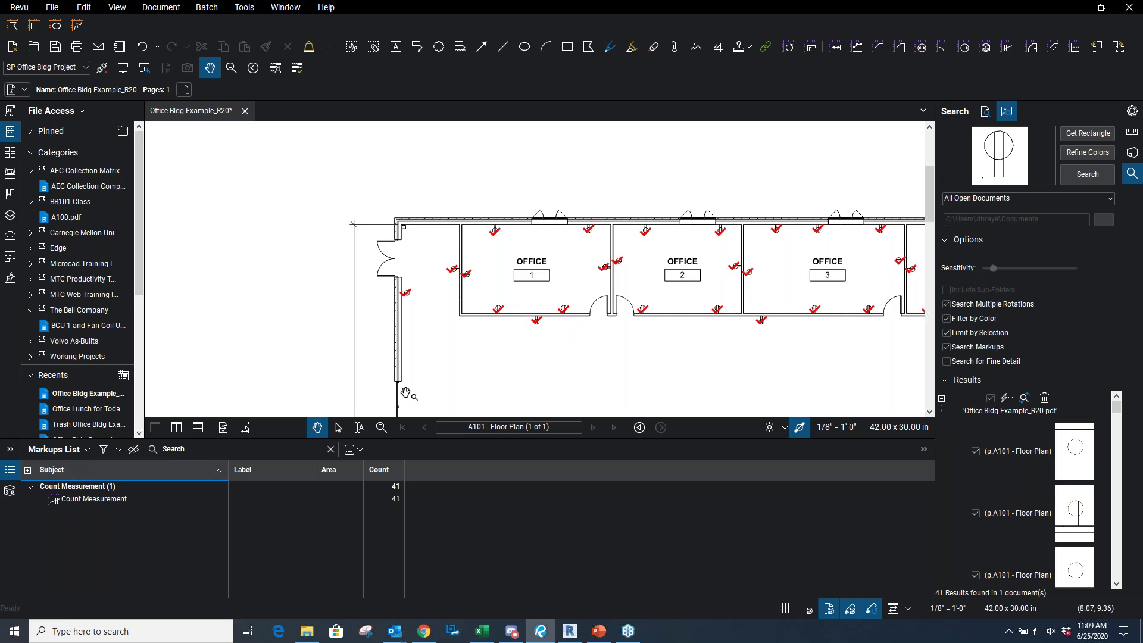
Create a custom Markups List column of type Number named Material Cost
left_click(89, 454)
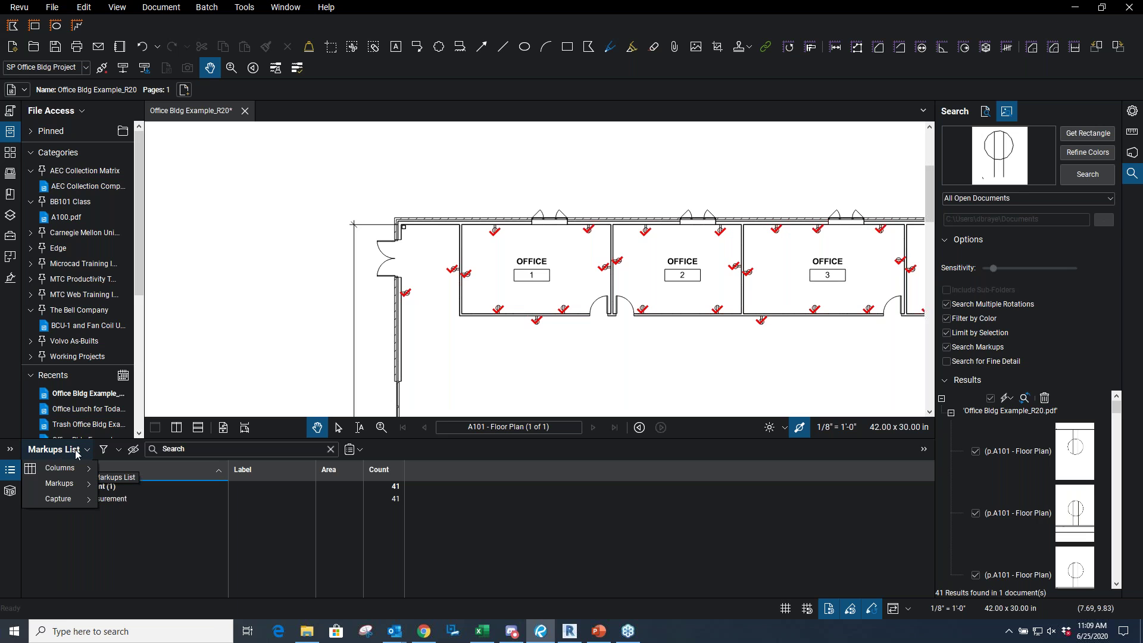
mouse_move(76, 501)
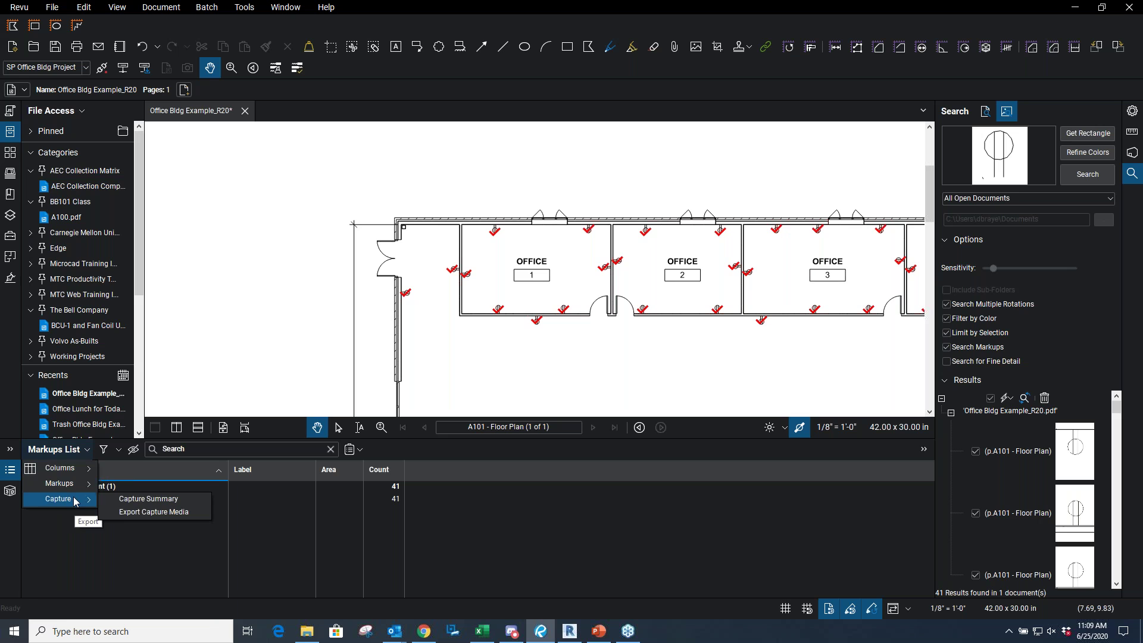
mouse_move(60, 473)
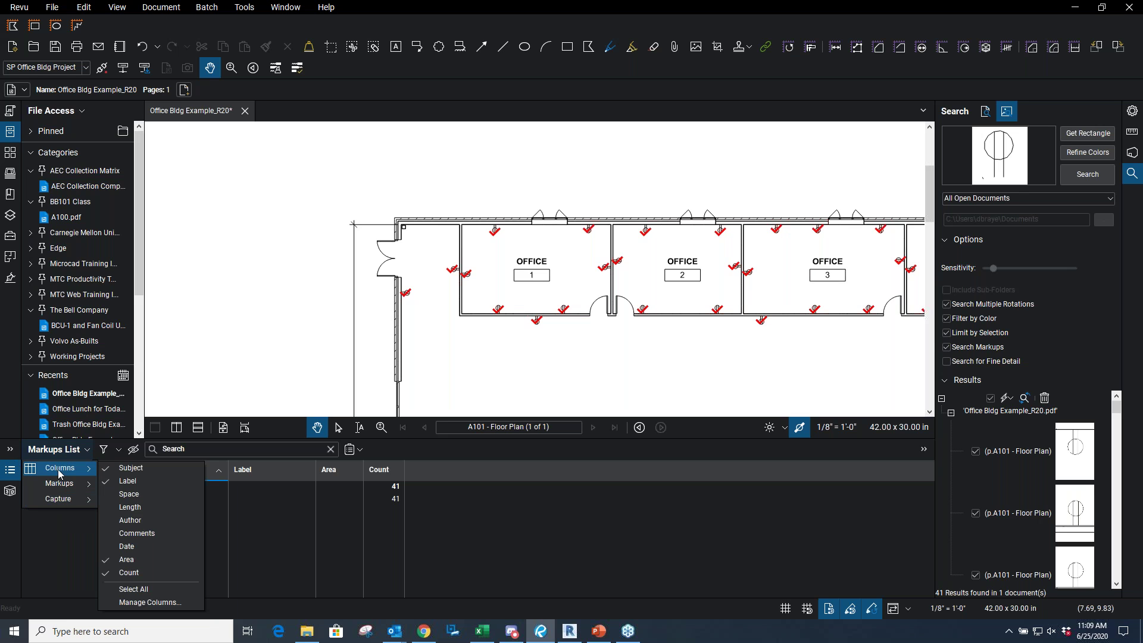
left_click(157, 603)
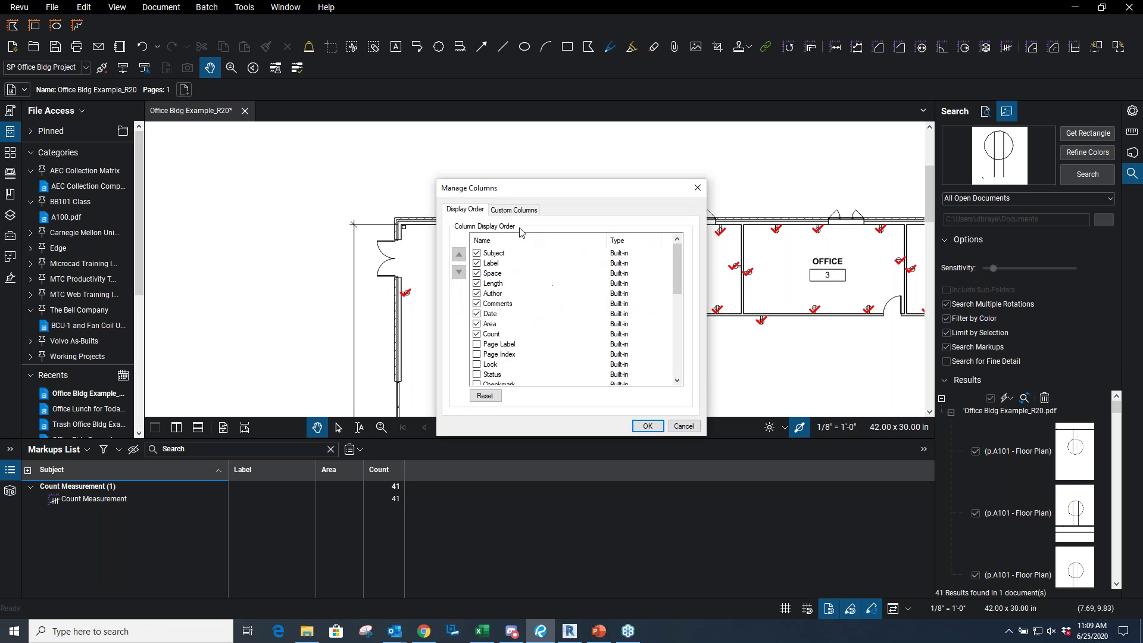
left_click(515, 212)
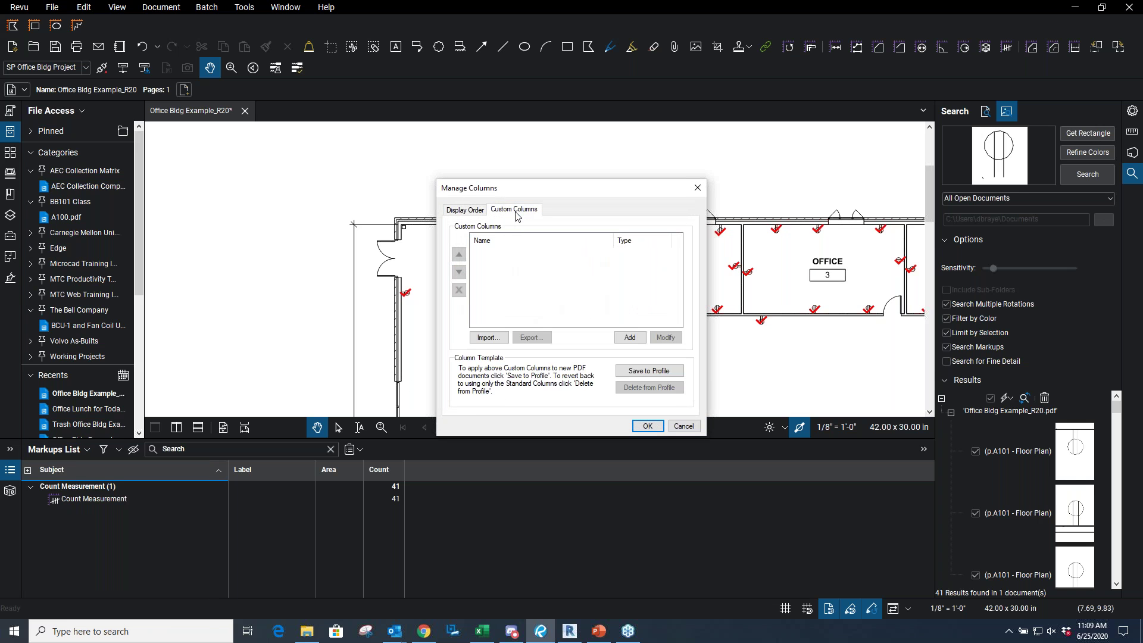
left_click(631, 338)
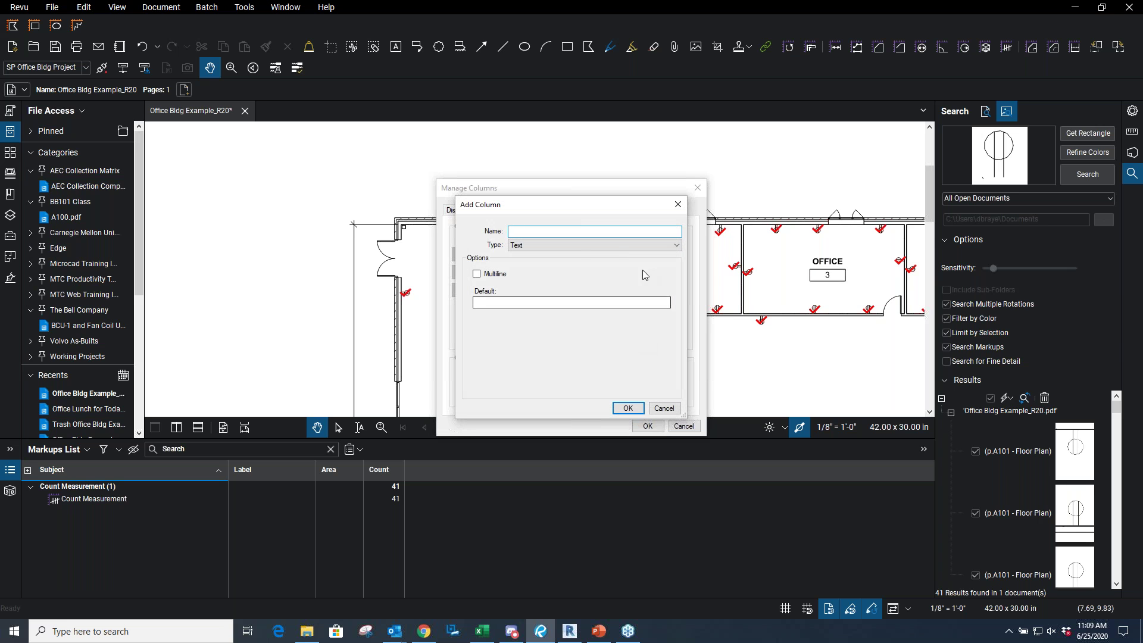
left_click(584, 246)
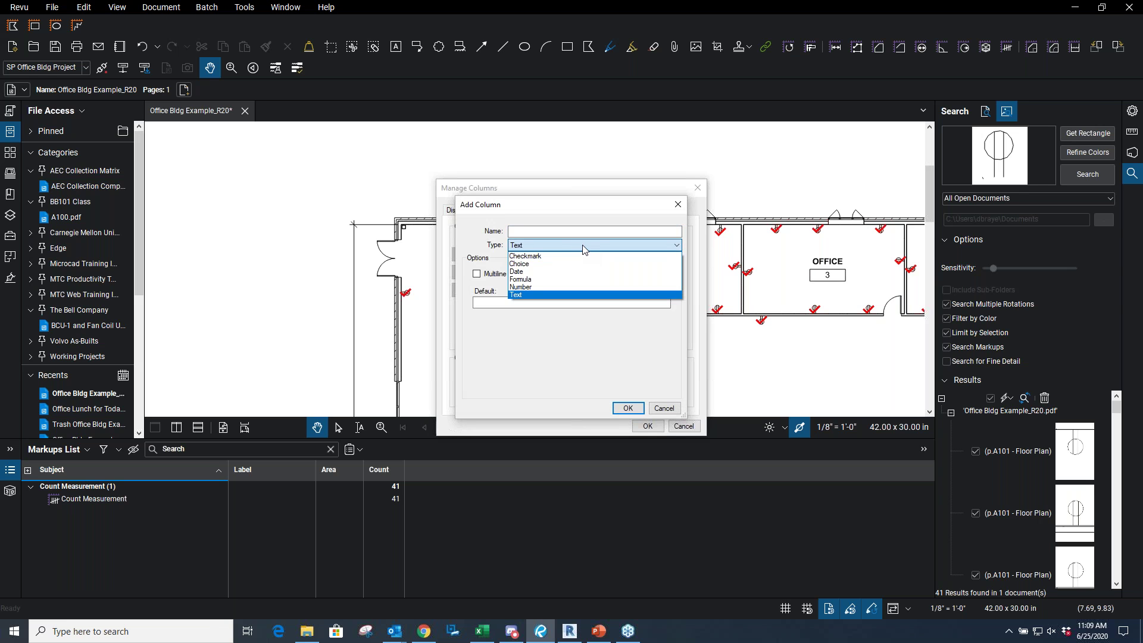
left_click(532, 287)
left_click(527, 232)
type("M")
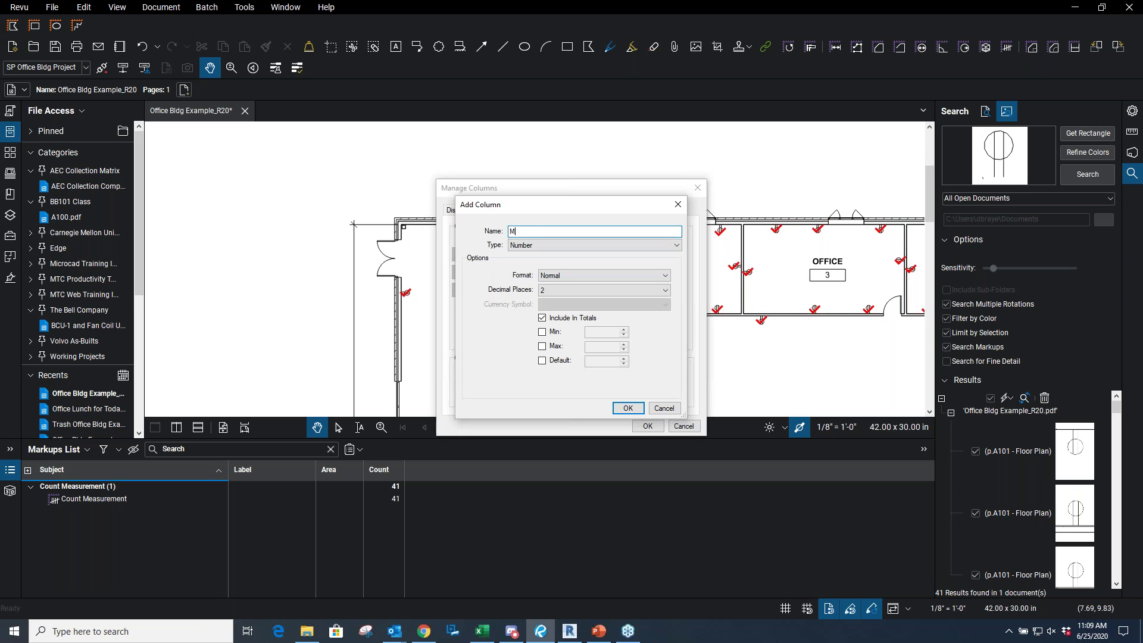
type("aterial Cost")
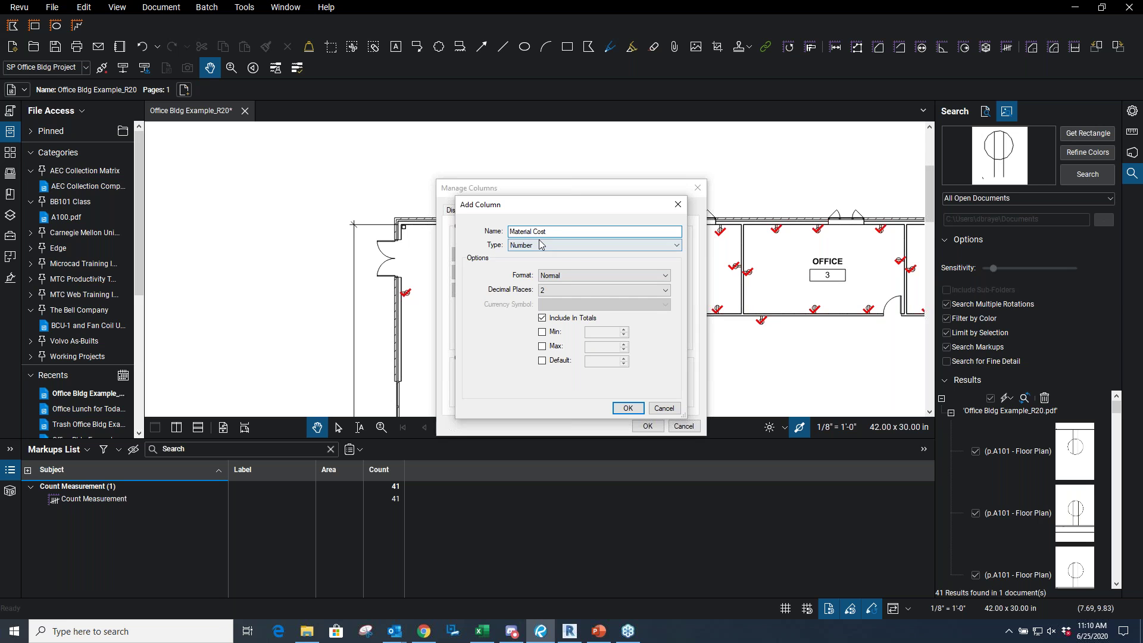
Format the Material Cost column as Currency in dollars and save the column definition
left_click(563, 277)
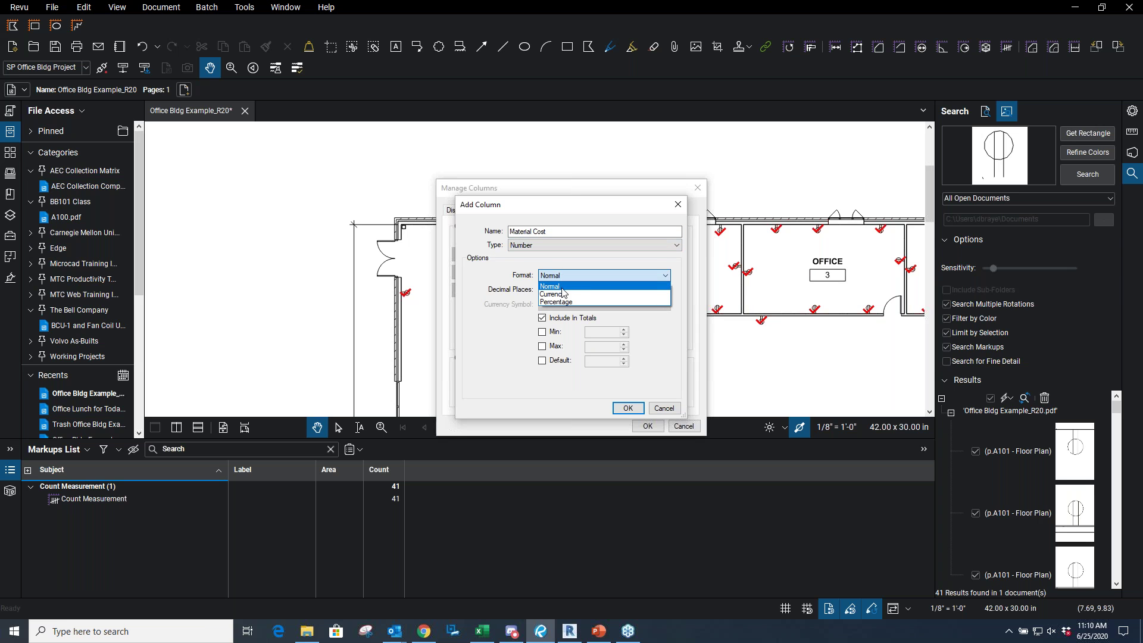
left_click(564, 294)
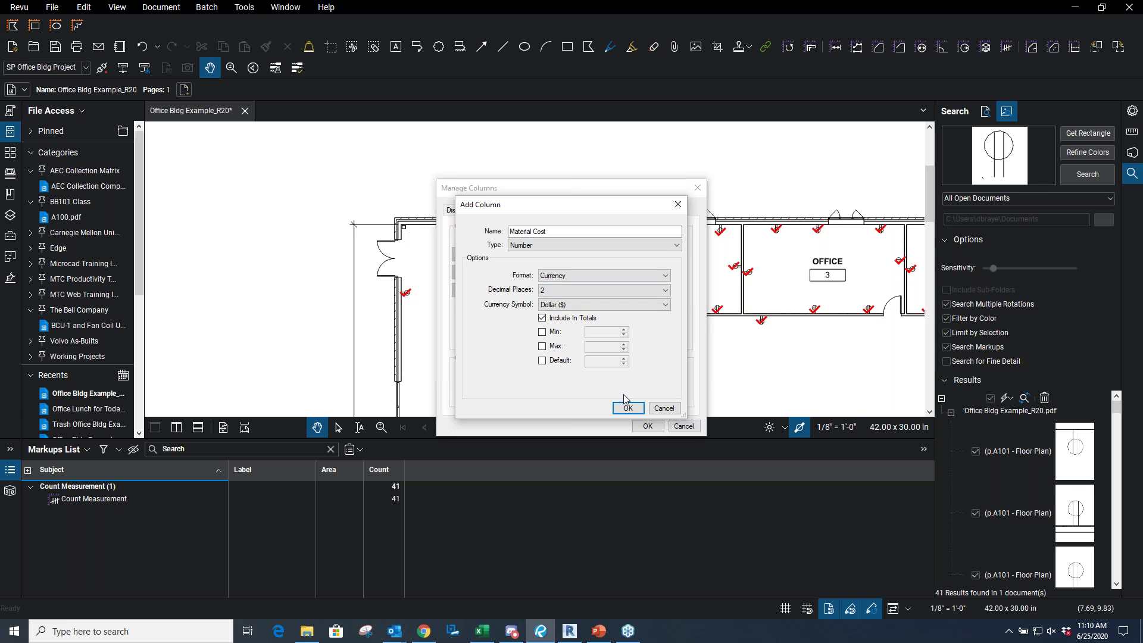
left_click(629, 409)
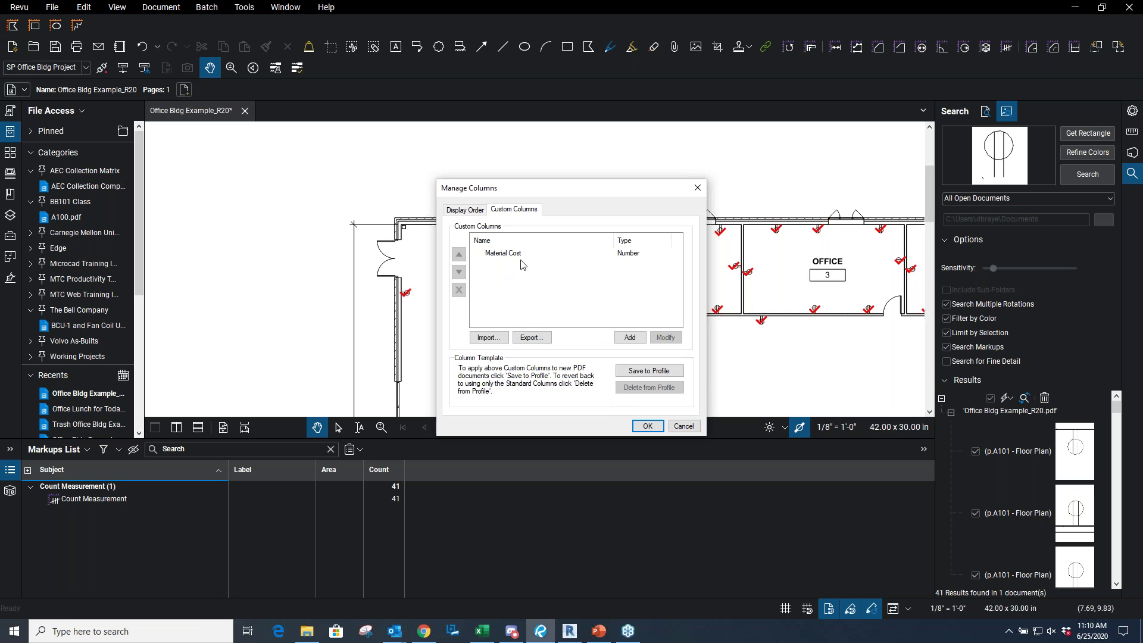
Add a second custom column named Total Elec Cost, of type Number with Currency format in dollars
left_click(626, 338)
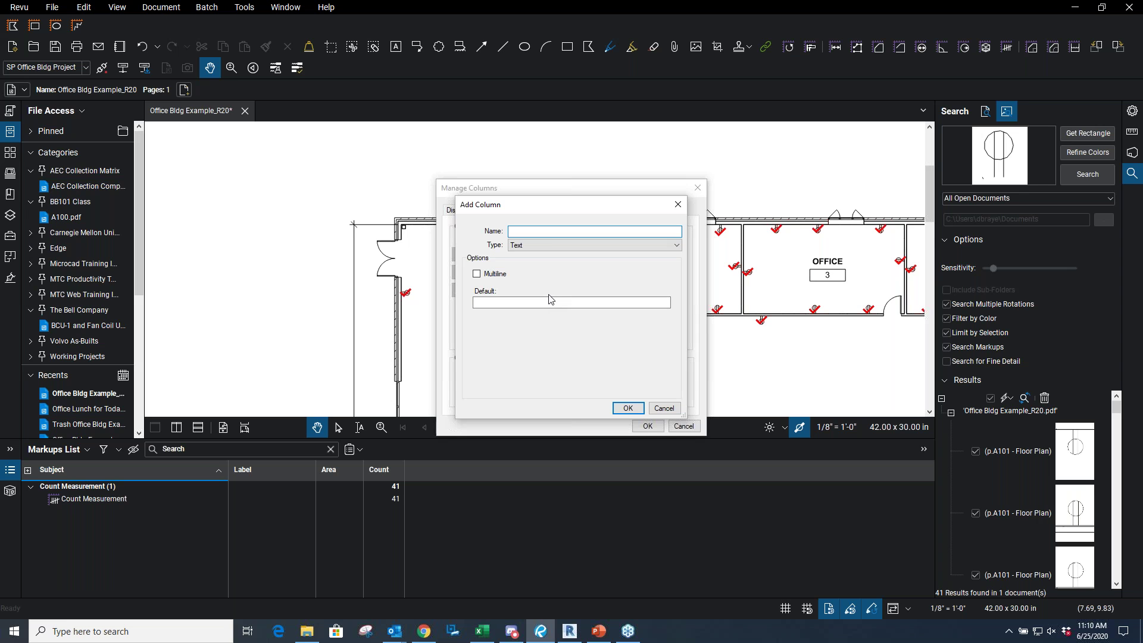
type("Elec Cost")
left_click(536, 249)
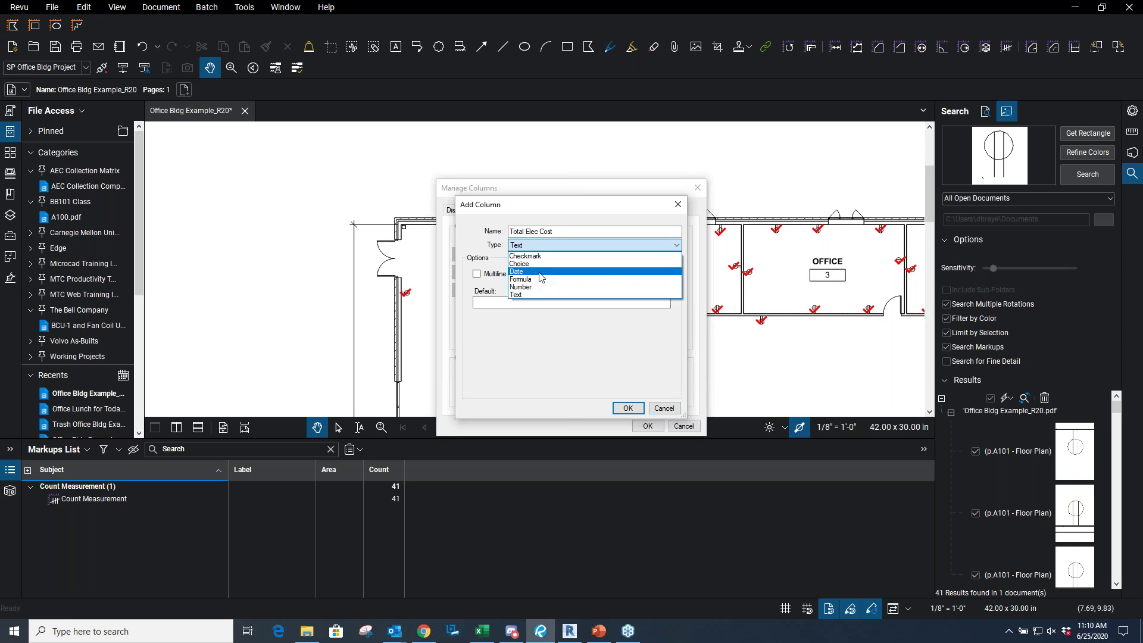
left_click(541, 287)
left_click(563, 276)
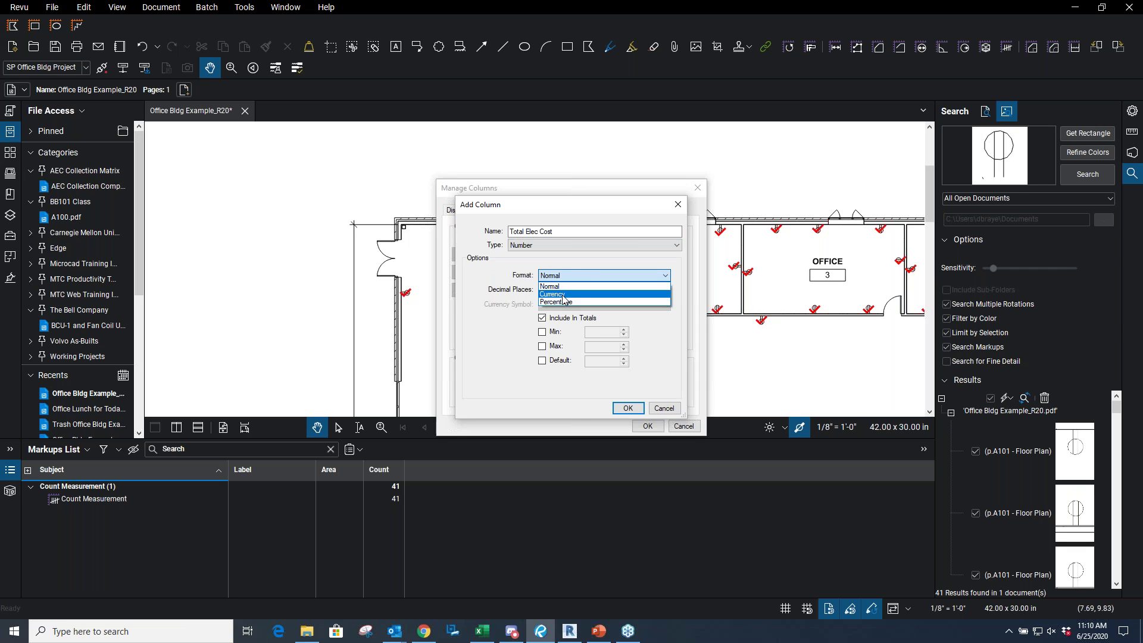
left_click(563, 294)
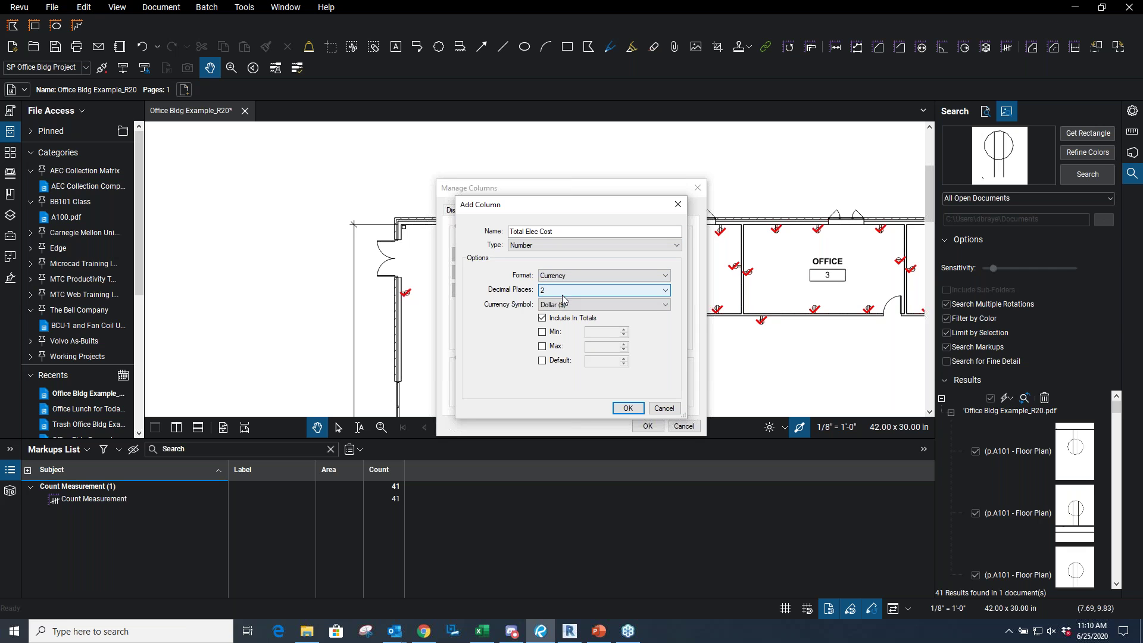
left_click(629, 409)
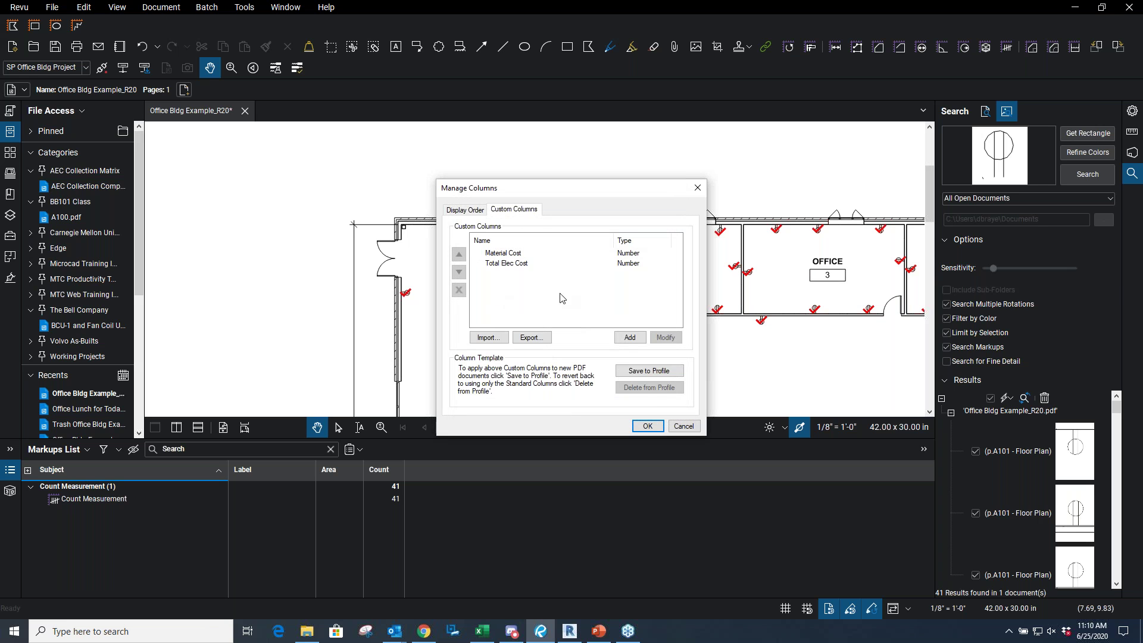
Apply the column changes and set the Material Cost of the merged Count Measurement to 13.27
left_click(647, 426)
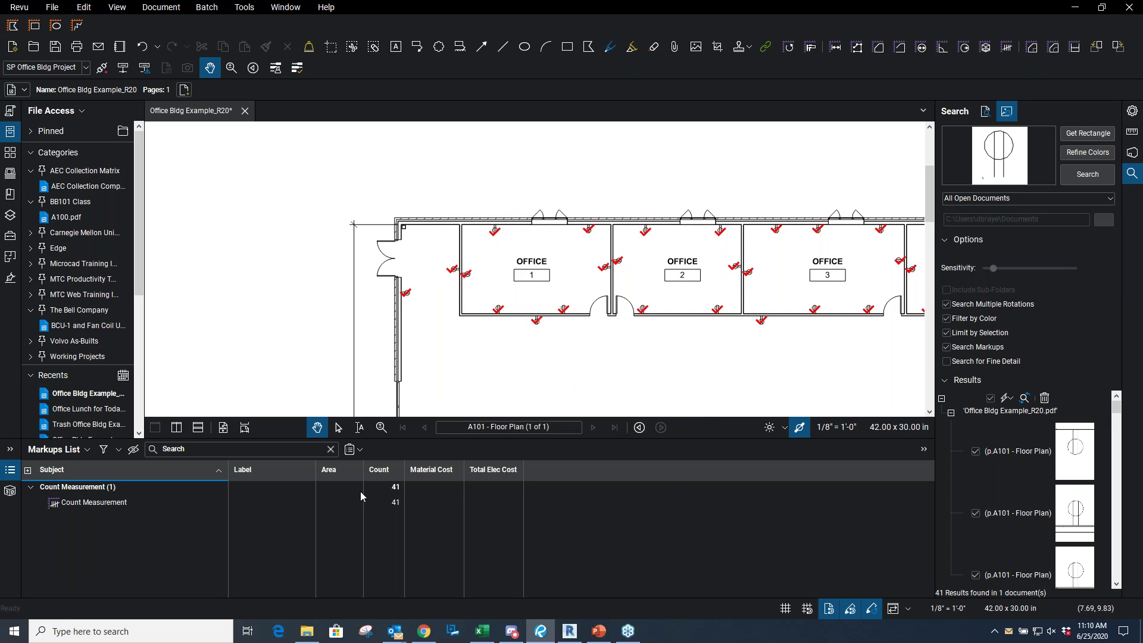
left_click(442, 505)
left_click(443, 505)
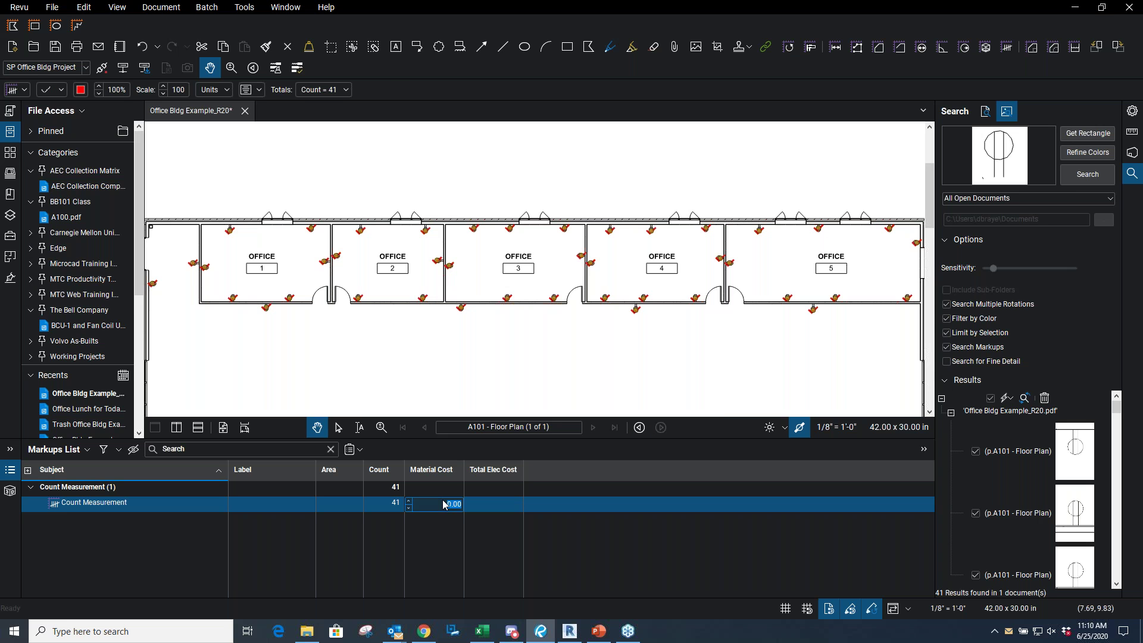
type("13.27")
key("Return")
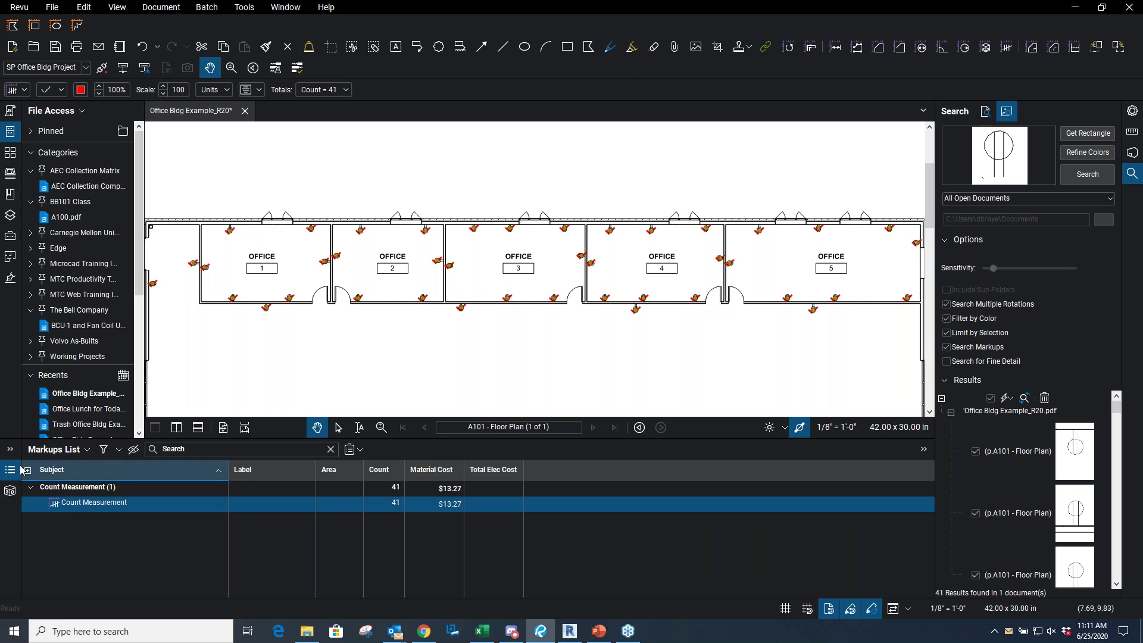
Delete the Total Elec Cost column from the Markups List's custom columns
left_click(89, 451)
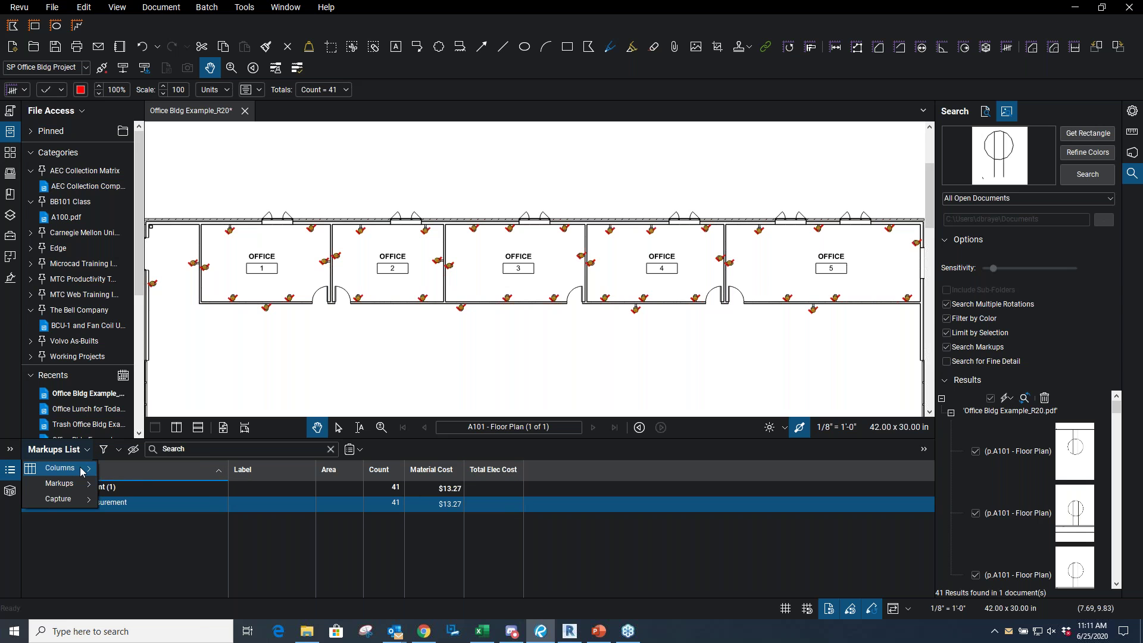
mouse_move(83, 470)
left_click(145, 611)
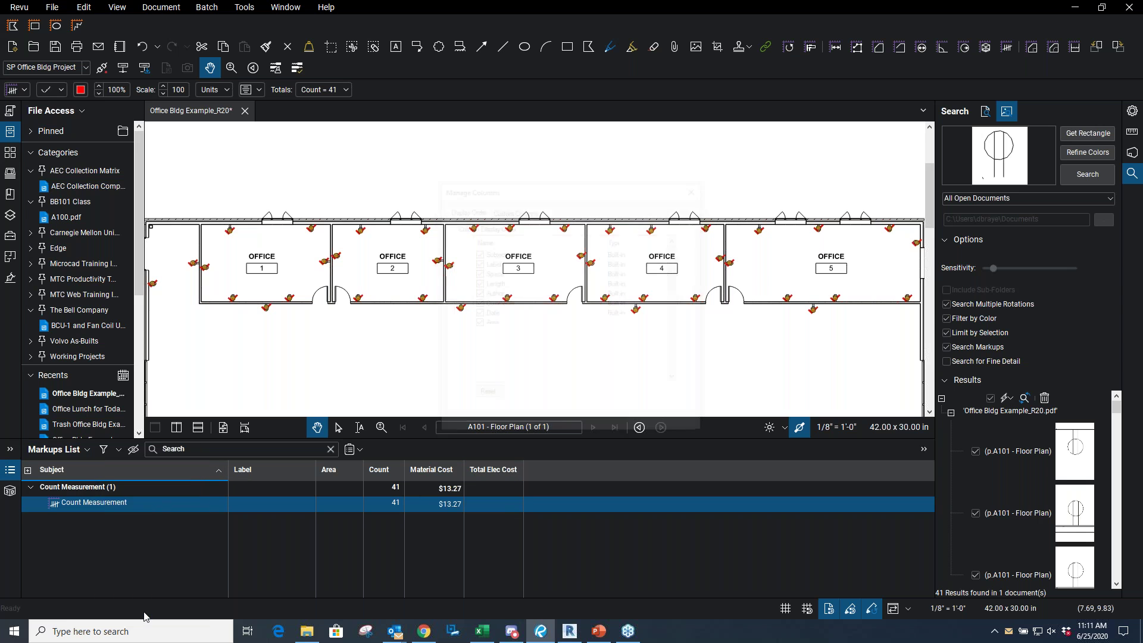
left_click(529, 212)
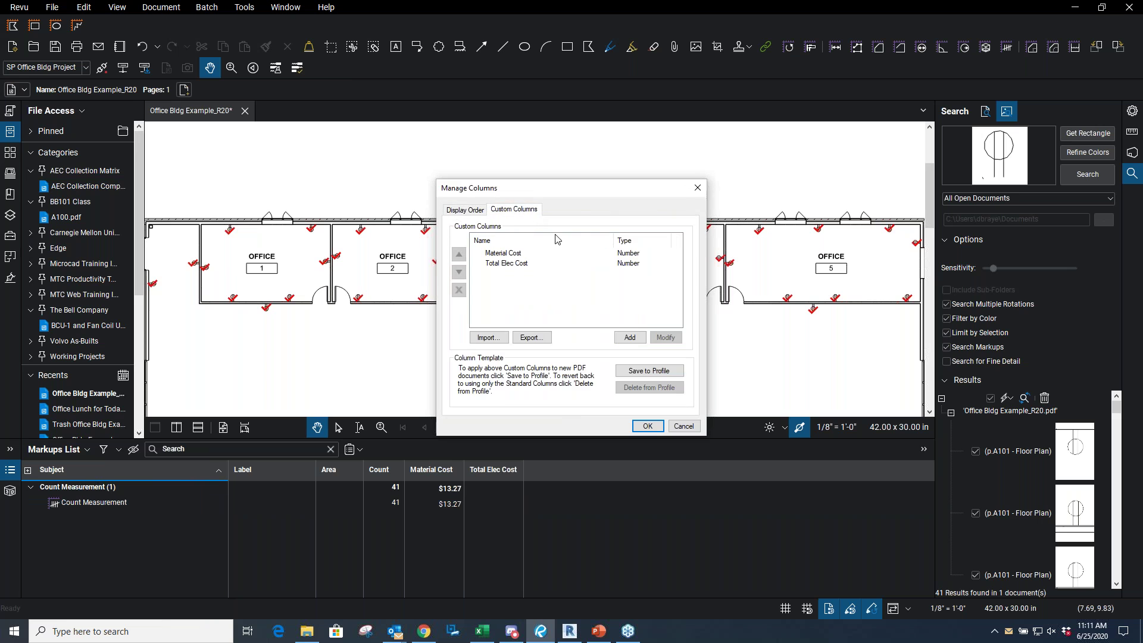
left_click(515, 264)
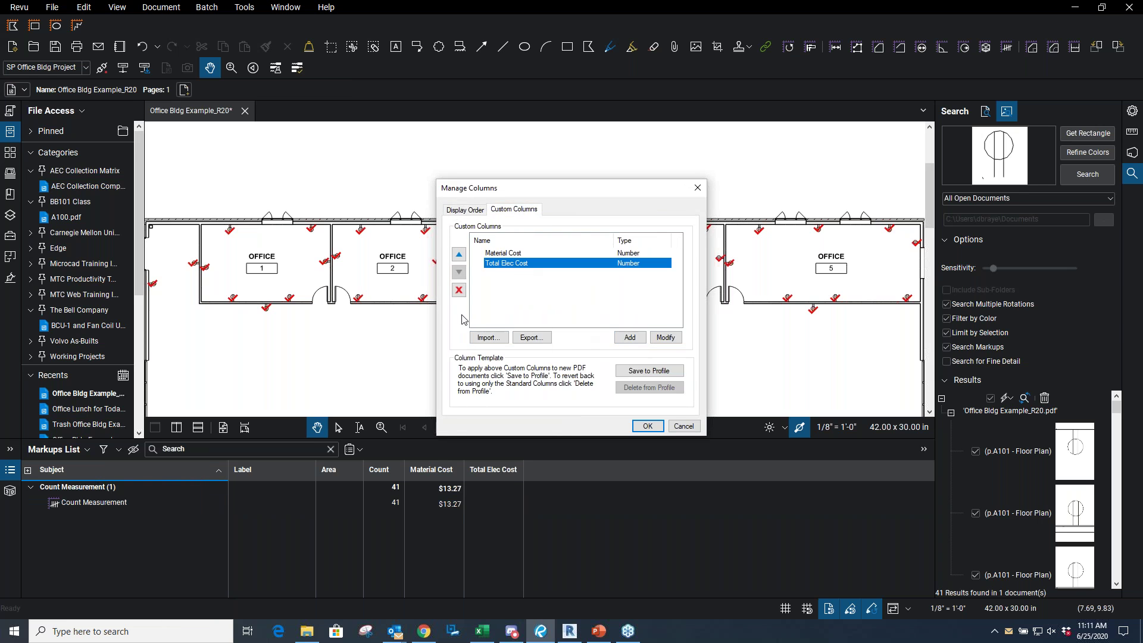
left_click(459, 290)
Add a new custom column named Total Elec Cost and set its type to Formula
left_click(631, 337)
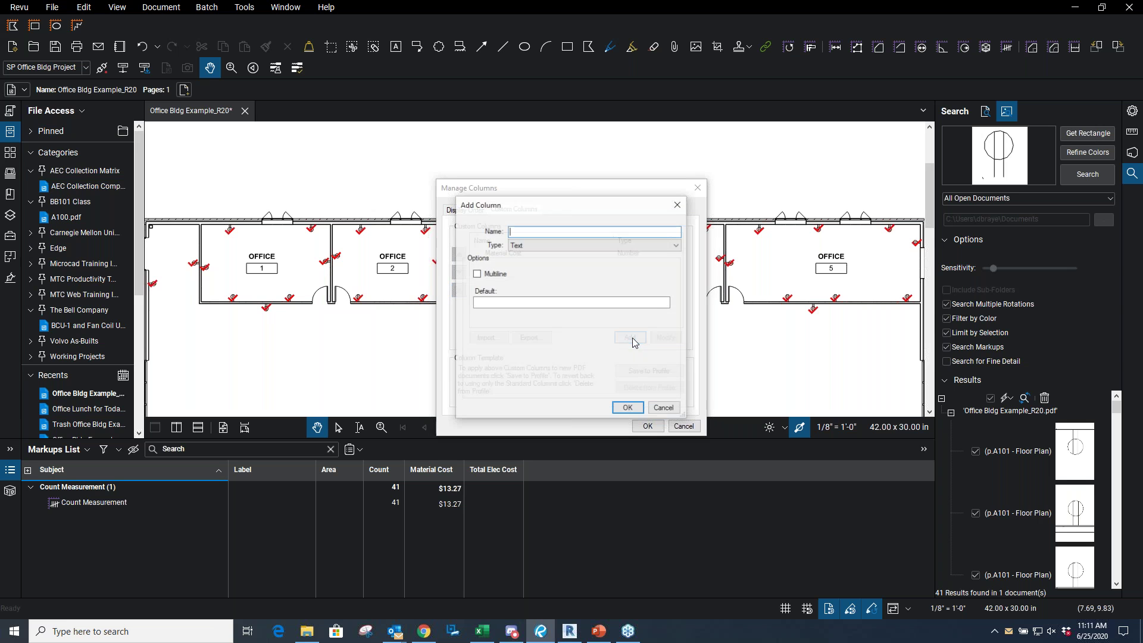
left_click(524, 244)
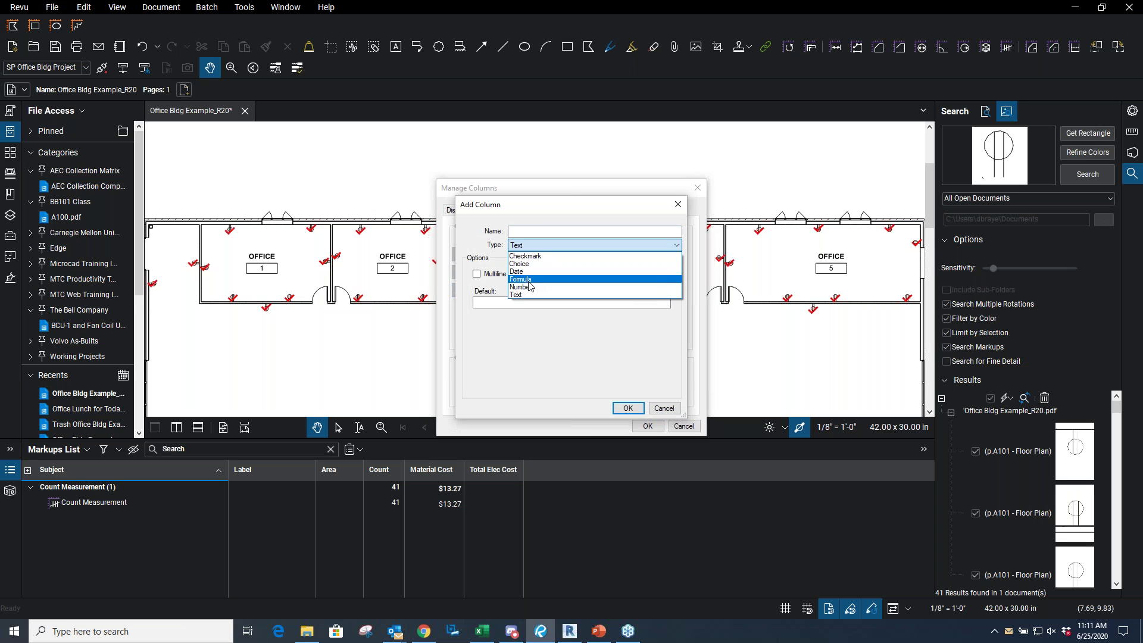
left_click(526, 279)
left_click(532, 232)
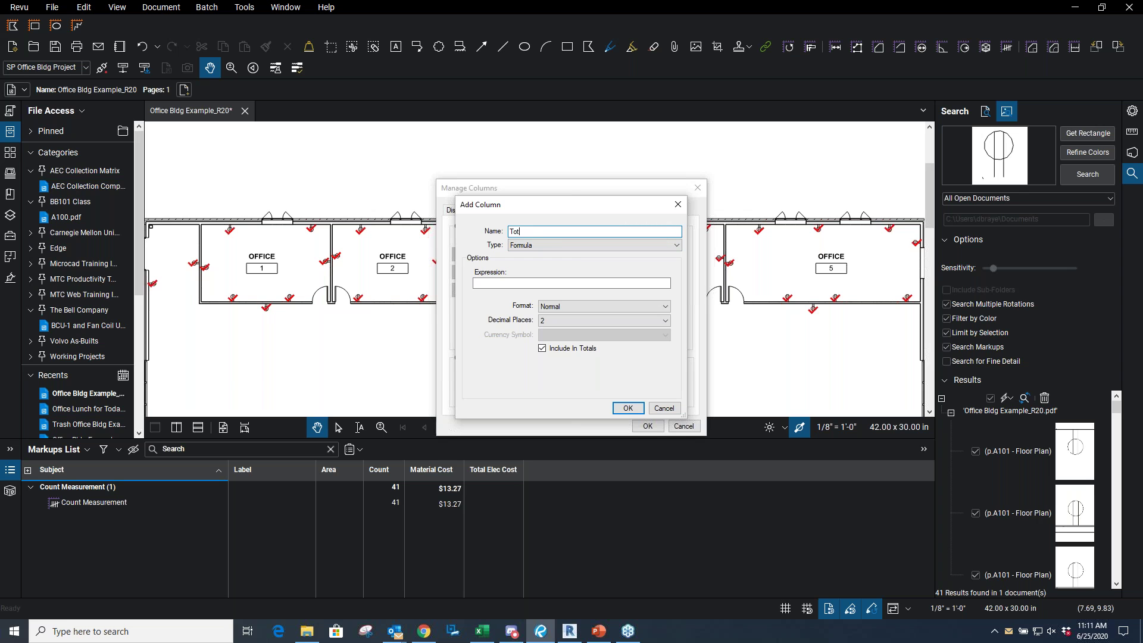
type("Total Elec Cost")
Define the Total Elec Cost column's expression as Count*Material Cost using the available variables
left_click(510, 283)
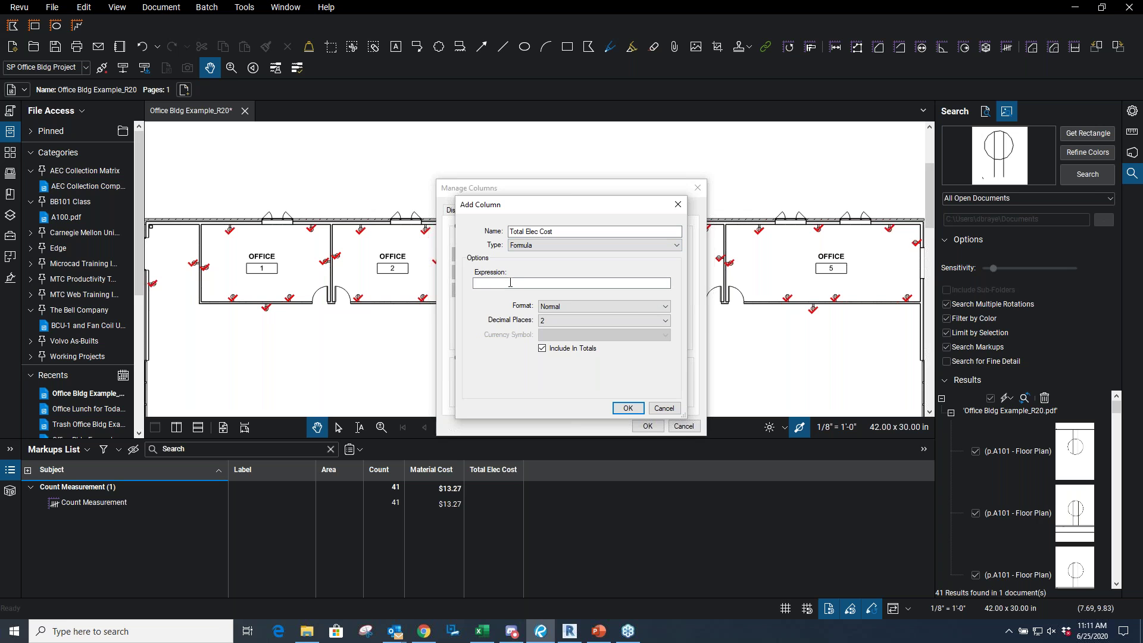
type("c")
key("BackSpace")
type("c")
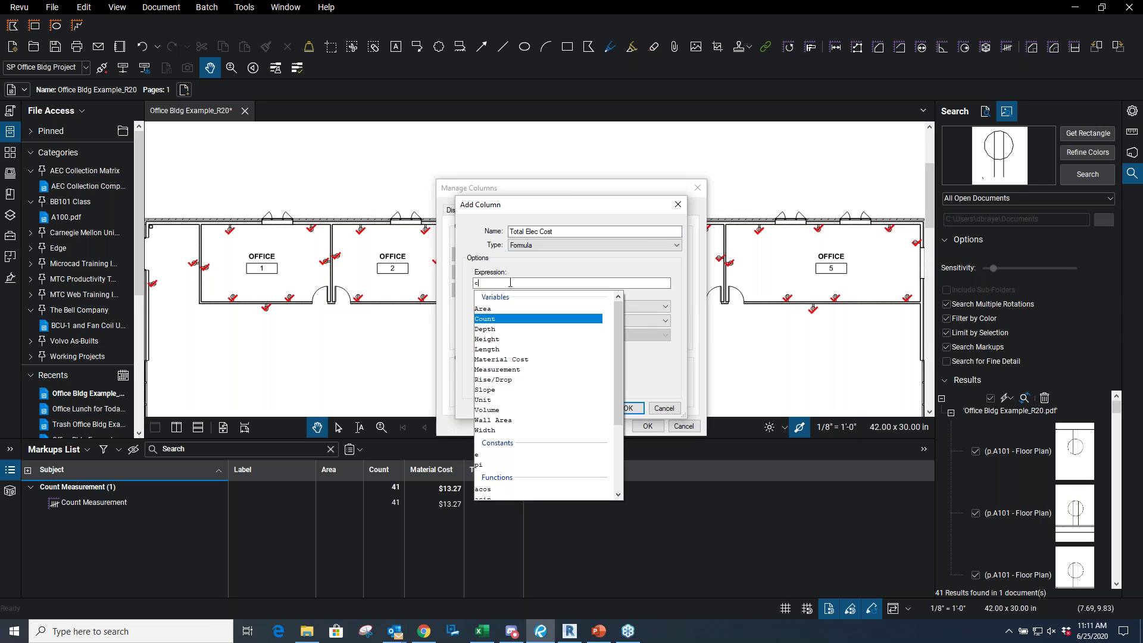
left_click(494, 320)
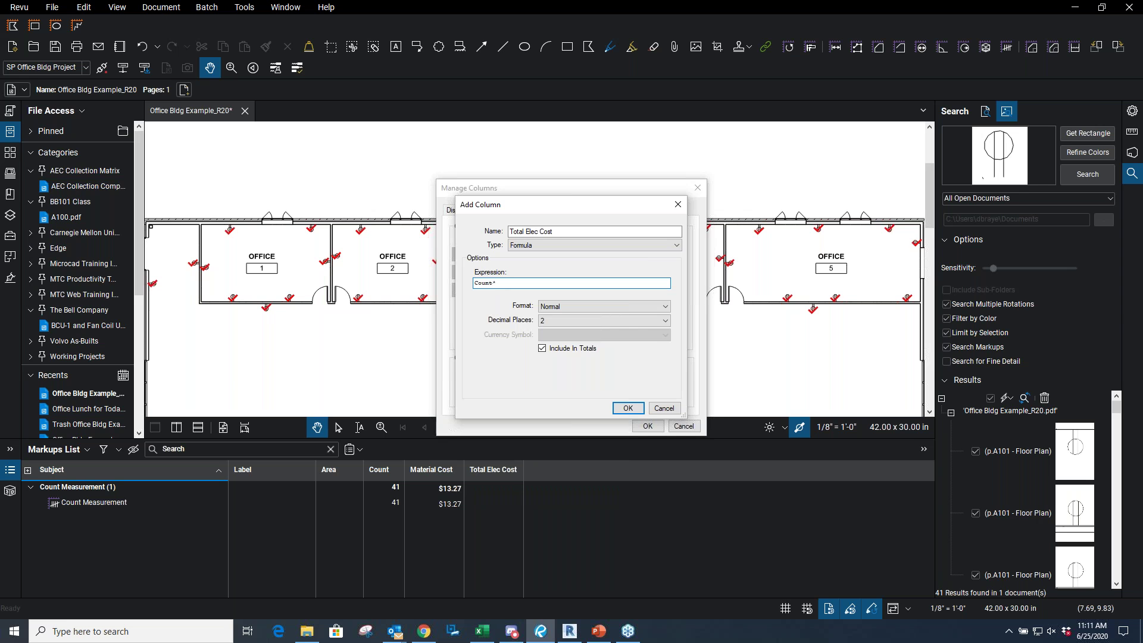
double_click(540, 286)
type("m")
key("BackSpace")
type("c")
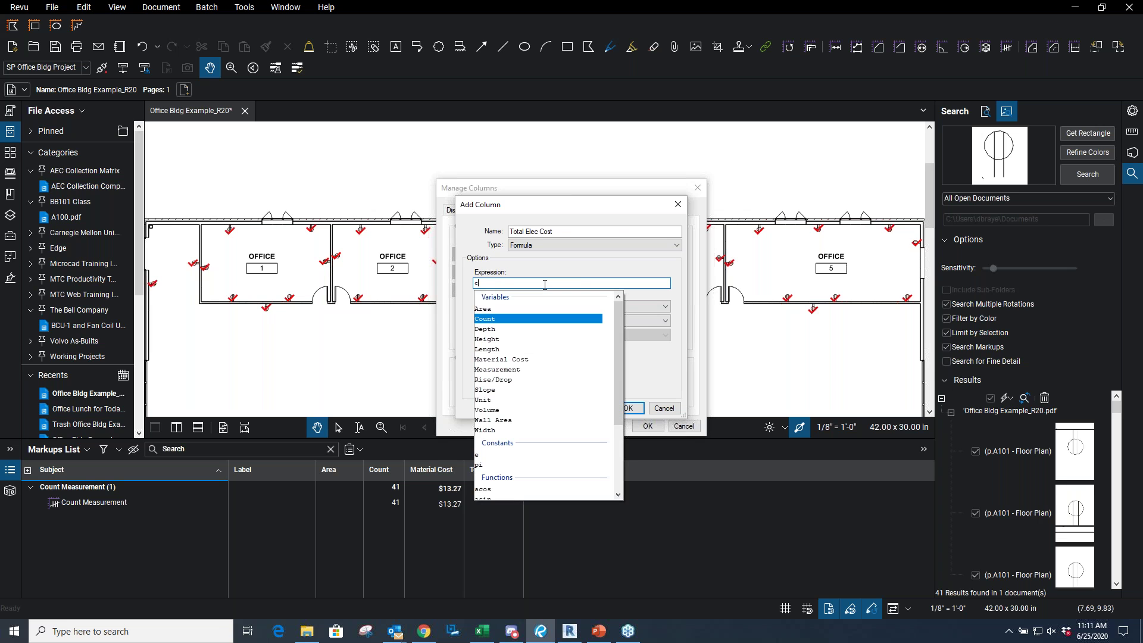
left_click(484, 320)
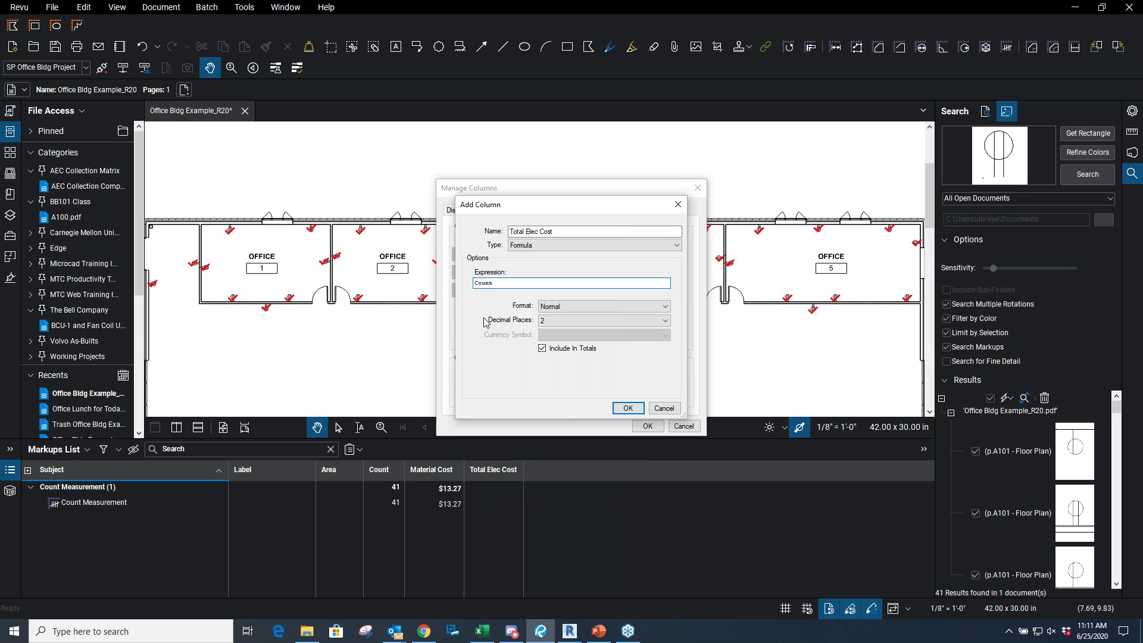
type("*M")
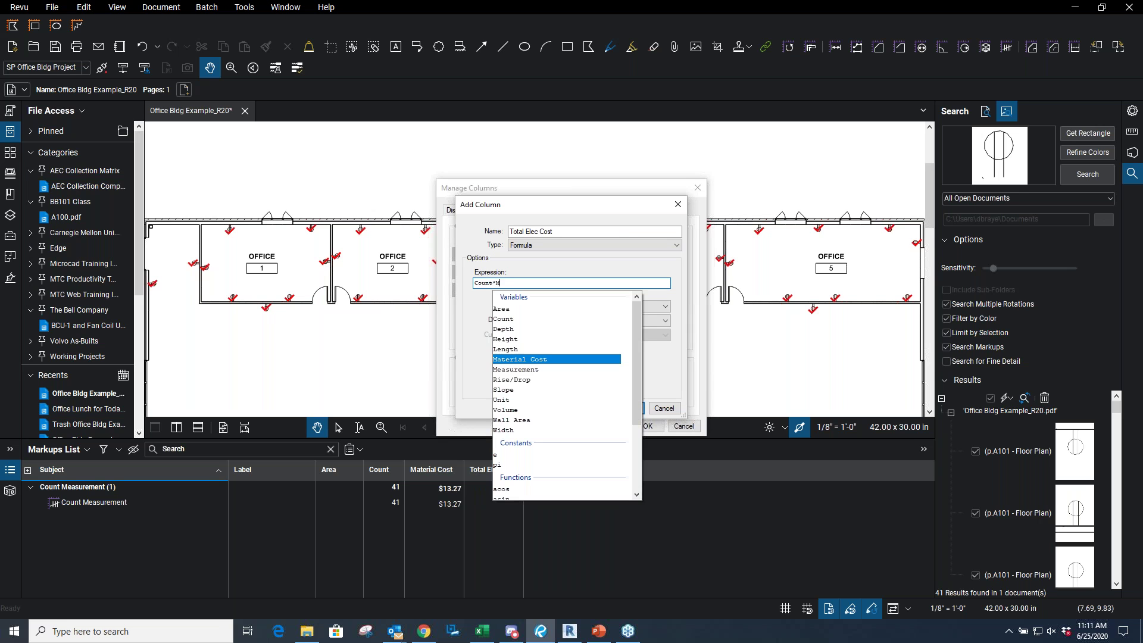
left_click(544, 360)
Confirm the Total Elec Cost formula column, apply the column changes, and save the floor plan document
left_click(628, 409)
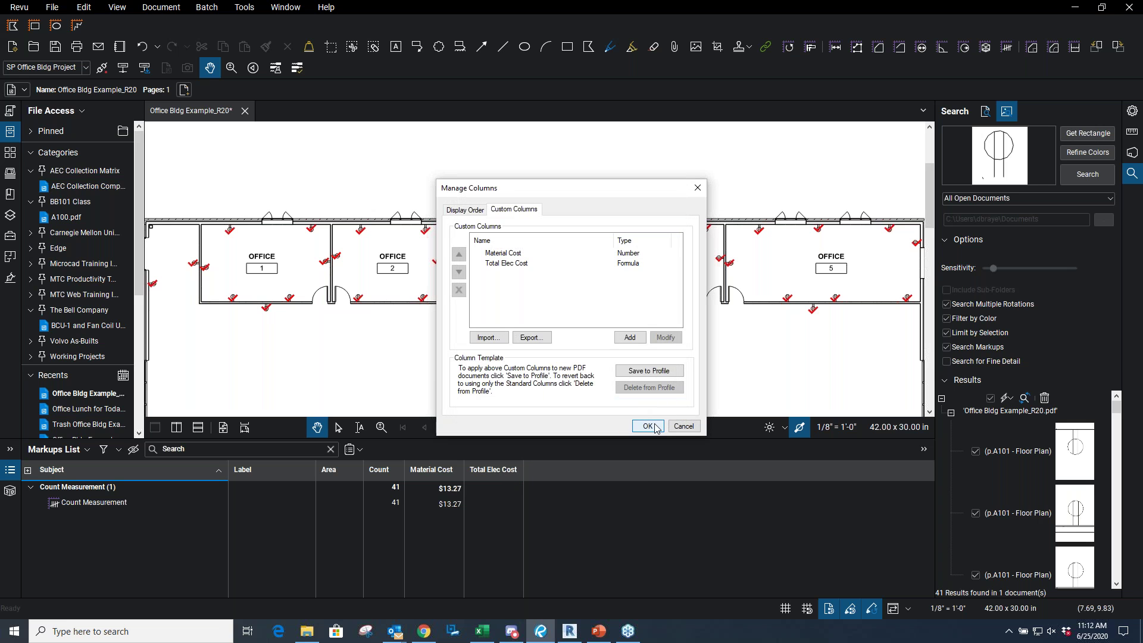
left_click(648, 426)
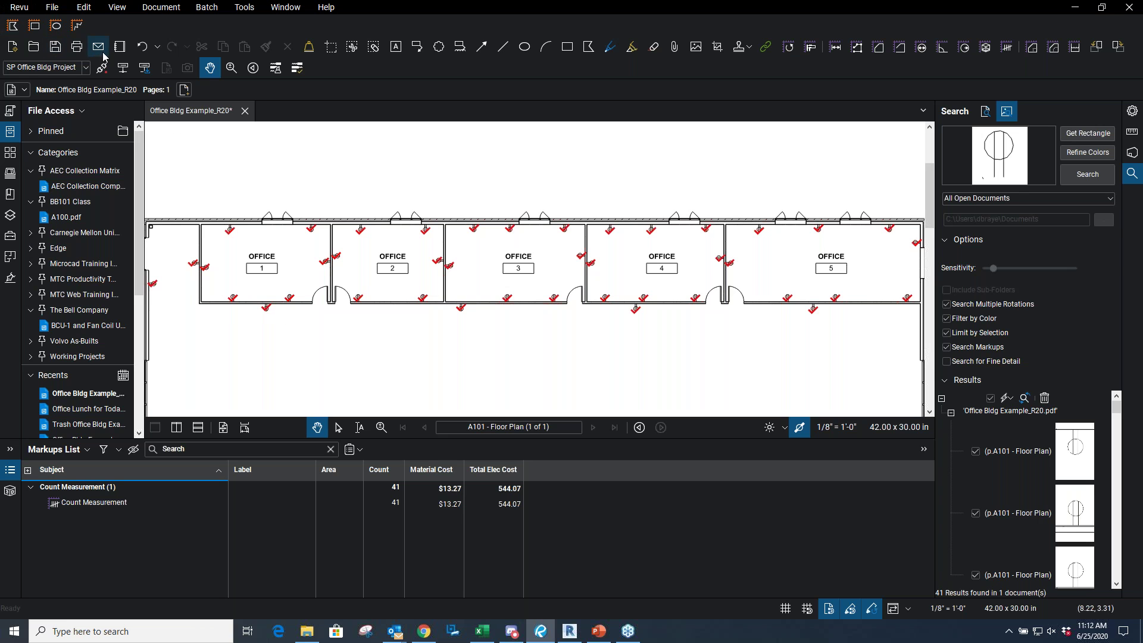
left_click(55, 50)
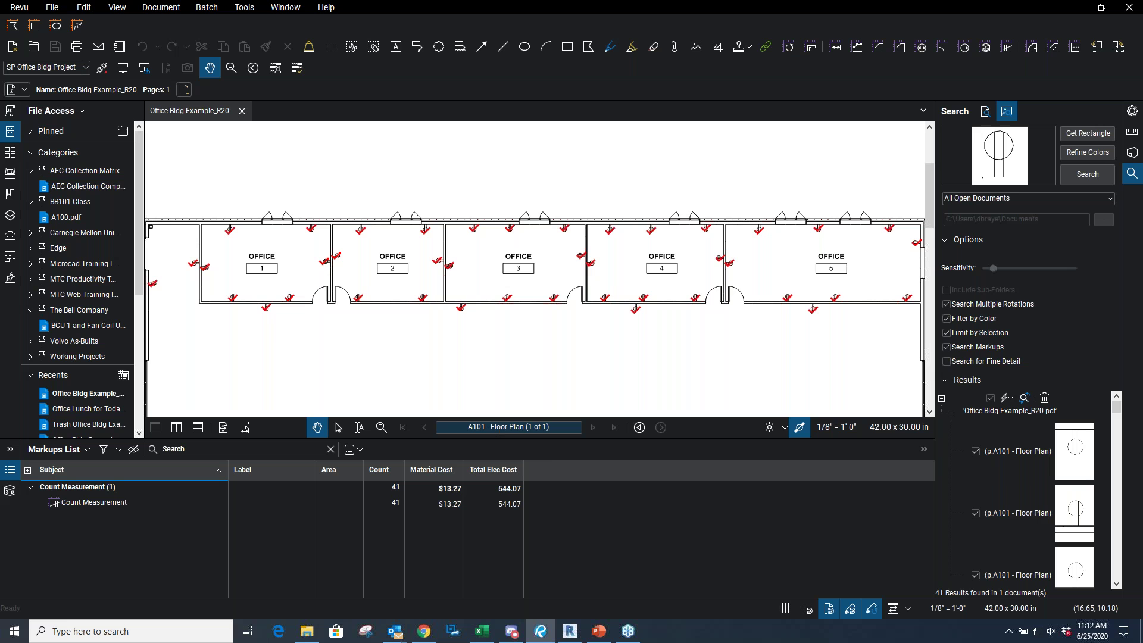
Try to resume the merged Count Measurement by placing two more check marks below Office 5 along the exterior wall
scroll(480, 321, "up", 3)
scroll(452, 302, "down", 2)
left_click_drag(824, 350, 611, 252)
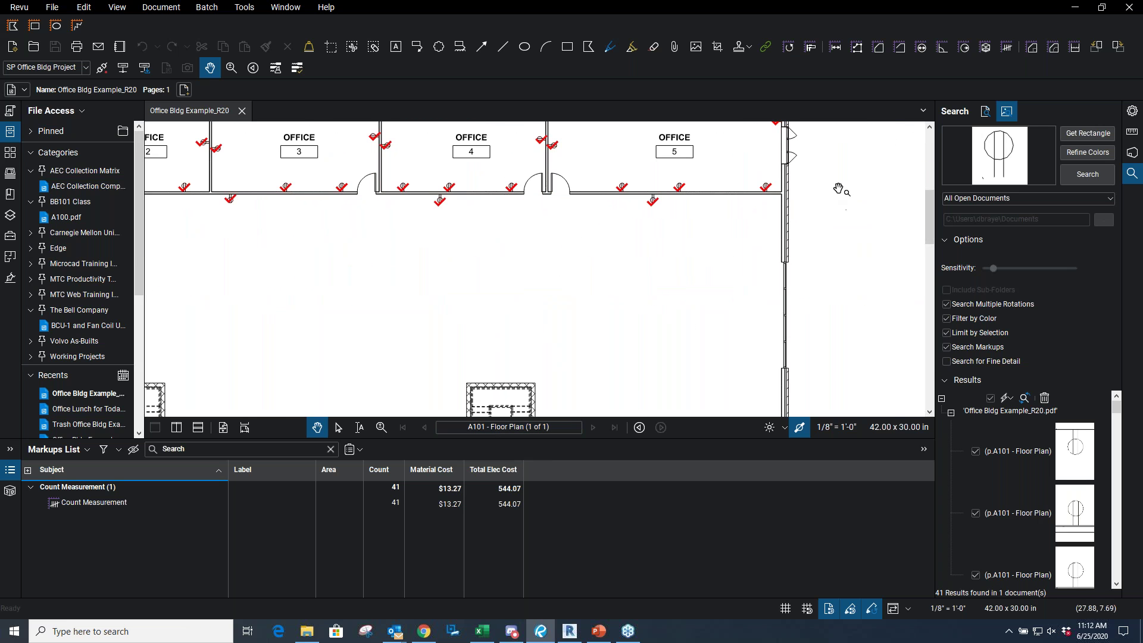
scroll(723, 238, "up", 2)
left_click_drag(723, 235, 651, 327)
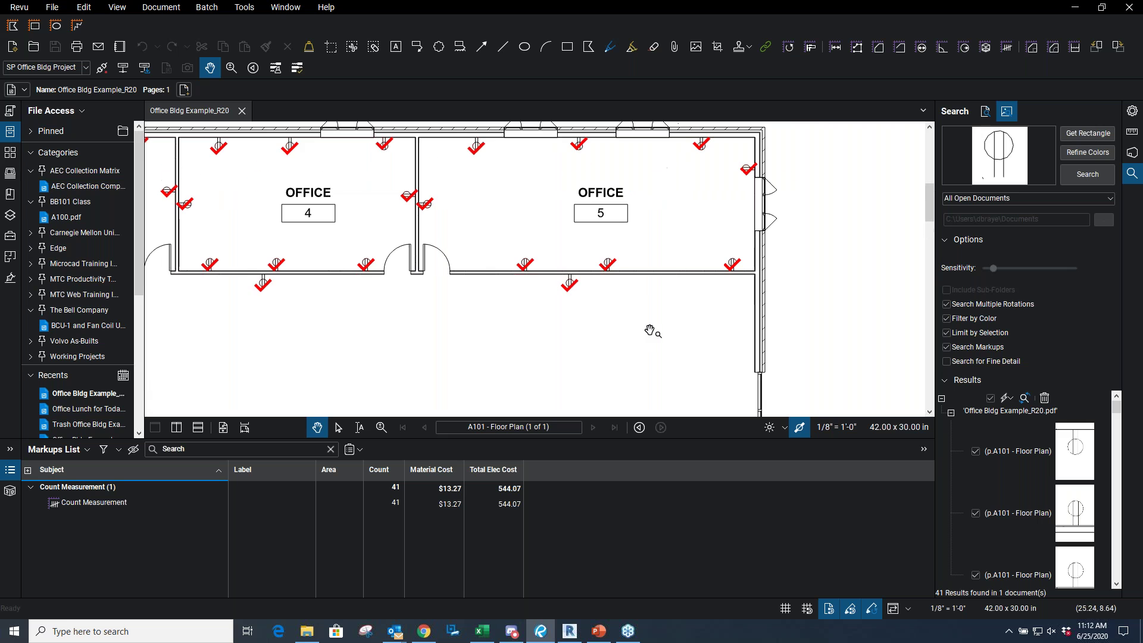
left_click(615, 278)
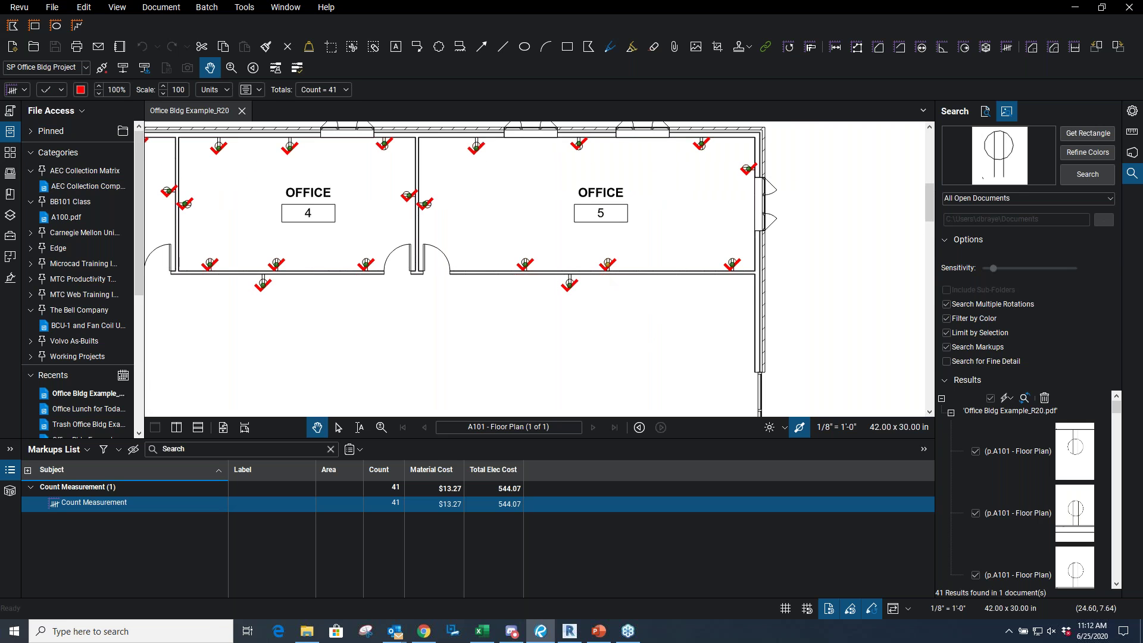
right_click(603, 265)
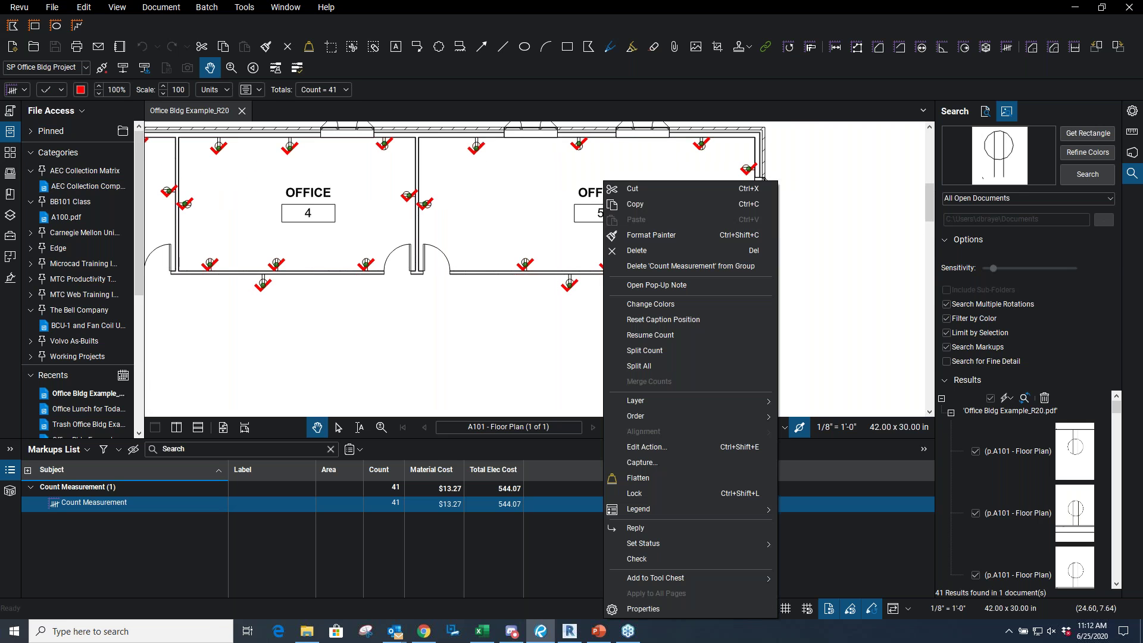
left_click(651, 336)
left_click(740, 308)
left_click(743, 350)
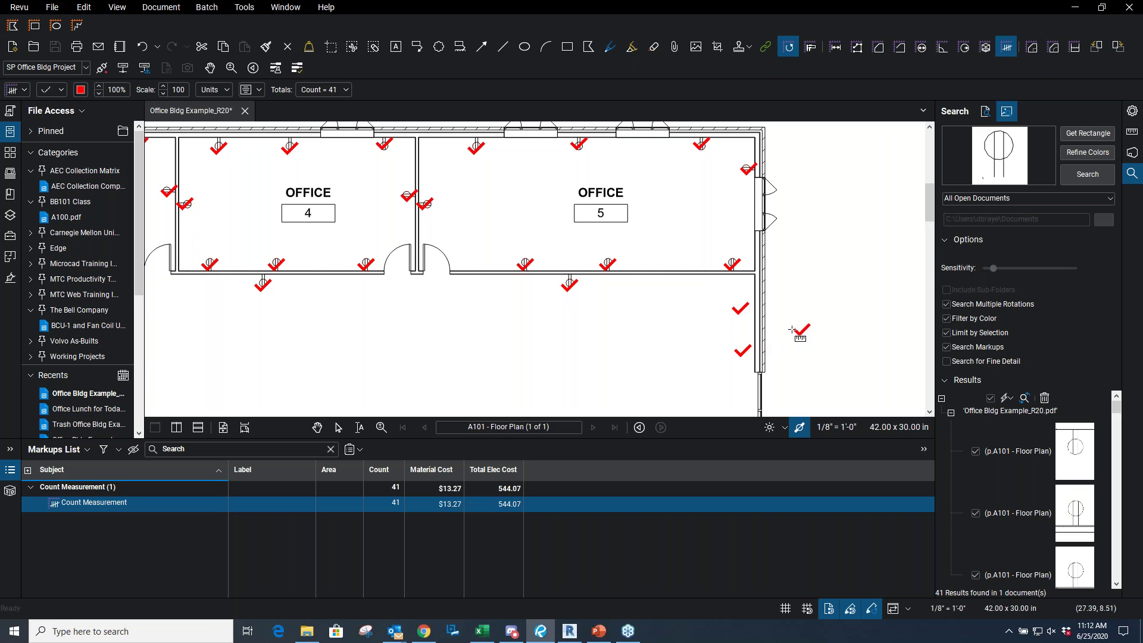
key("Escape")
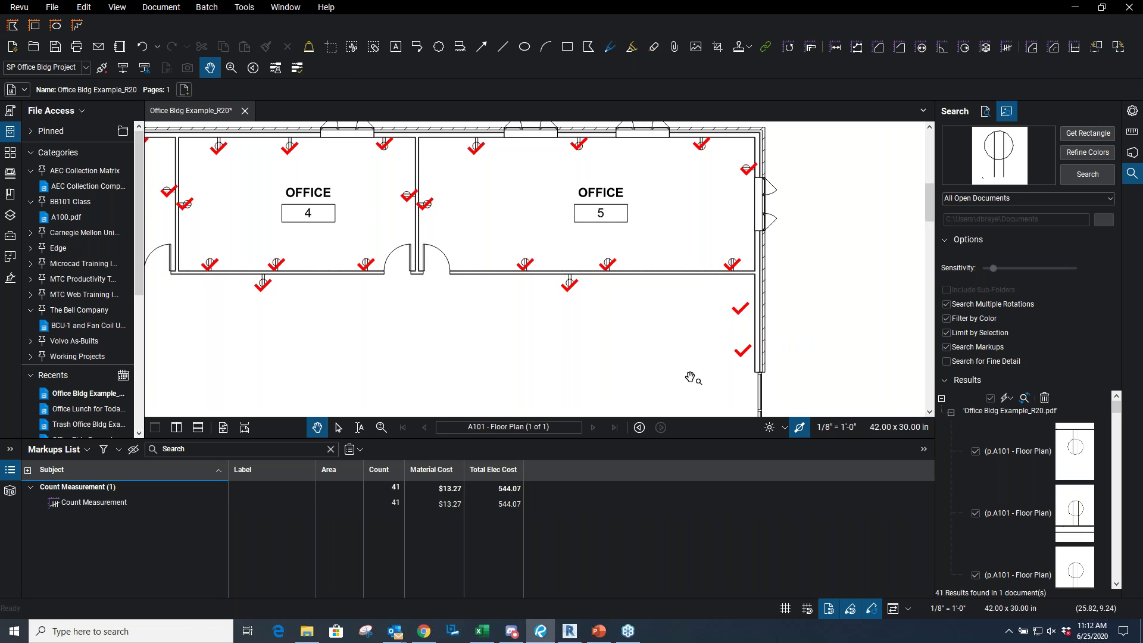
Check the two added marks against the Count Measurement entry in the Markups List, and undo their placement
scroll(689, 384, "down", 1)
left_click(728, 321)
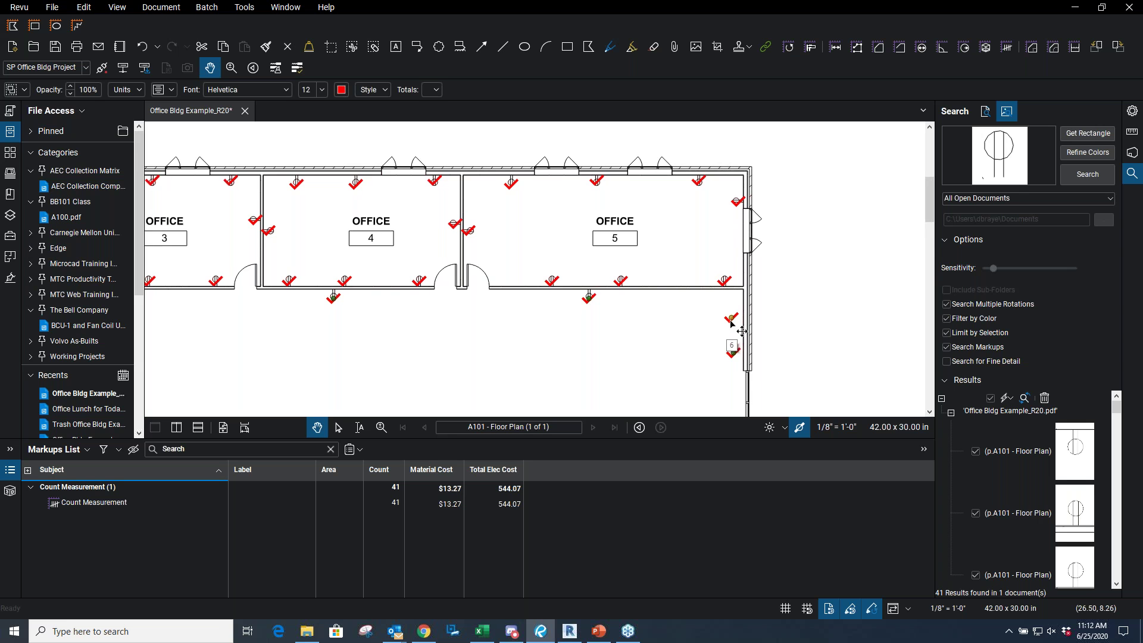
left_click(649, 334)
scroll(685, 335, "up", 3)
left_click_drag(686, 335, 570, 275)
left_click(718, 234)
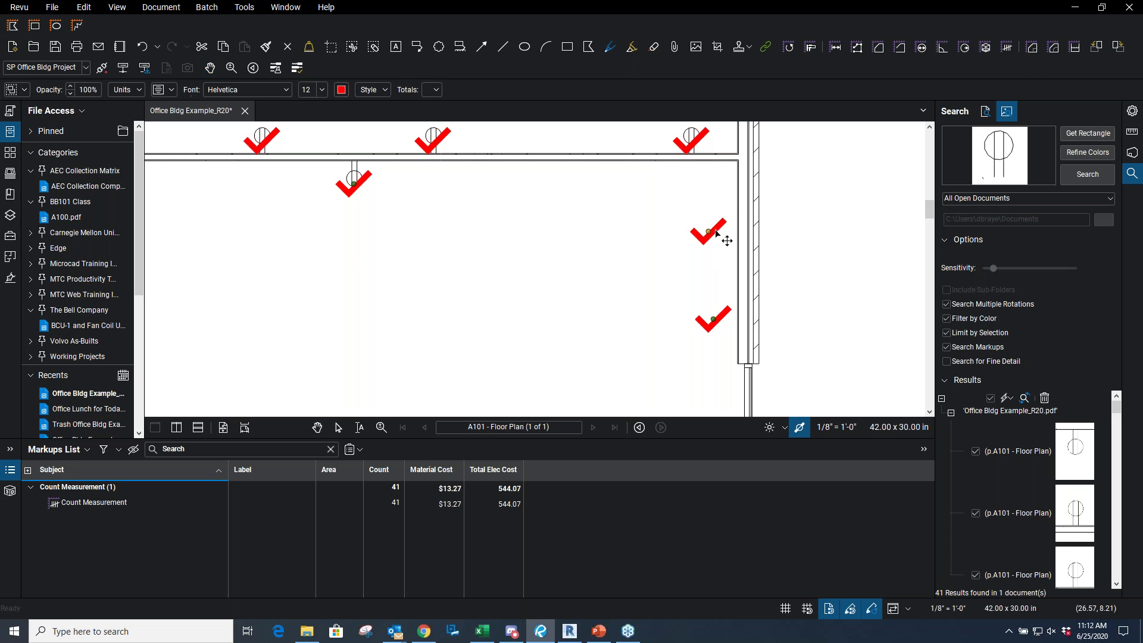
left_click(71, 503)
left_click(60, 488)
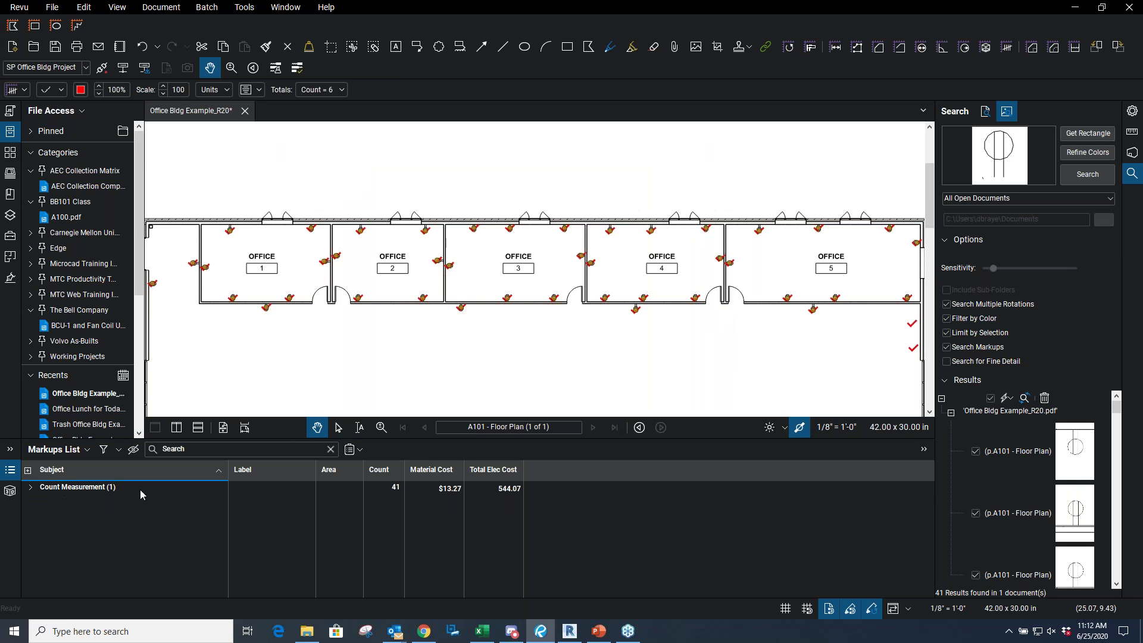
left_click(31, 488)
left_click(516, 305)
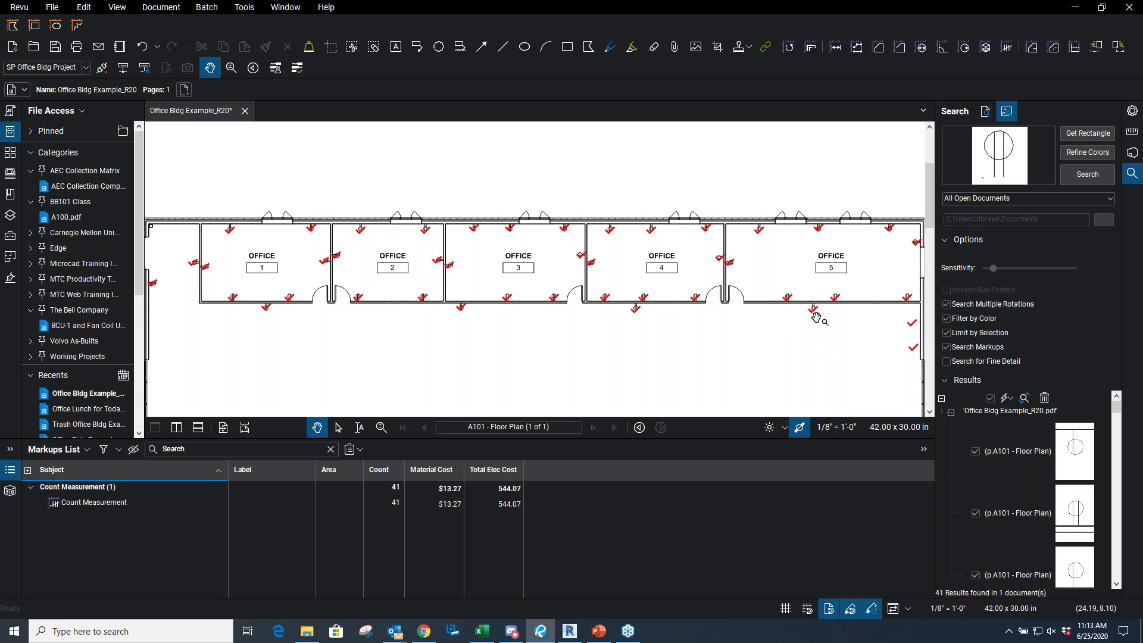
left_click_drag(867, 343, 739, 335)
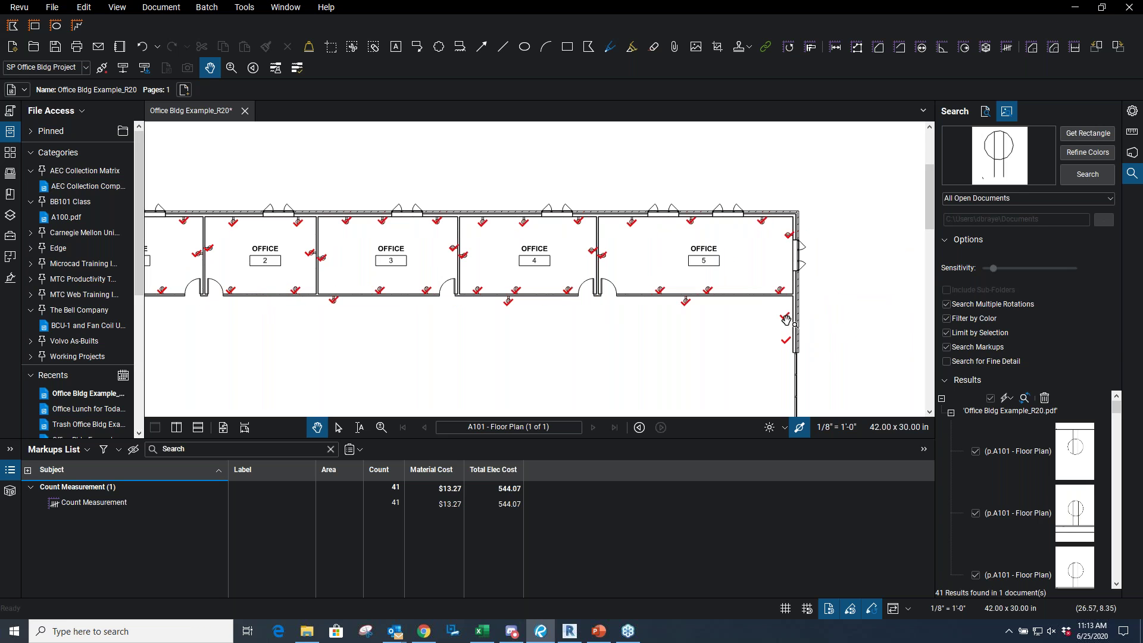
left_click(143, 48)
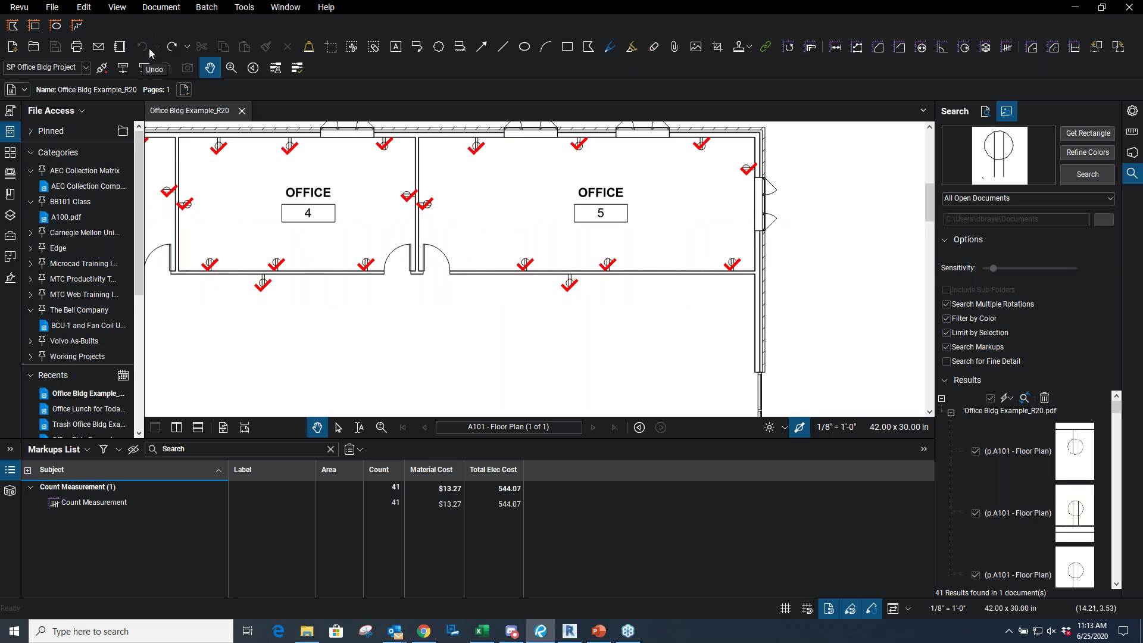
Resume the merged Count Measurement and place two check marks, one above the other, below Office 5 near the exterior wall
left_click(576, 149)
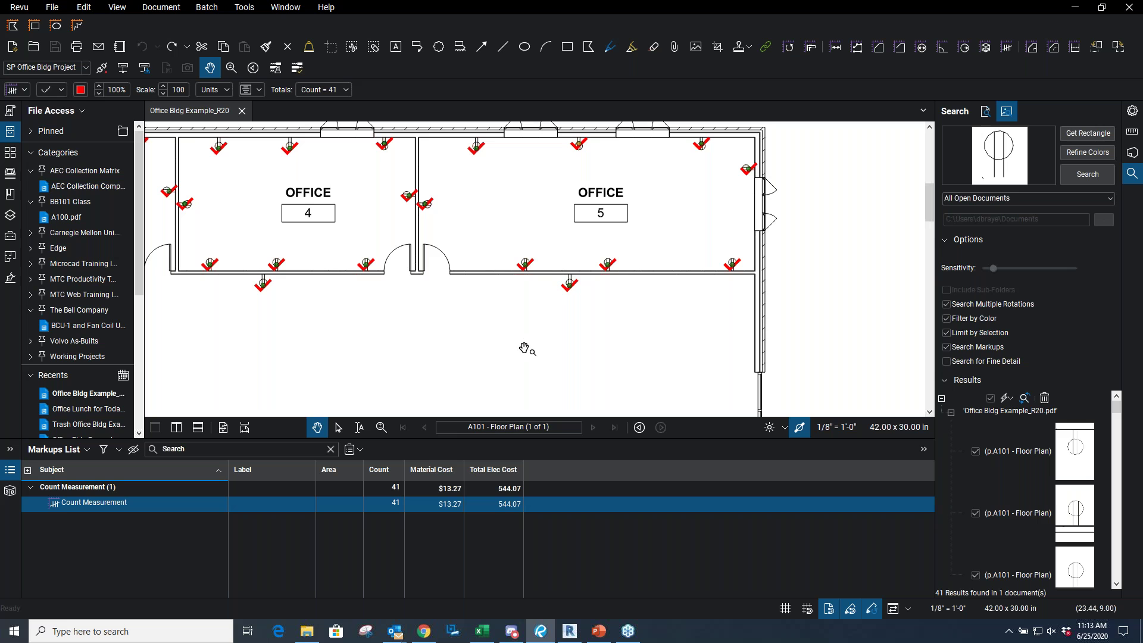
right_click(573, 290)
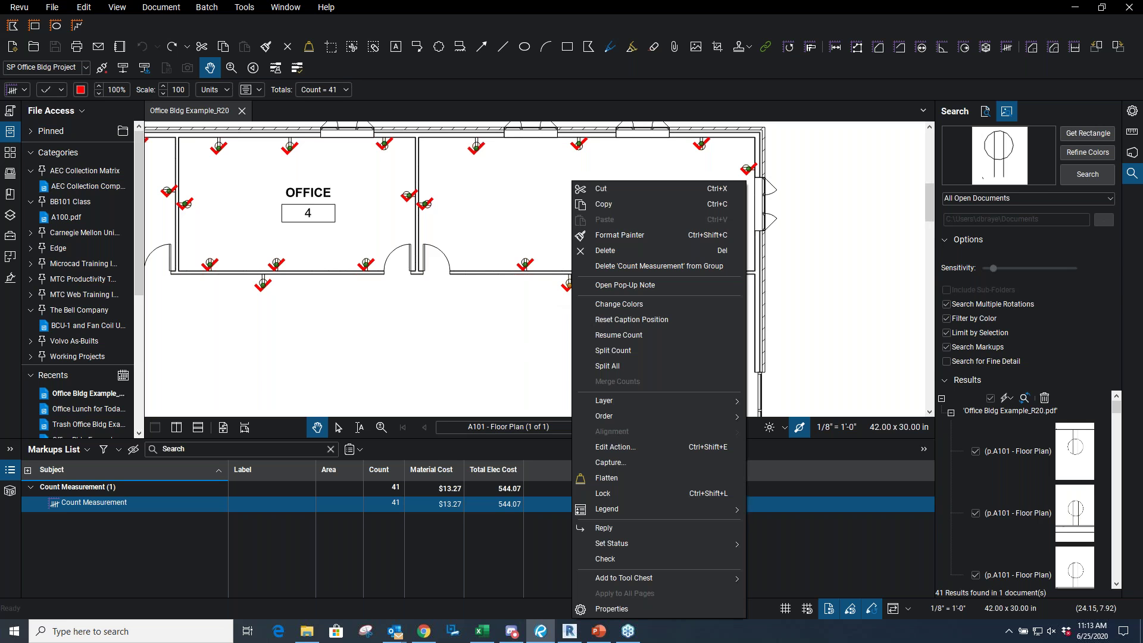
left_click(620, 335)
left_click(710, 306)
left_click(711, 350)
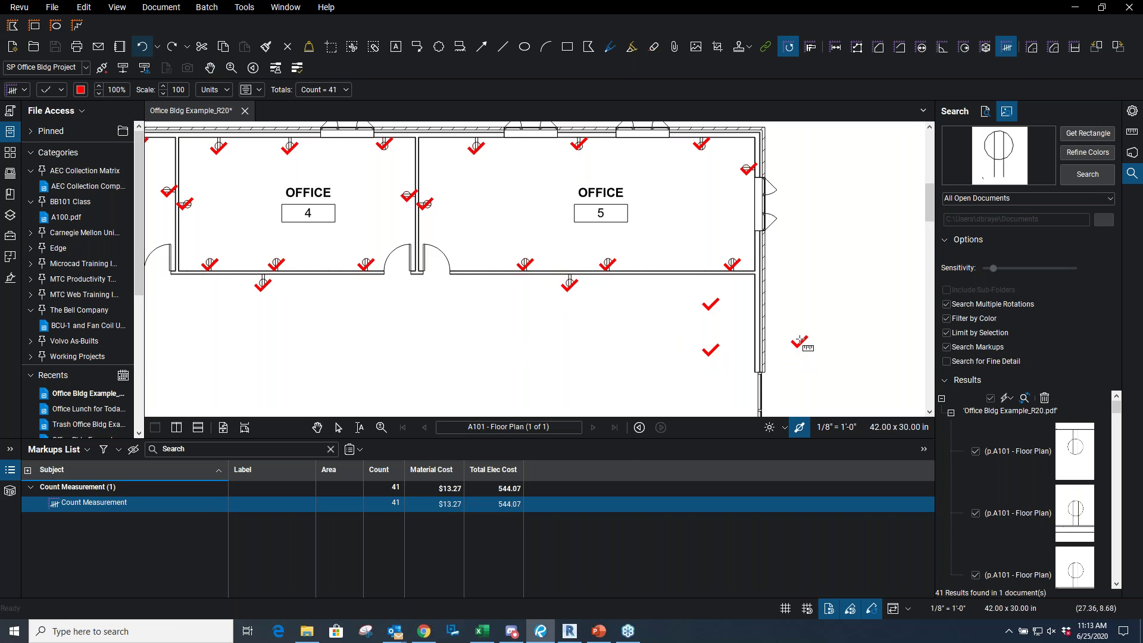
key("Escape")
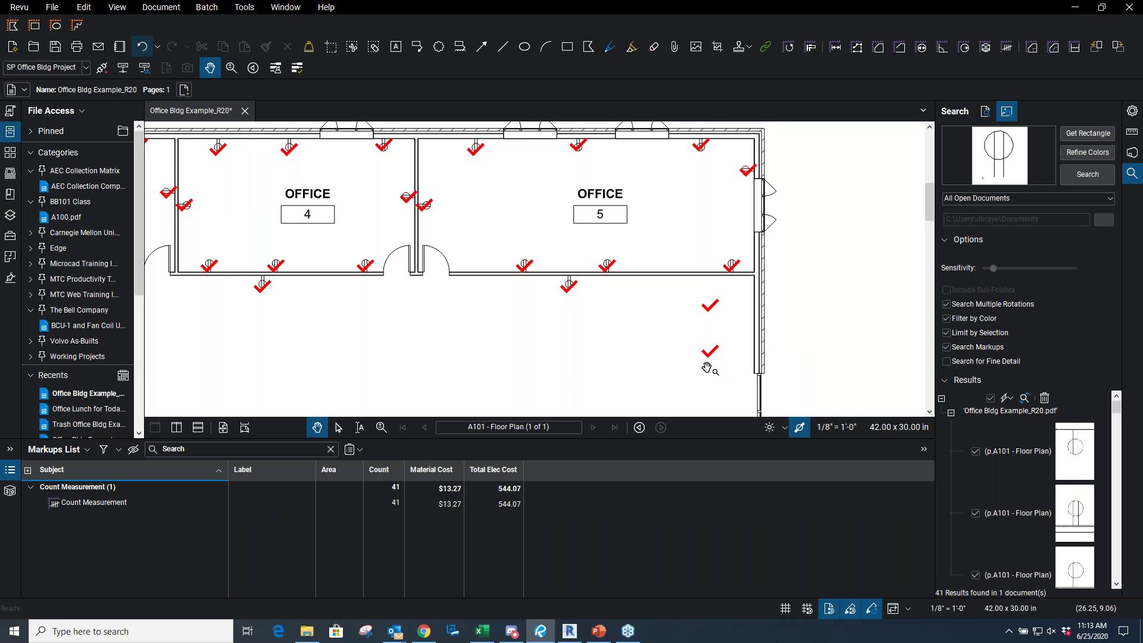
Examine the properties of the two new count marks and compare them with the Count Measurement entry in the Markups List
scroll(717, 365, "up", 5)
left_click(727, 328)
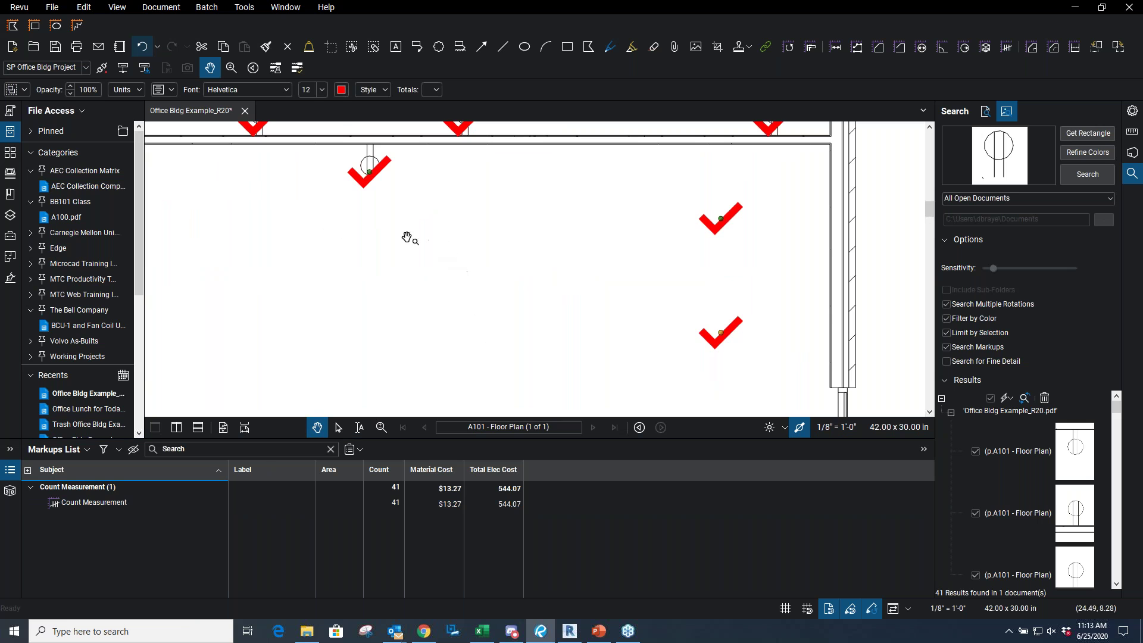
left_click(1132, 111)
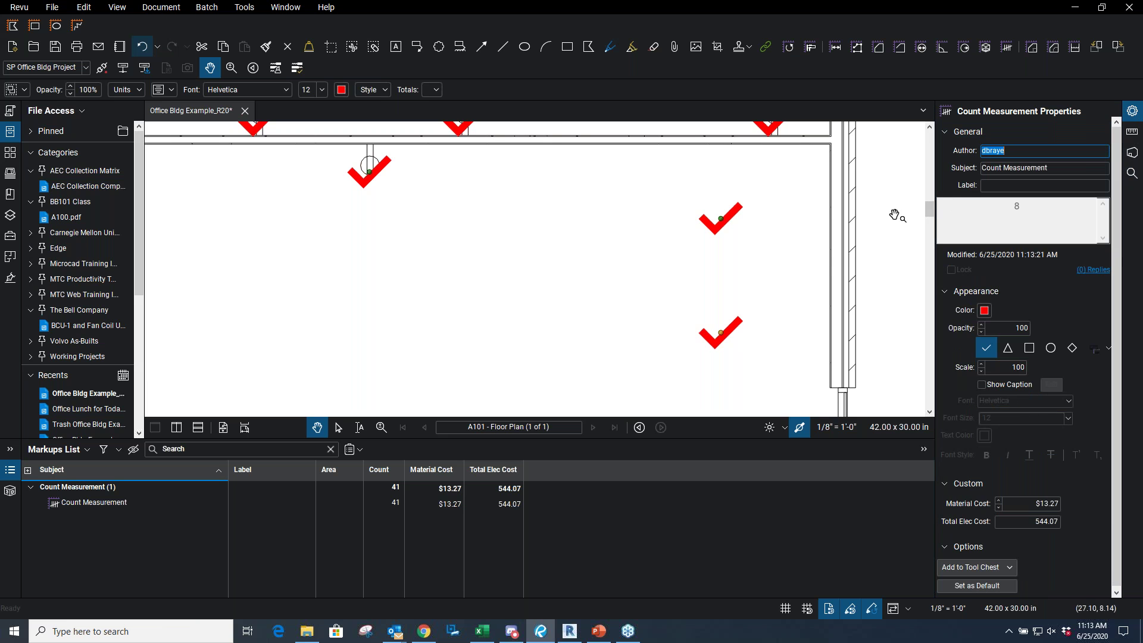
left_click(728, 361)
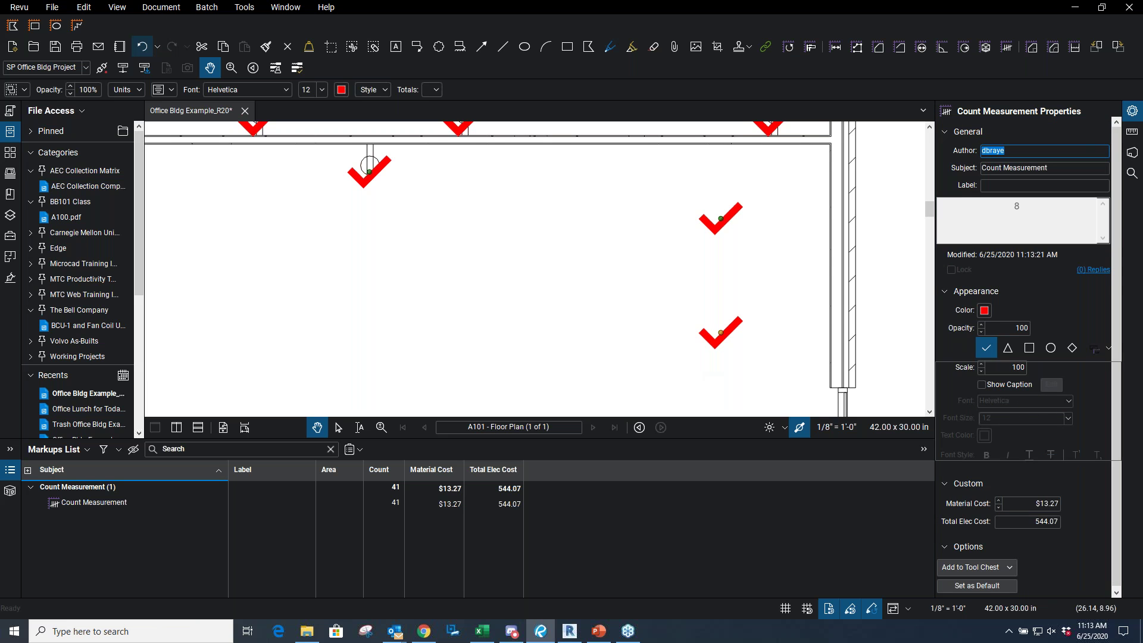
left_click(87, 505)
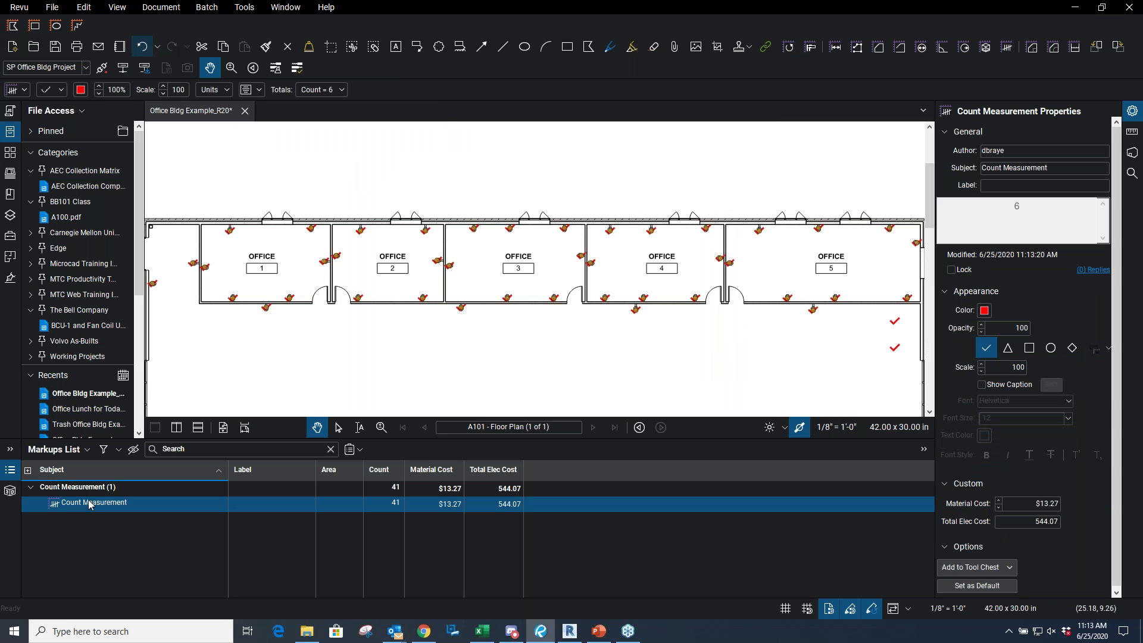
right_click(90, 505)
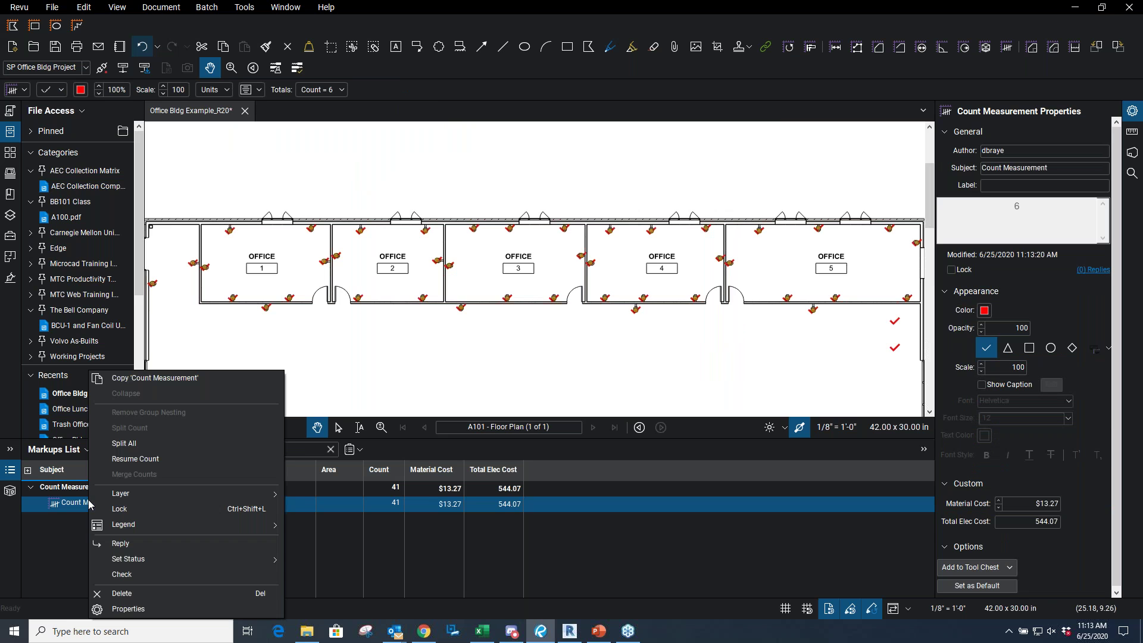
left_click(697, 370)
left_click(697, 370)
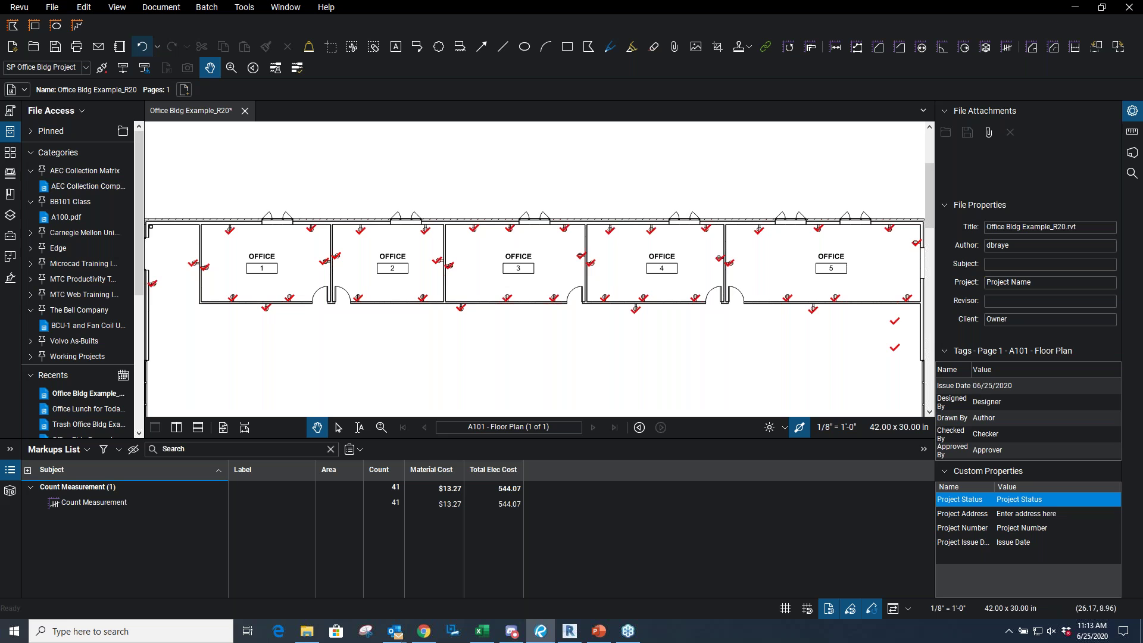
left_click(909, 312)
left_click(897, 322)
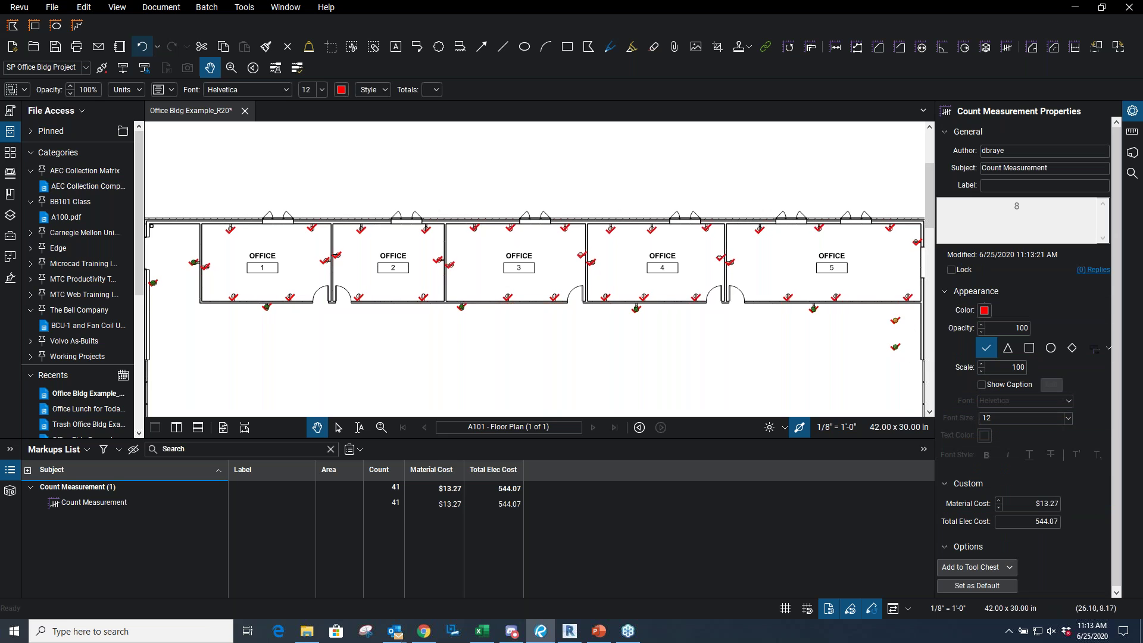
Try to resume the merged Count Measurement by placing two check marks, one above the other, below Office 5 near the exterior wall
left_click(809, 370)
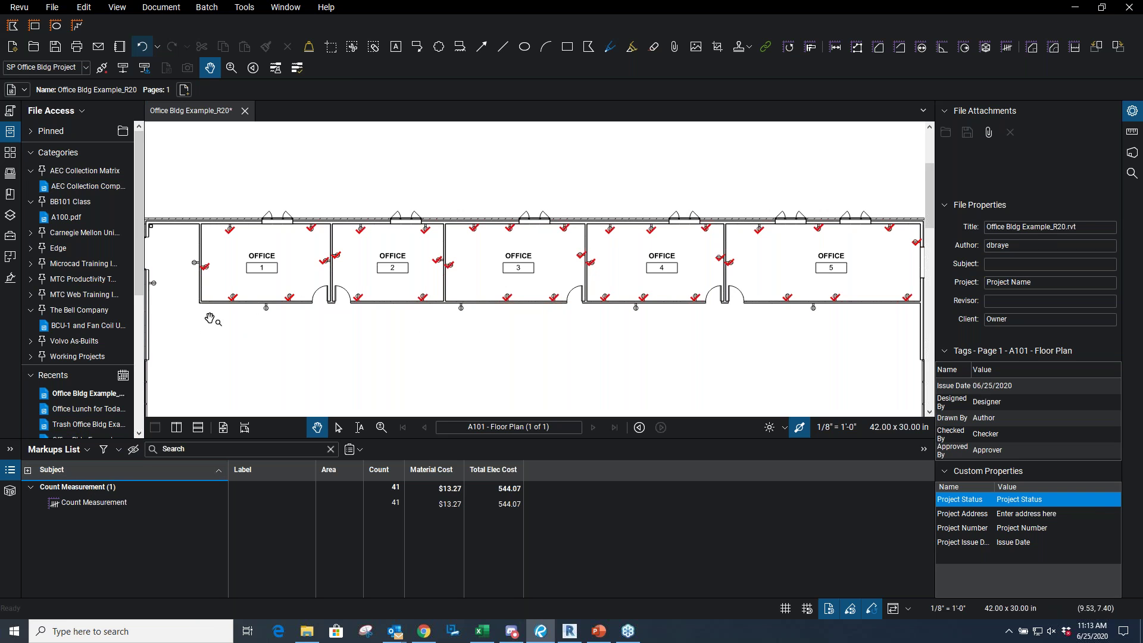
left_click(111, 507)
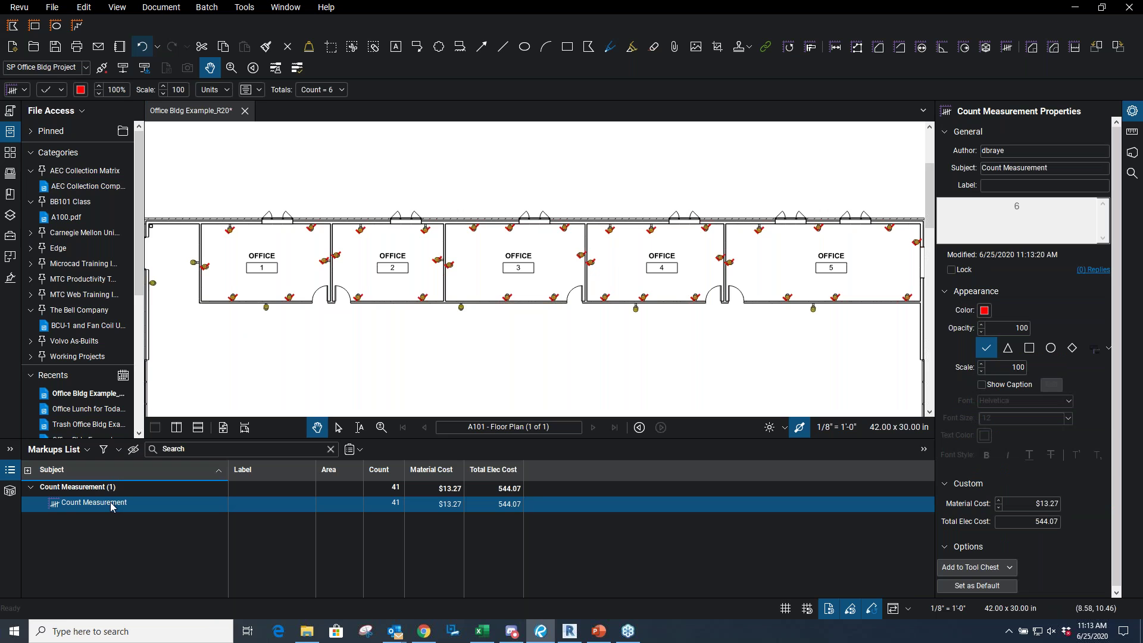
right_click(112, 507)
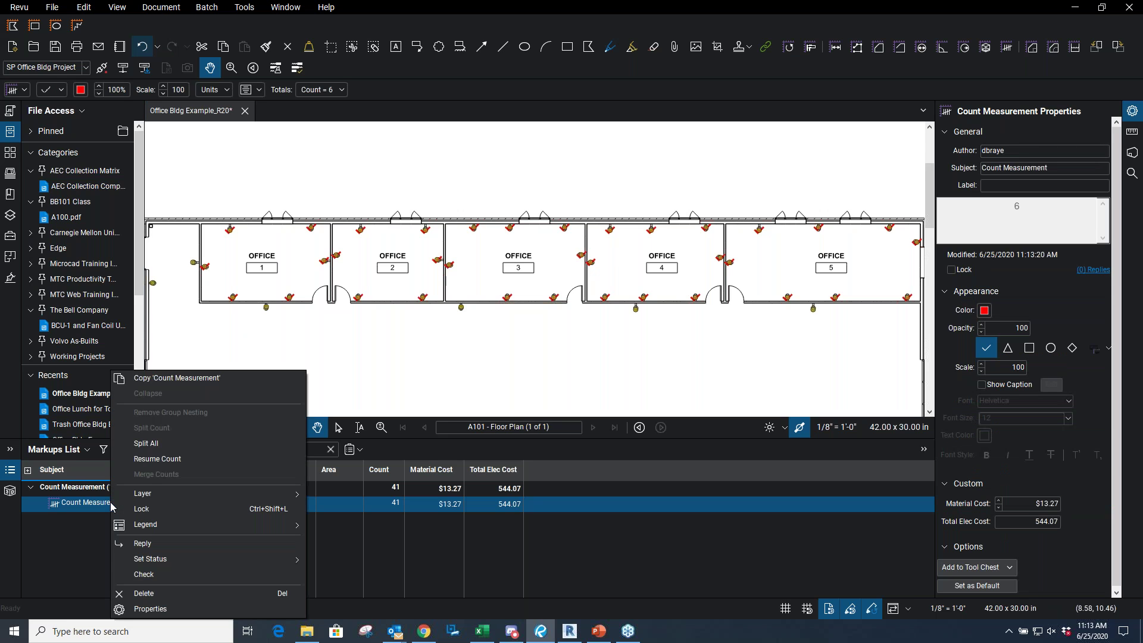
left_click(166, 459)
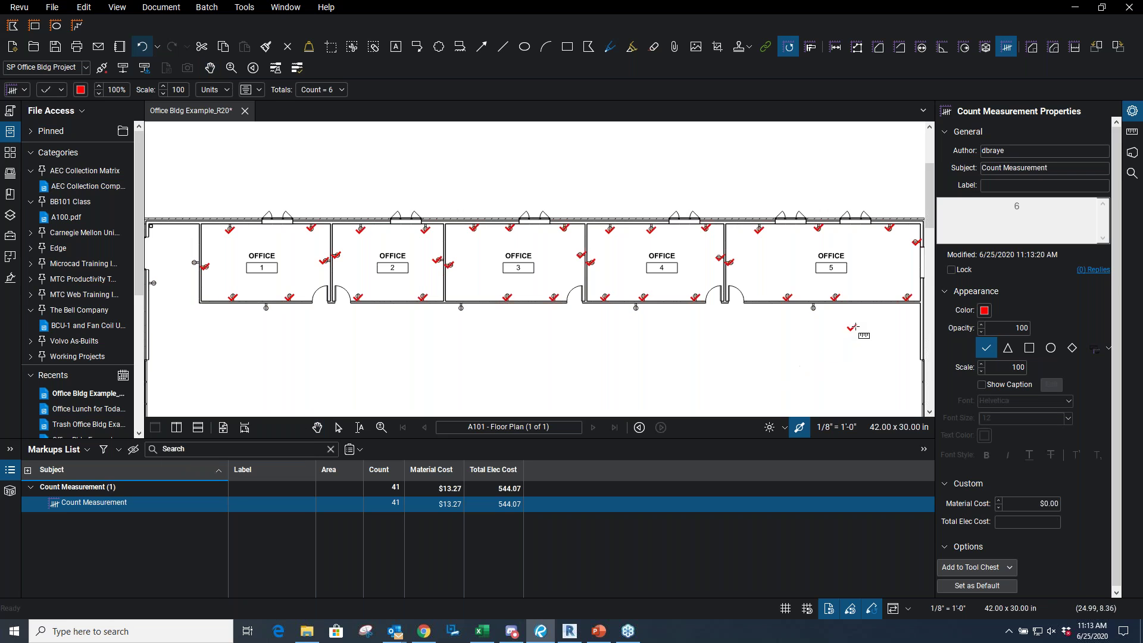
left_click(900, 322)
left_click(898, 348)
key("Escape")
key("Escape")
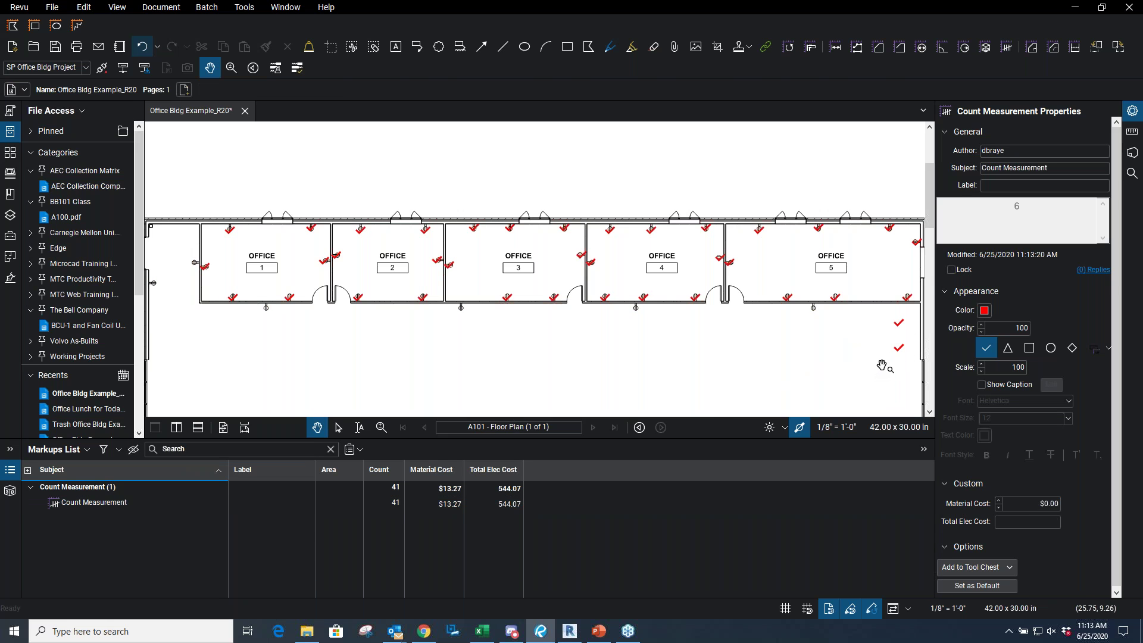
Sort the Markups List by Material Cost and widen its Count column
scroll(880, 365, "up", 3)
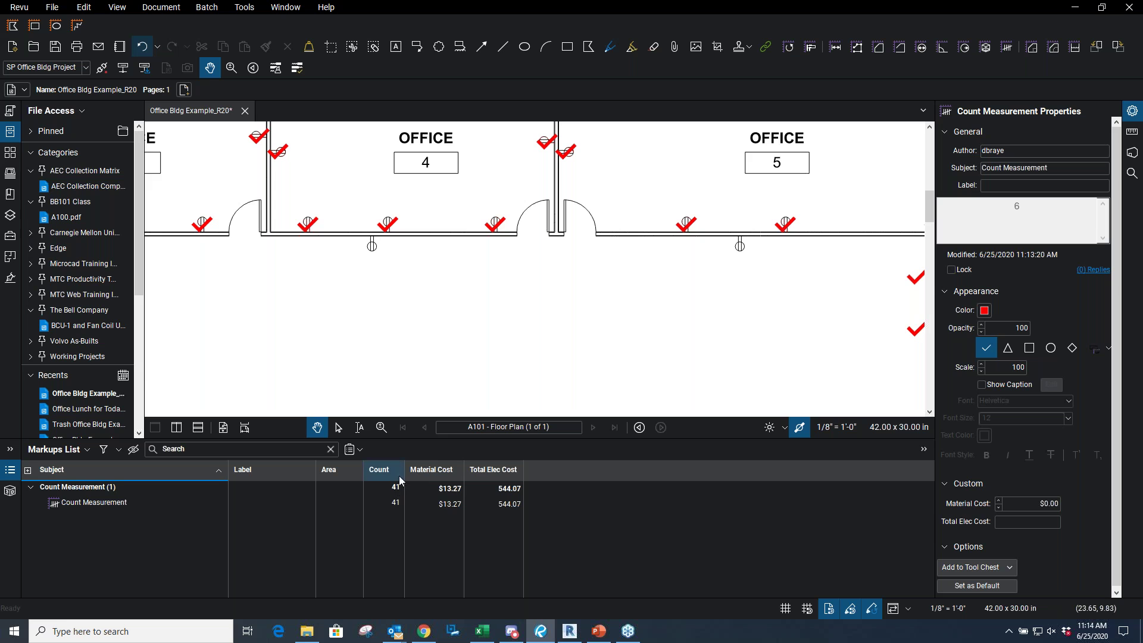
left_click(431, 470)
left_click_drag(405, 470, 450, 493)
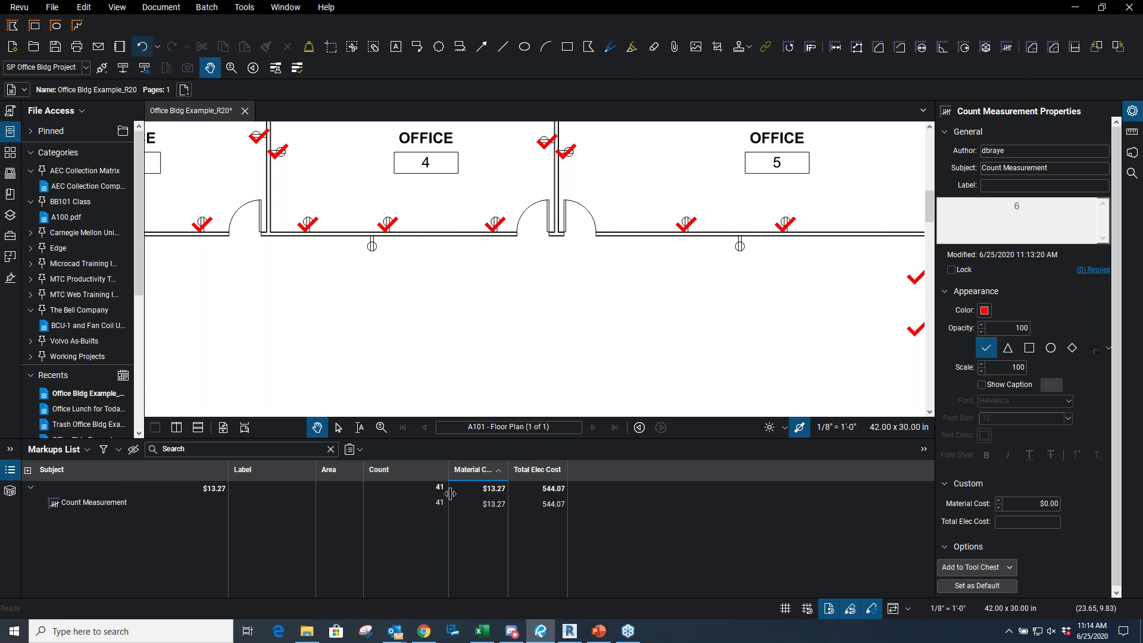
Check the Count Measurement entry against the marks on the plan, and undo and redo the last mark placement
left_click(114, 503)
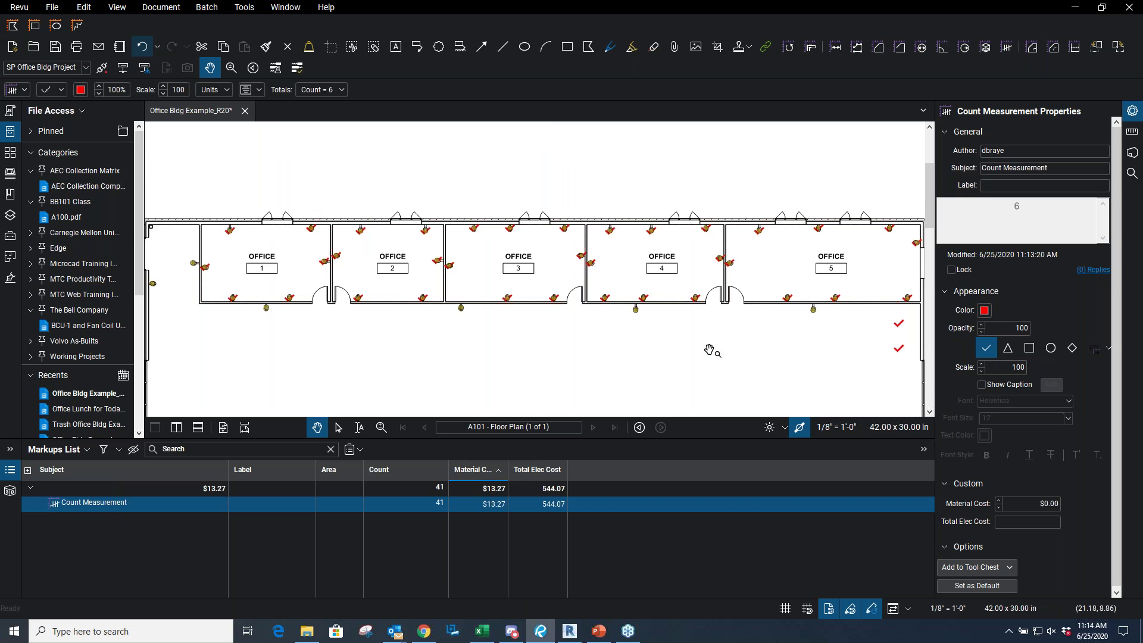
left_click(858, 341)
scroll(898, 334, "up", 3)
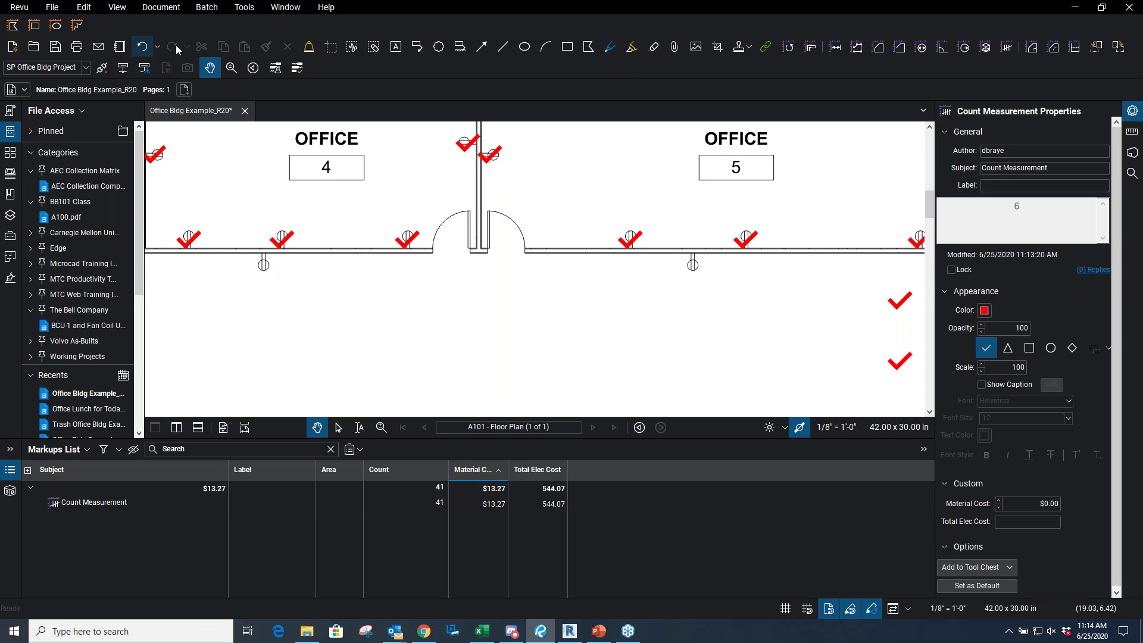
left_click(147, 50)
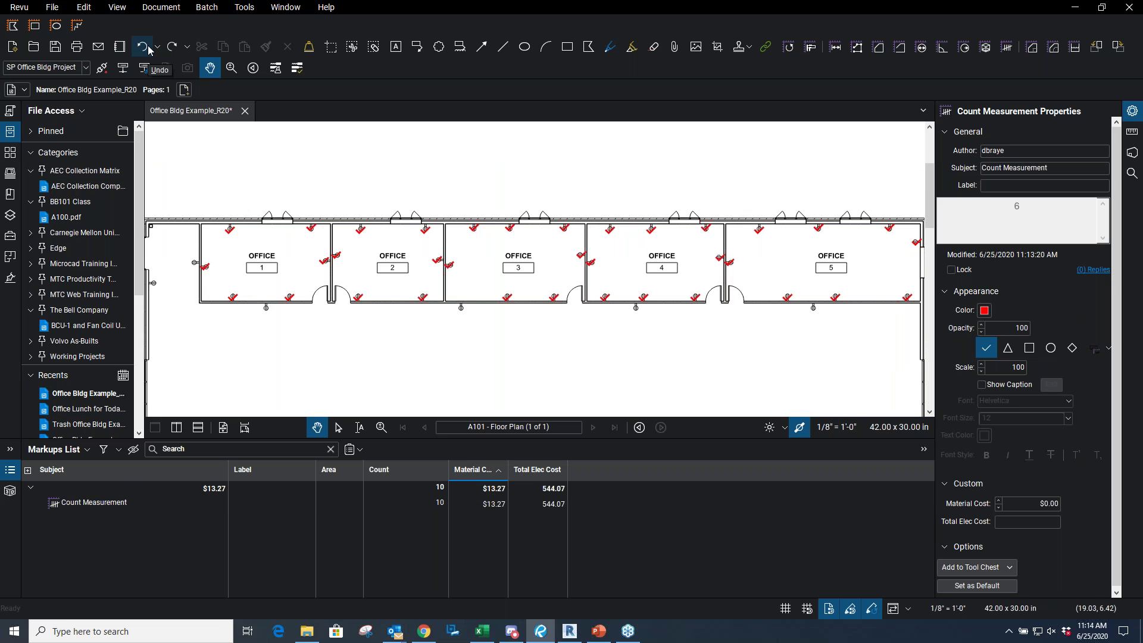
left_click(172, 48)
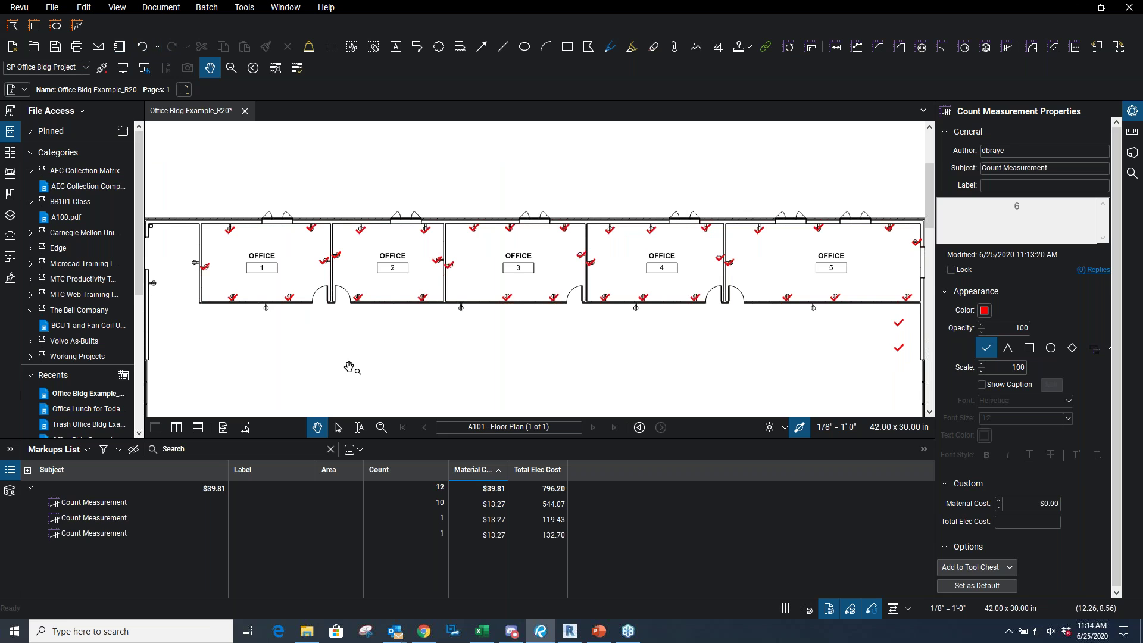
Locate the second Count Measurement entry's mark on the plan and make the Markups List area taller
left_click(440, 522)
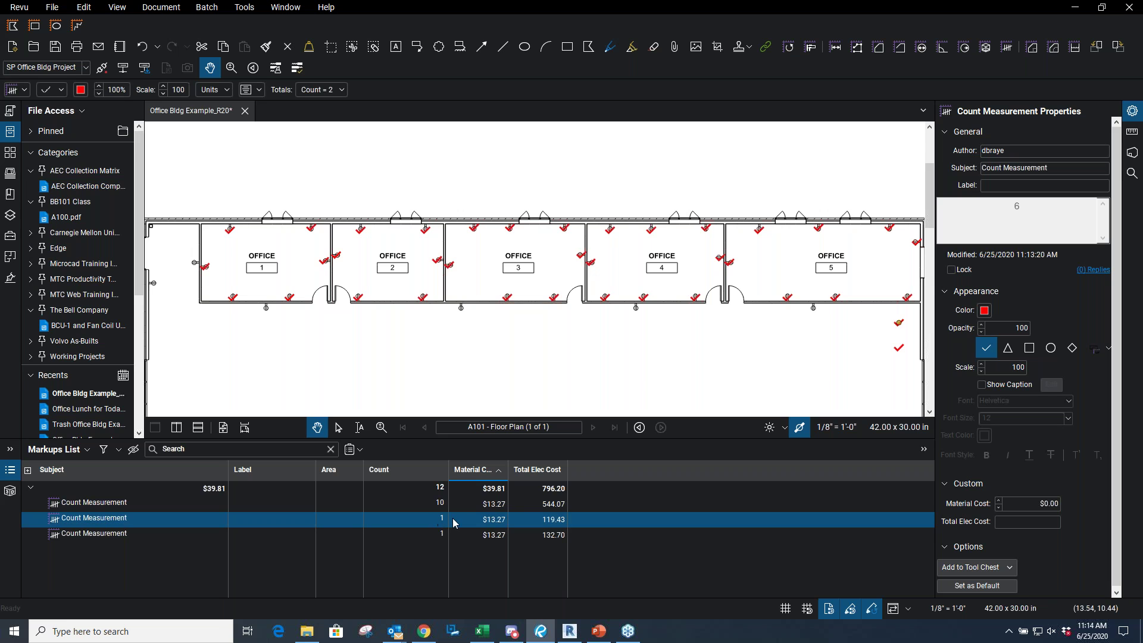
key("Escape")
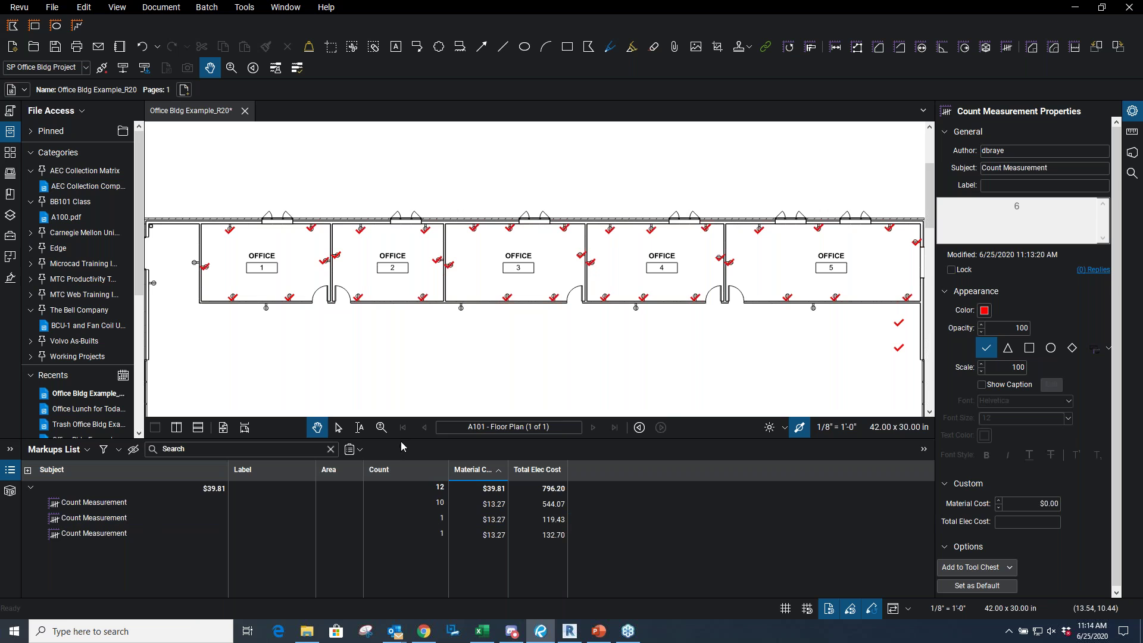
left_click_drag(401, 441, 409, 421)
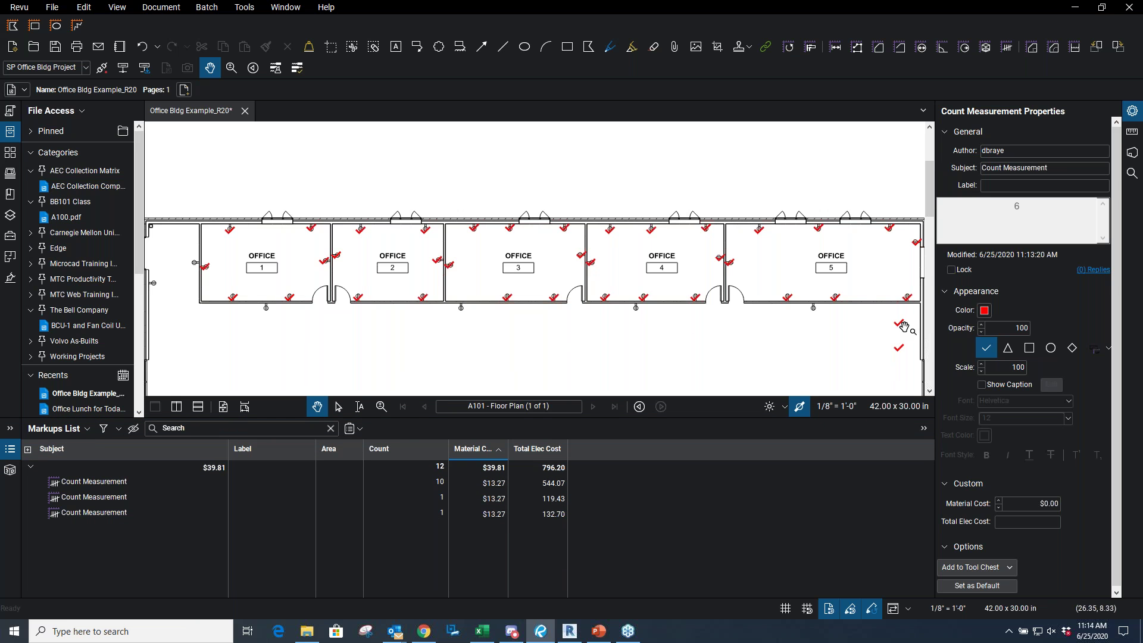
scroll(424, 267, "down", 3)
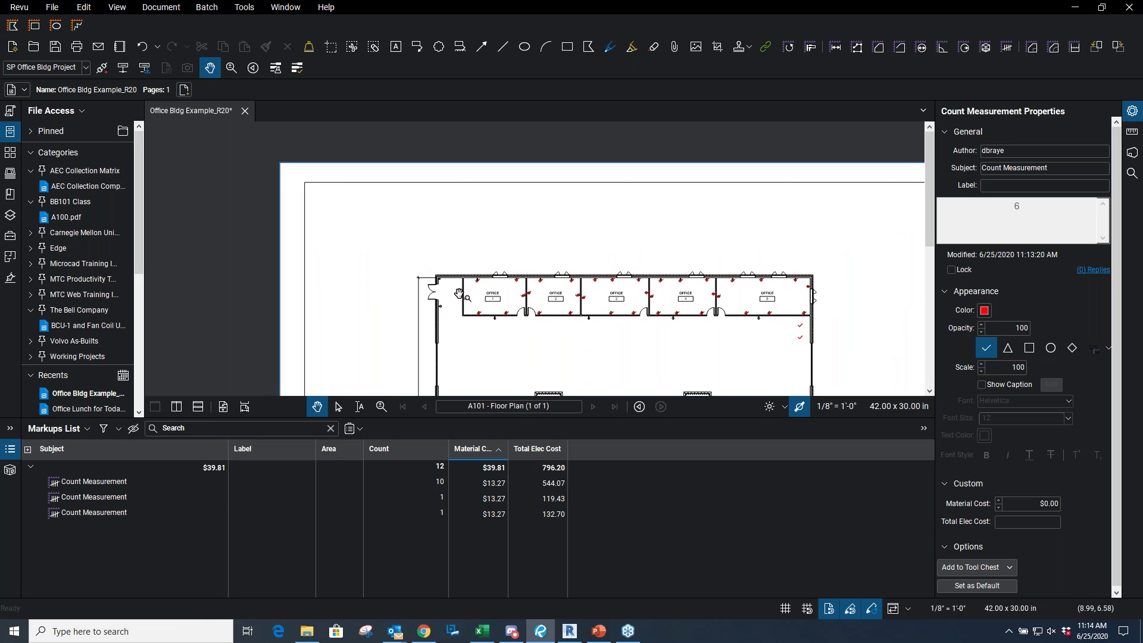
Delete all Count Measurement entries from the Markups List
left_click(113, 482)
key("Delete")
key("Delete")
key("Delete")
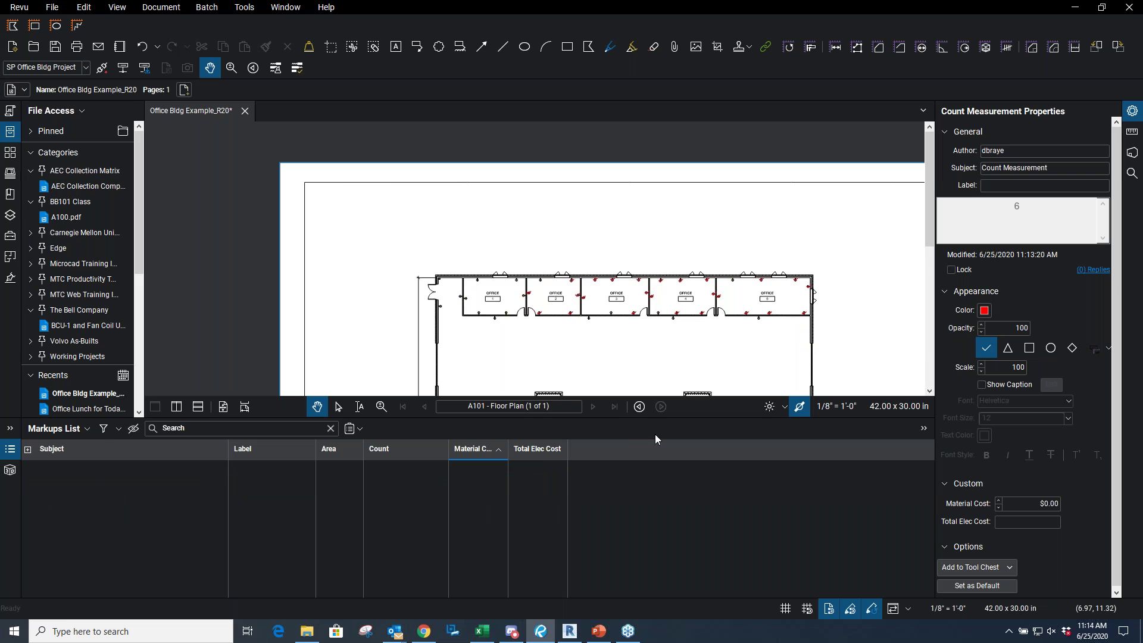
Select all remaining check marks across Offices 1 to 5 on the floor plan and delete them
scroll(661, 341, "up", 5)
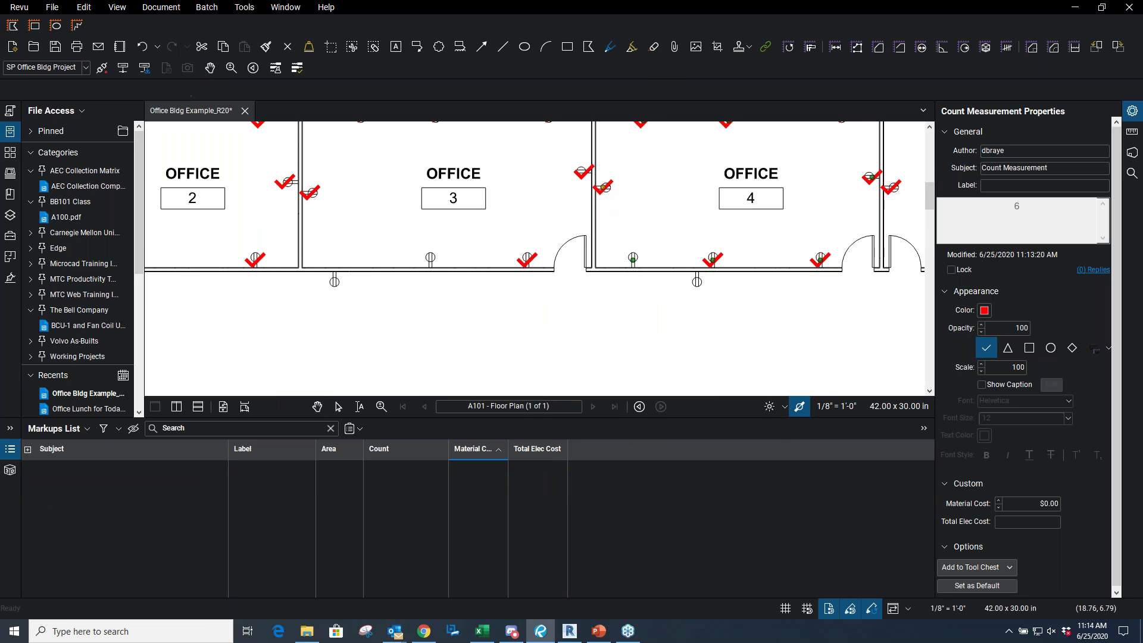
right_click(605, 181)
scroll(574, 250, "down", 5)
scroll(574, 250, "down", 1)
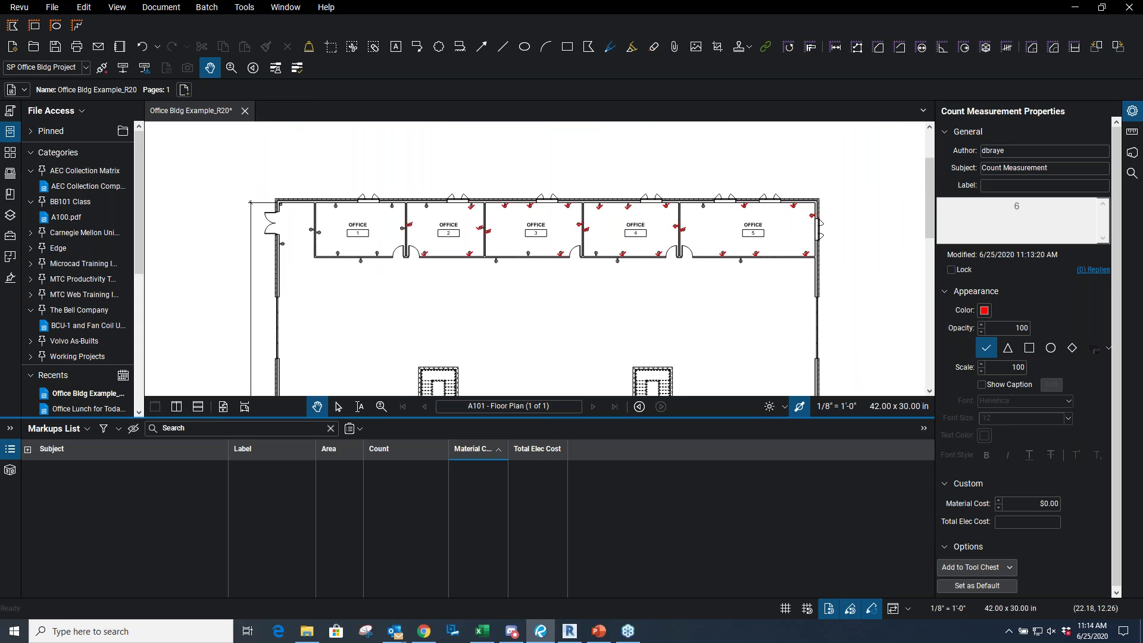
left_click(338, 407)
left_click_drag(320, 188, 870, 303)
key("Delete")
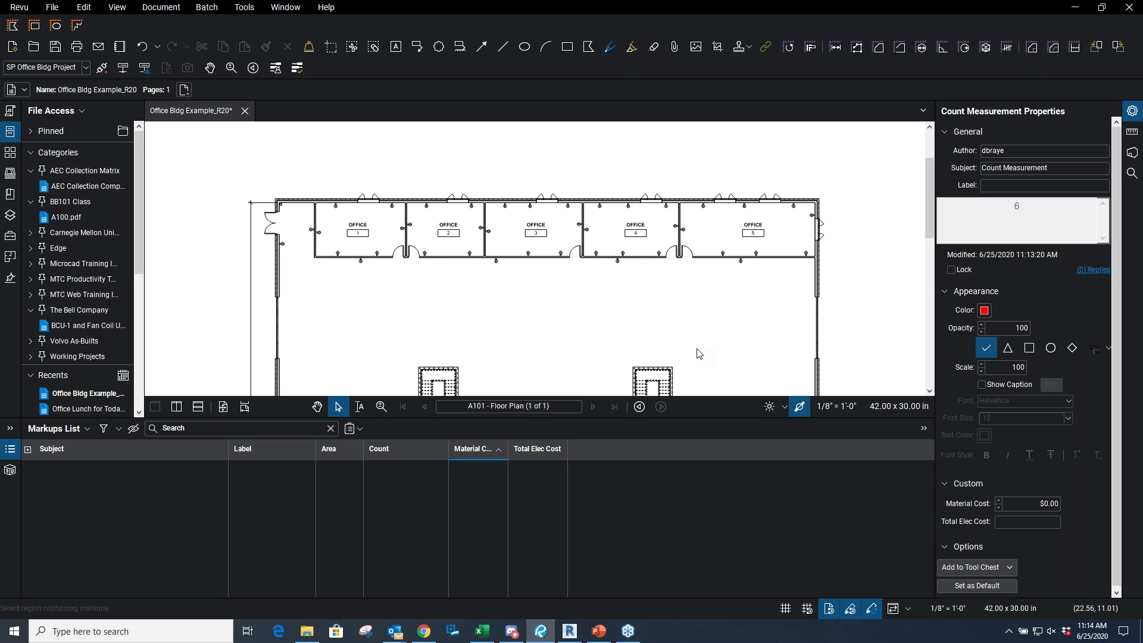
Run a visual search for the receptacle symbol in all open documents and apply a Count Measurement to all the results
scroll(610, 214, "up", 6)
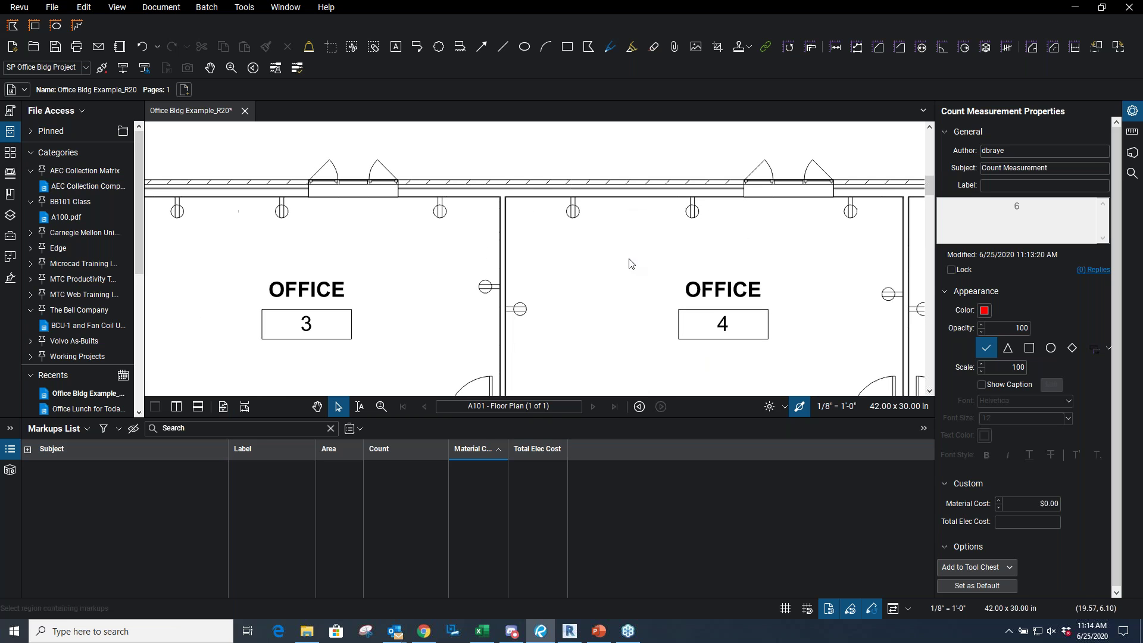
left_click(1132, 174)
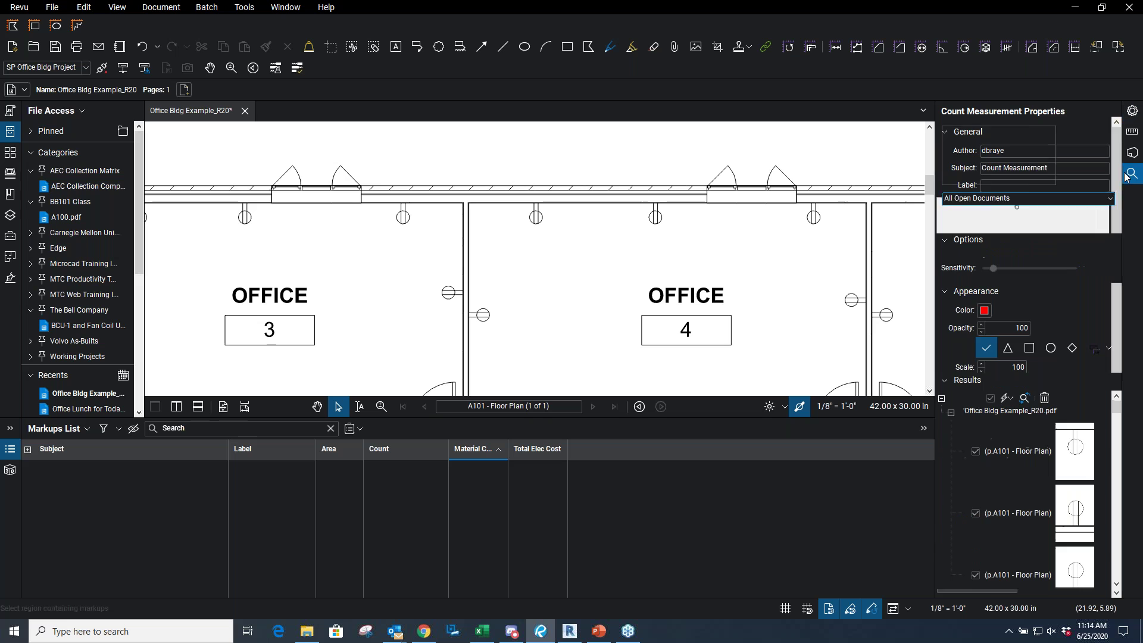
left_click(1082, 175)
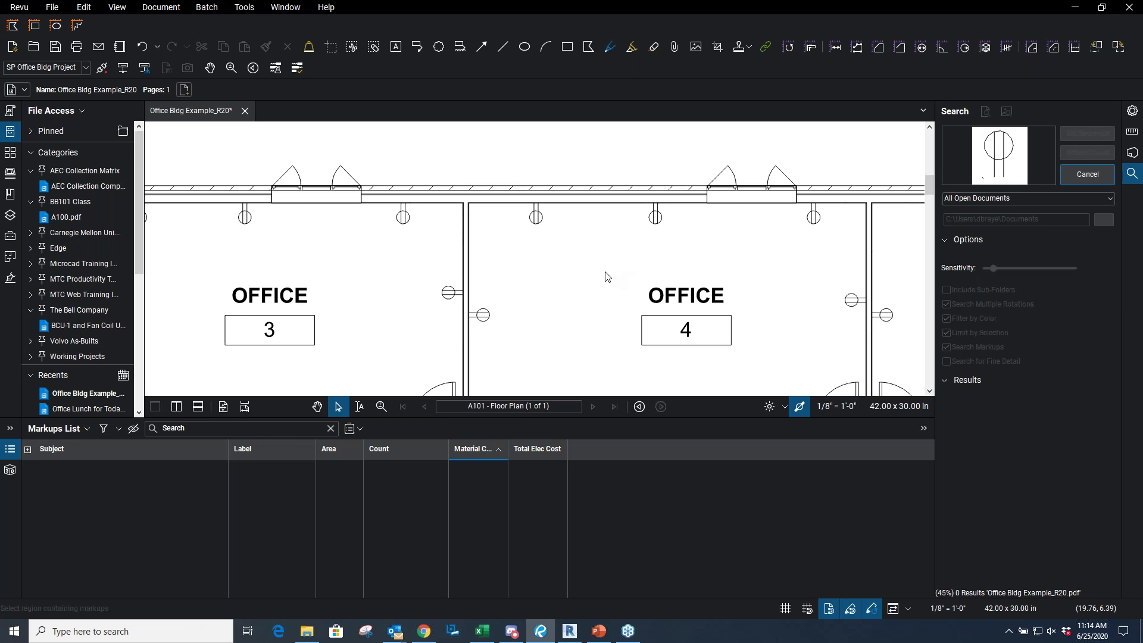
scroll(620, 260, "down", 2)
scroll(560, 271, "down", 2)
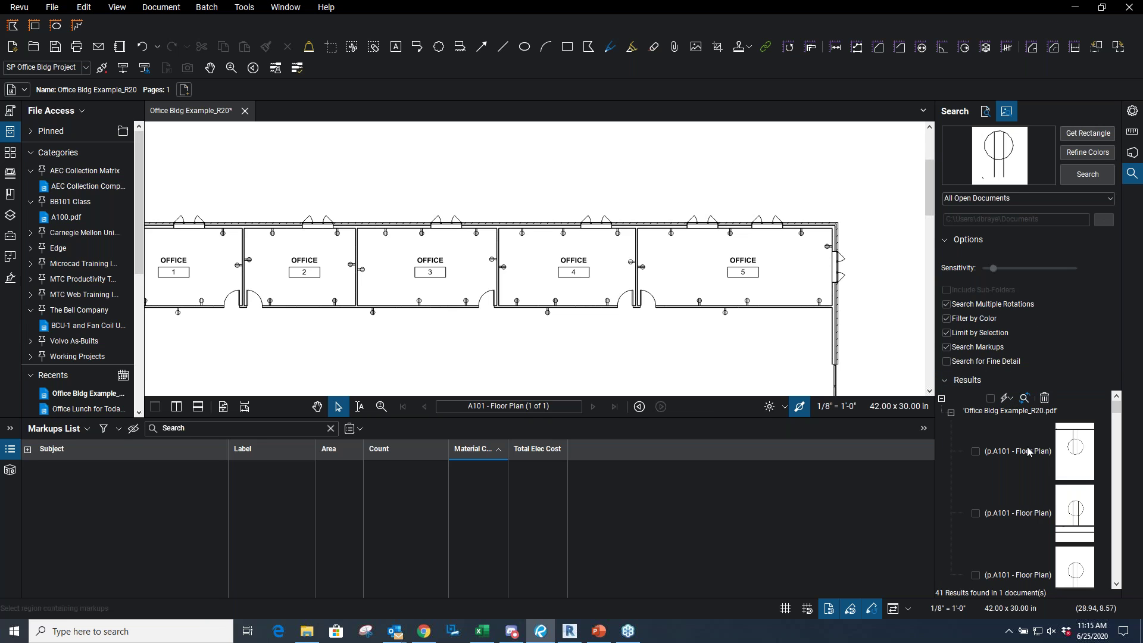
left_click(991, 399)
left_click(1011, 399)
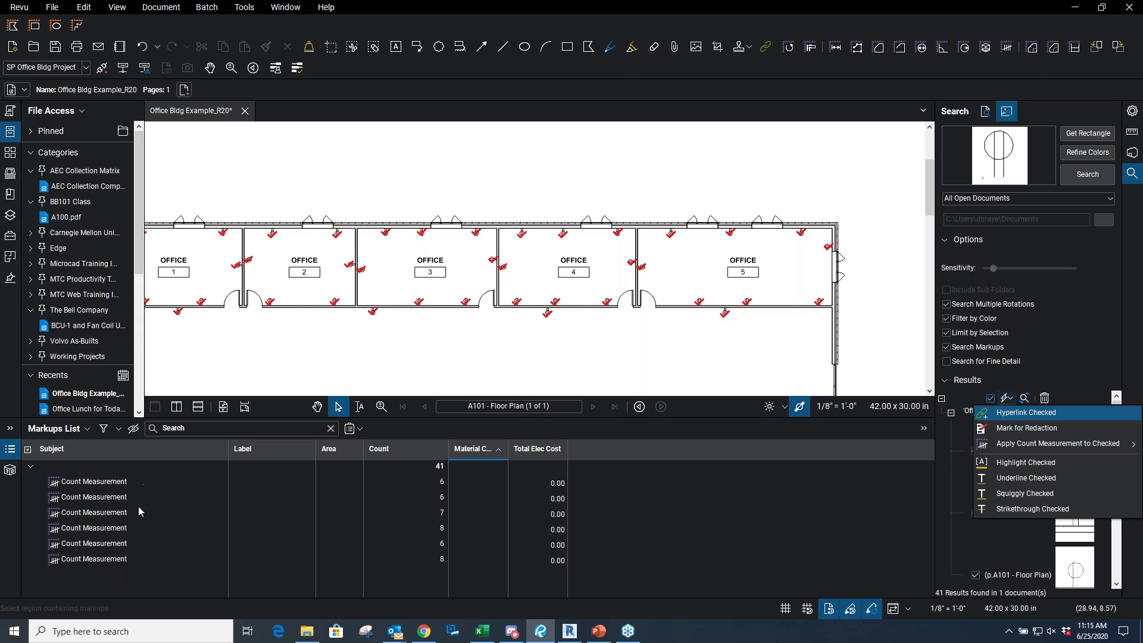
Merge all six Count Measurement entries in the Markups List into a single count
left_click(127, 530)
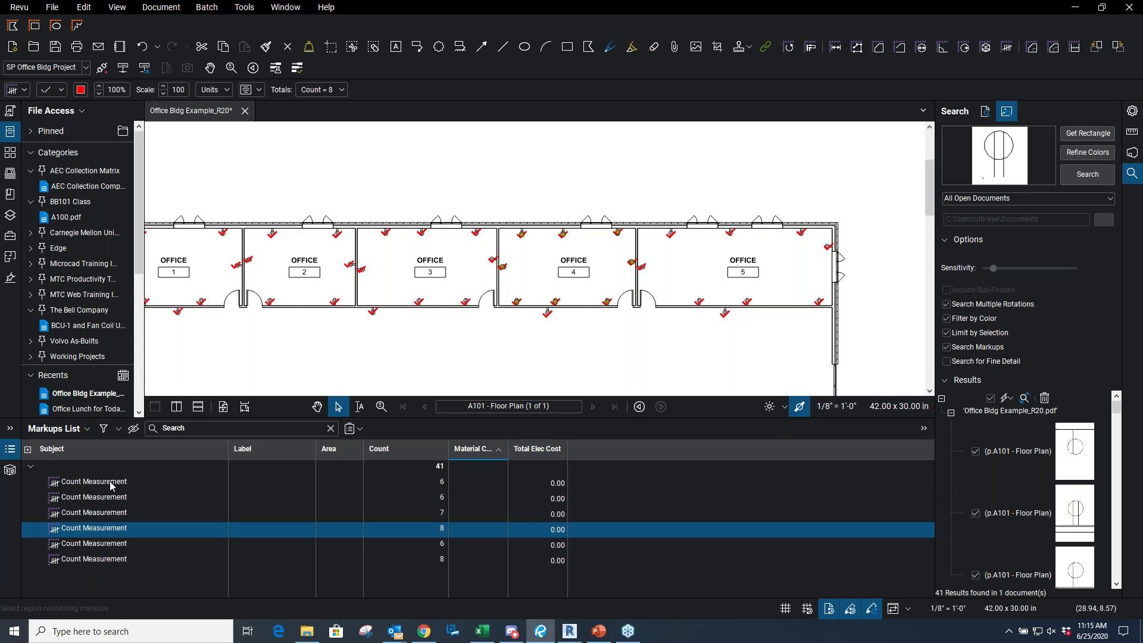
left_click(111, 484)
left_click(109, 559, "shift")
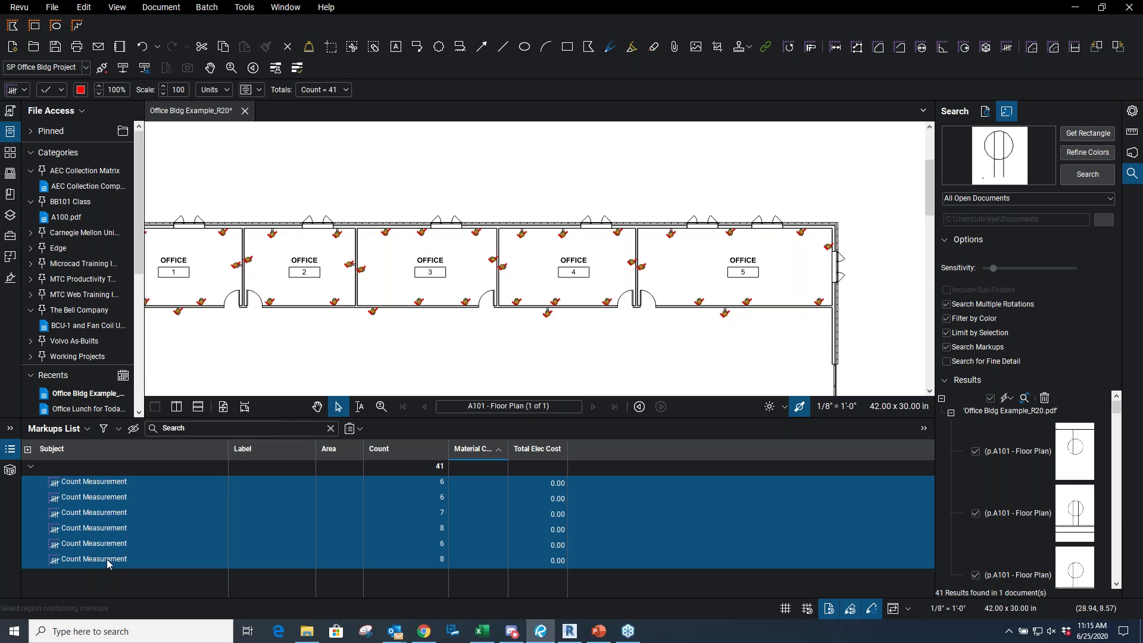
right_click(109, 560)
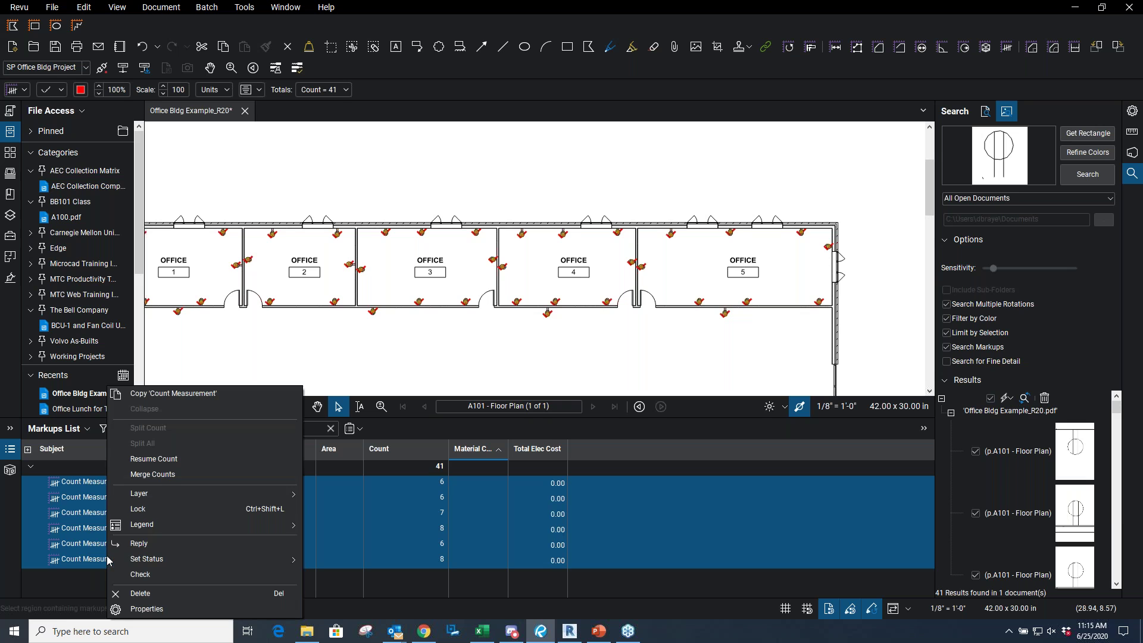
left_click(160, 473)
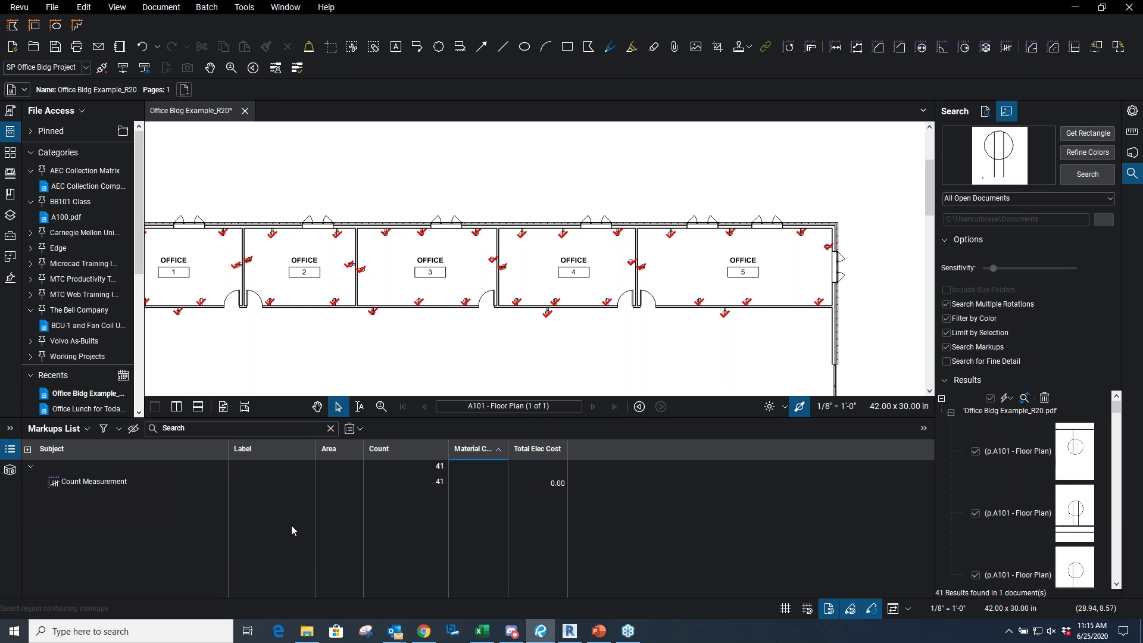
Set the merged Count Measurement's Material Cost to 13.27 and save the document
left_click(491, 483)
left_click(491, 484)
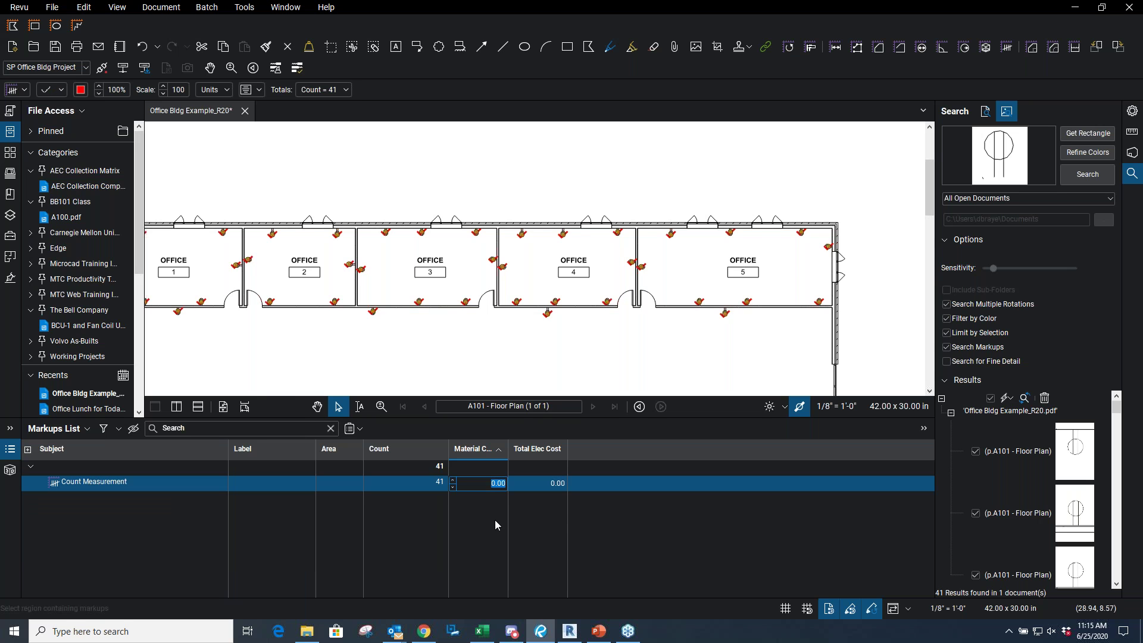
type("13.27")
key("Return")
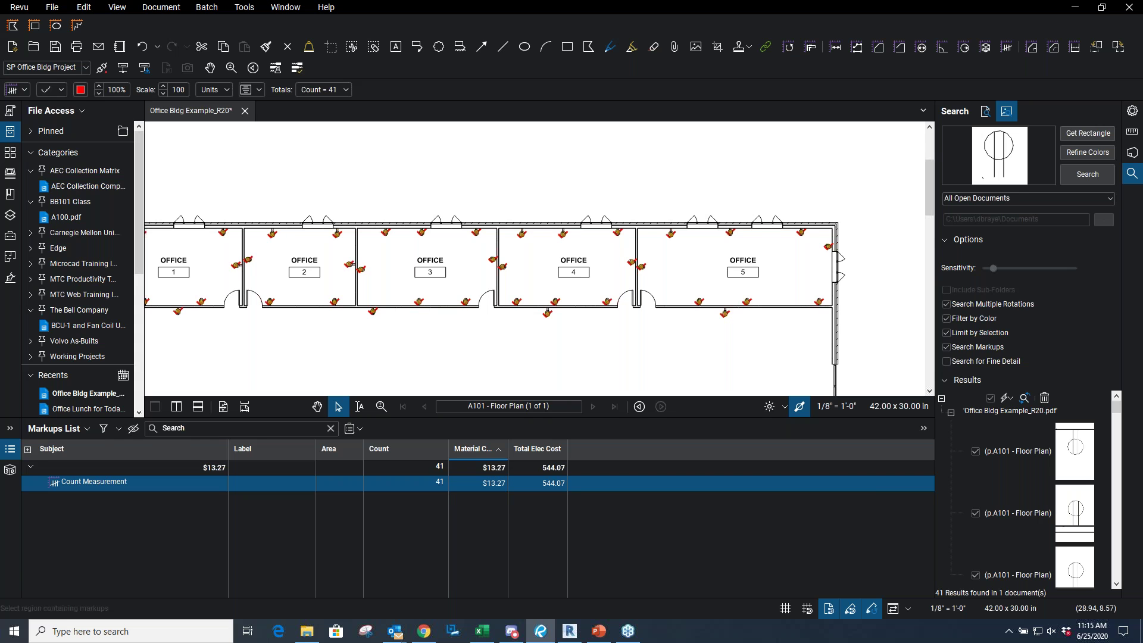
left_click(490, 527)
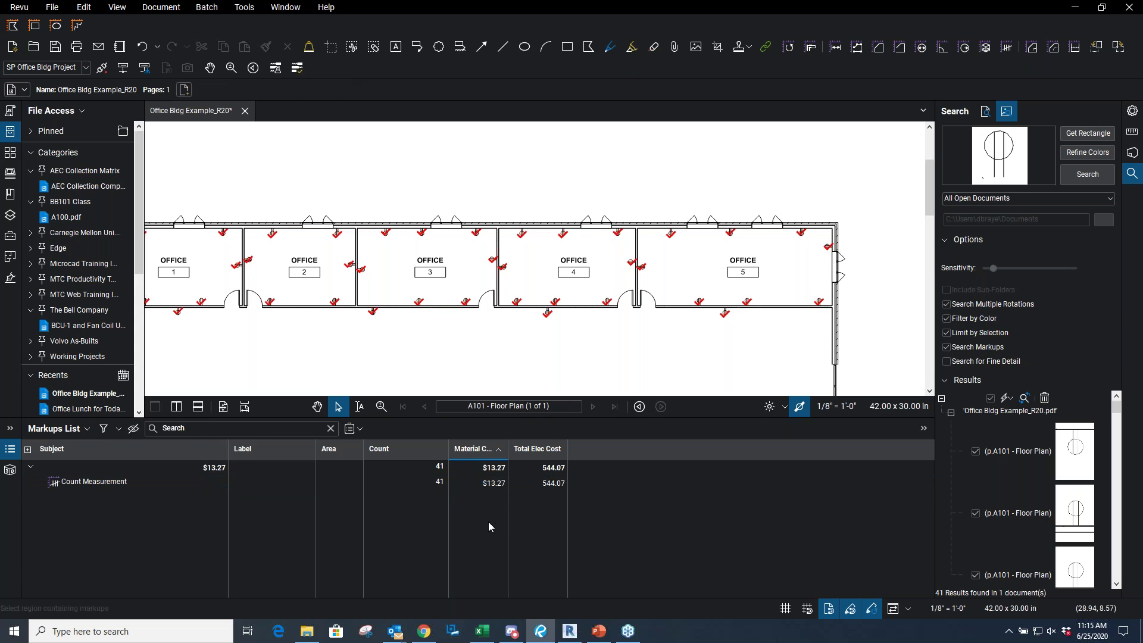
left_click(55, 47)
Resume the merged Count Measurement and add two check marks in the open area below Office 1
scroll(772, 334, "up", 5)
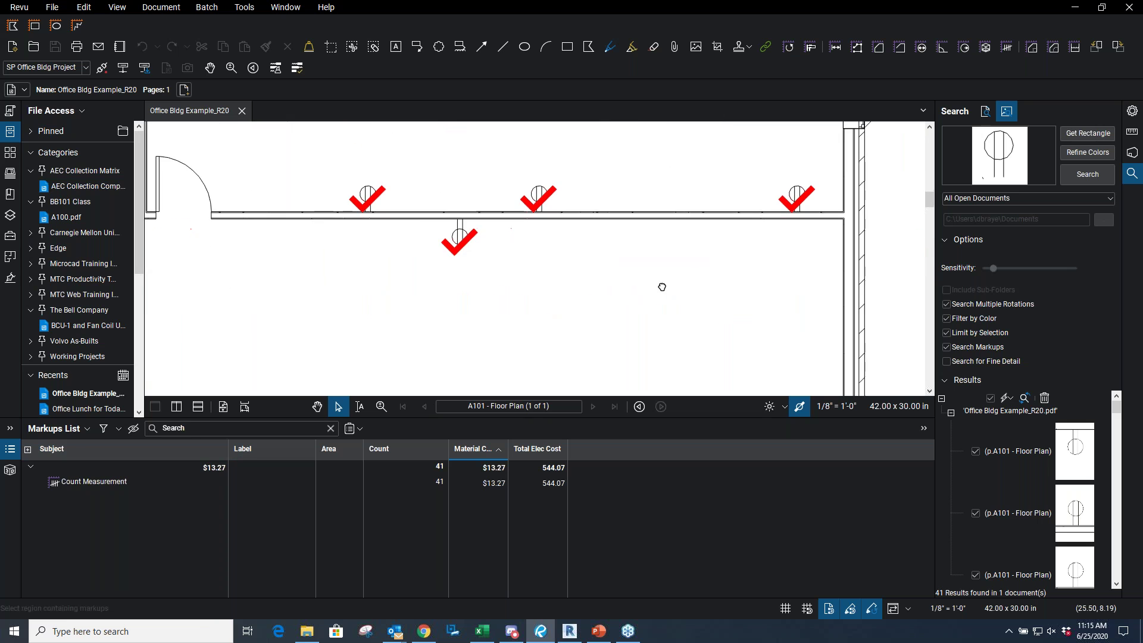
left_click(112, 483)
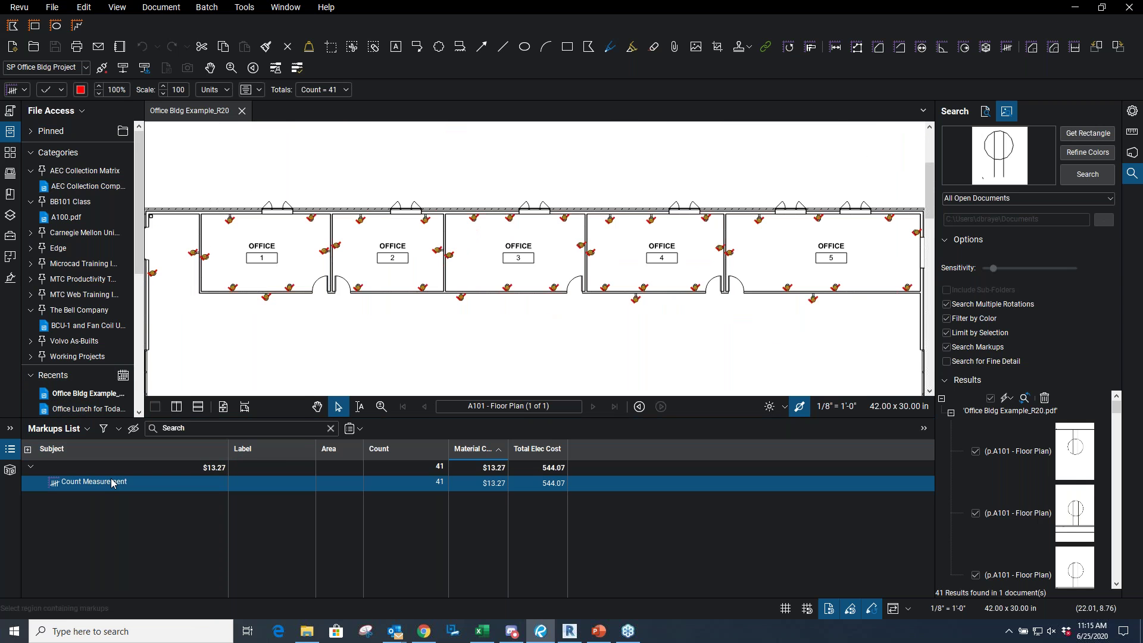
right_click(112, 483)
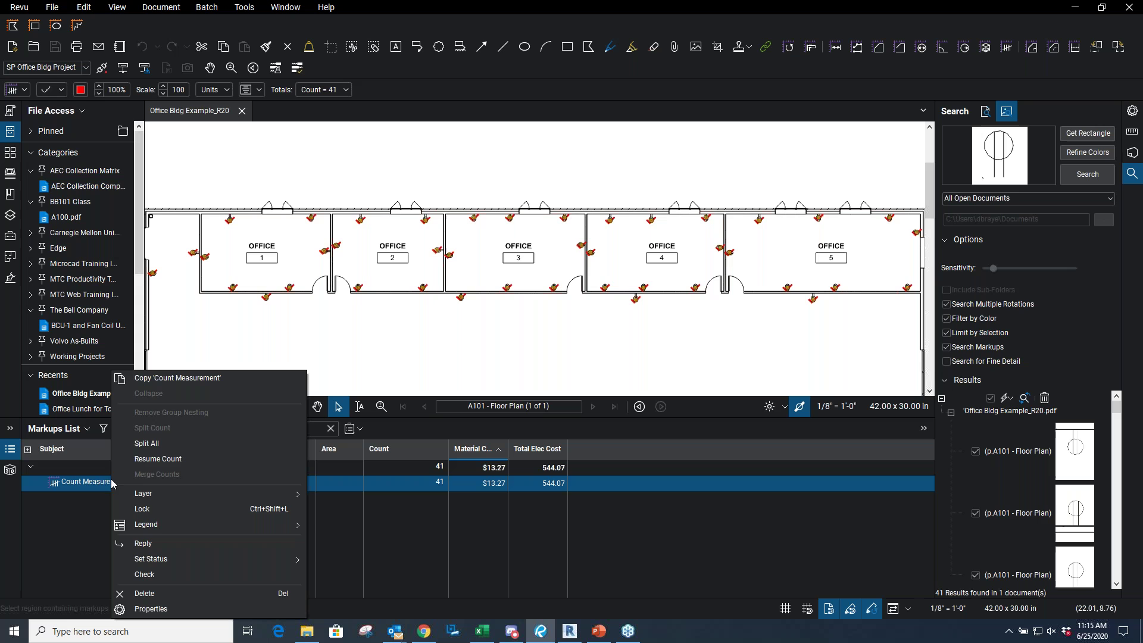
left_click(162, 460)
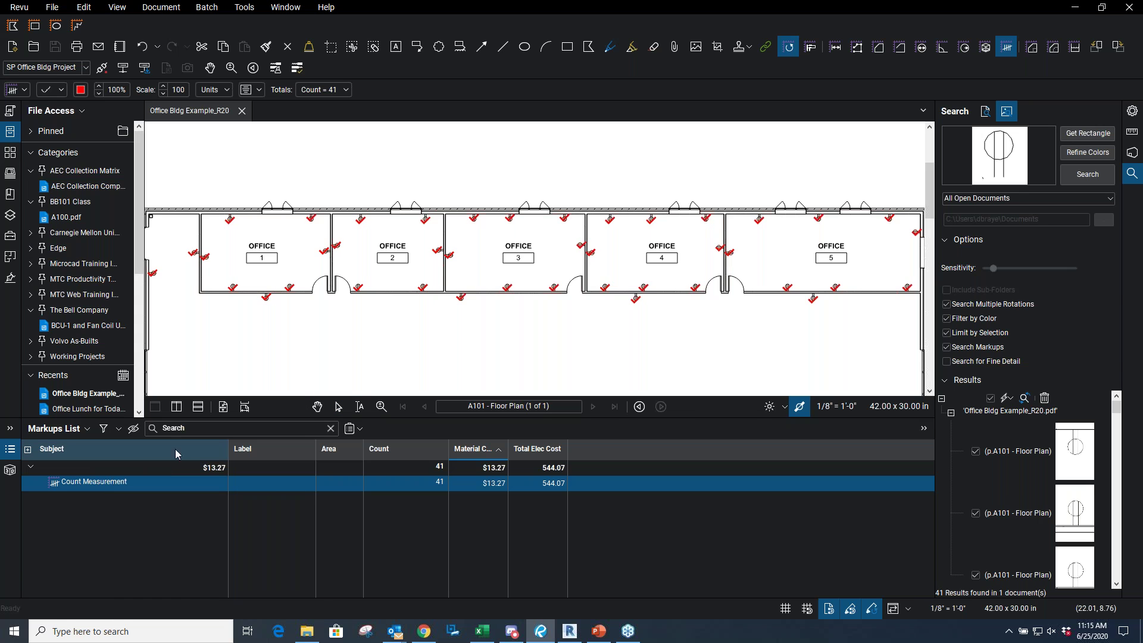
left_click(318, 315)
key("Escape")
scroll(306, 301, "up", 5)
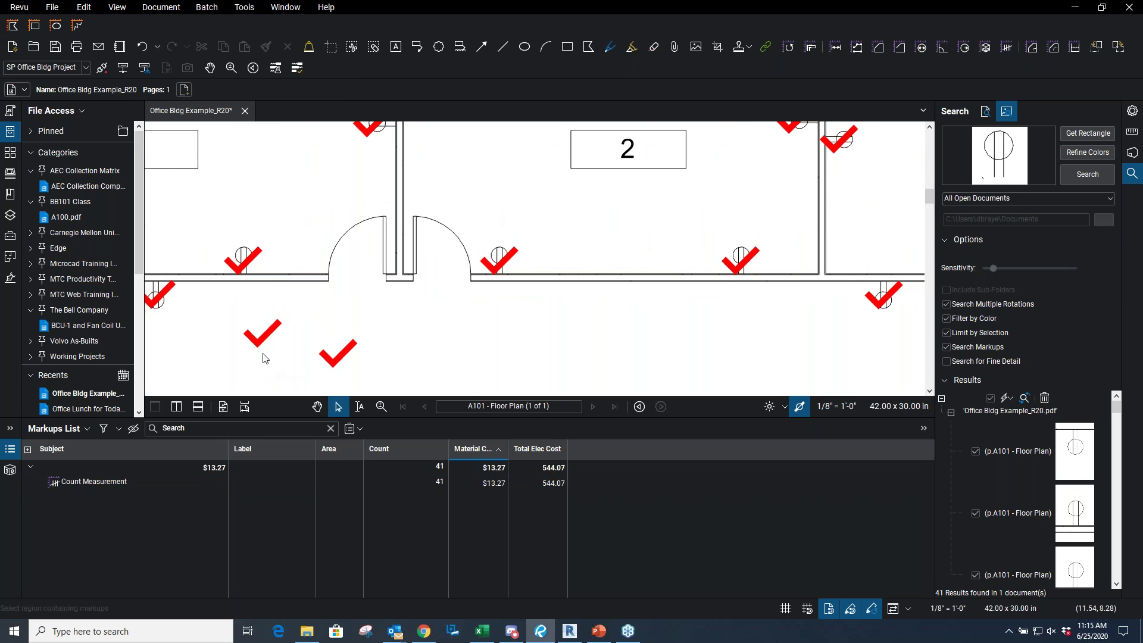
left_click(276, 339)
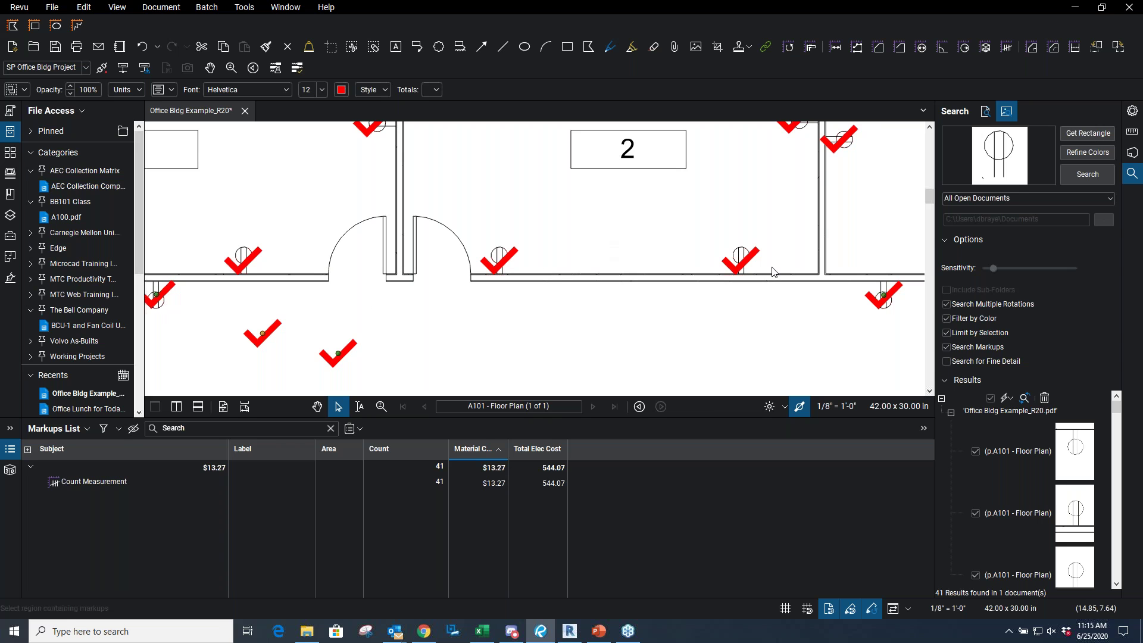
left_click(394, 336)
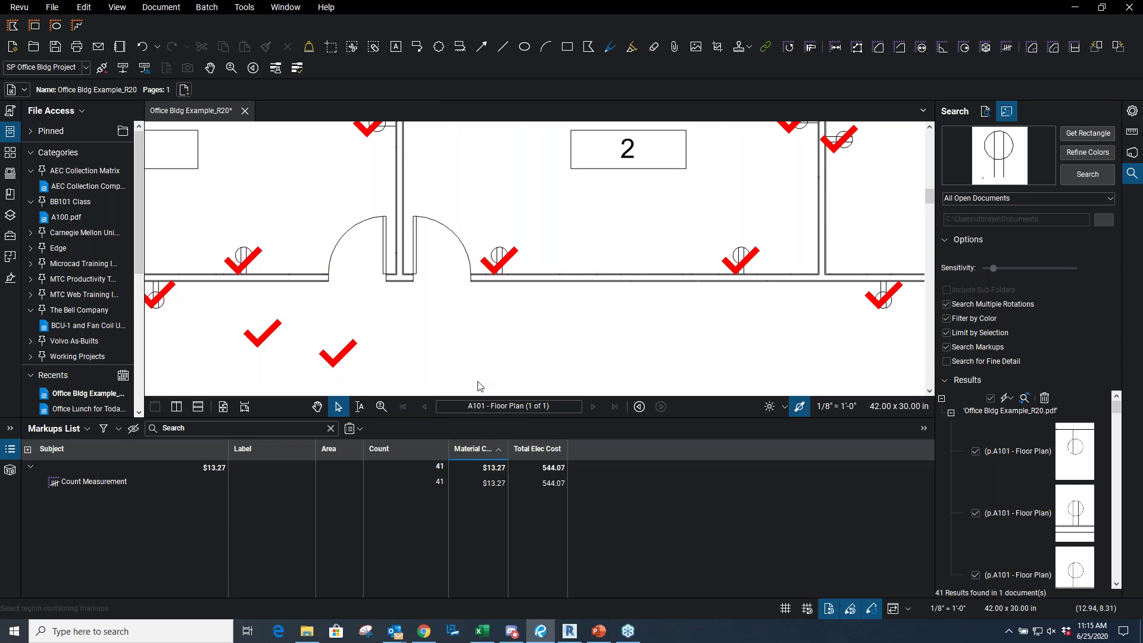
Set the Count Measurement's Subject to Electrical and its Label to Duplex Rcpt
left_click(358, 483)
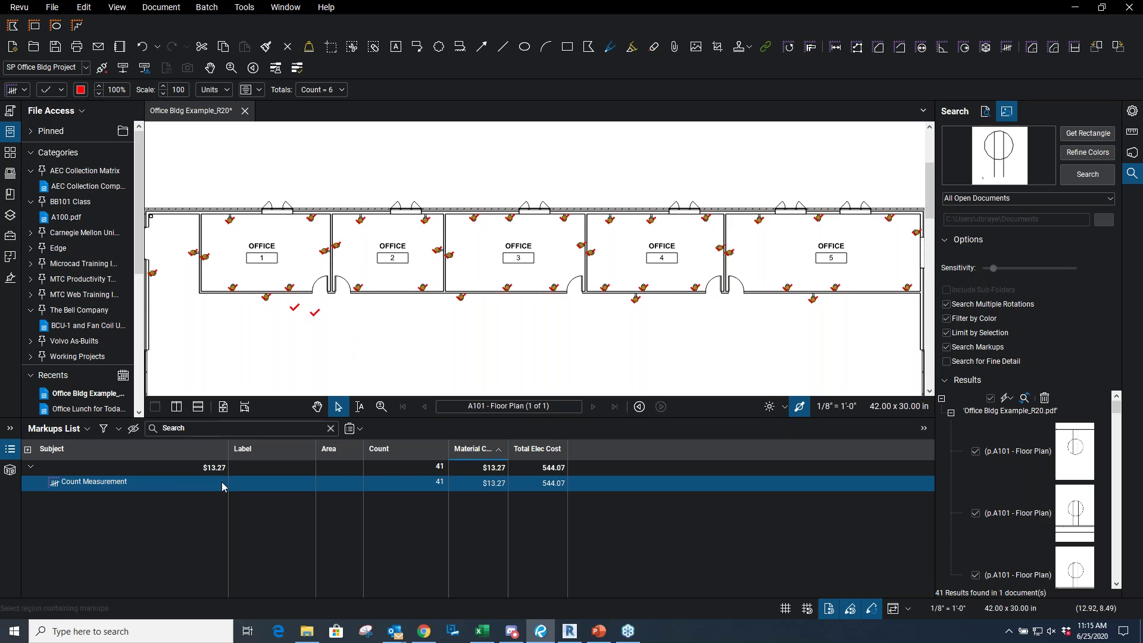
left_click(105, 484)
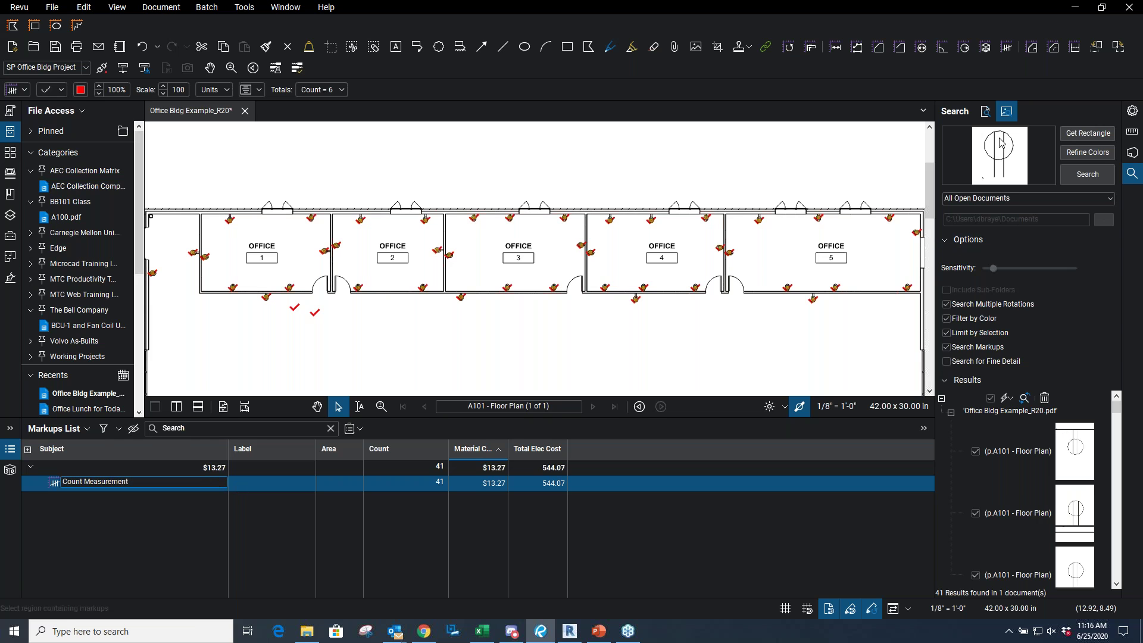
left_click(1131, 113)
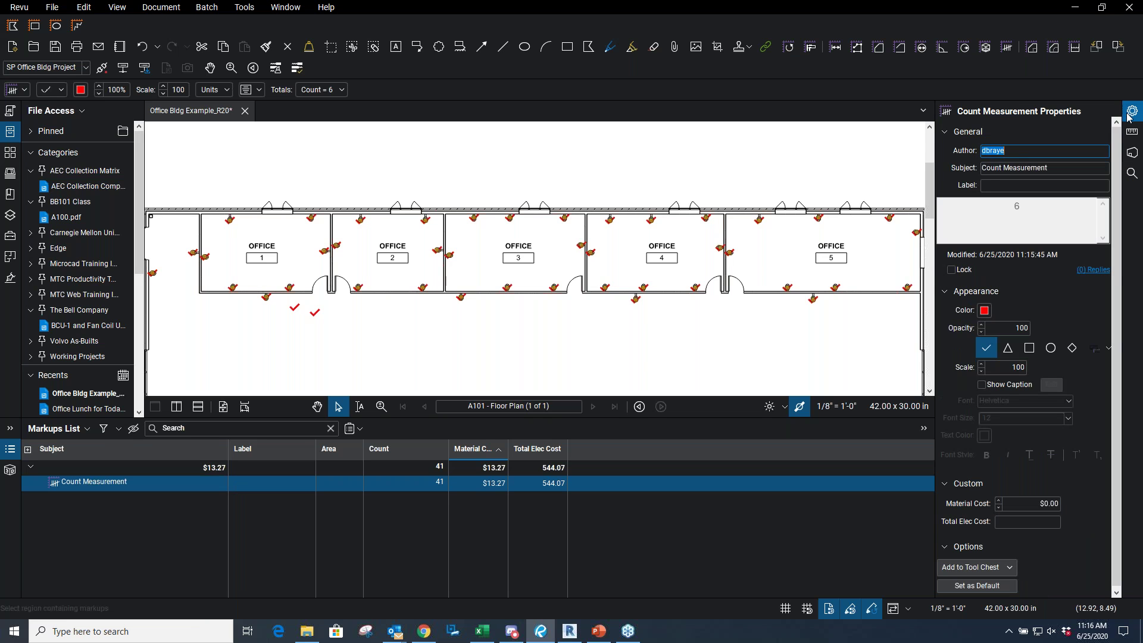
left_click_drag(1066, 168, 939, 169)
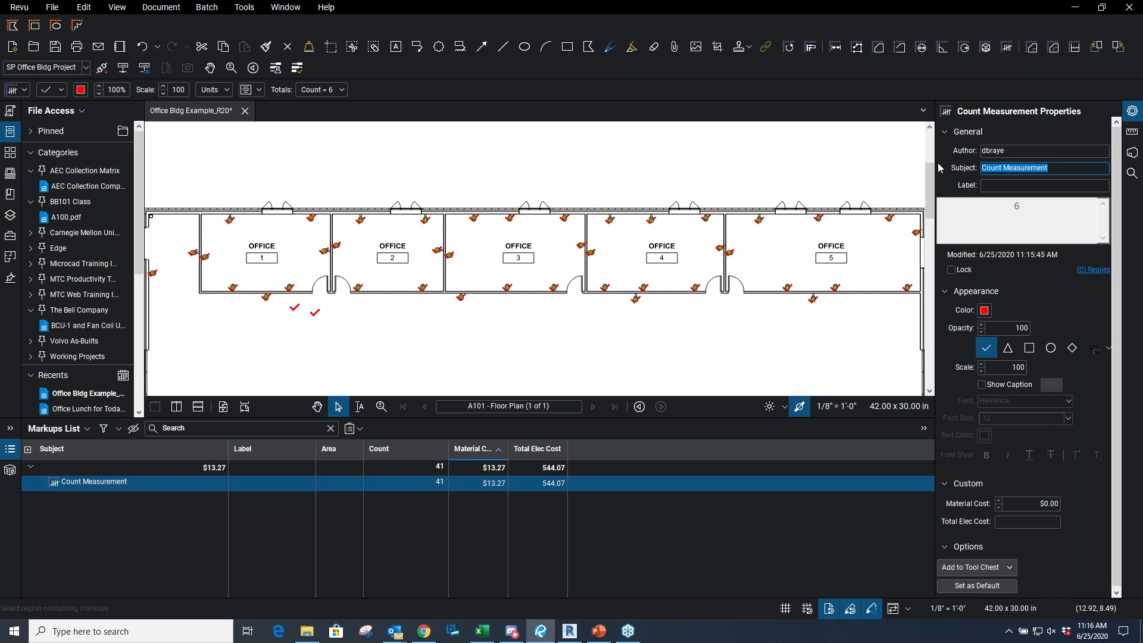
type("Electrical")
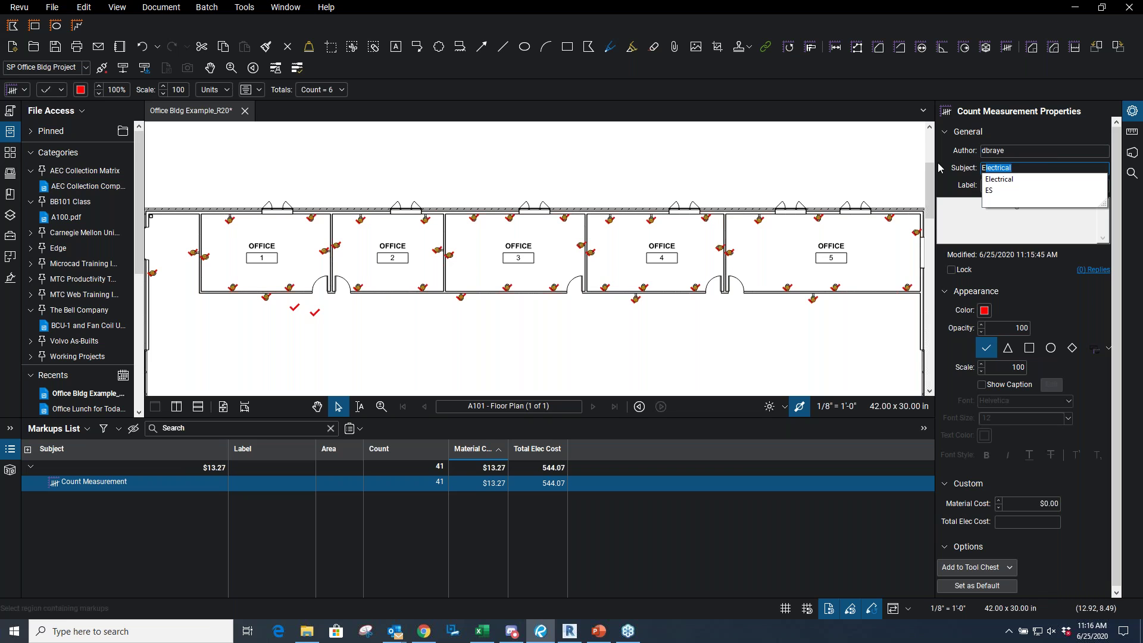
left_click(1017, 179)
left_click(1002, 187)
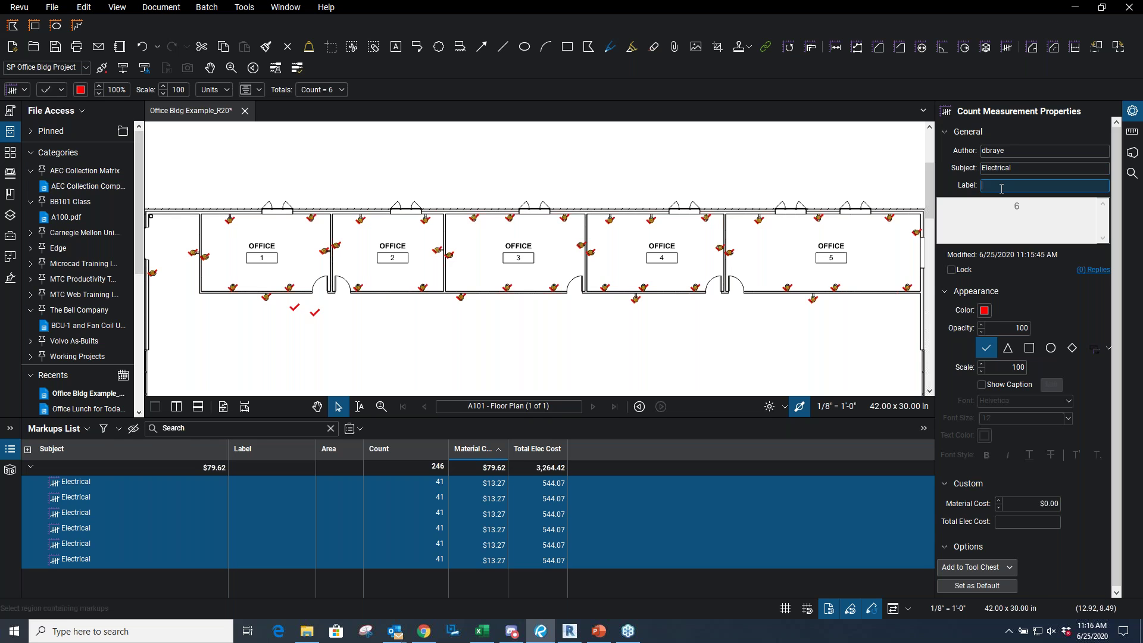
type("Duplex Rcpt")
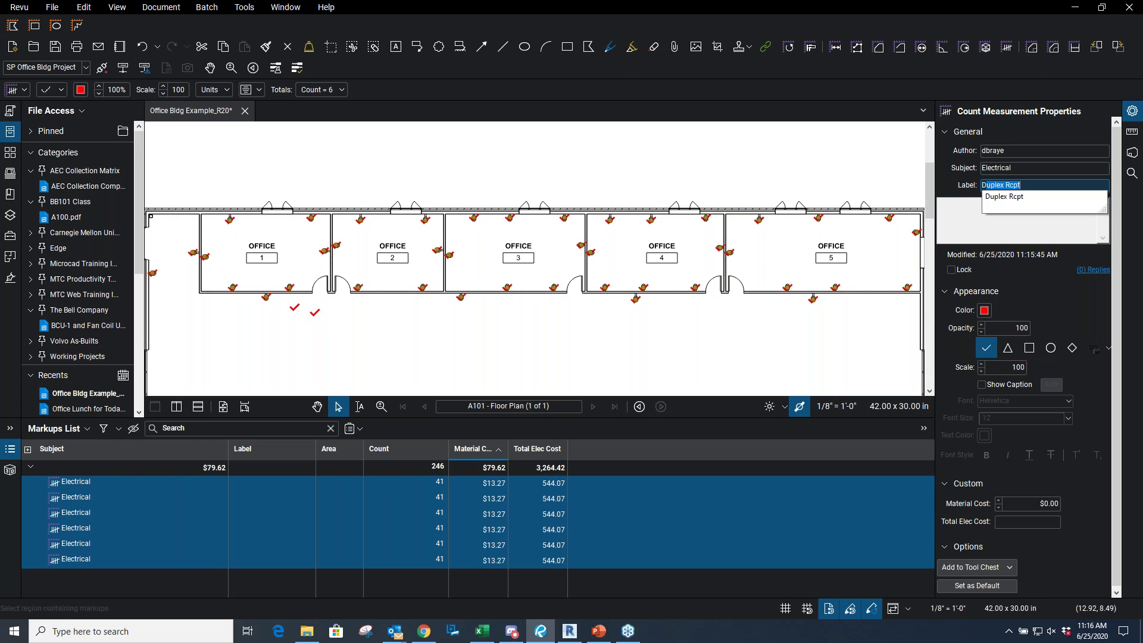
left_click(1004, 202)
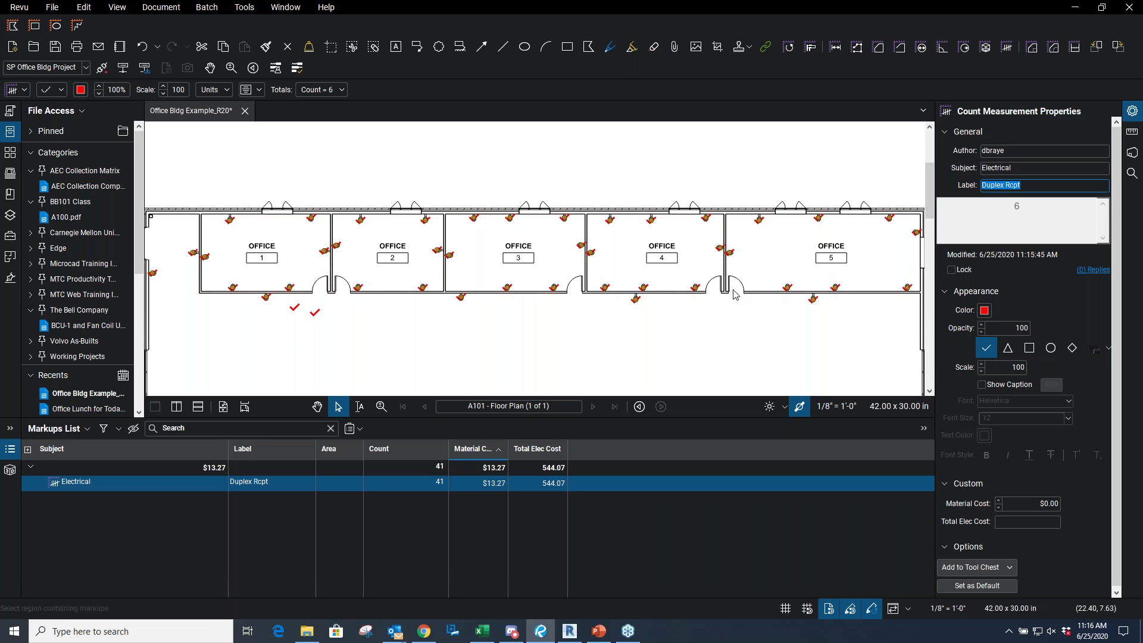
Merge the count containing the two added check marks with the count inside Office 1 and save the document
left_click(532, 371)
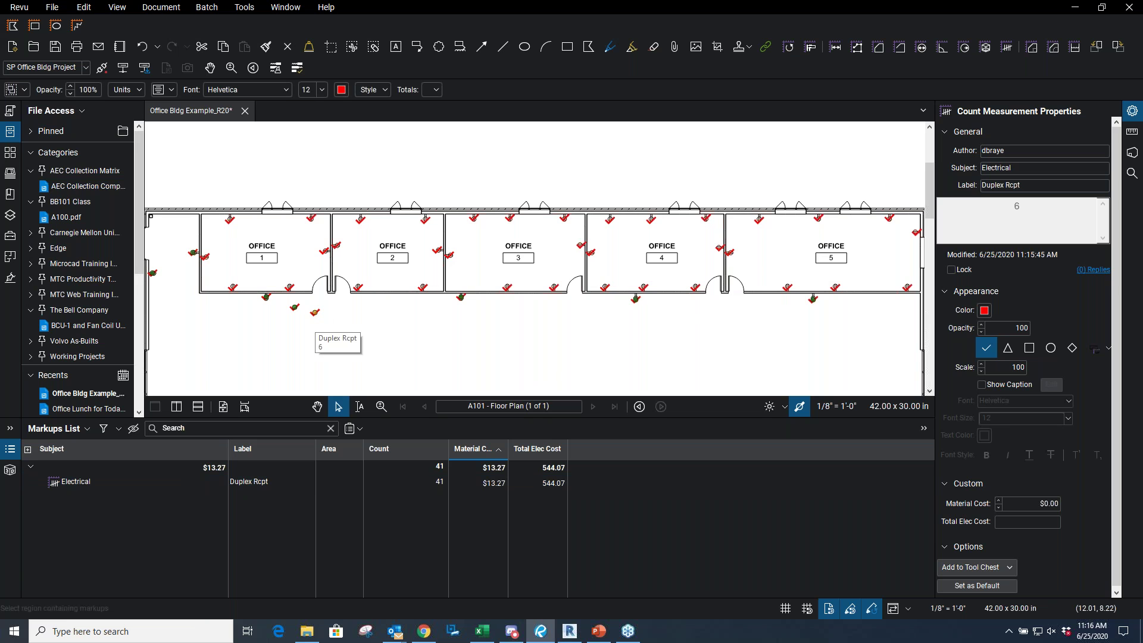
scroll(275, 316, "up", 5)
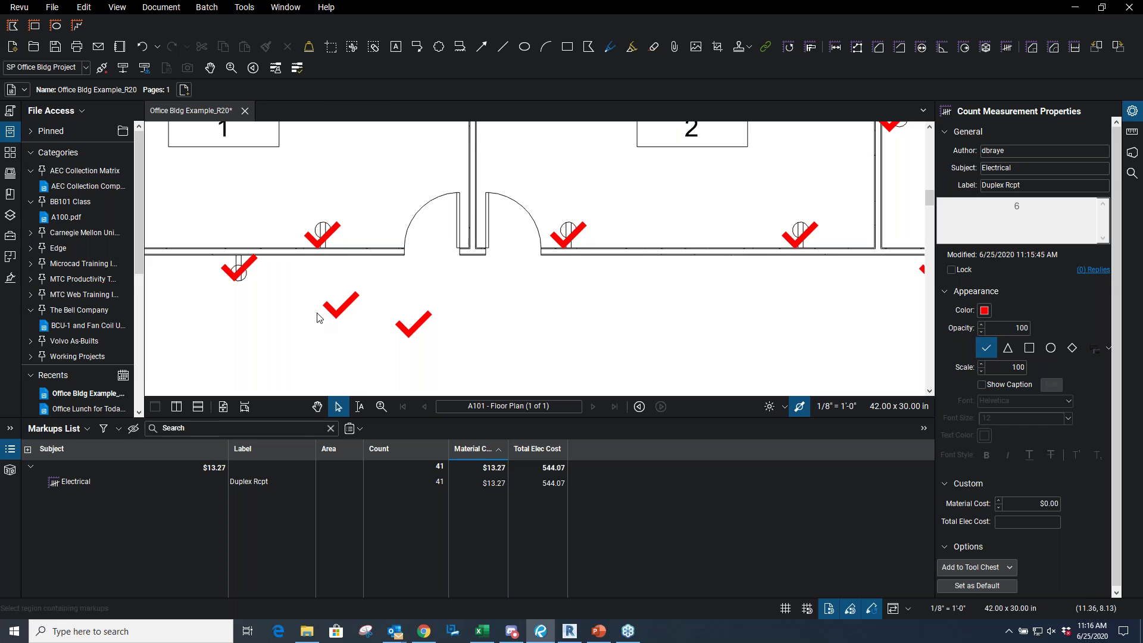
left_click(333, 314)
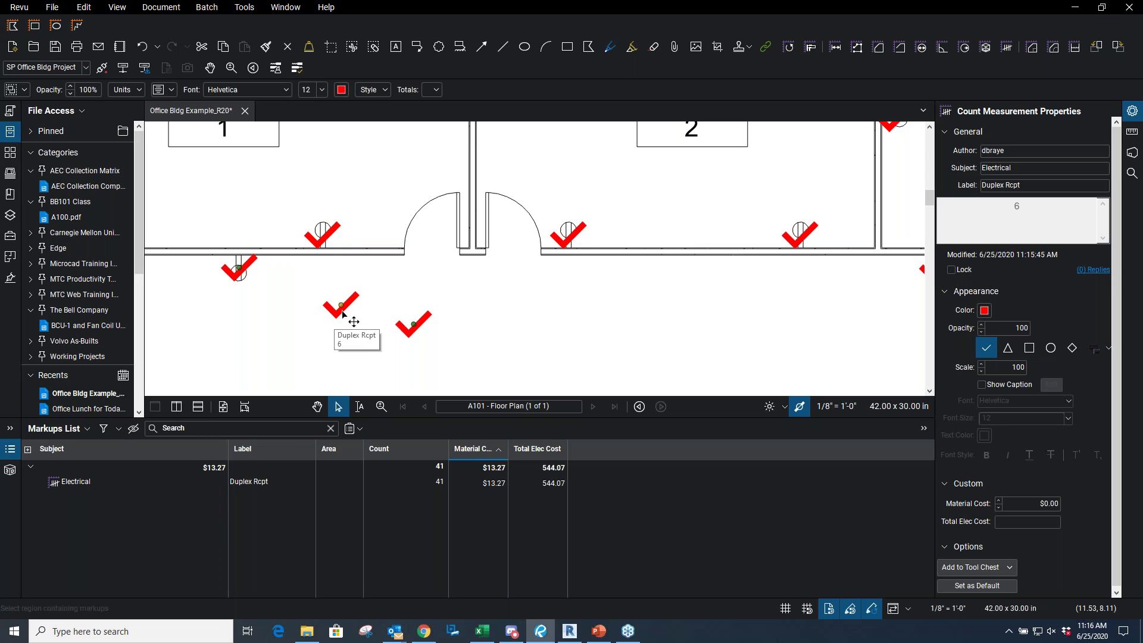
left_click(330, 230, "shift")
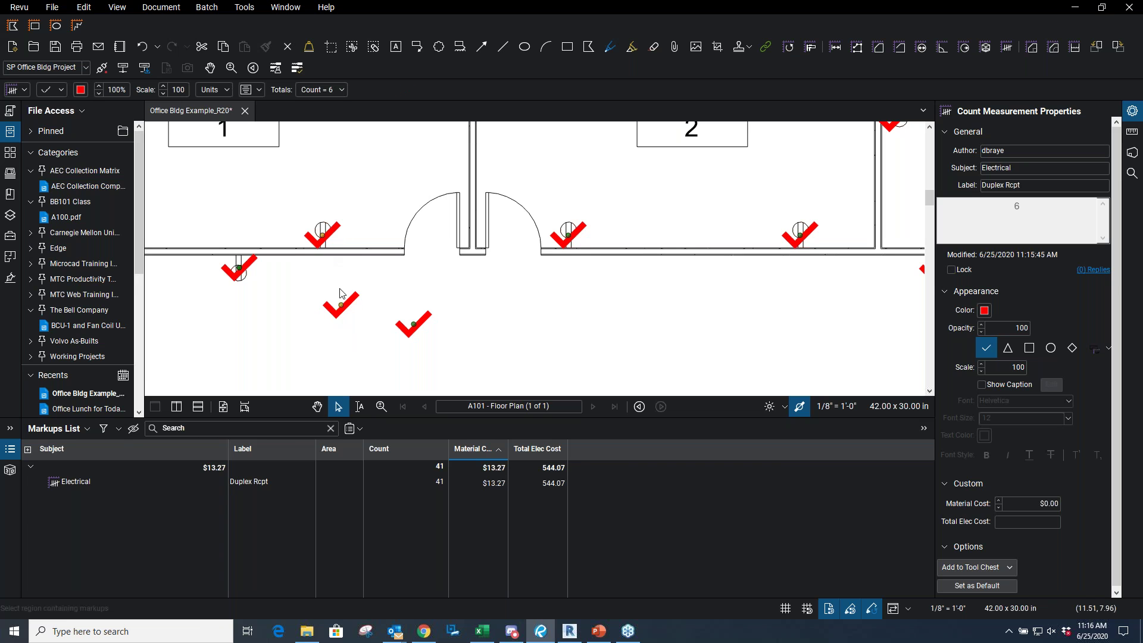
right_click(424, 324)
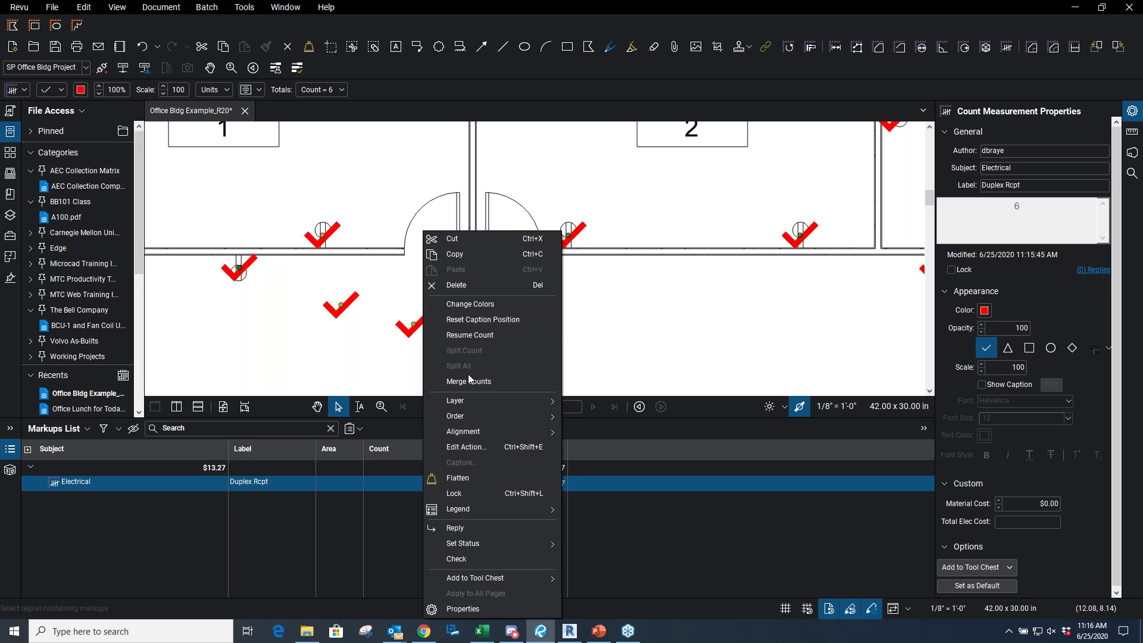
left_click(470, 381)
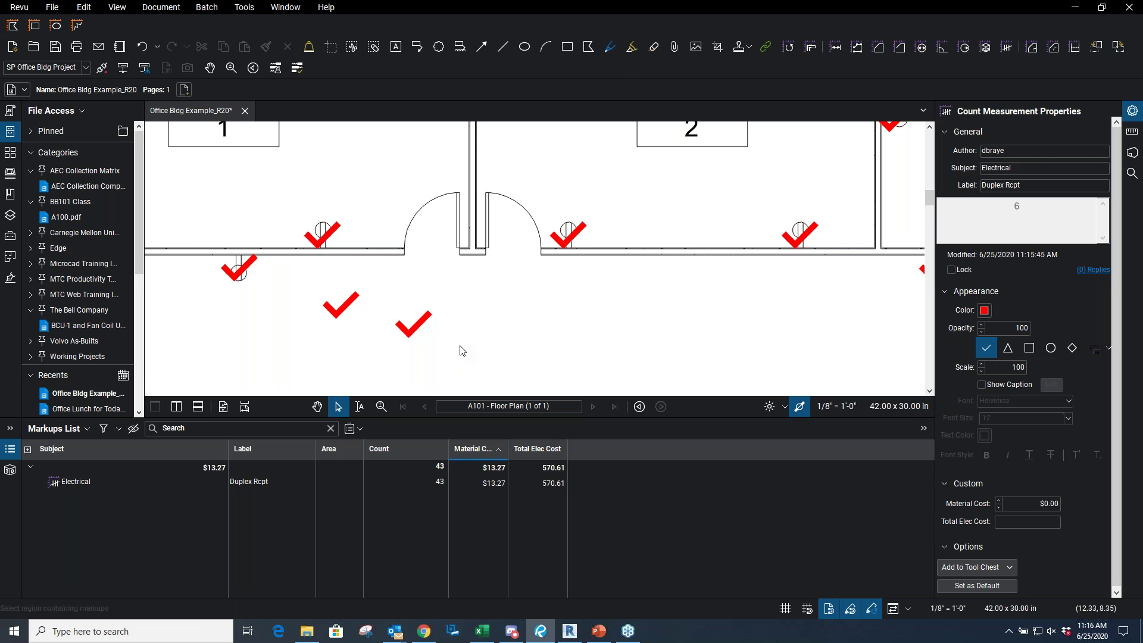
scroll(461, 350, "down", 3)
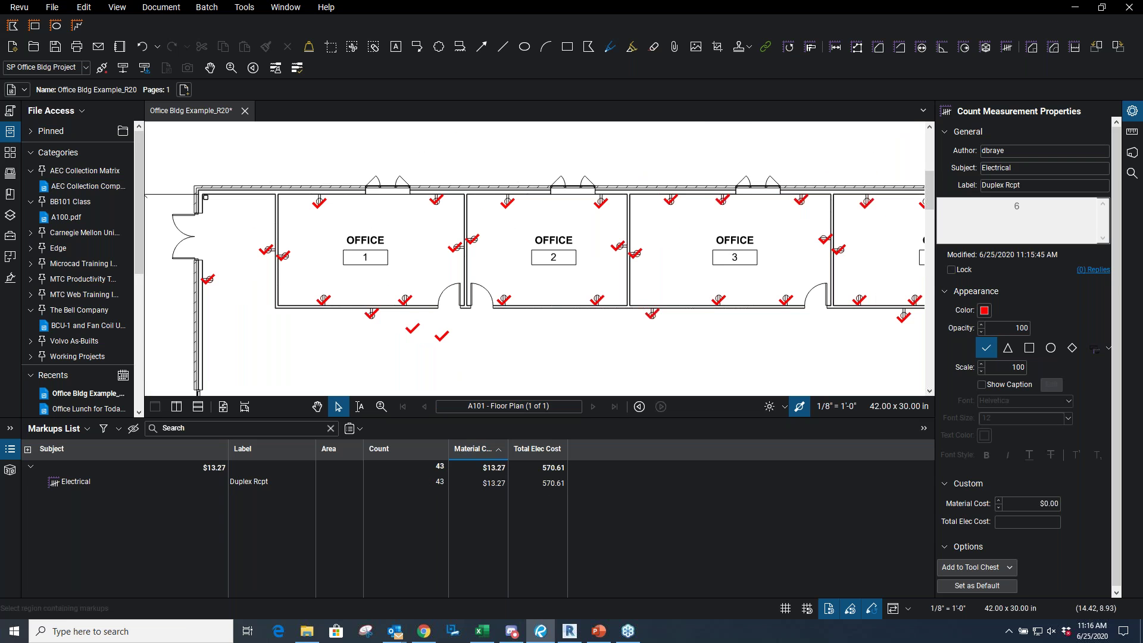
left_click_drag(697, 345, 661, 336)
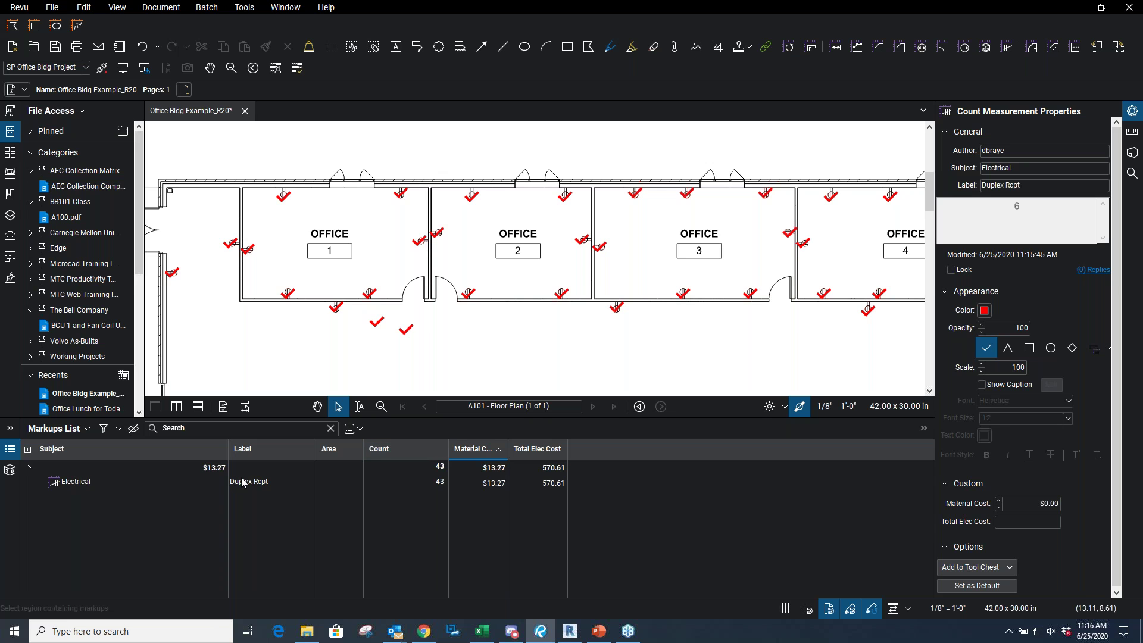
left_click(58, 50)
Switch to Excel's Estimating Excel File Link to Bluebeam workbook and position its window so the whole estimating table is visible
left_click(482, 632)
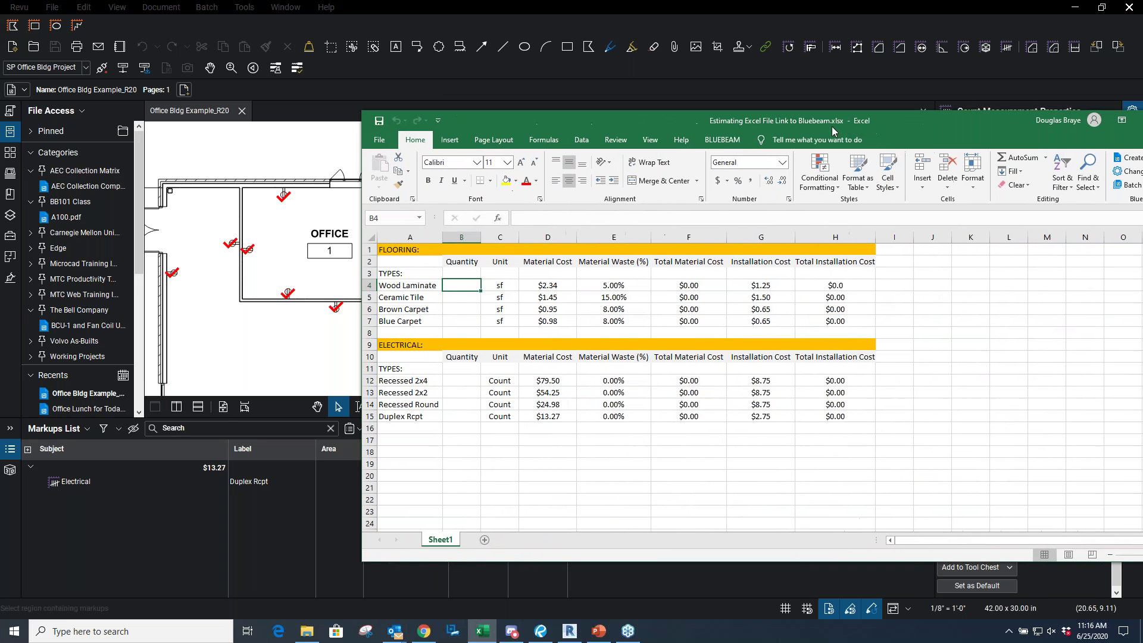
left_click_drag(832, 131, 778, 149)
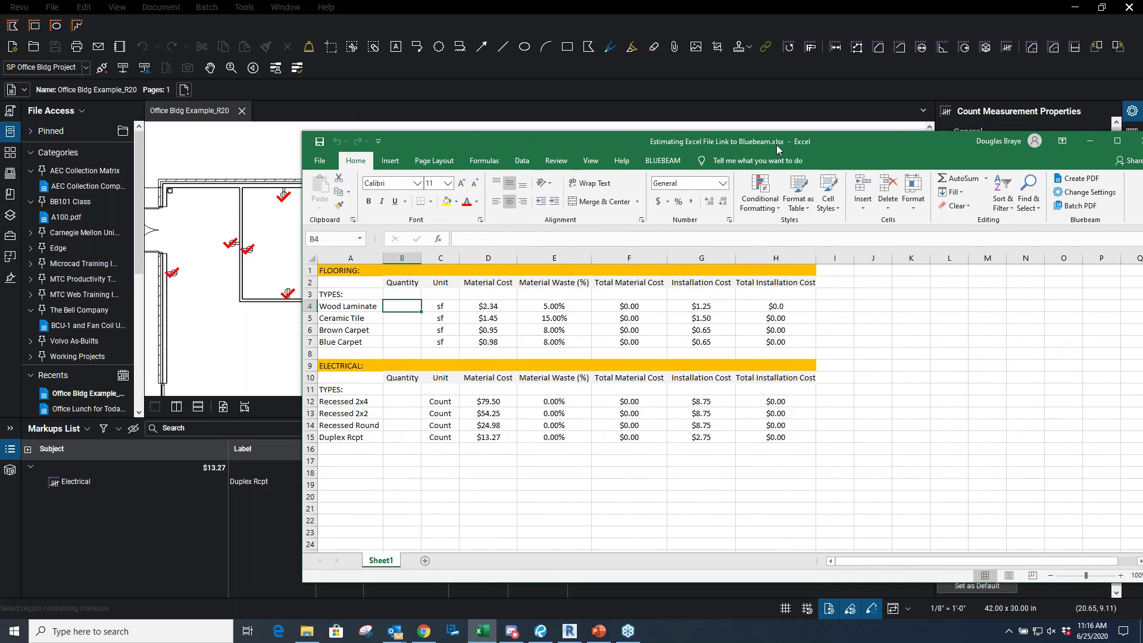
mouse_move(527, 135)
left_mouse_down()
mouse_move(592, 144)
mouse_move(596, 134)
mouse_move(612, 157)
left_mouse_up()
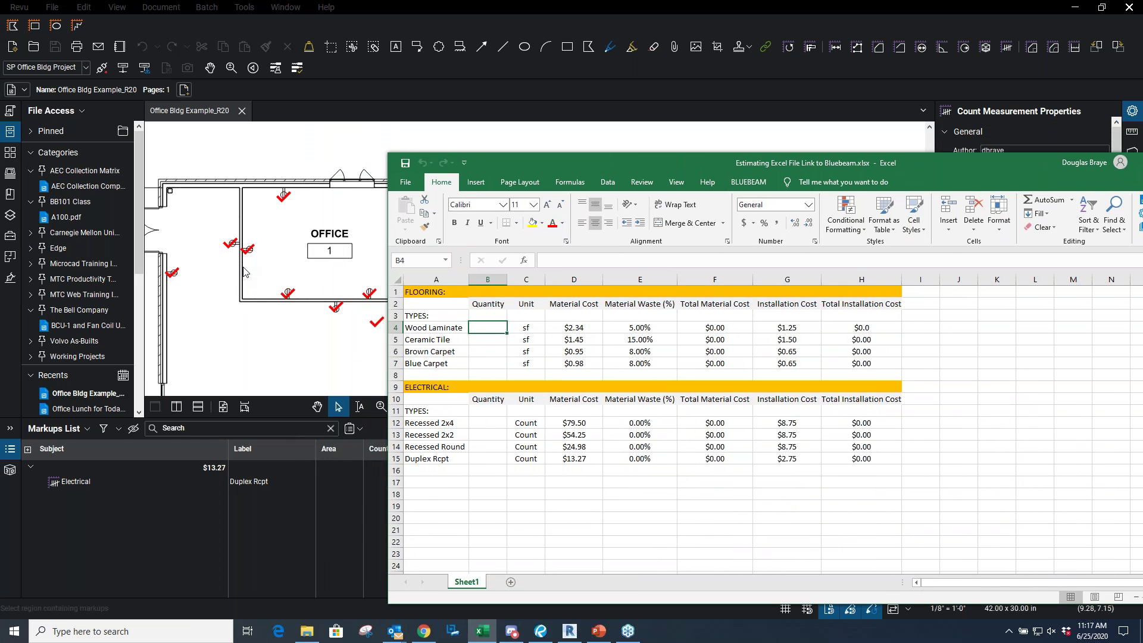
left_click_drag(748, 168, 584, 114)
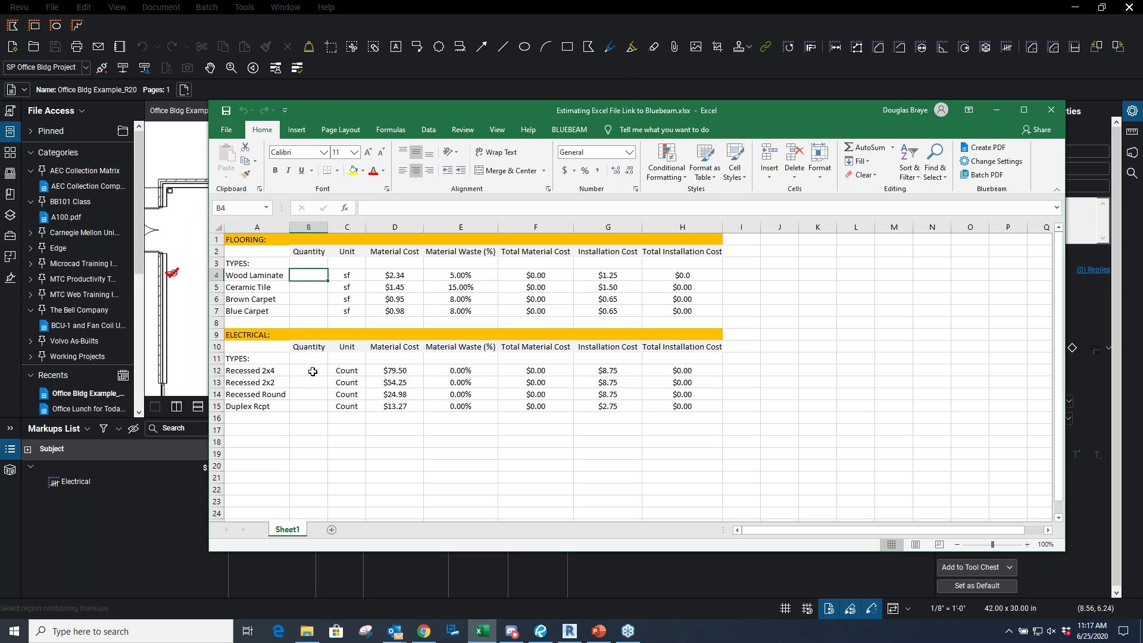
Start a Quantity Link in the Duplex Rcpt row's Quantity cell B15 and add Office Bldg Example_R20.pdf as the linked file
left_click(308, 406)
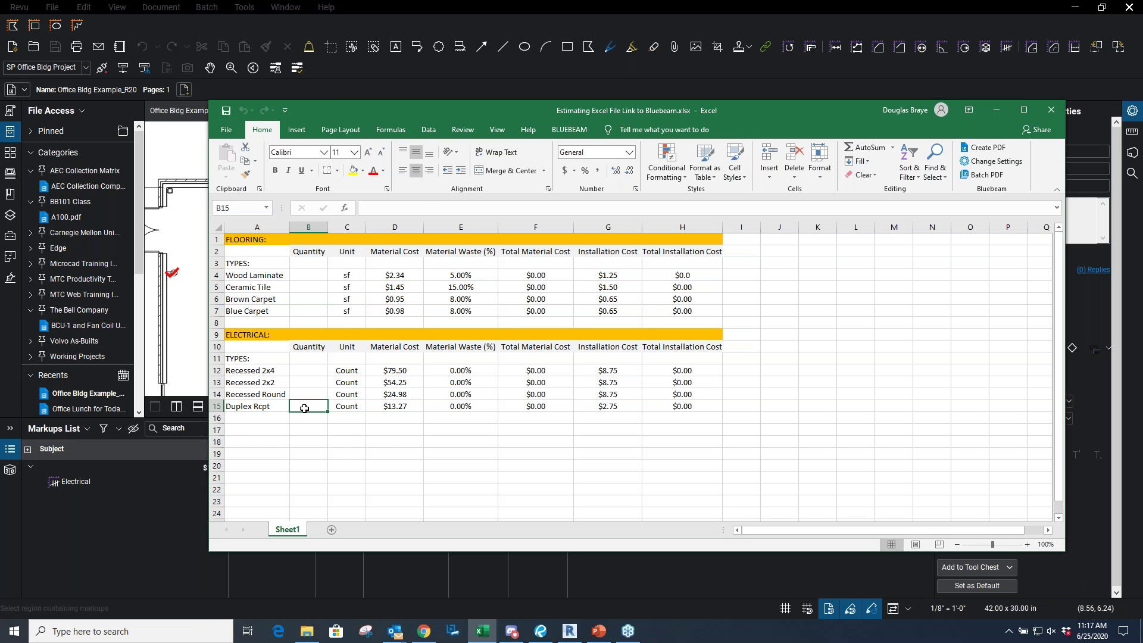
right_click(304, 408)
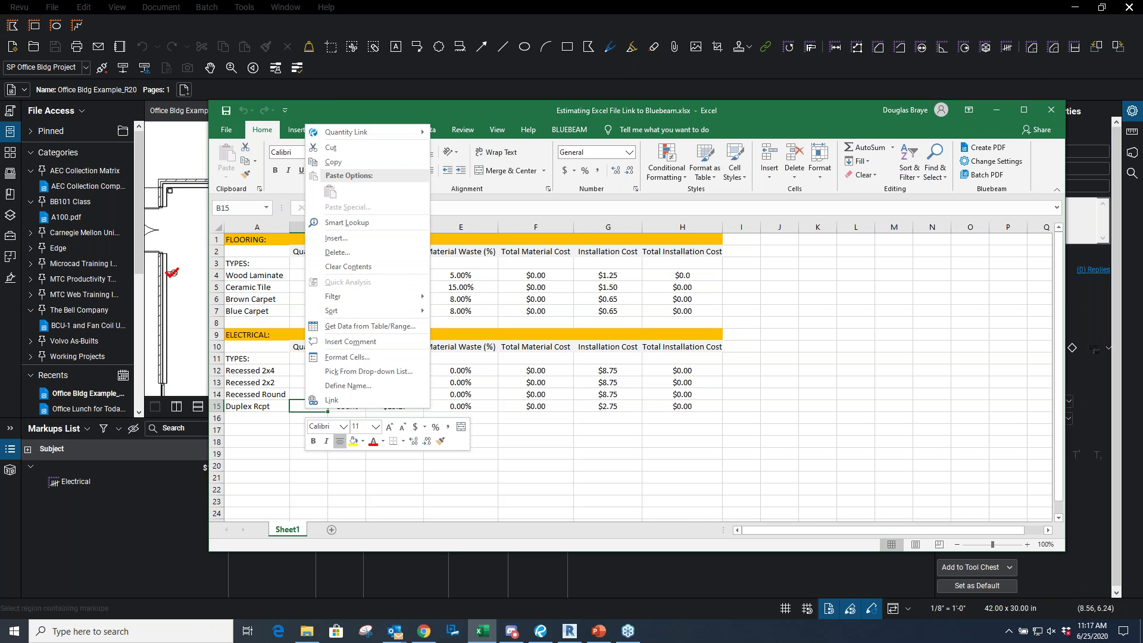
mouse_move(343, 133)
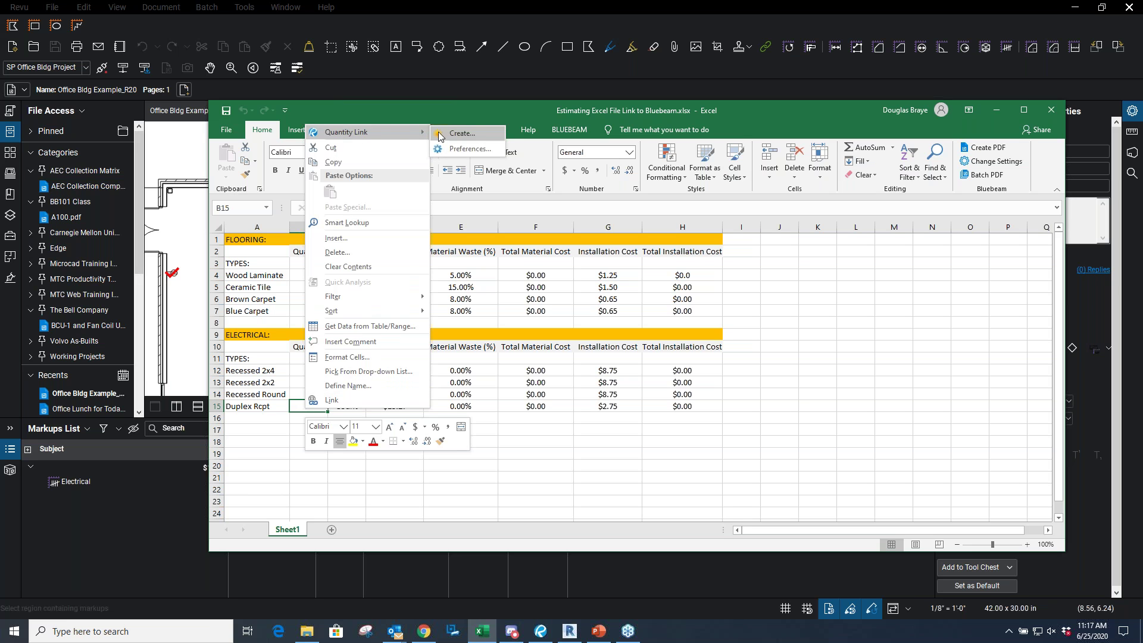
left_click(466, 134)
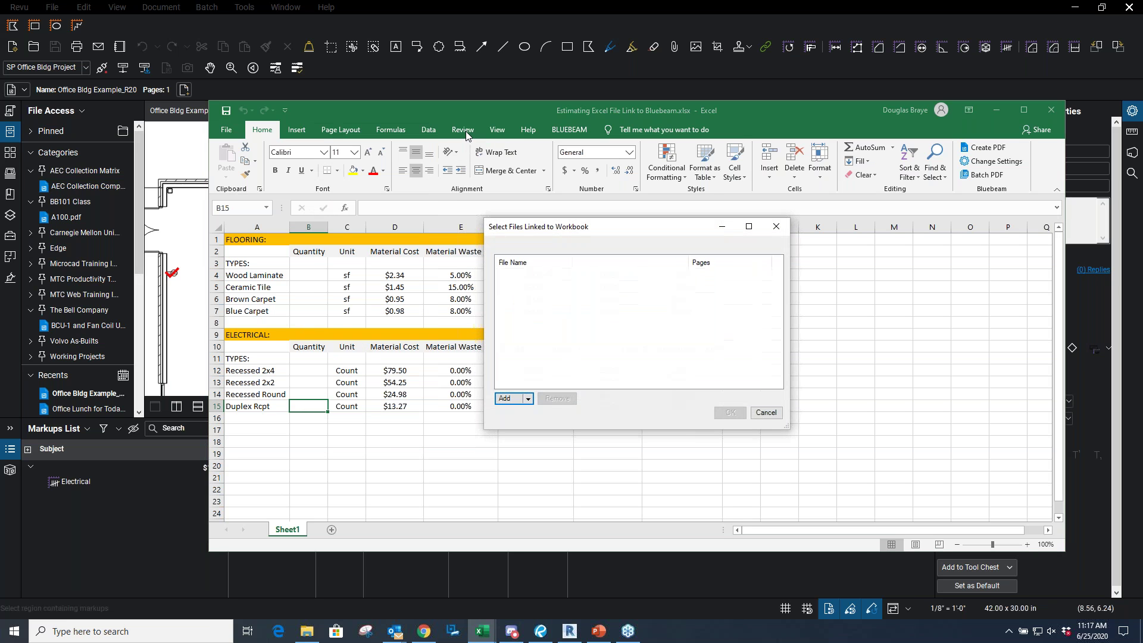
left_click(505, 399)
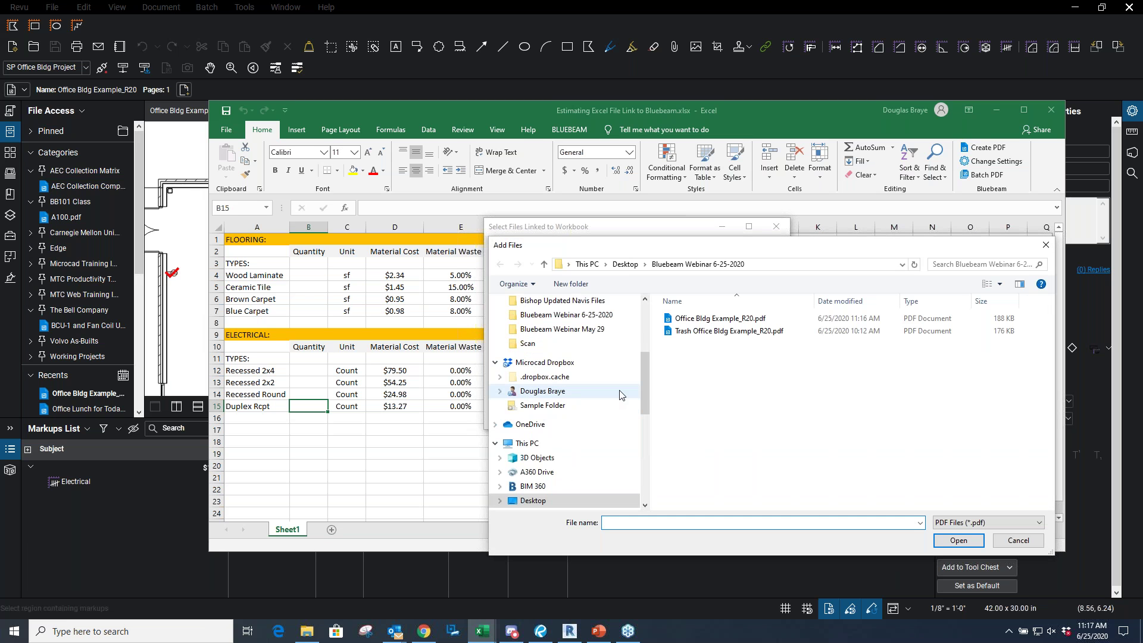
double_click(758, 322)
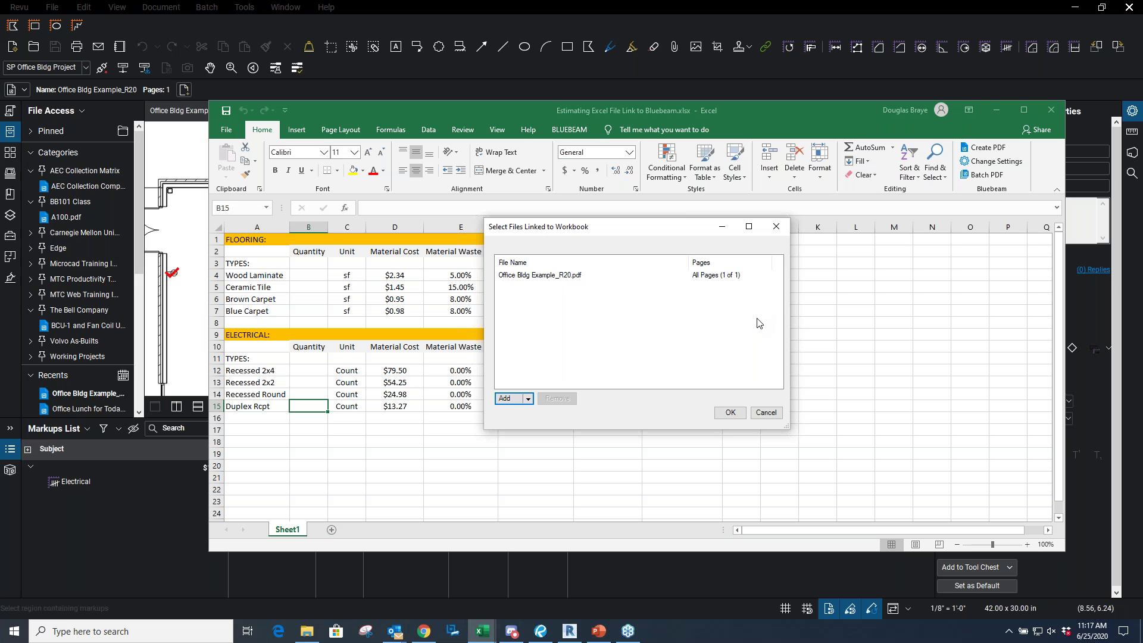
left_click(731, 413)
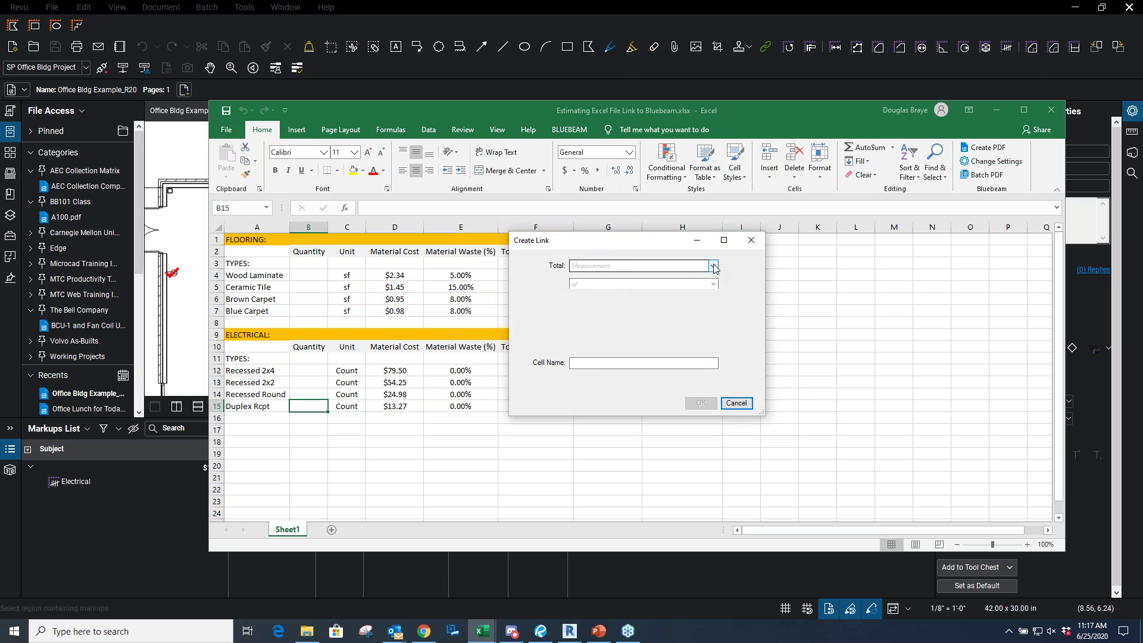
Create the link with Count as the total, filtered by Subject Electrical and Label Duplex Rcpt
left_click(713, 266)
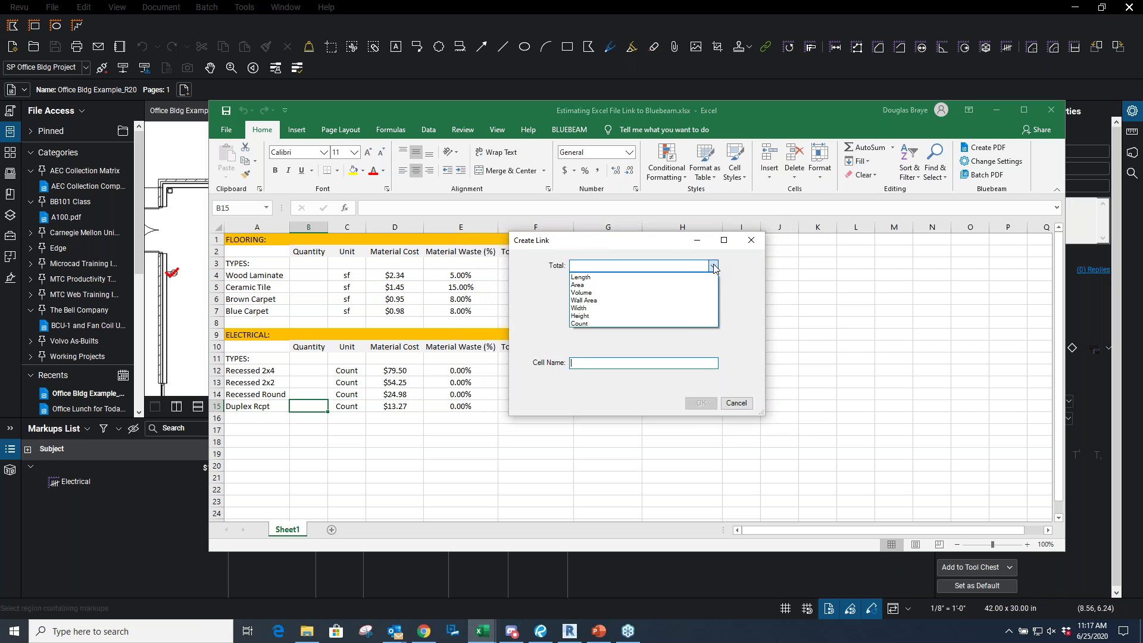
left_click(582, 325)
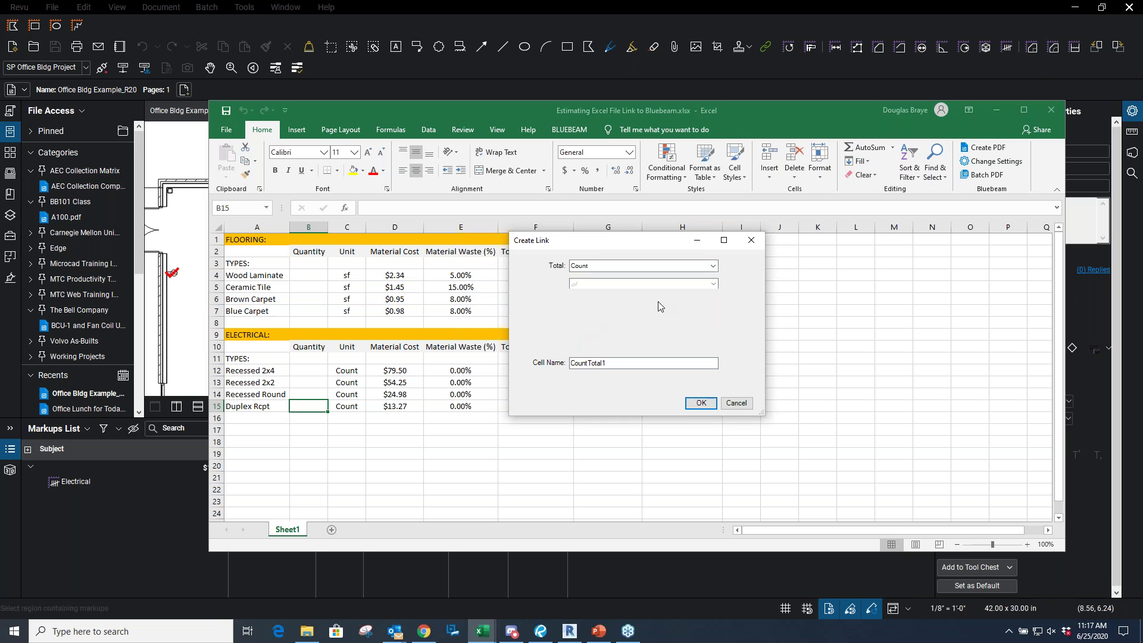
left_click(718, 286)
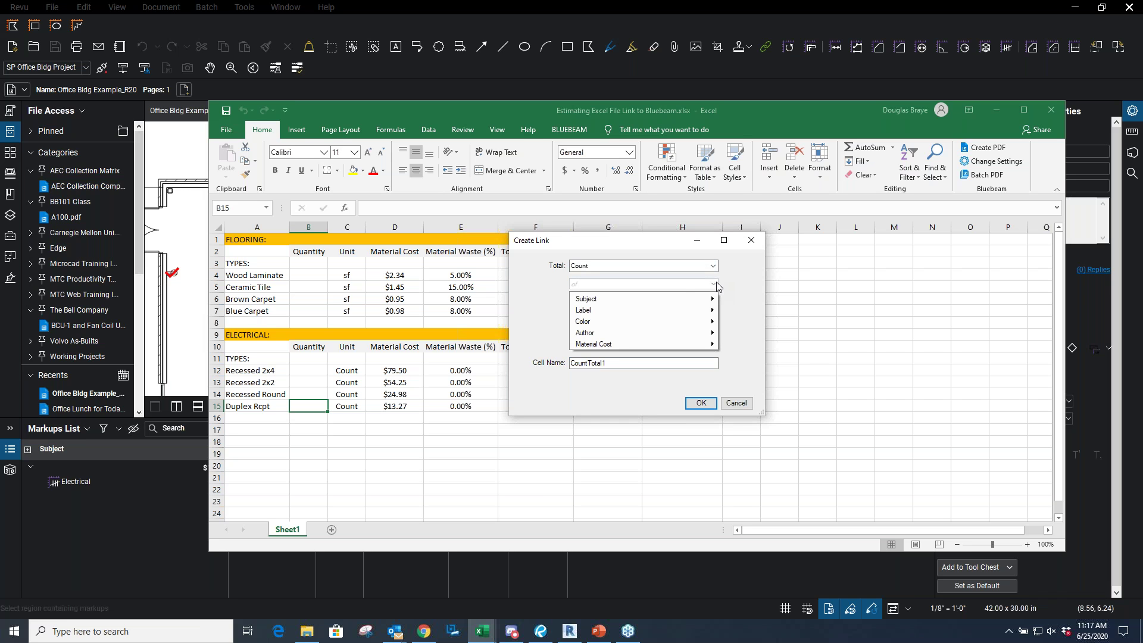
mouse_move(682, 307)
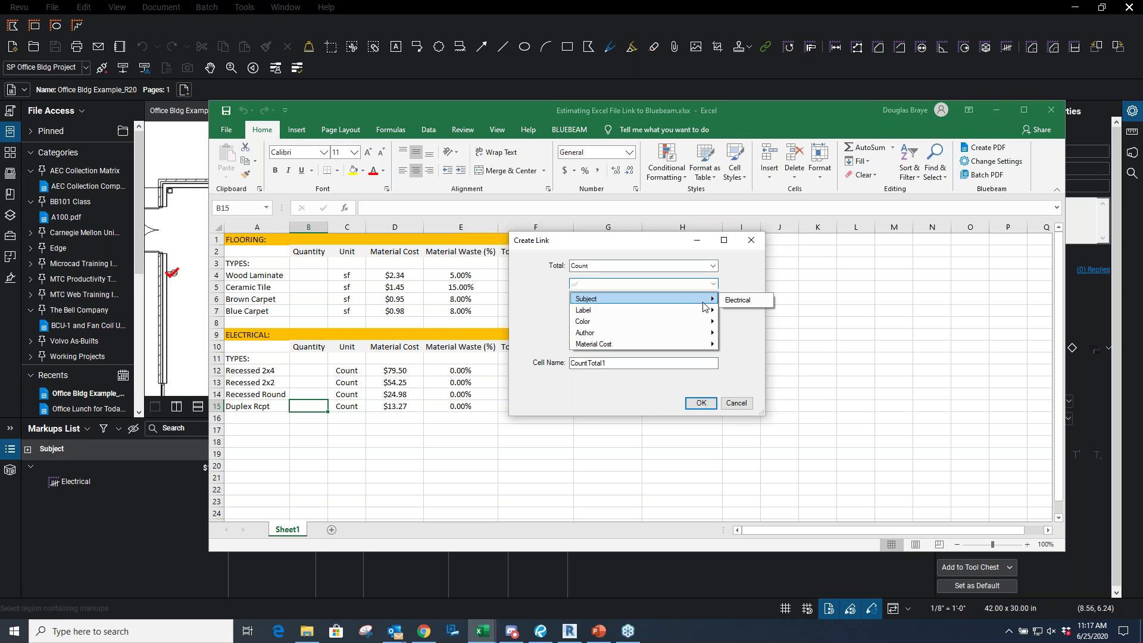
left_click(748, 306)
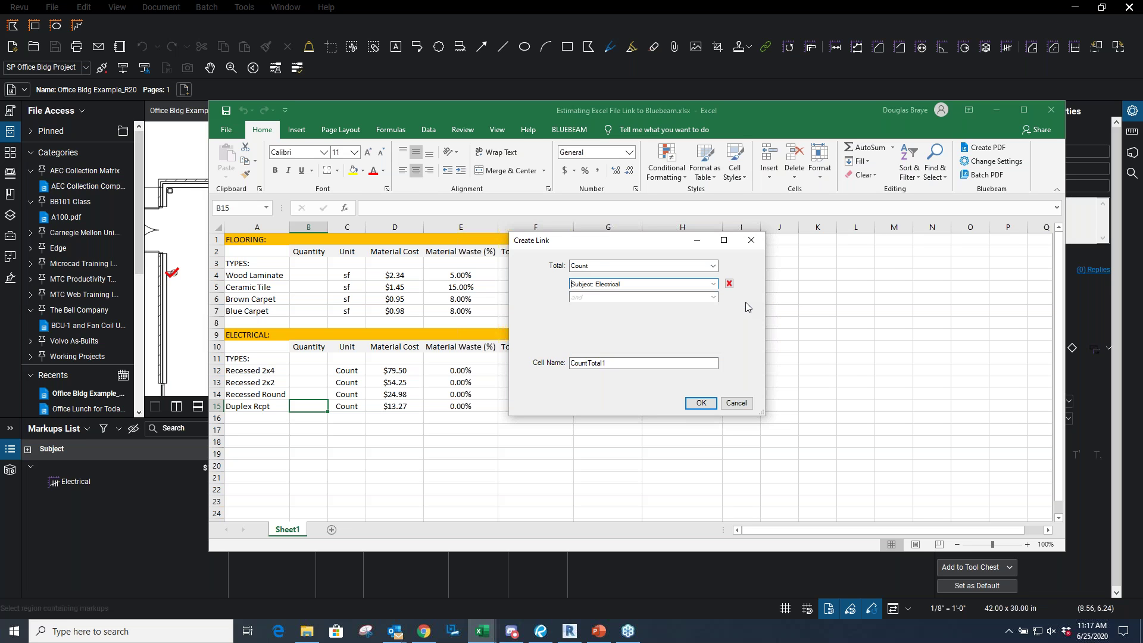
left_click(713, 297)
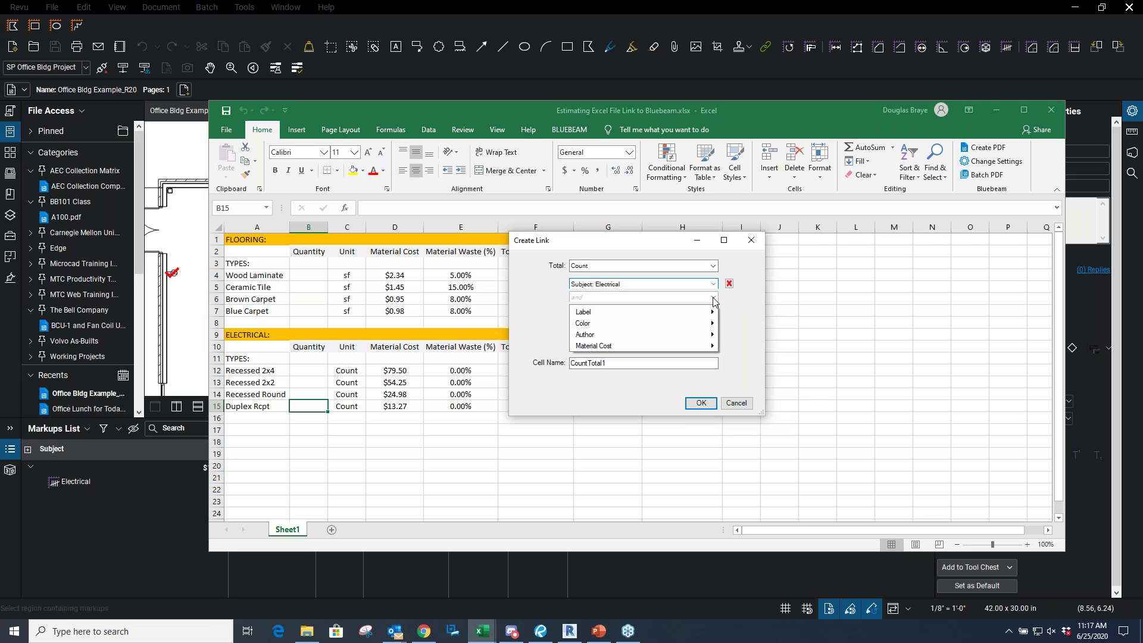
mouse_move(690, 314)
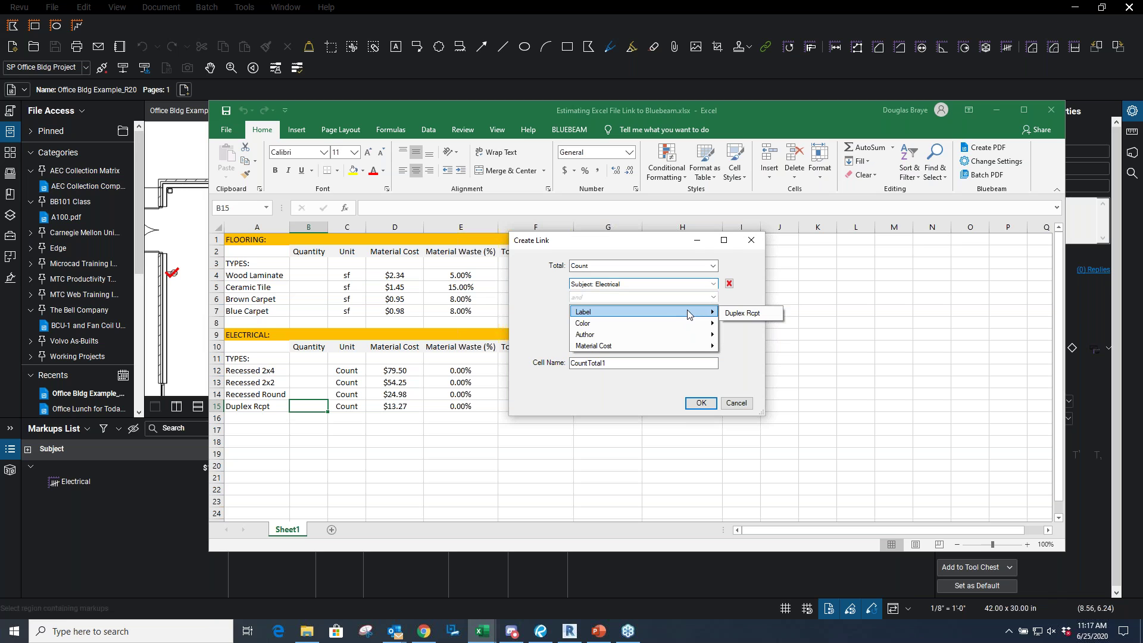
left_click(746, 316)
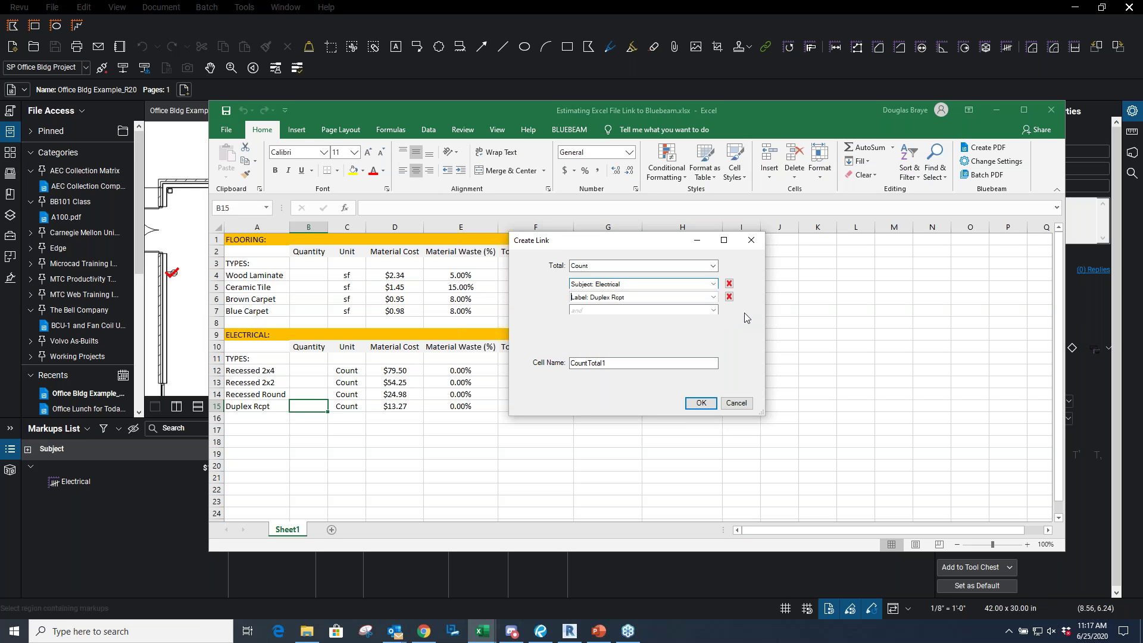
left_click(701, 404)
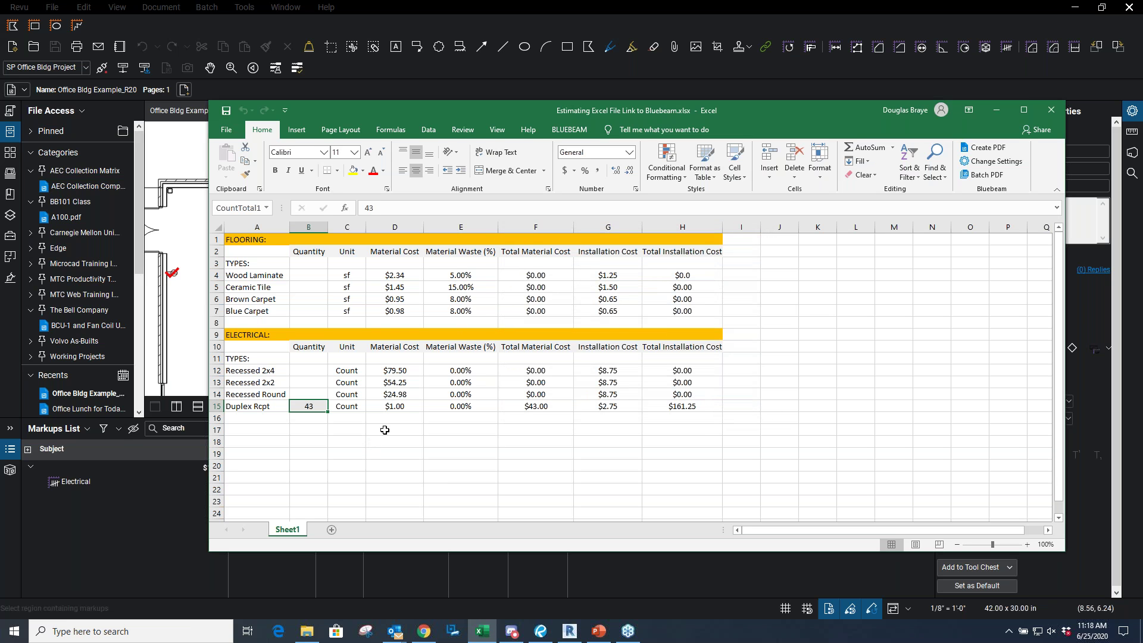
Set the Duplex Rcpt row's Material Cost to 13.27, shifting the workbook window aside to reveal the floor plan
left_click(407, 408)
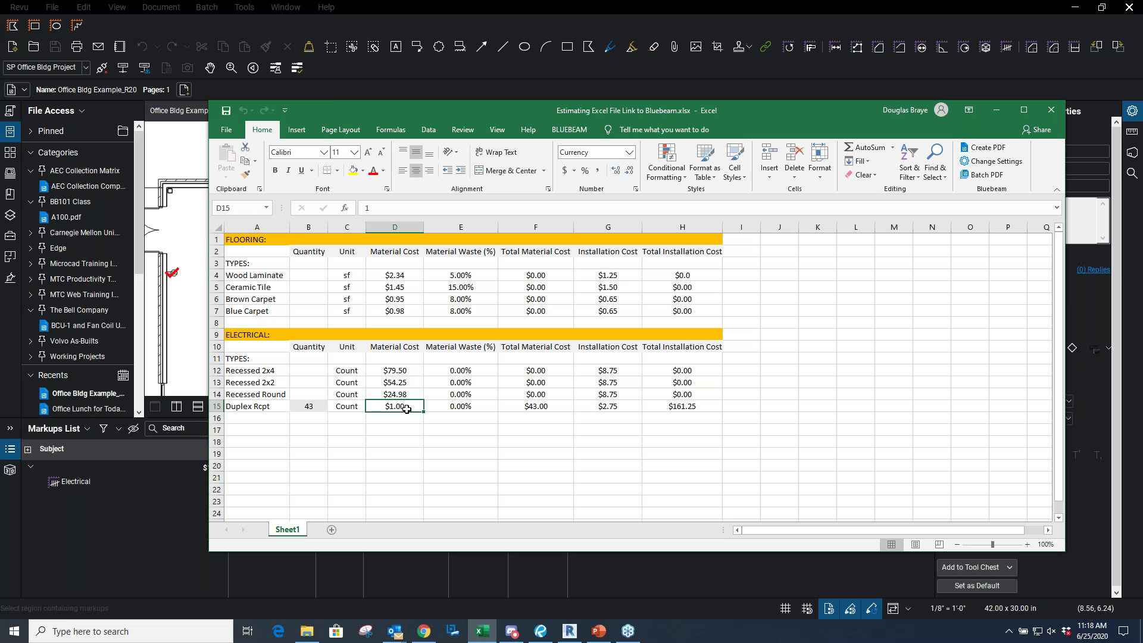
mouse_move(667, 116)
left_mouse_down()
mouse_move(905, 111)
mouse_move(884, 110)
left_mouse_up()
double_click(636, 399)
left_click_drag(632, 399, 582, 399)
type("13.27")
key("Return")
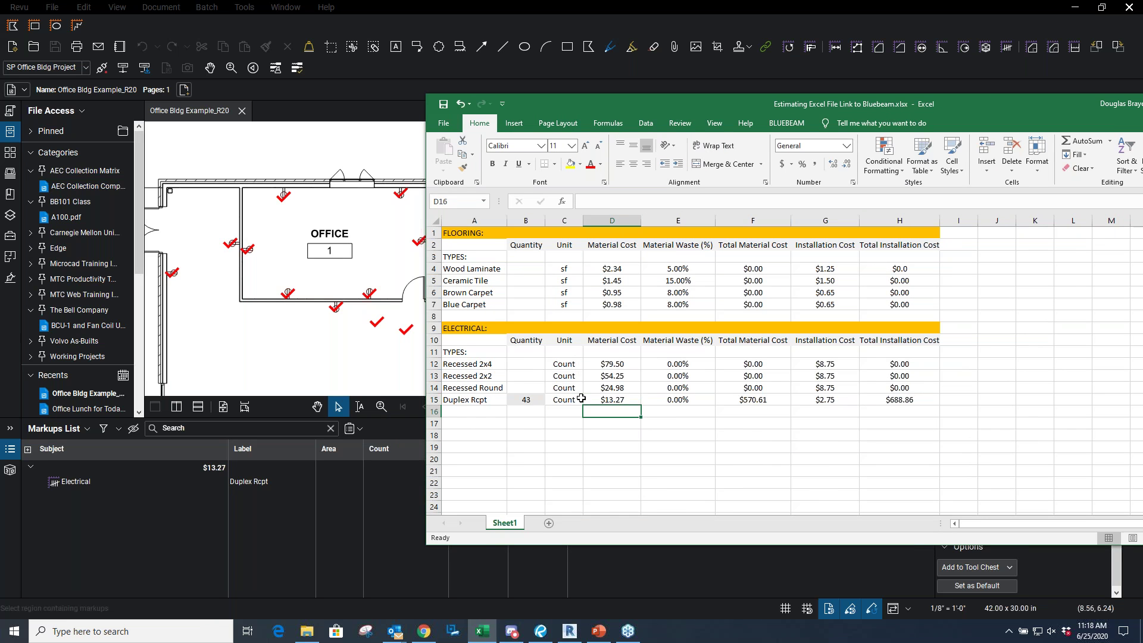
Move the workbook out of the way, switch to Revu, resume the Duplex Rcpt count and add five check marks below Offices 1 and 2
mouse_move(742, 99)
left_mouse_down()
mouse_move(1142, 111)
mouse_move(913, 114)
mouse_move(988, 125)
mouse_move(873, 103)
mouse_move(945, 153)
mouse_move(849, 95)
left_mouse_up()
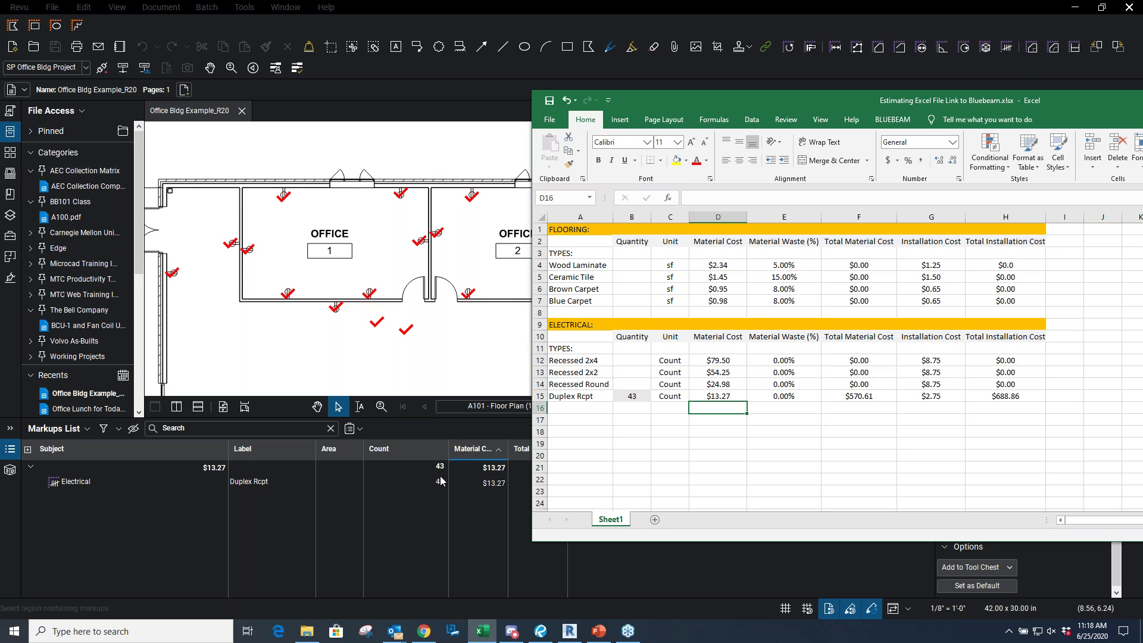
left_click_drag(831, 98, 1142, 118)
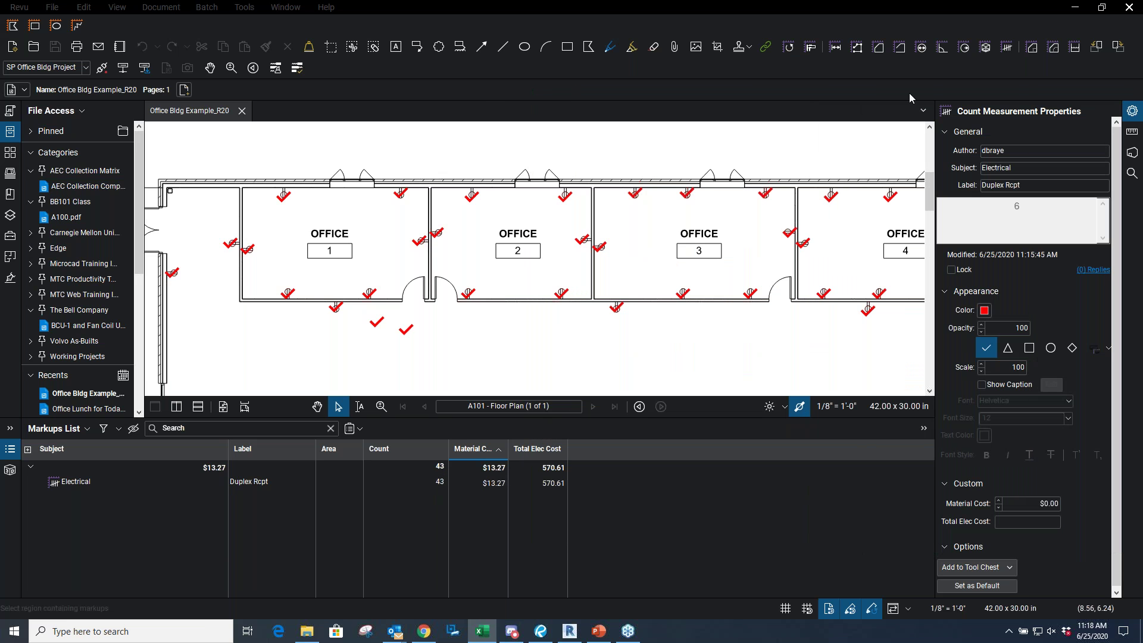
scroll(432, 331, "up", 3)
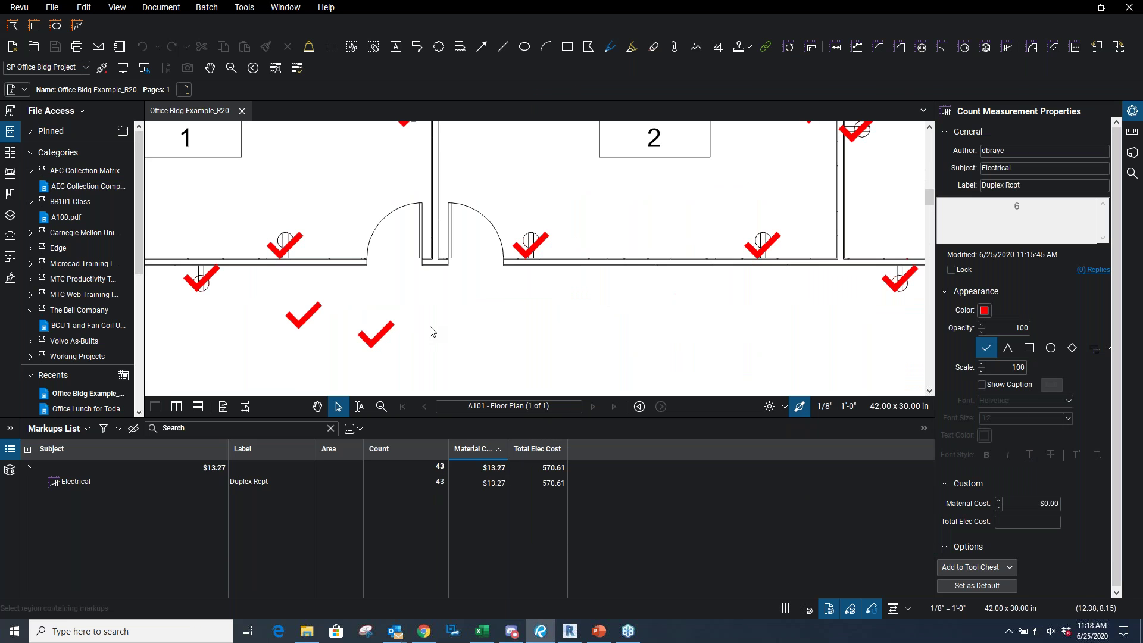
left_click(376, 335)
right_click(385, 337)
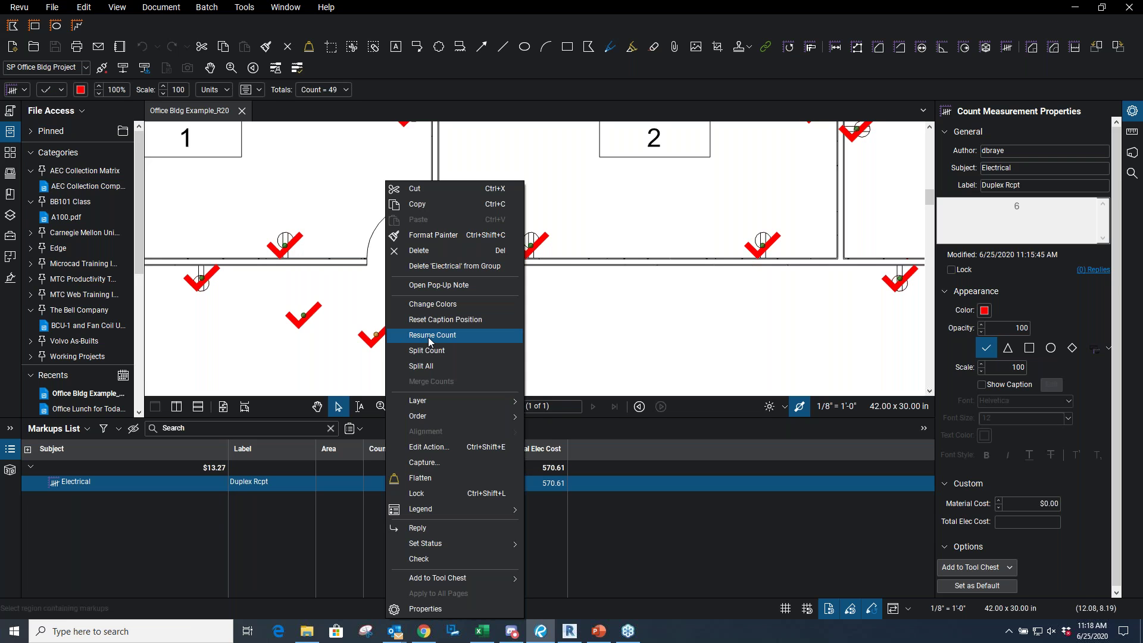
left_click(431, 336)
left_click(461, 332)
left_click(513, 332)
left_click(568, 332)
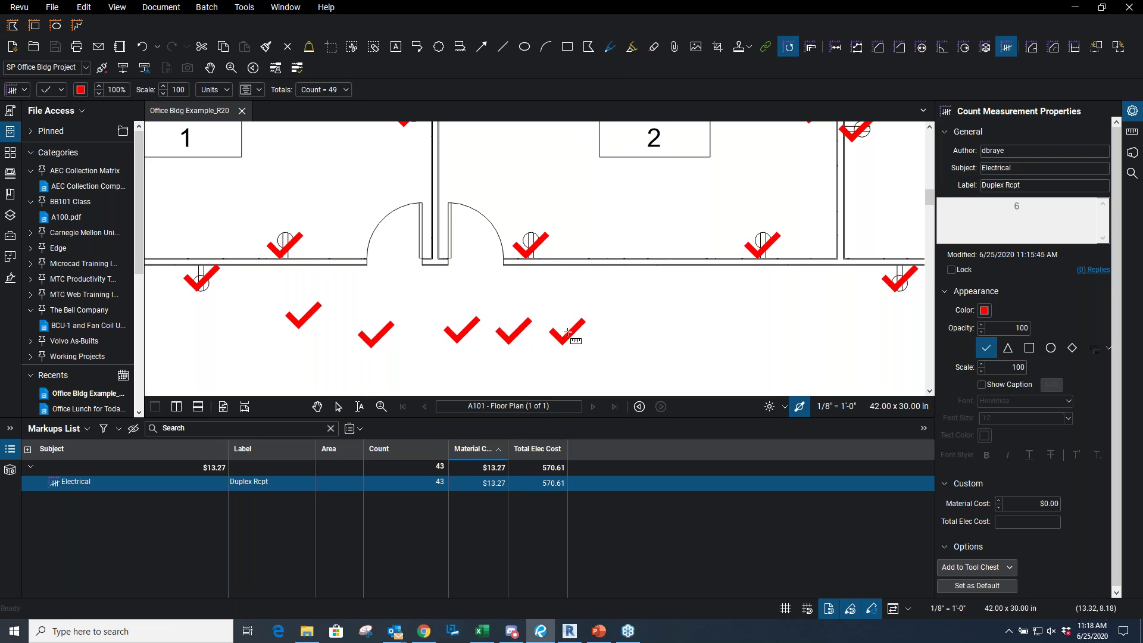
left_click(640, 337)
left_click(733, 340)
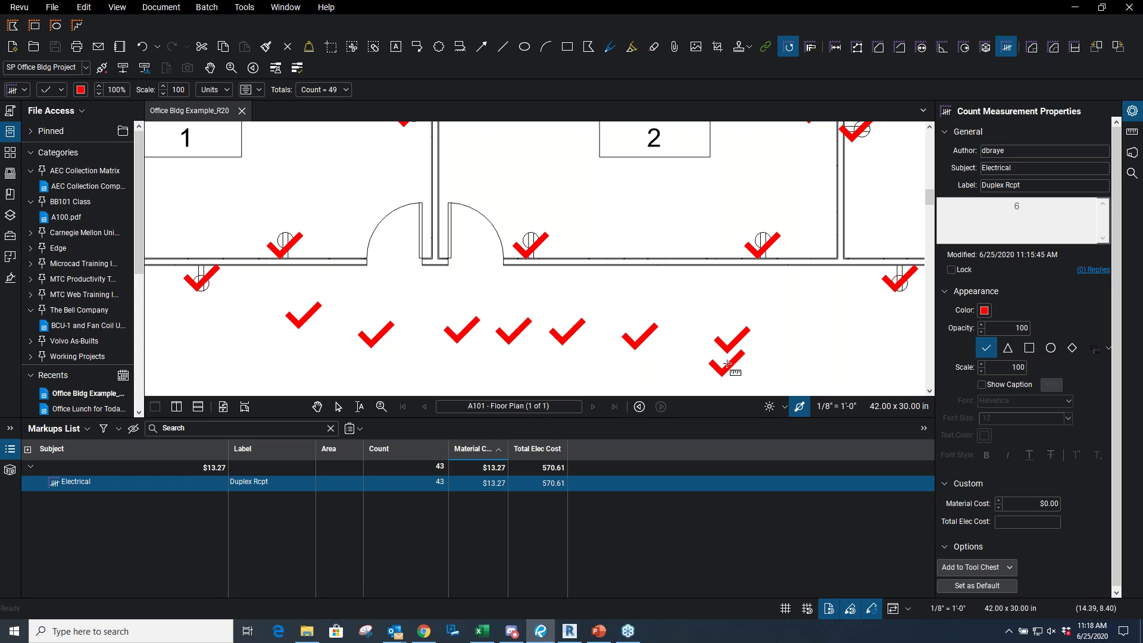
key("Escape")
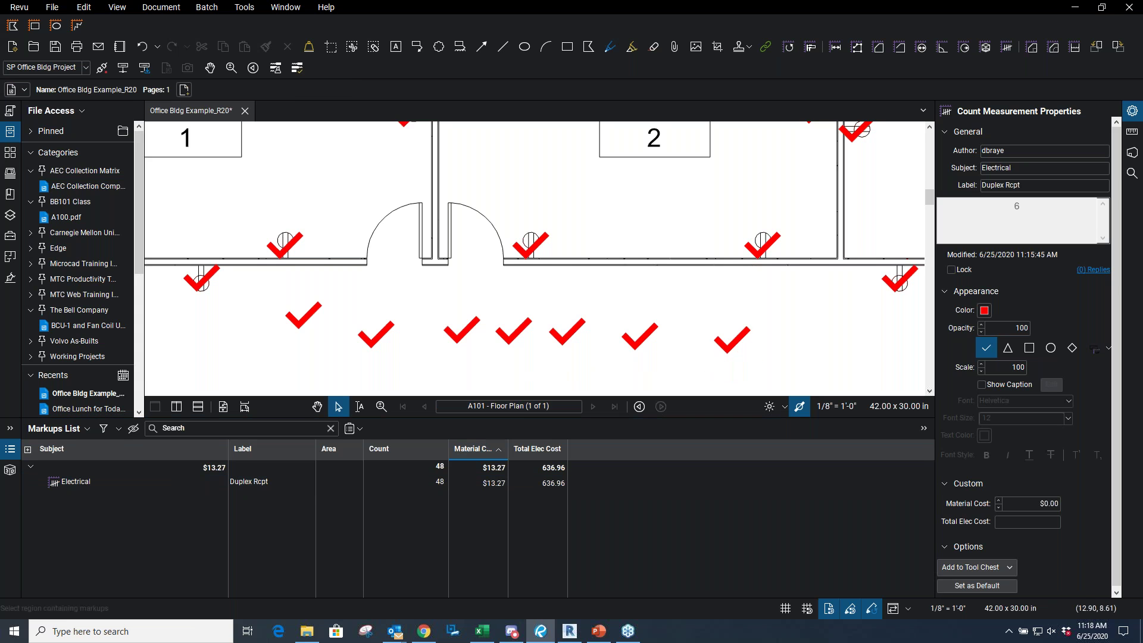
Switch to the Excel workbook and compare the linked Duplex Rcpt quantity with the count in Revu's Markups List
left_click(482, 631)
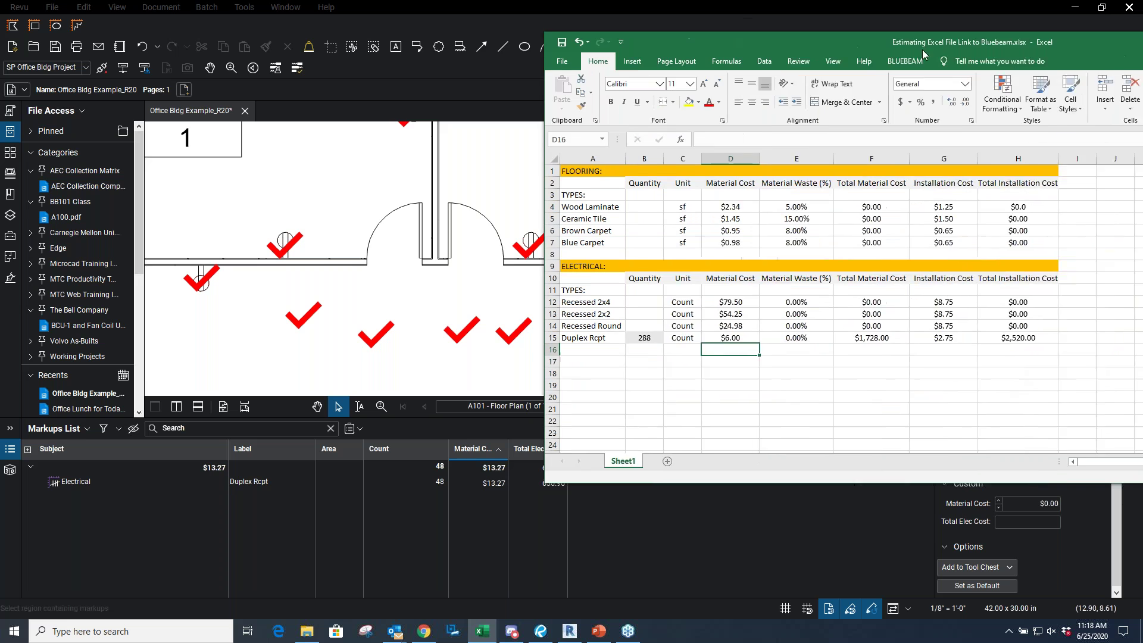
left_click_drag(755, 77, 1142, 138)
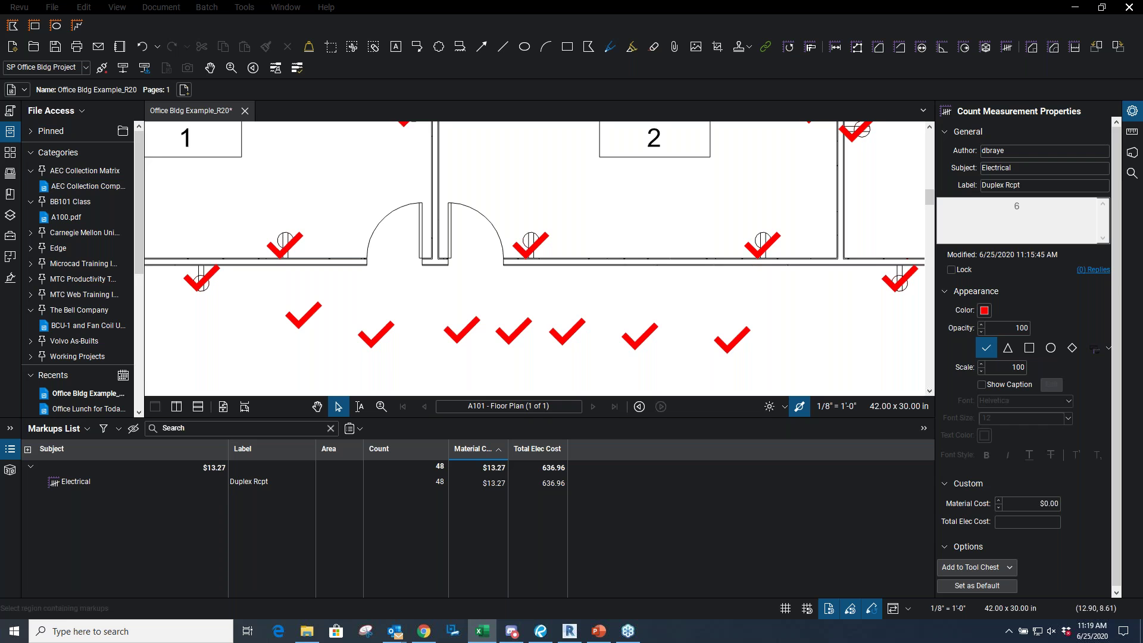
scroll(502, 363, "down", 2)
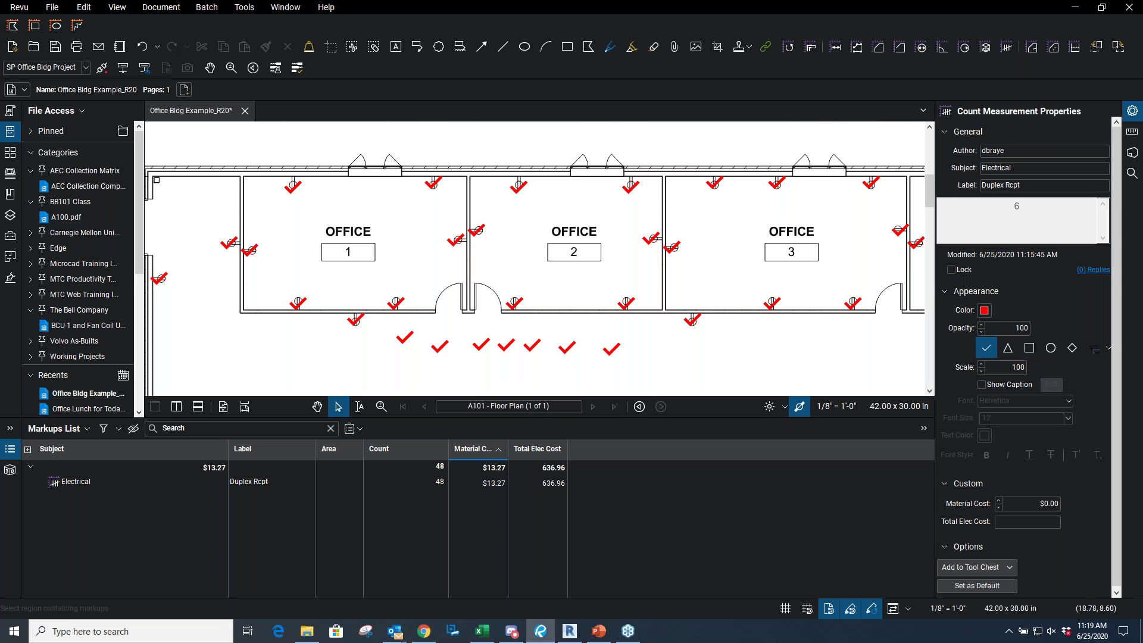
key("alt+Tab")
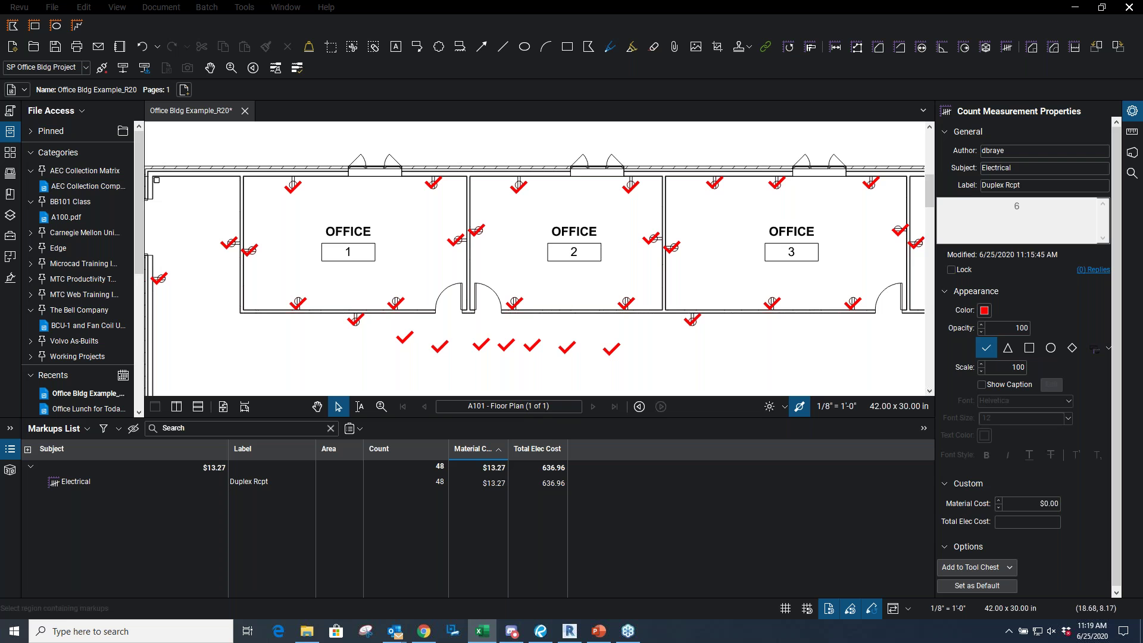
left_click_drag(1142, 84, 880, 146)
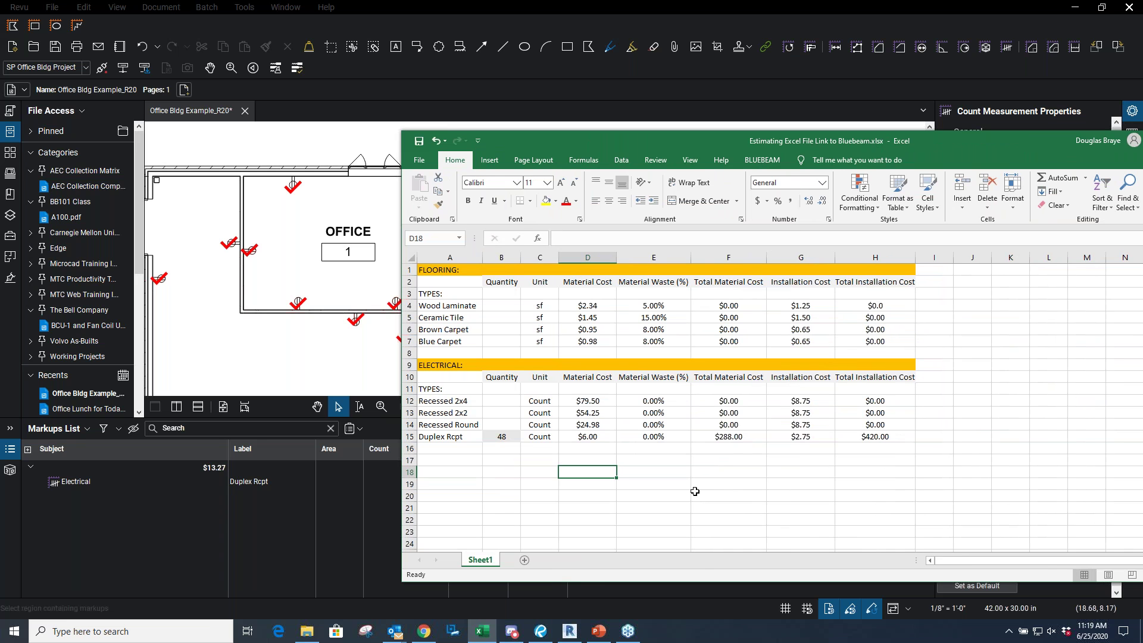
left_click_drag(655, 141, 899, 143)
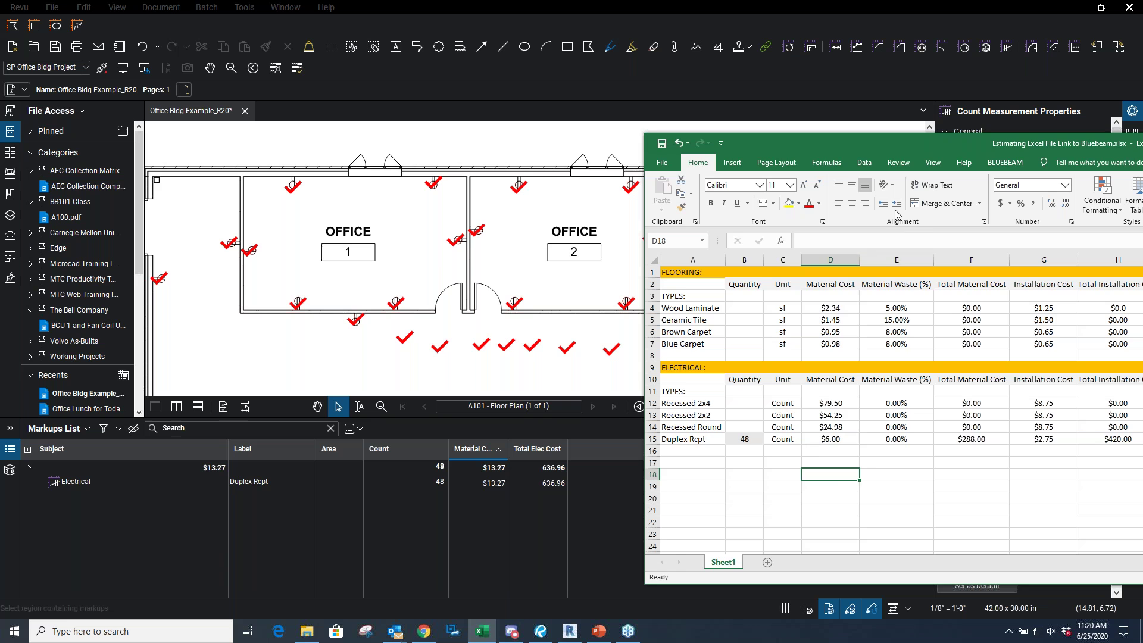
left_click_drag(904, 140, 1142, 143)
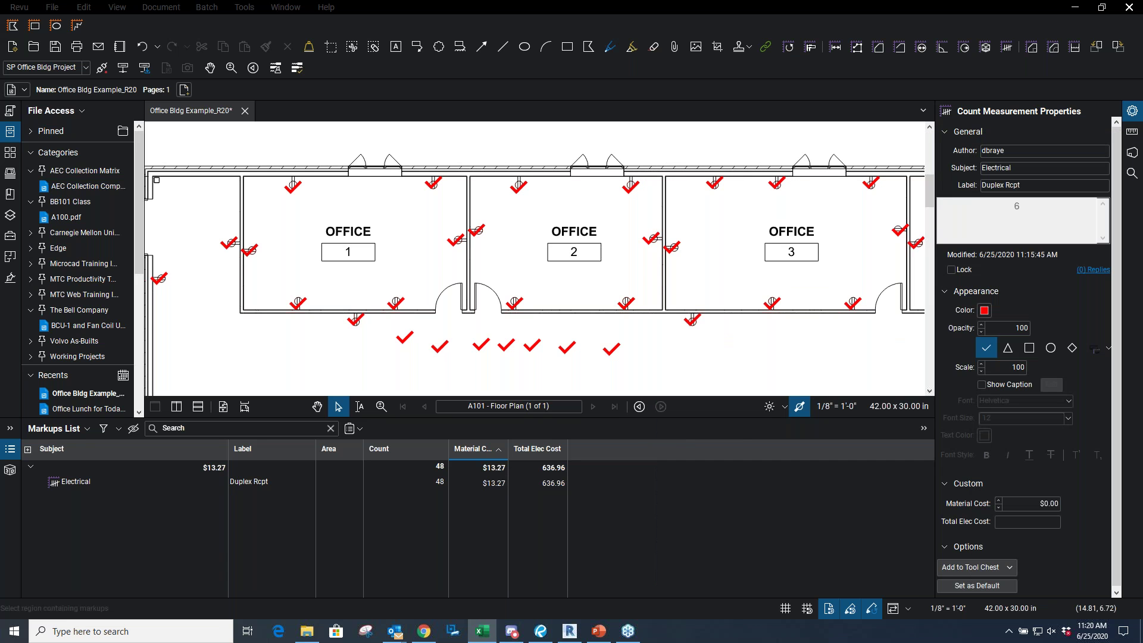
Return to the floor plan in Revu and display its list of defined Spaces beside Offices 4 and 5
left_click(656, 343)
scroll(557, 332, "down", 1)
scroll(557, 332, "down", 1)
scroll(661, 341, "down", 1)
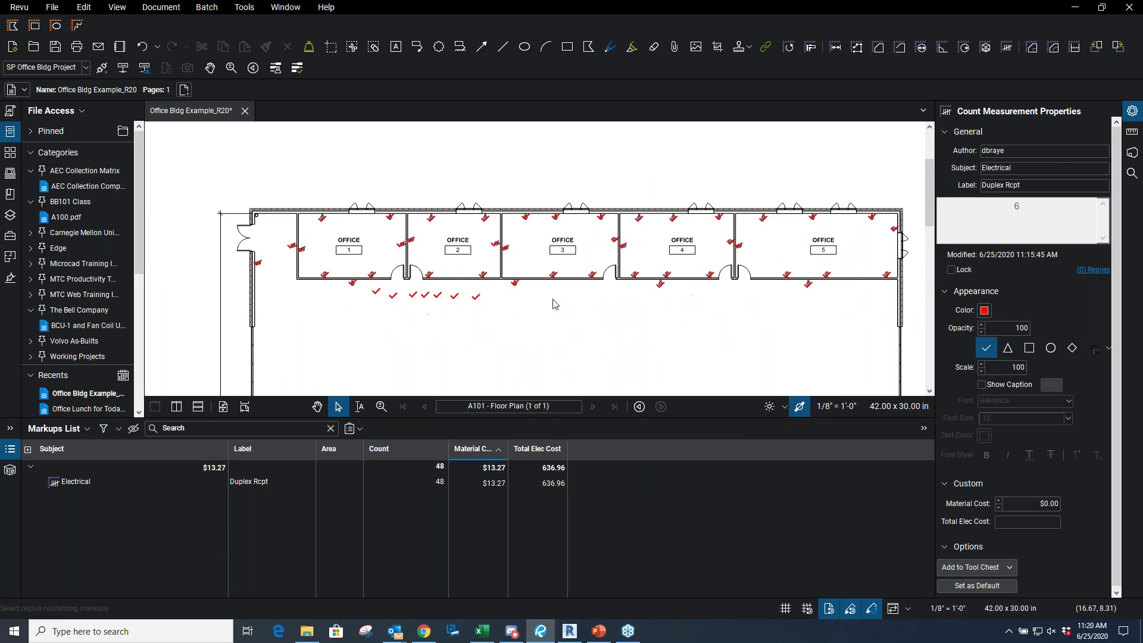
left_click_drag(589, 307, 489, 312)
scroll(768, 247, "up", 2)
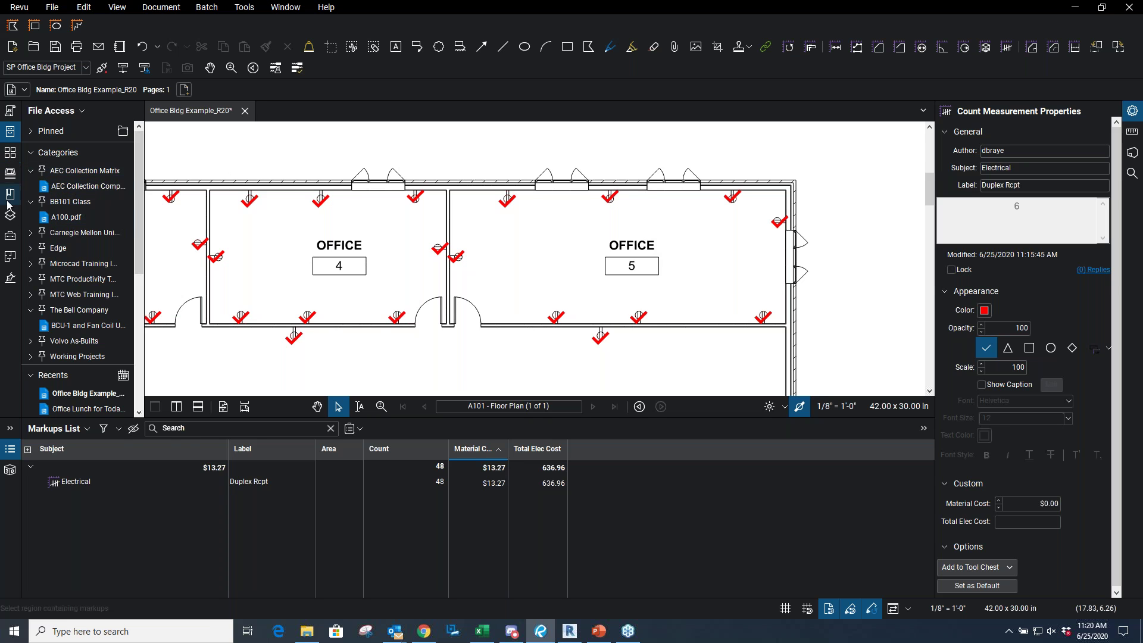
left_click(9, 257)
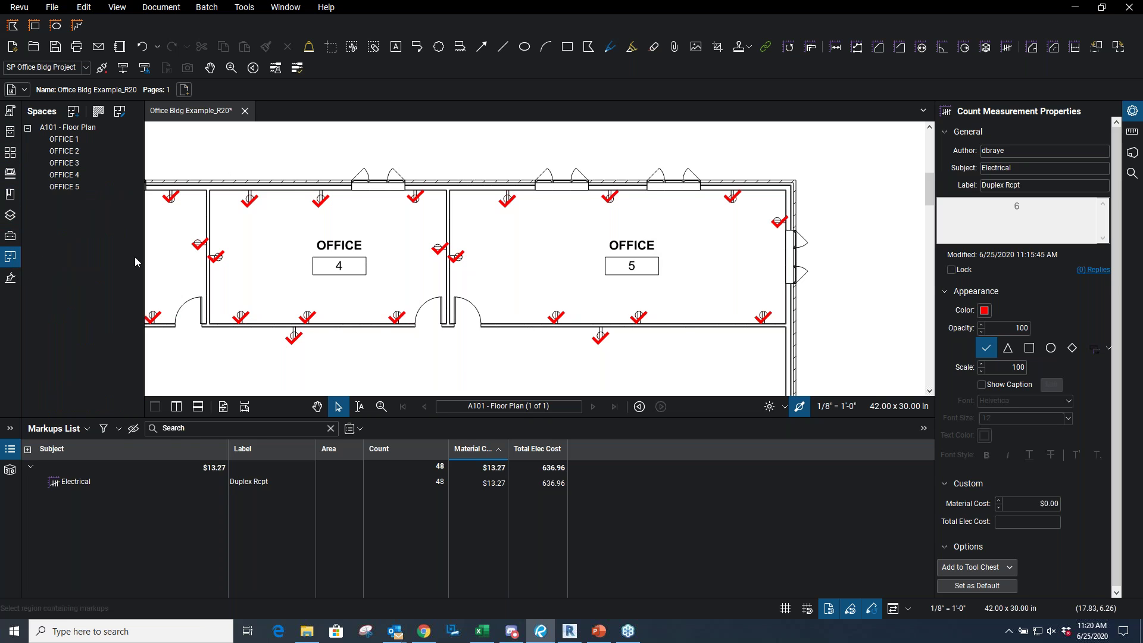
Create an area measurement from the Office 5 space and select it in the Markups List
left_click(71, 188)
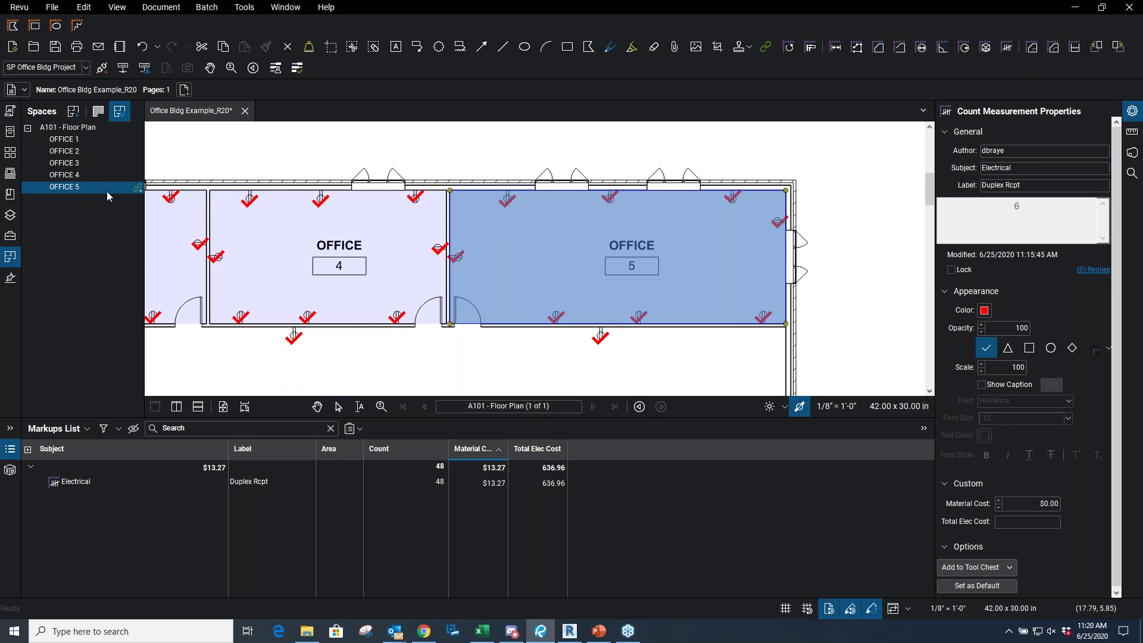
right_click(78, 188)
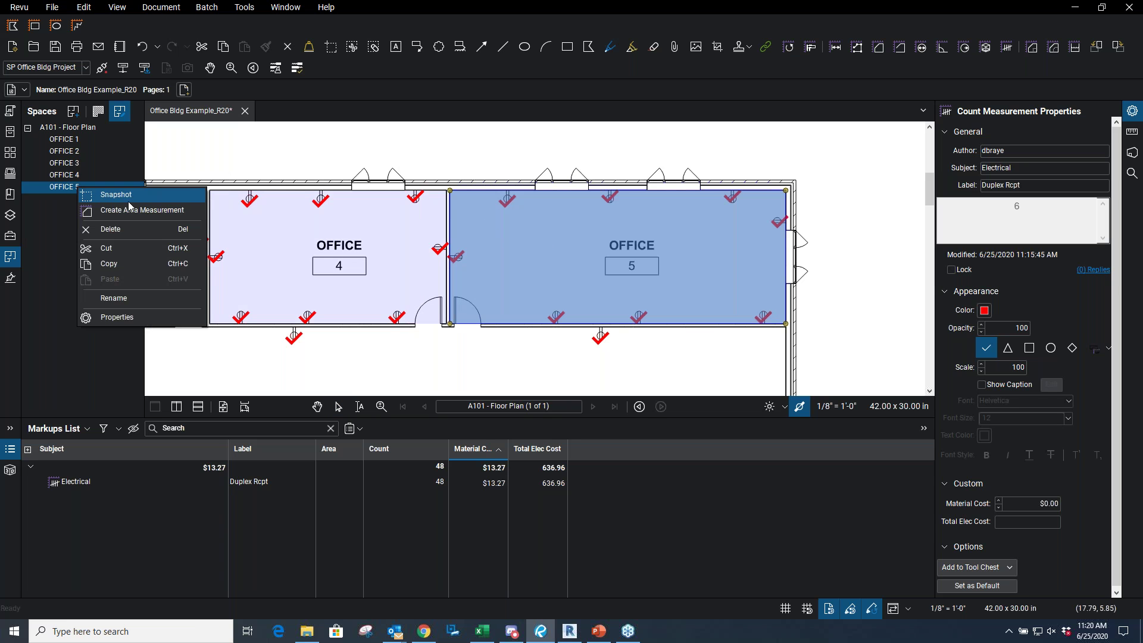
left_click(152, 214)
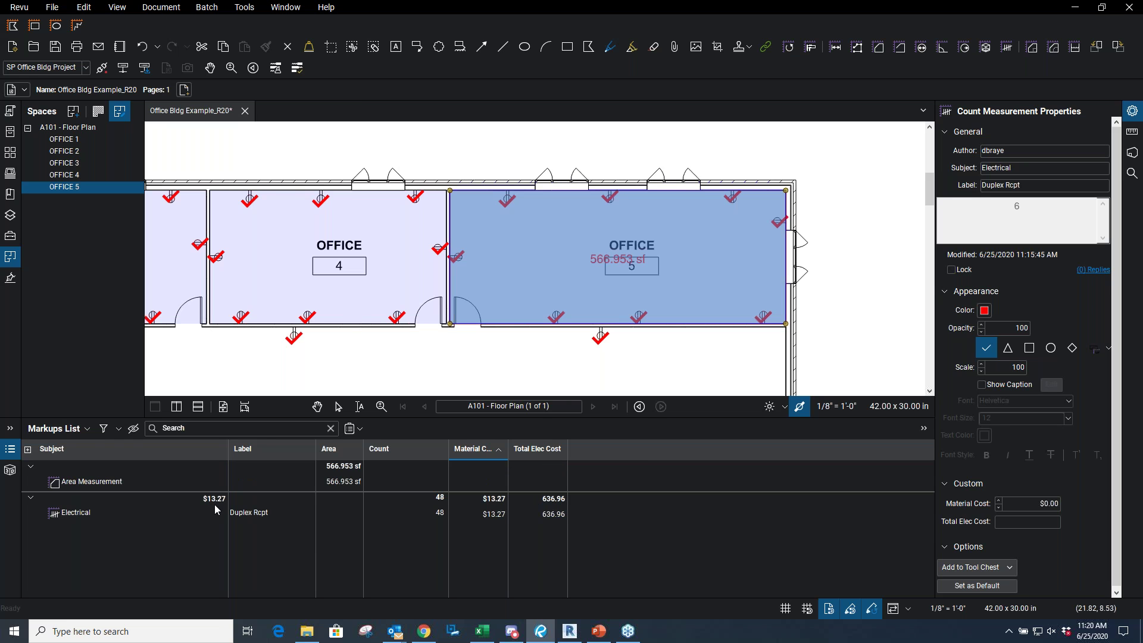
left_click(92, 484)
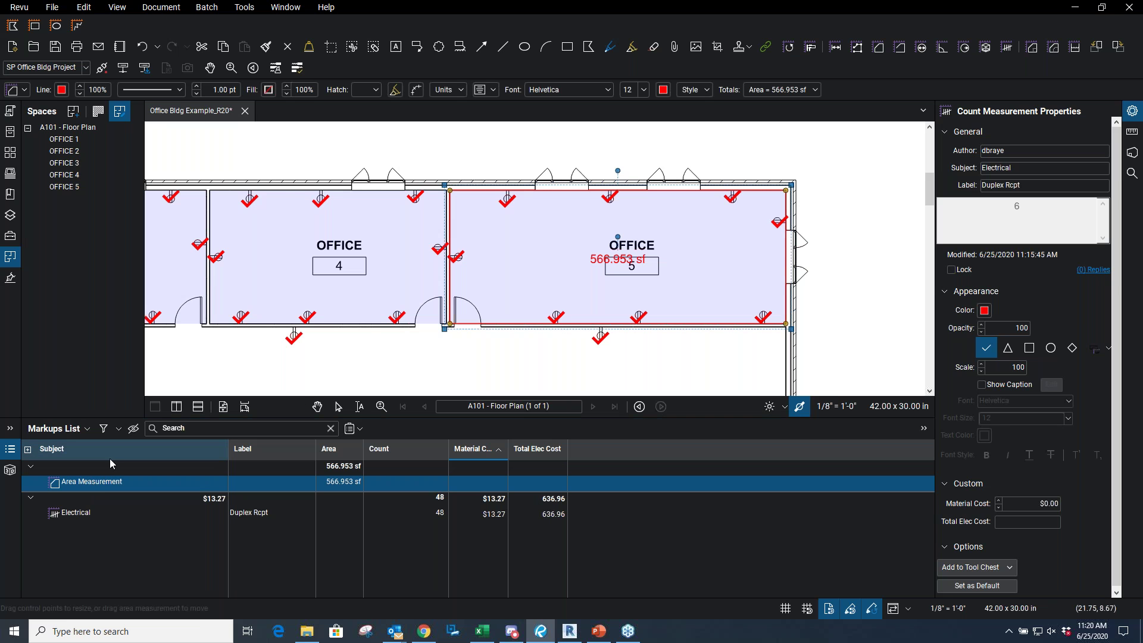
left_click(91, 502)
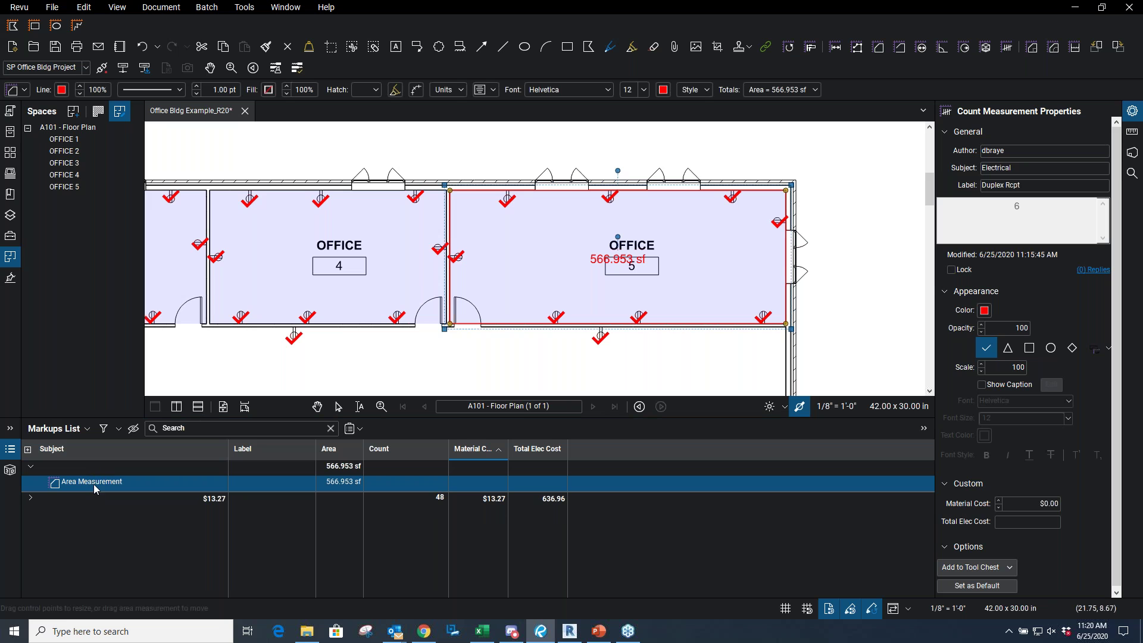
left_click(96, 515)
left_click(77, 483)
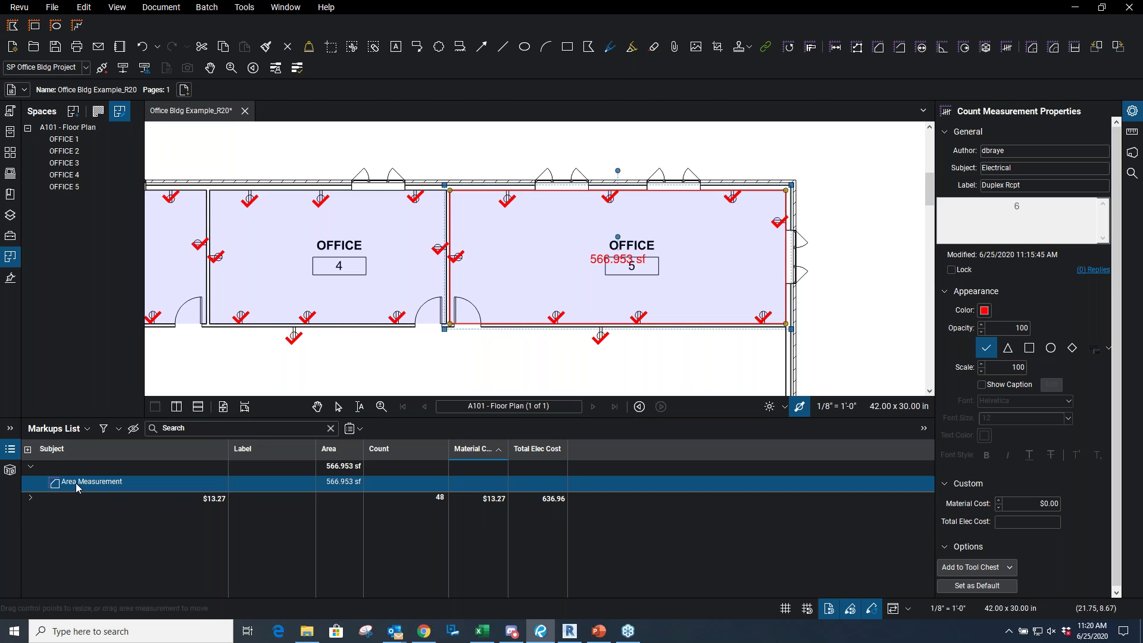
Display the measurement properties of the selected Office 5 area and widen their display until all fields are readable
left_click(1132, 153)
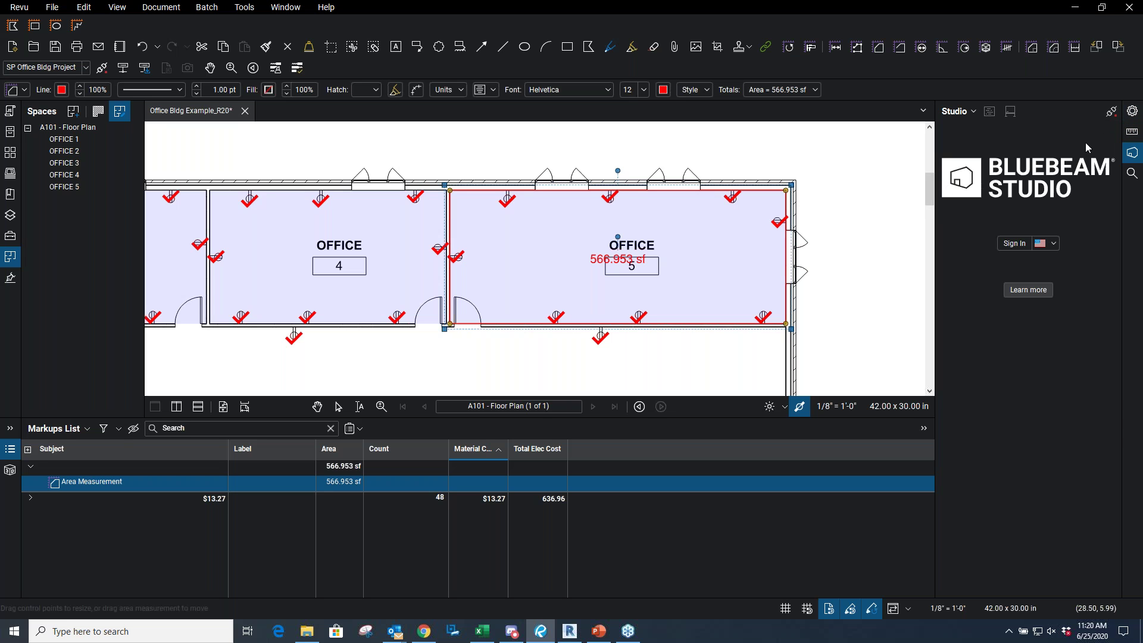
left_click(1132, 131)
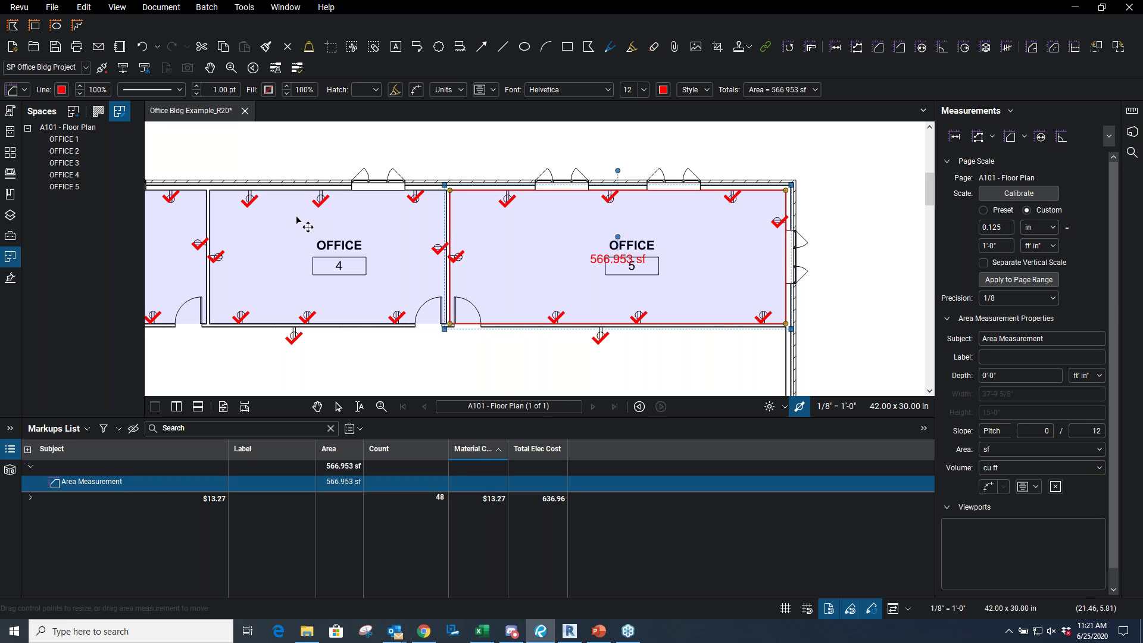
right_click(1135, 179)
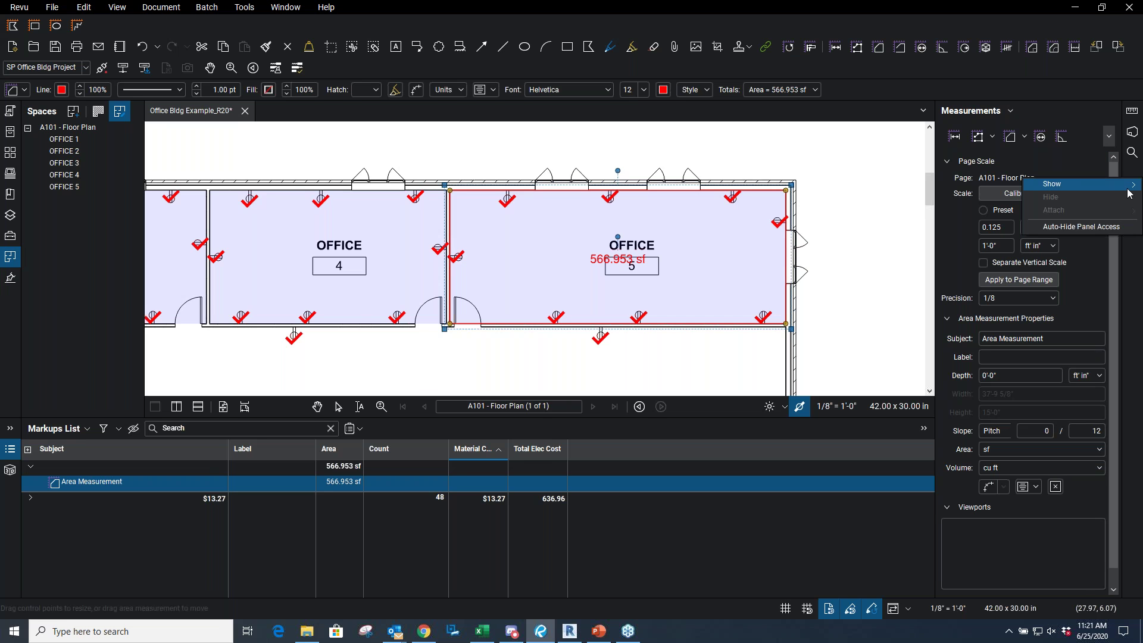
left_click(1082, 227)
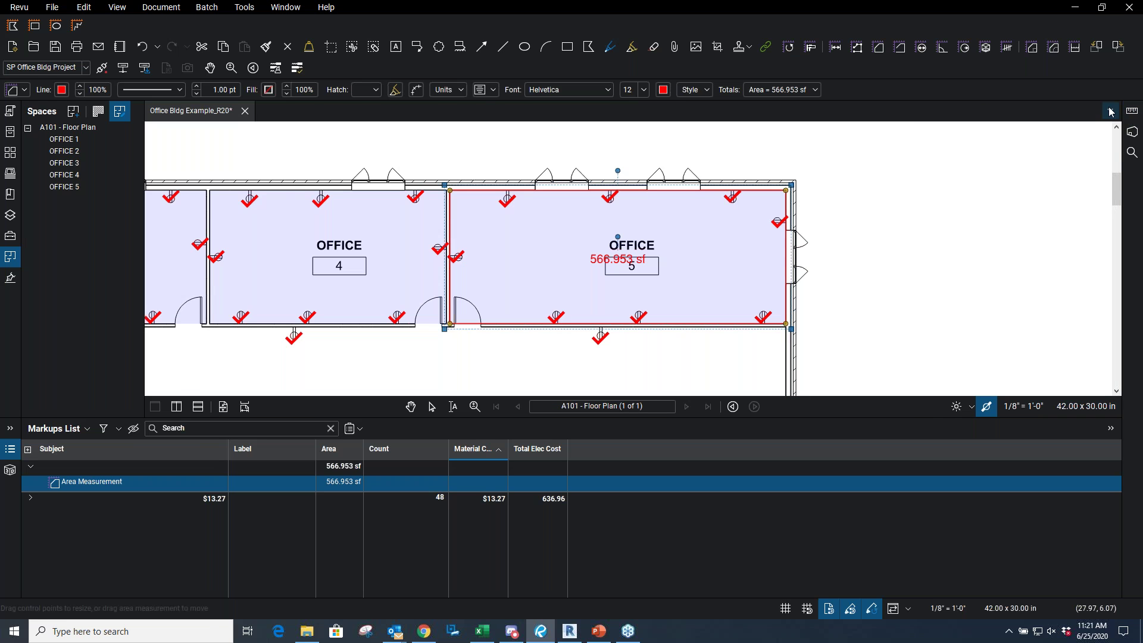
left_click_drag(1122, 151, 1054, 151)
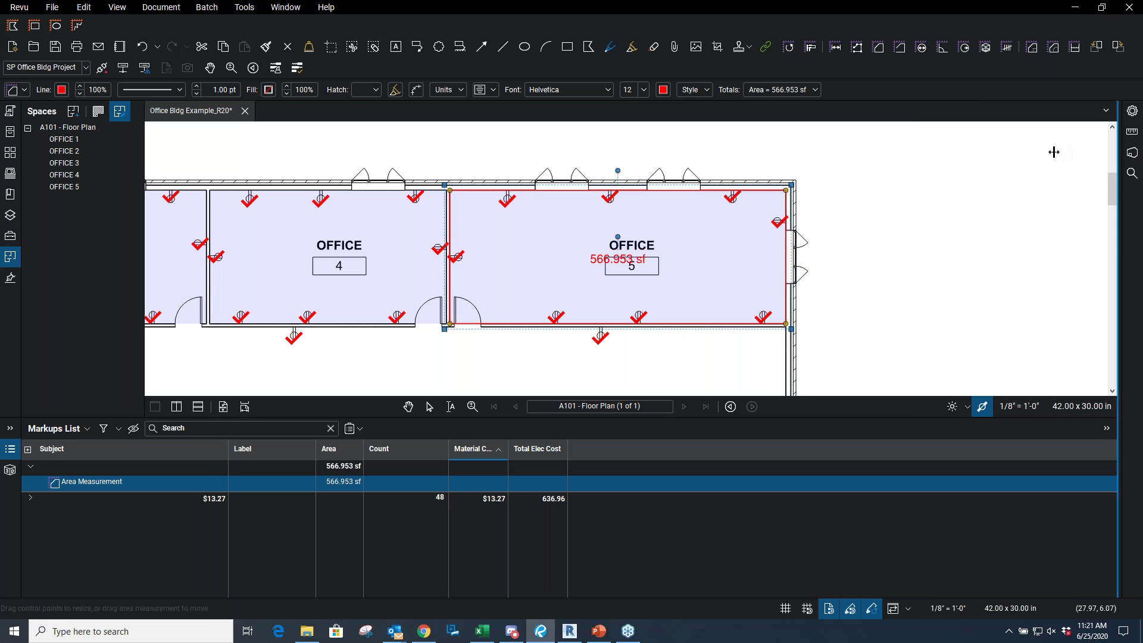
left_click(1133, 112)
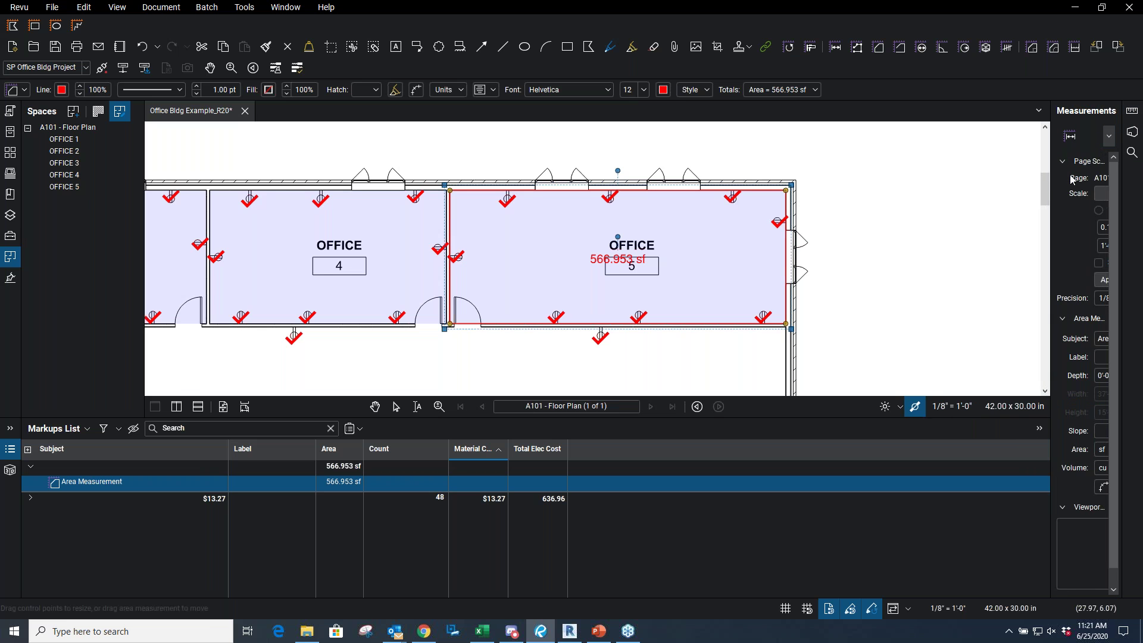
left_click_drag(1053, 186, 875, 186)
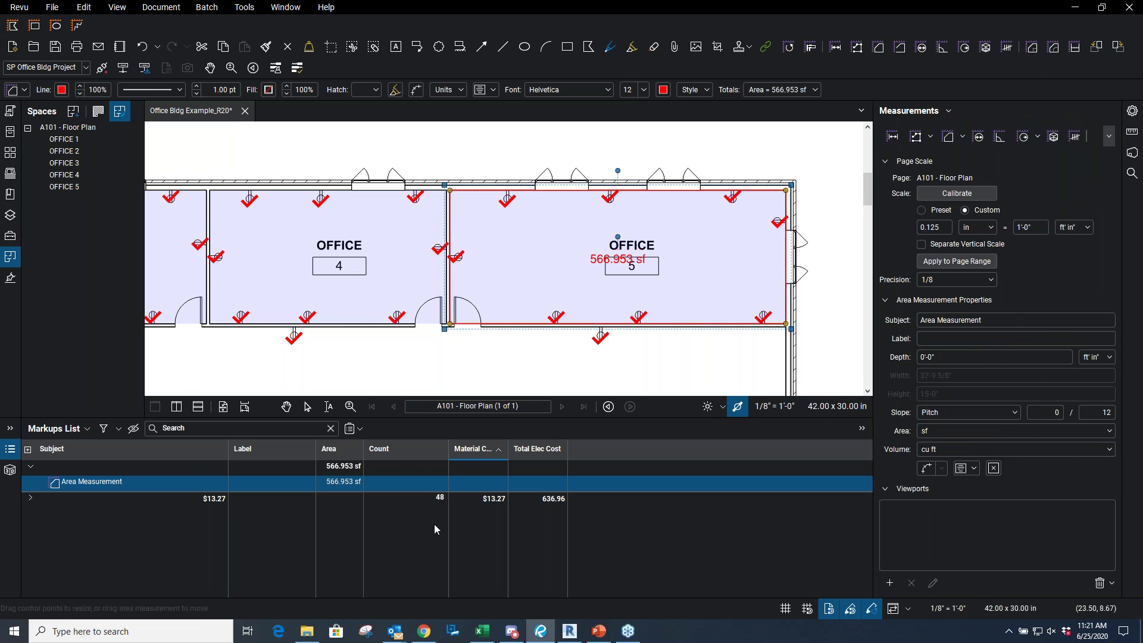
Expand the Electrical group in the Markups List and change the Office 5 area measurement's subject to Flooring
left_click(56, 501)
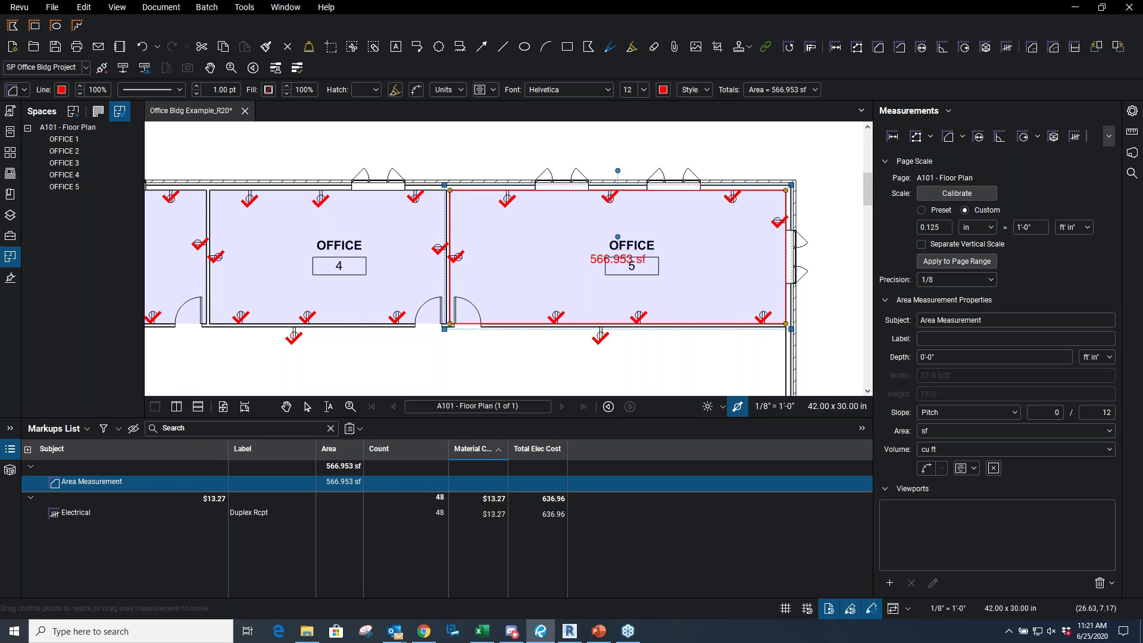
left_click(950, 110)
left_click(1003, 106)
left_click(66, 517)
left_click(79, 483)
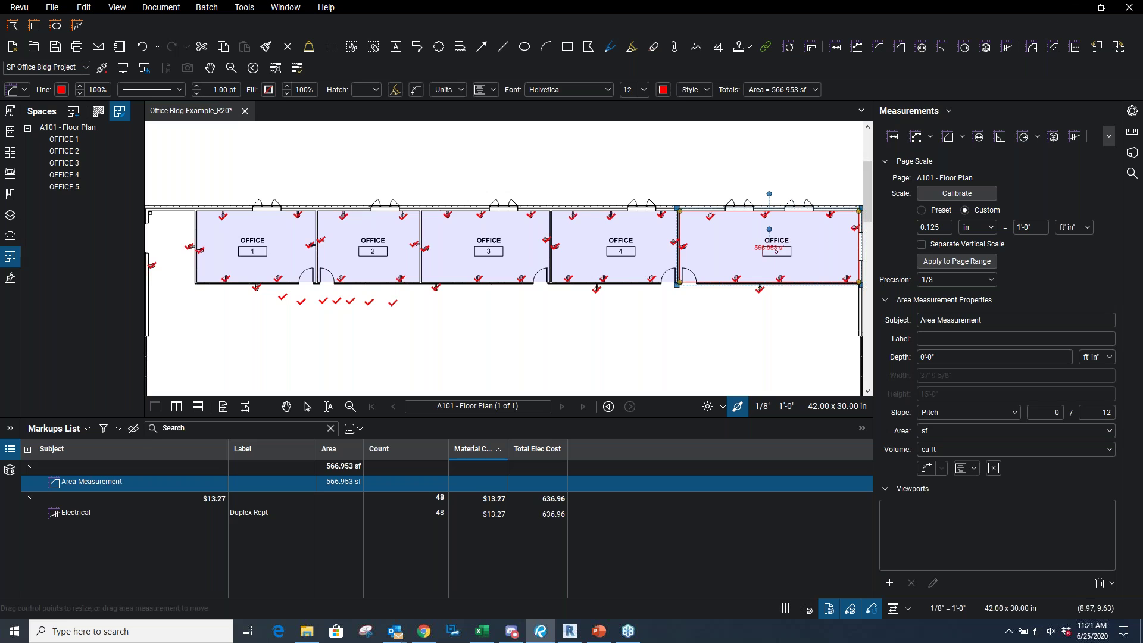
left_click(126, 483)
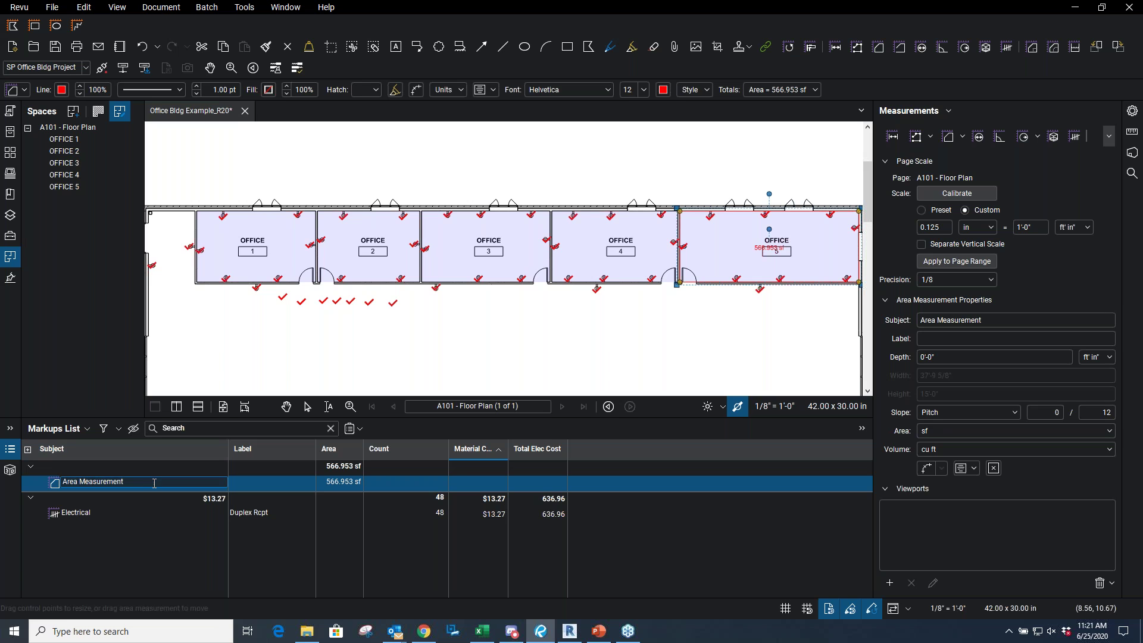
left_click_drag(154, 483, 51, 481)
type("Flooring")
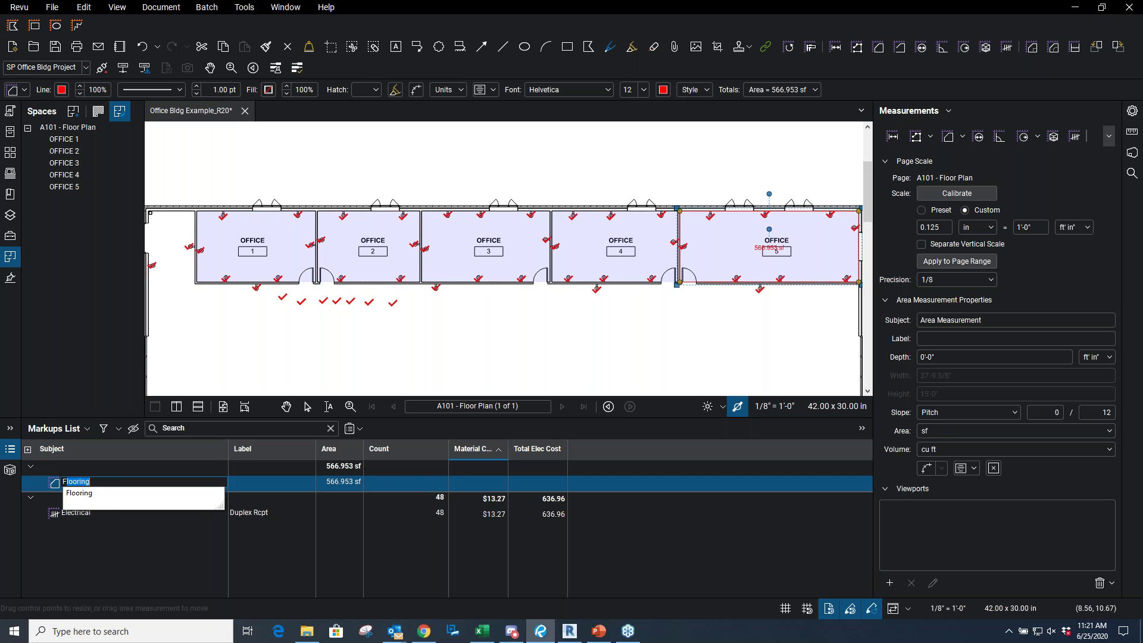
left_click(76, 497)
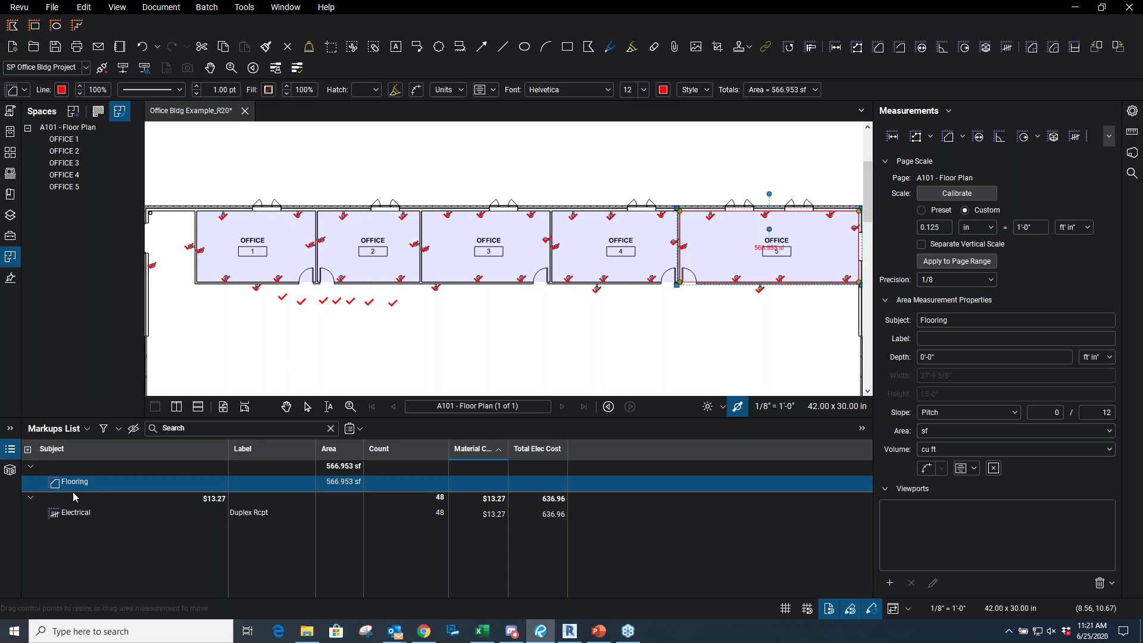
Set the Flooring measurement's label to Wood Laminate and save the floor plan
left_click(250, 488)
type("W Flange Column")
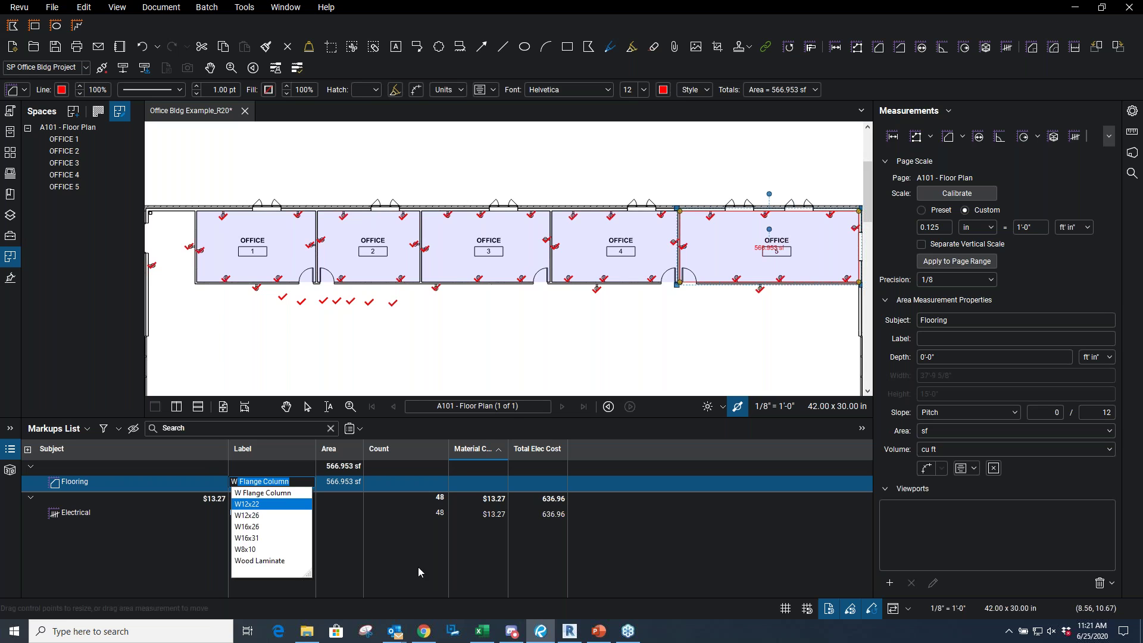
left_click(283, 561)
left_click(341, 554)
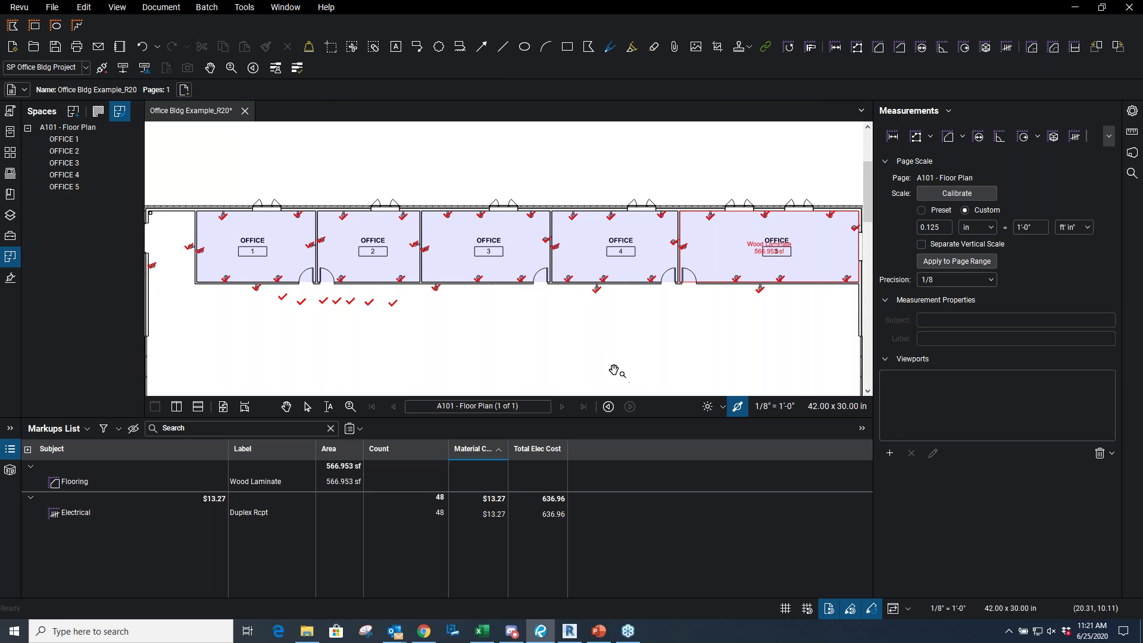
left_click(60, 47)
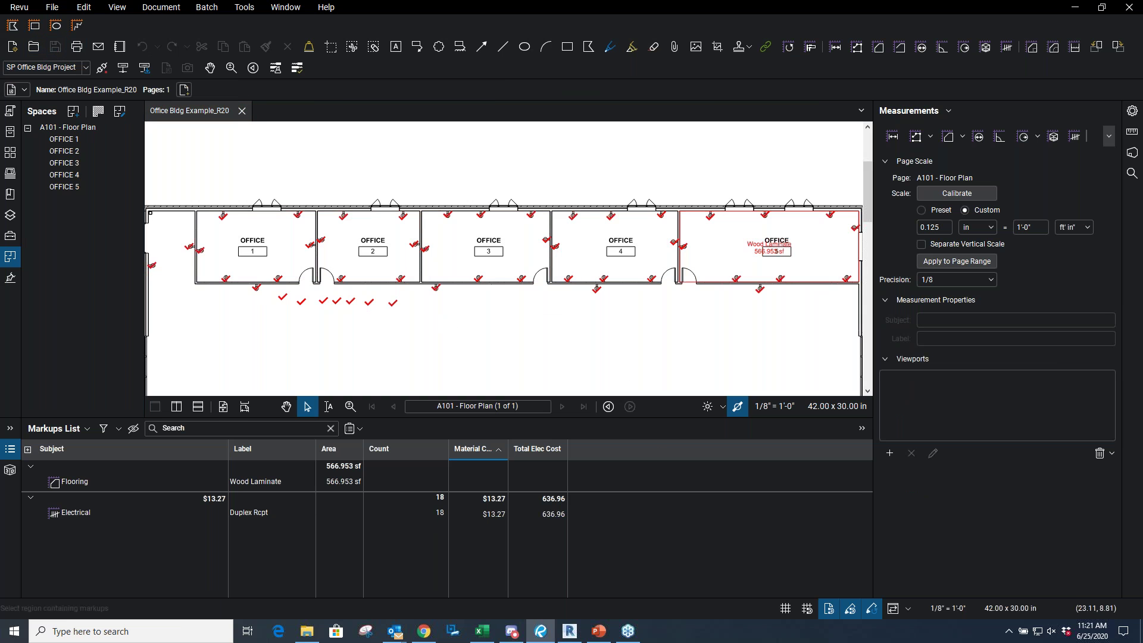
Switch to the Excel workbook and start a quantity link in the Wood Laminate Quantity cell B4, with Area as its total
key("alt+Tab")
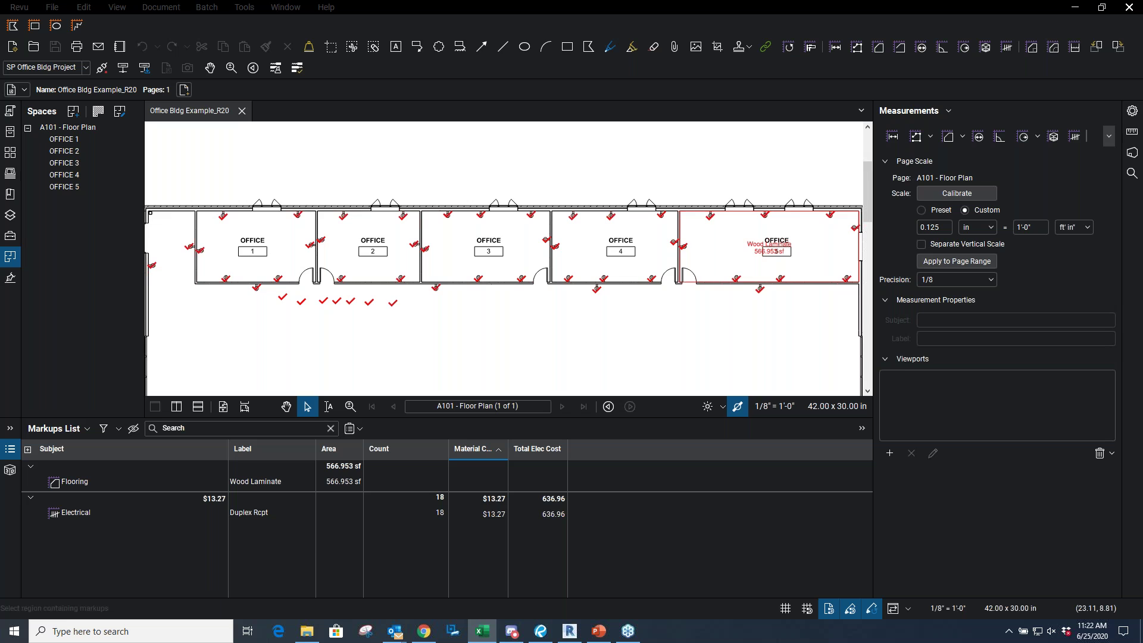
left_click_drag(1142, 77, 692, 113)
left_click(367, 279)
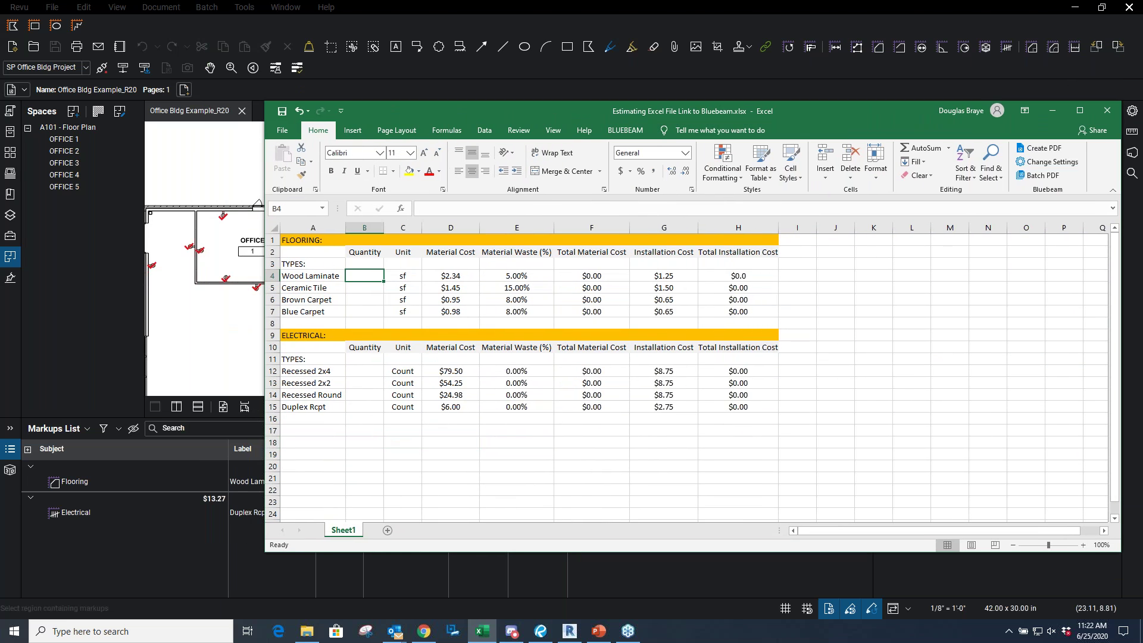
right_click(368, 278)
mouse_move(412, 285)
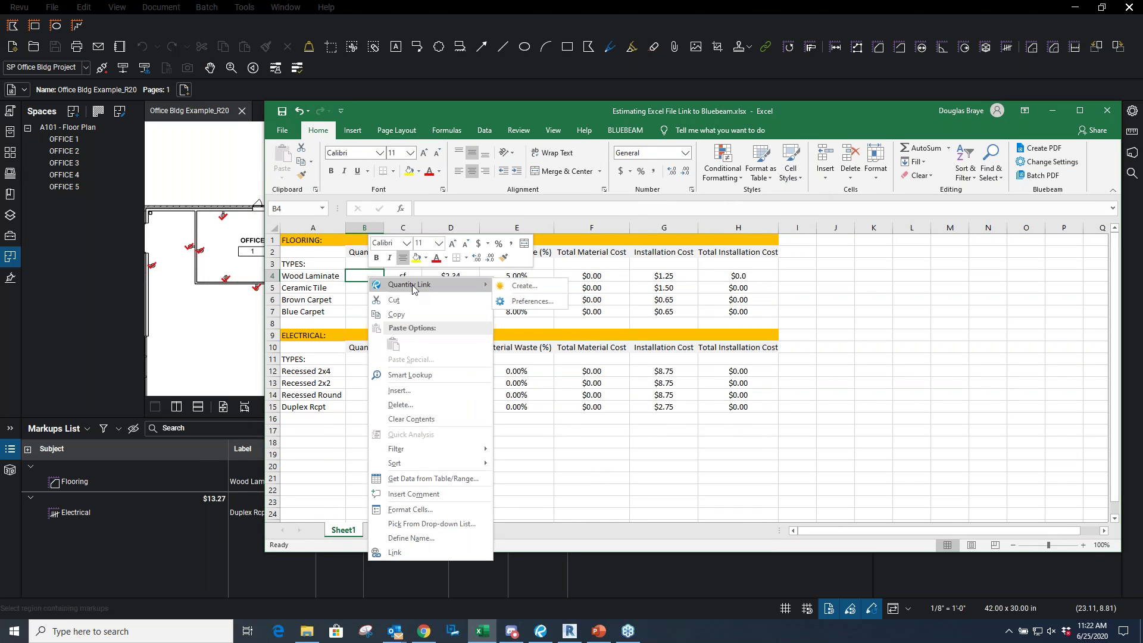
left_click(524, 285)
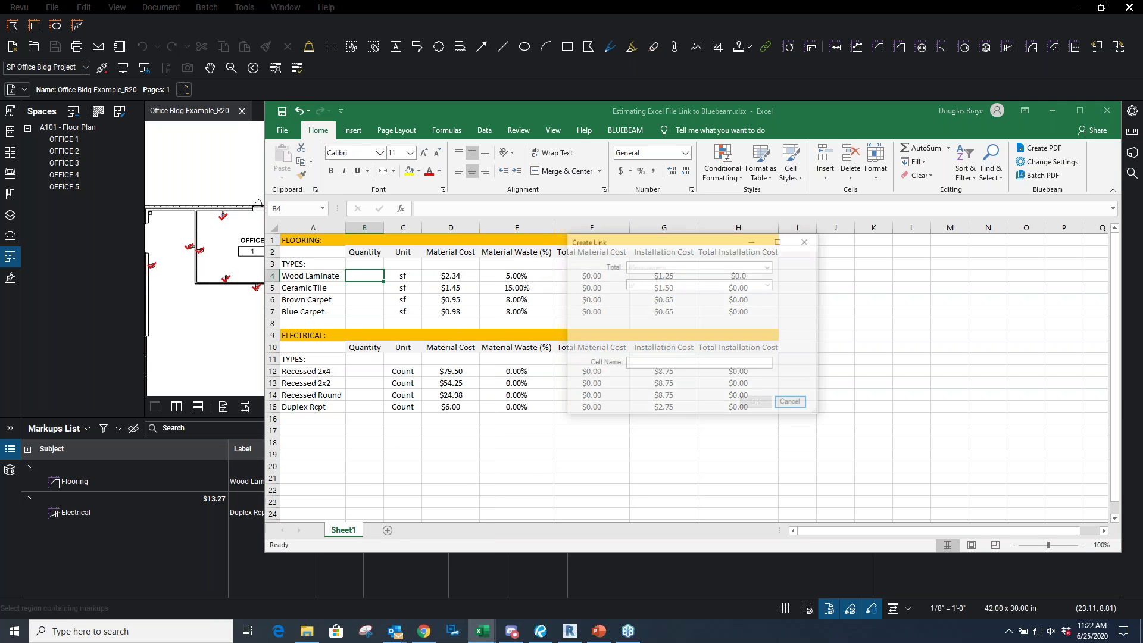
left_click(677, 267)
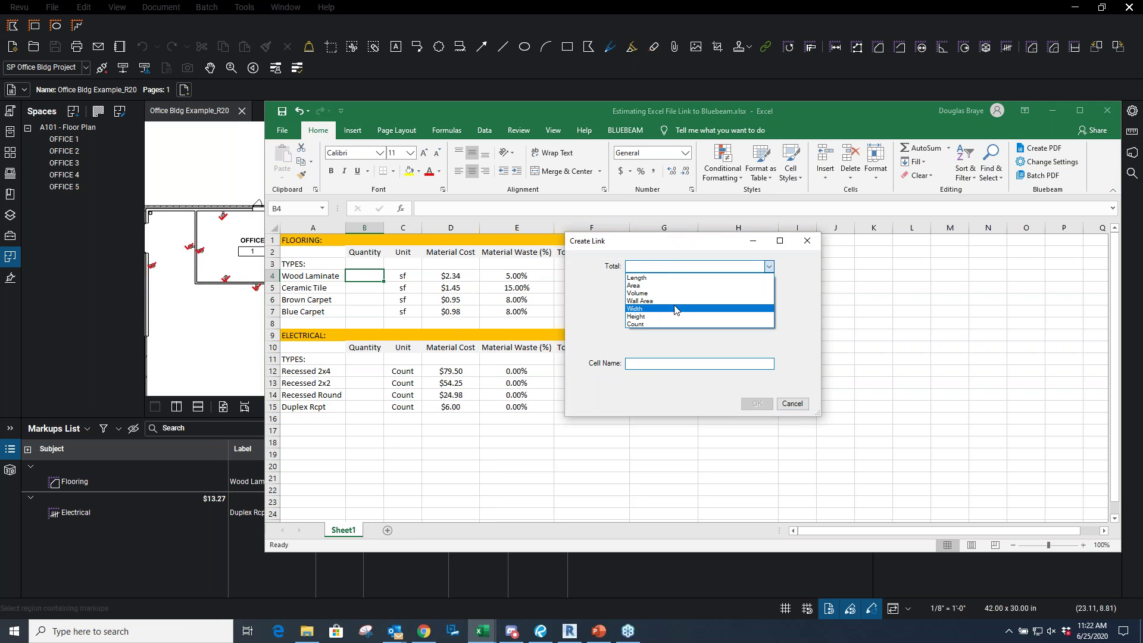
left_click(675, 286)
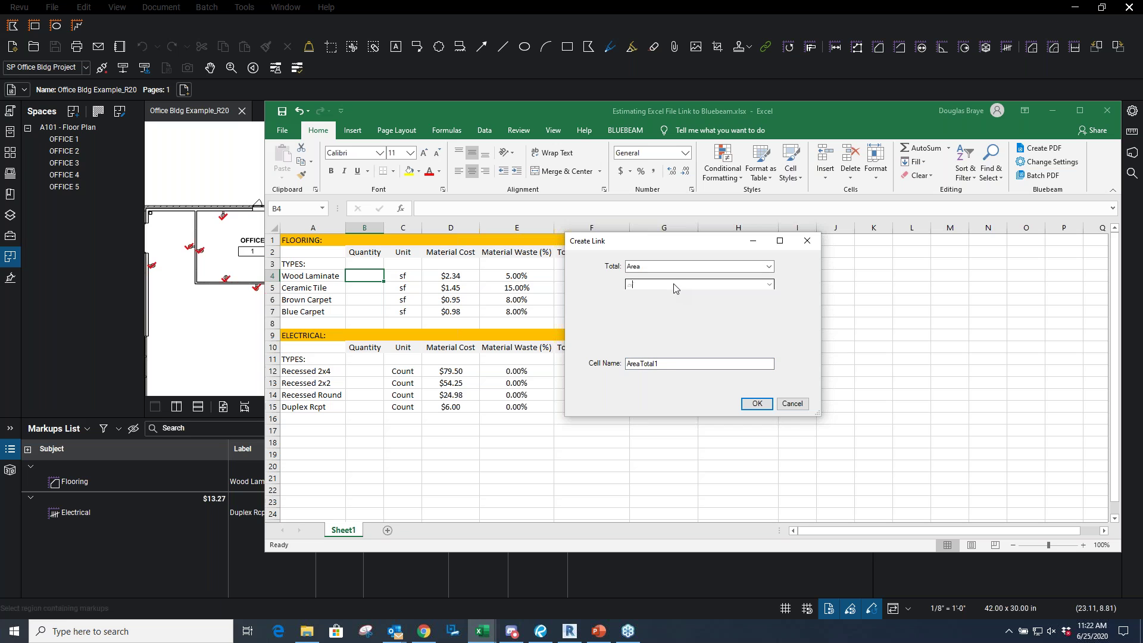
Filter the area link by subject Flooring and label Wood Laminate, and create it with the cell name AreaTotal1
left_click(676, 286)
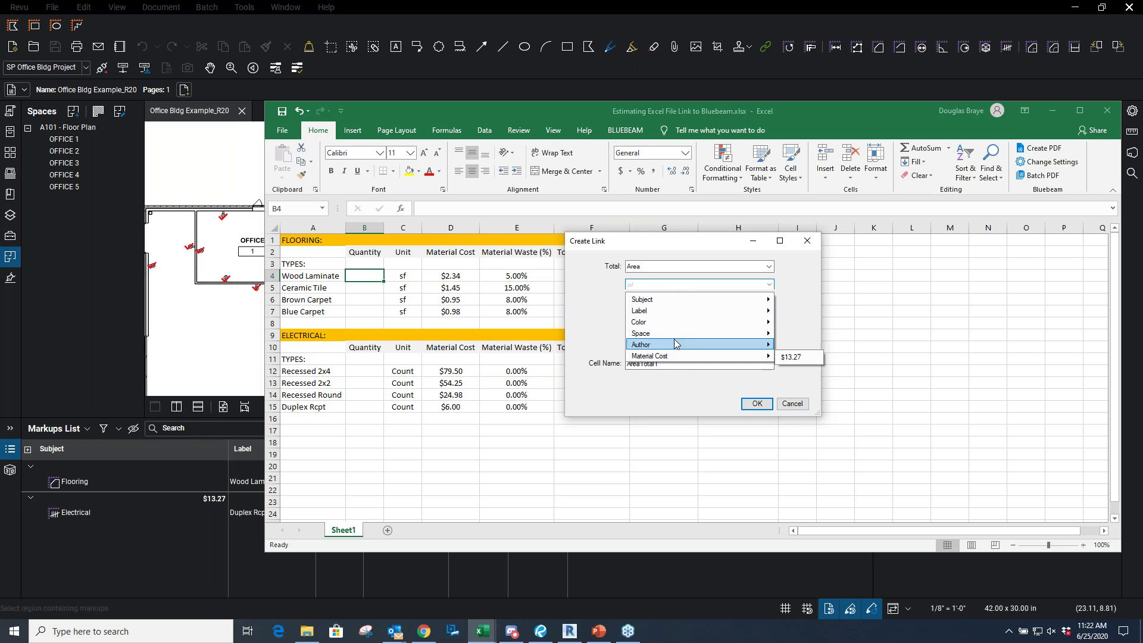
mouse_move(690, 301)
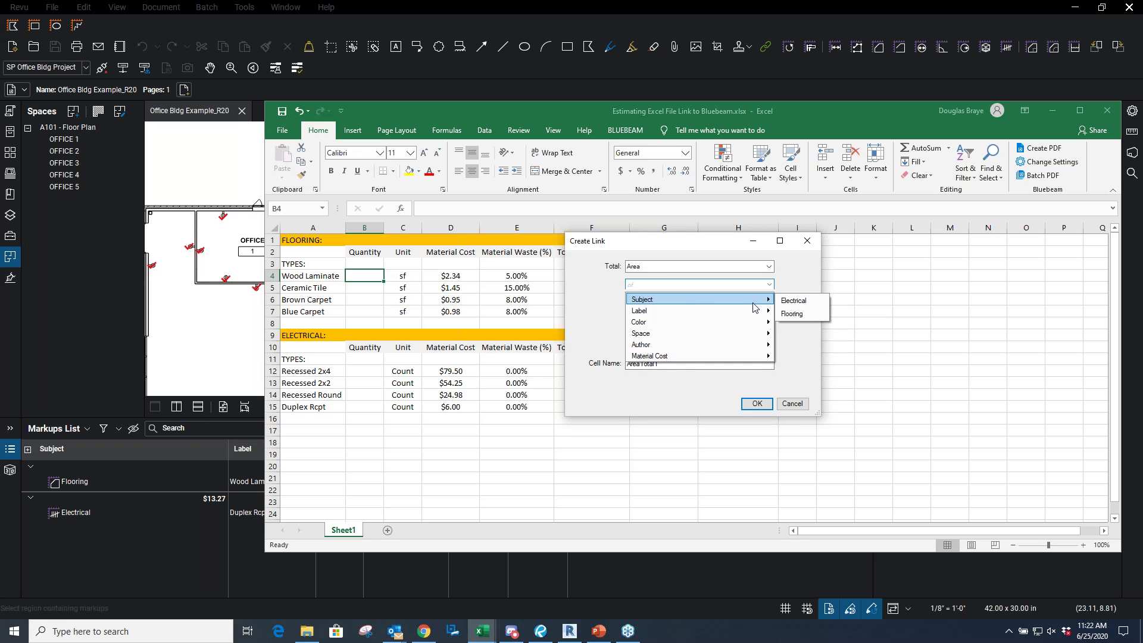
left_click(797, 315)
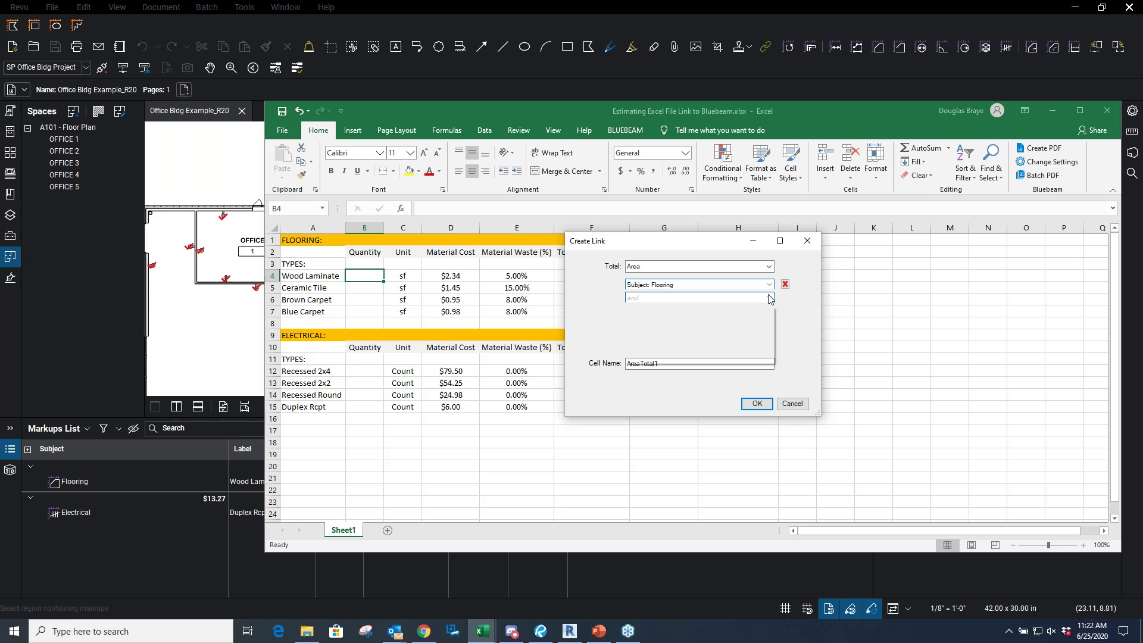
left_click(737, 299)
mouse_move(689, 346)
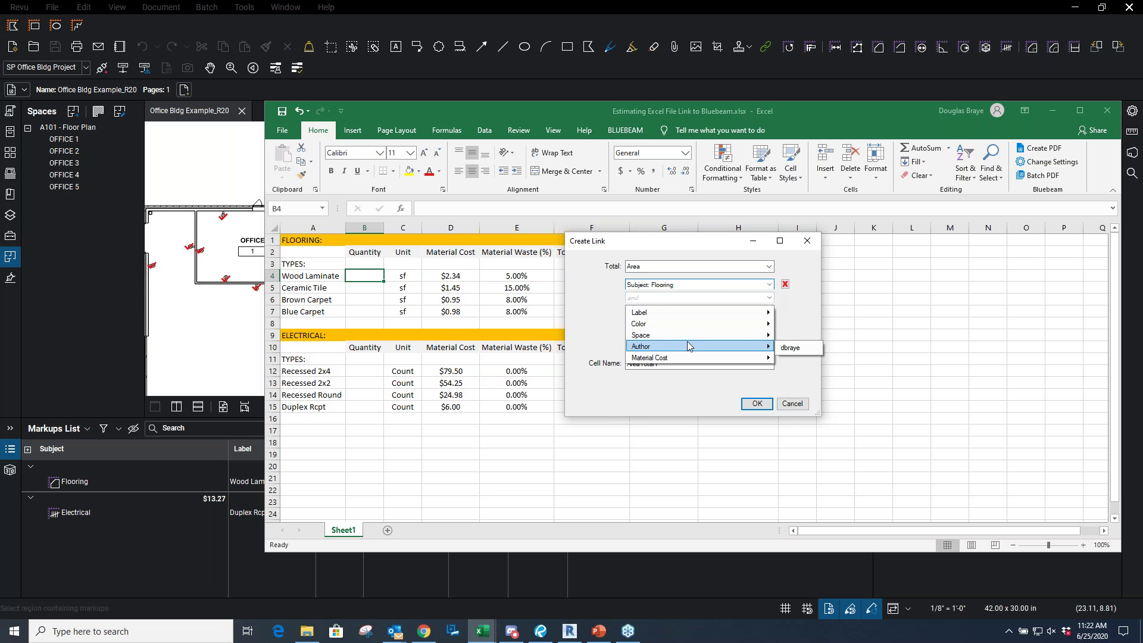
mouse_move(744, 313)
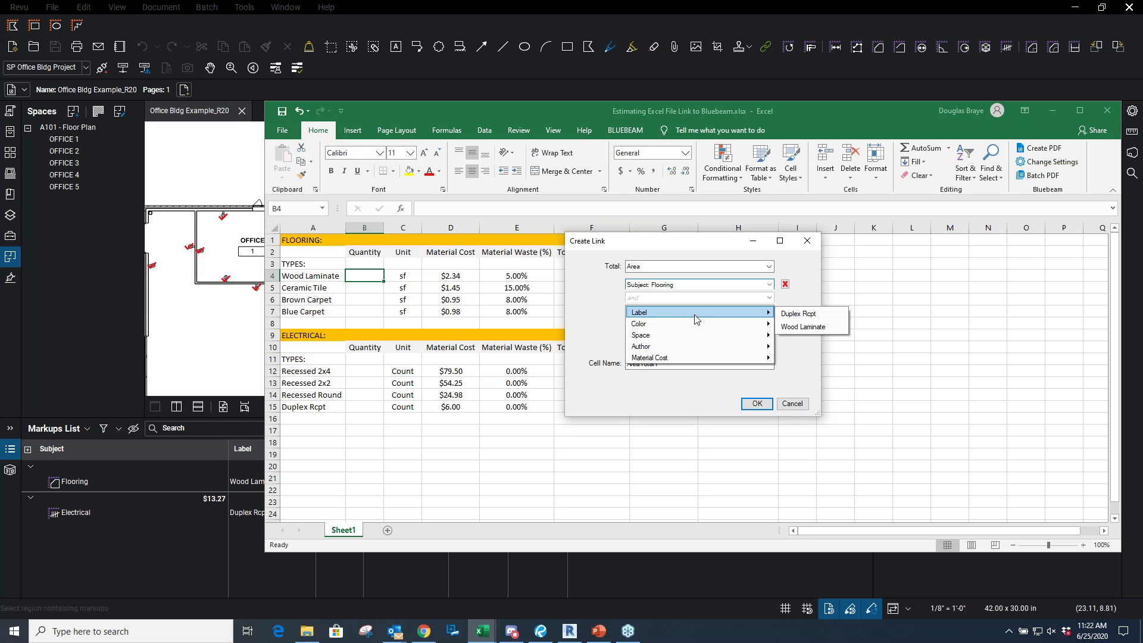
left_click(797, 327)
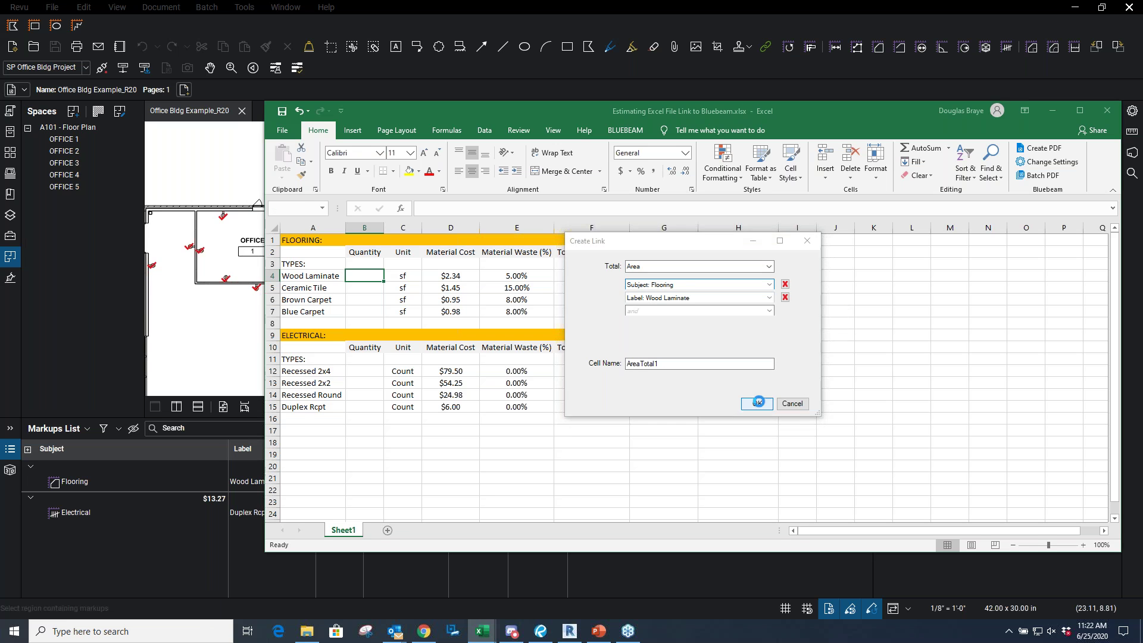
left_click(757, 404)
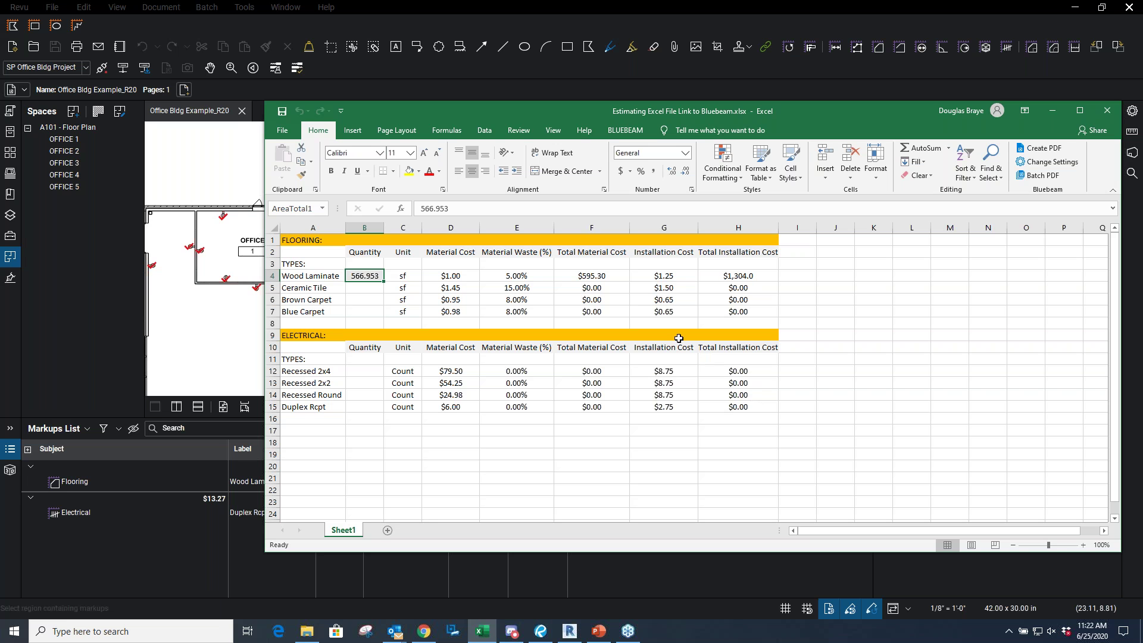
Move the workbook out of the way and return to the floor plan in Revu
left_click_drag(561, 116, 922, 167)
key("alt+Tab")
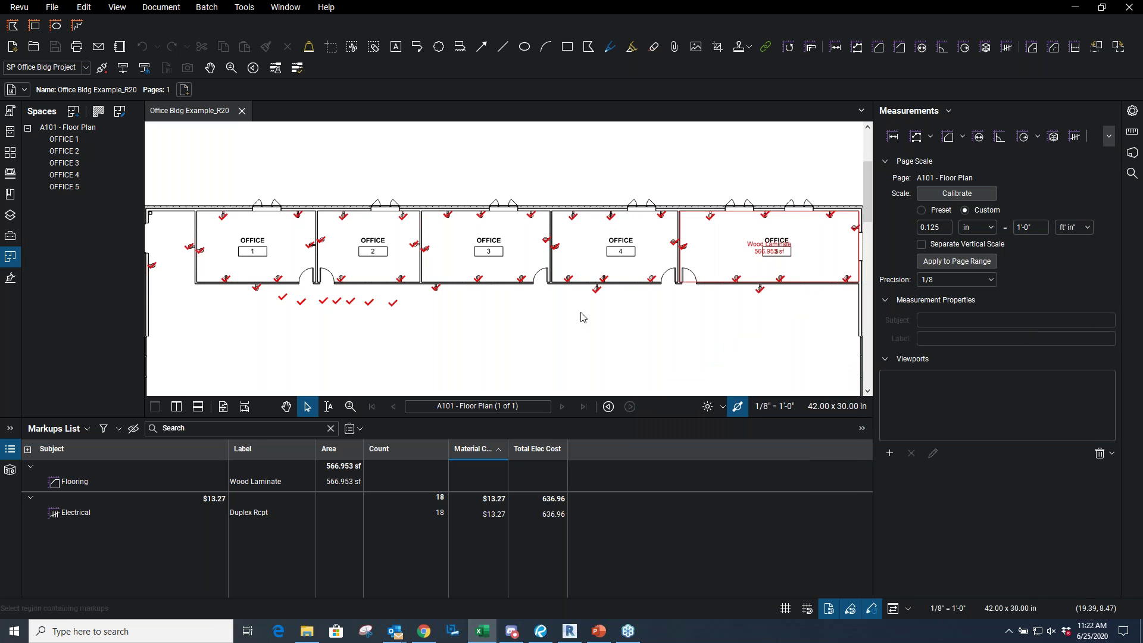
Create an area measurement from the OFFICE 4 space on the A101 floor plan
scroll(733, 241, "up", 2)
scroll(734, 241, "down", 1)
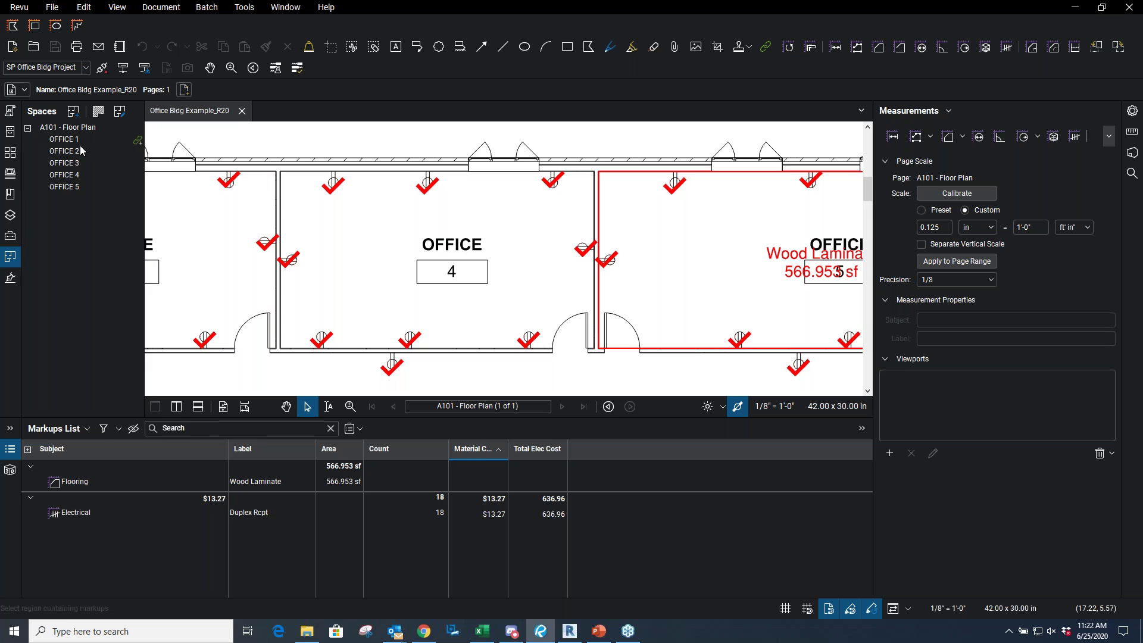
left_click(64, 175)
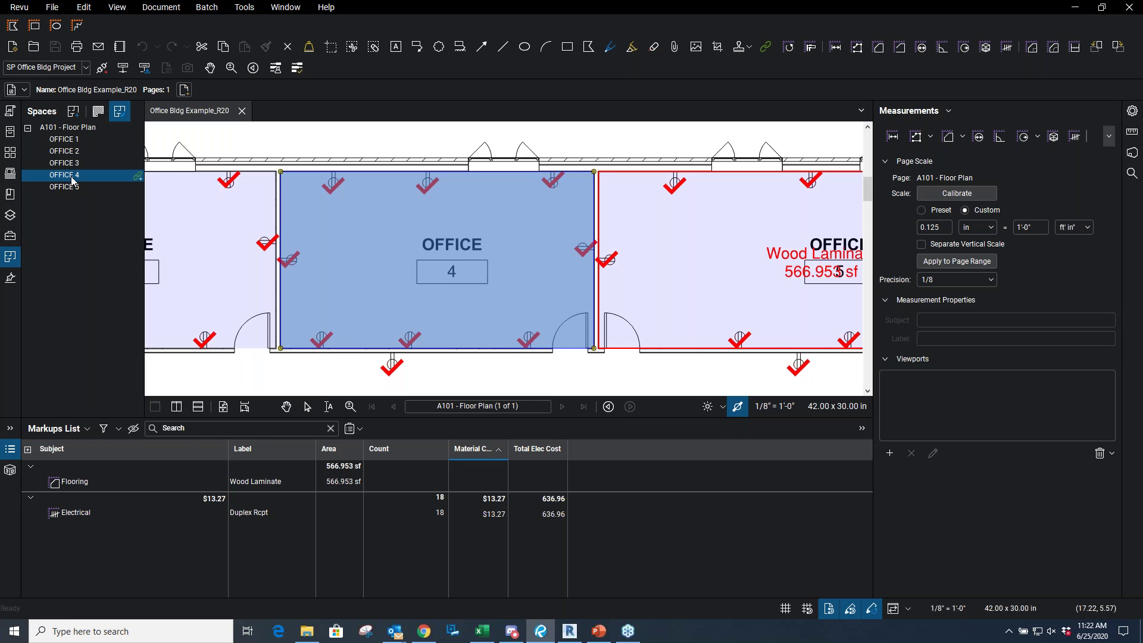
right_click(88, 175)
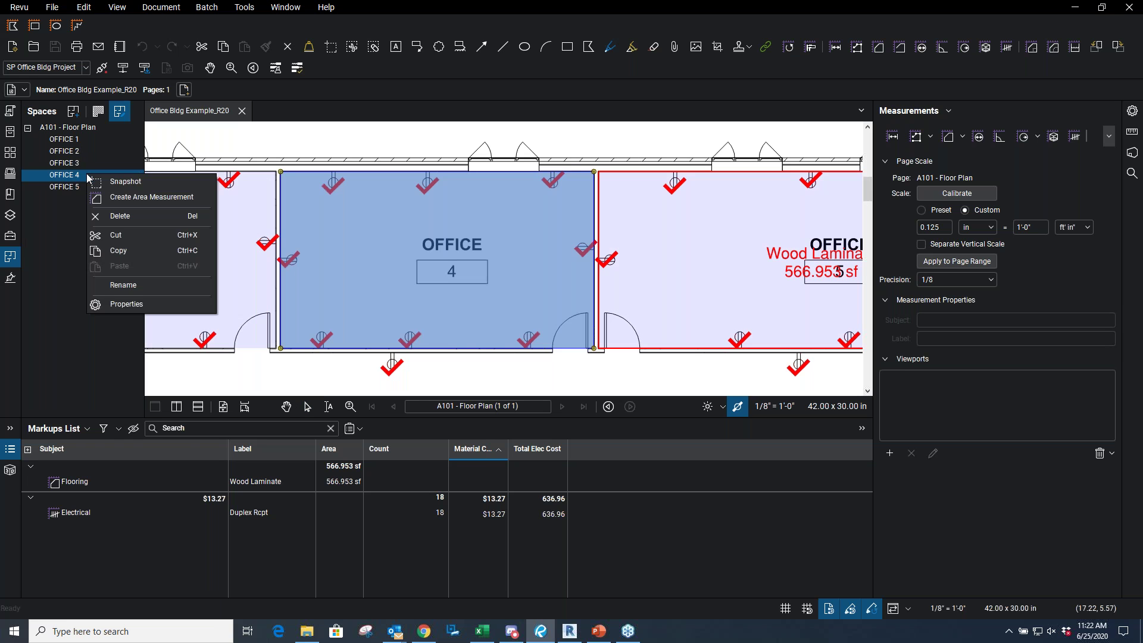
left_click(137, 200)
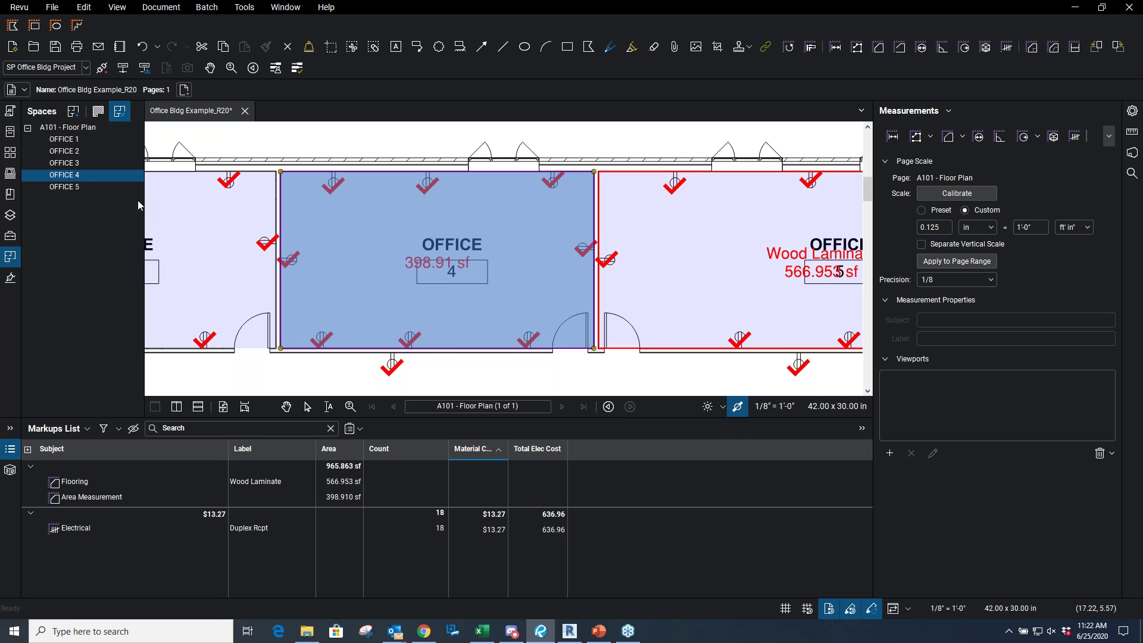
Set the new OFFICE 4 area measurement's subject to Flooring and its label to Wood Laminate
left_click(108, 496)
left_click(109, 496)
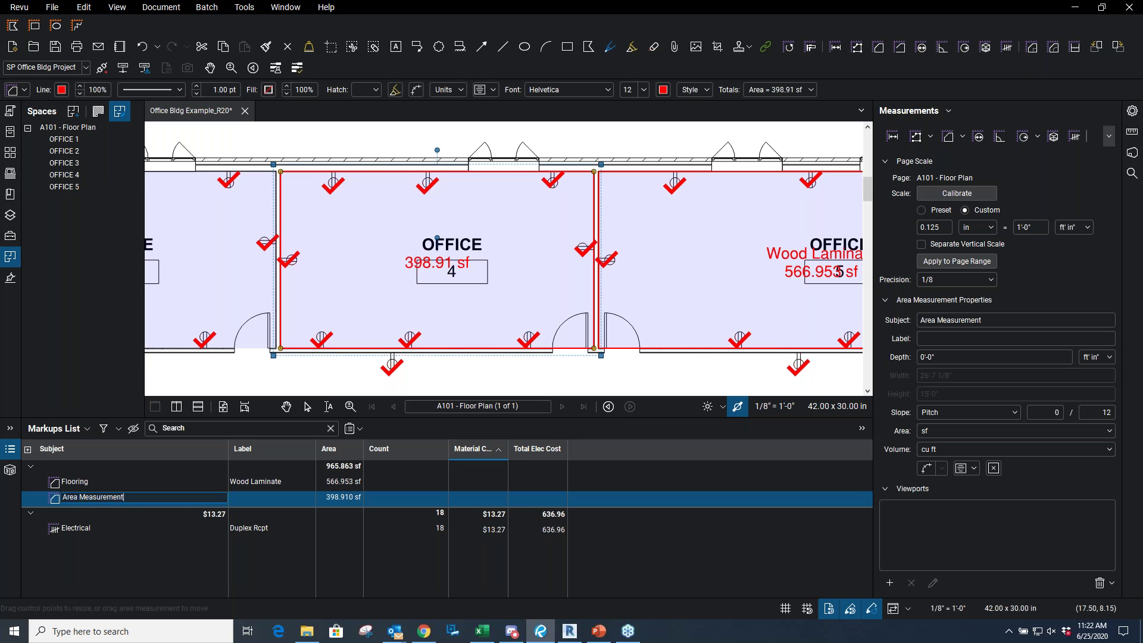
type("Flooring")
left_click(82, 510)
left_click(265, 498)
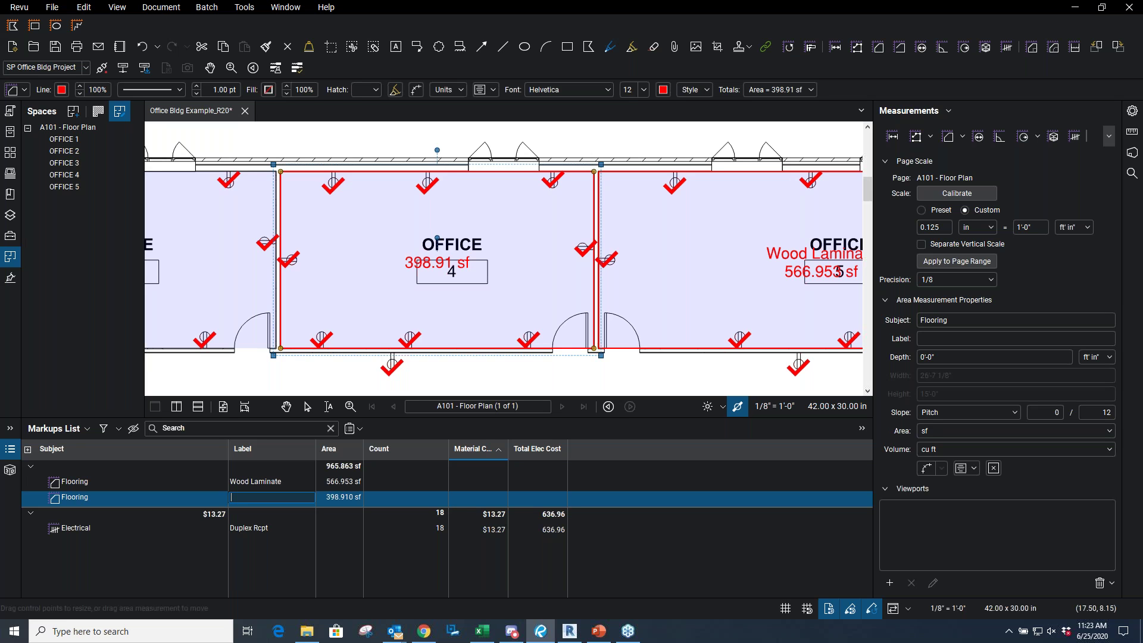
type("W Flange Column")
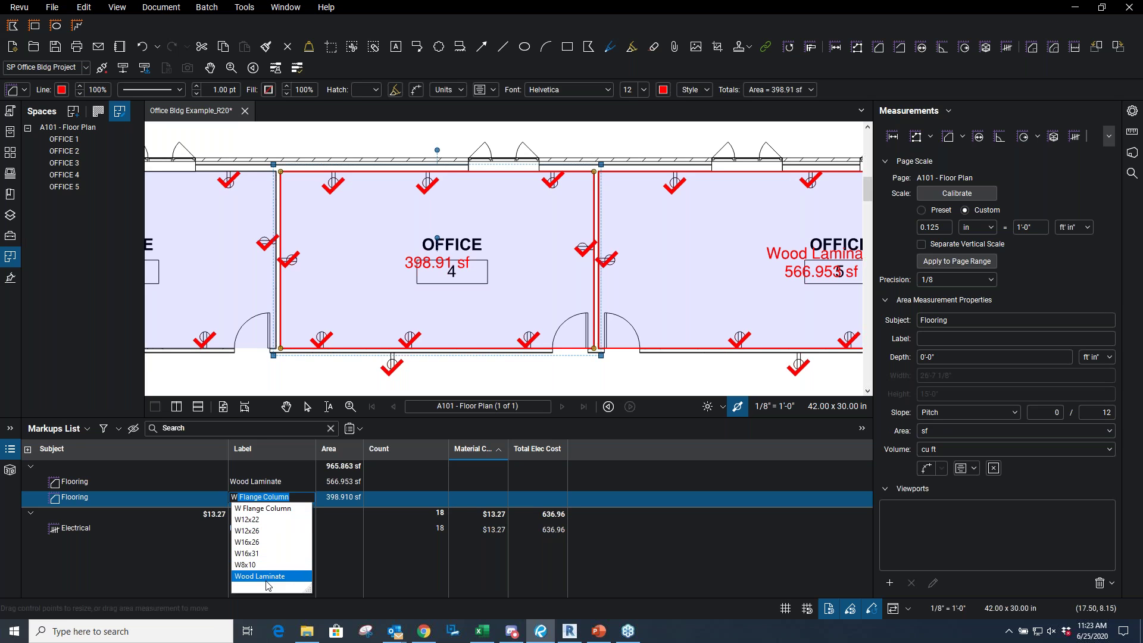
left_click(269, 577)
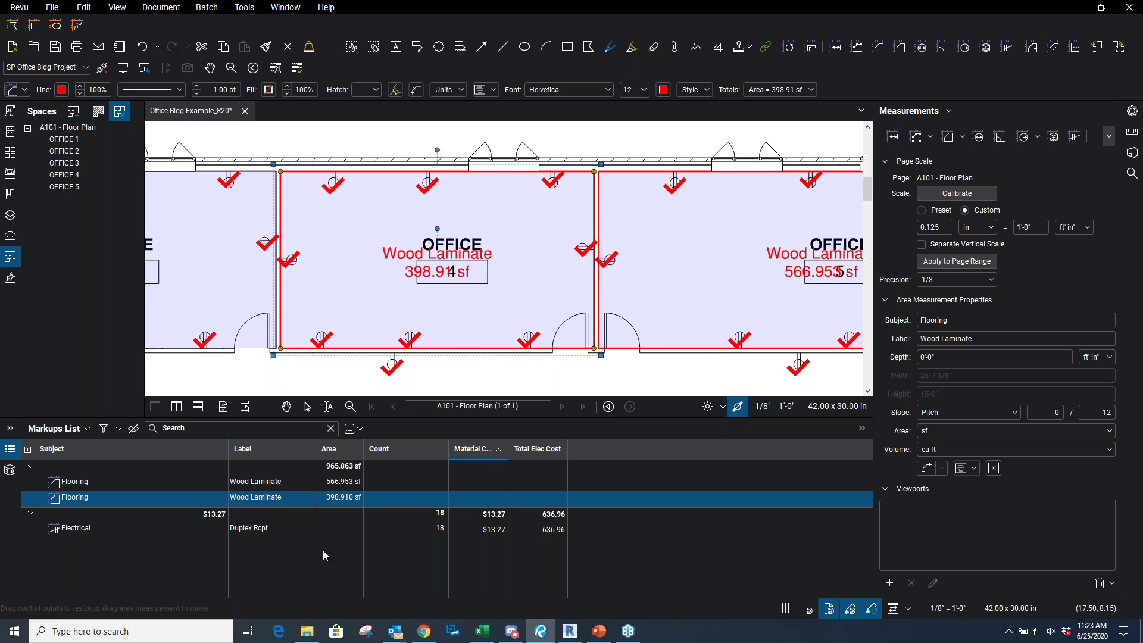
left_click(367, 550)
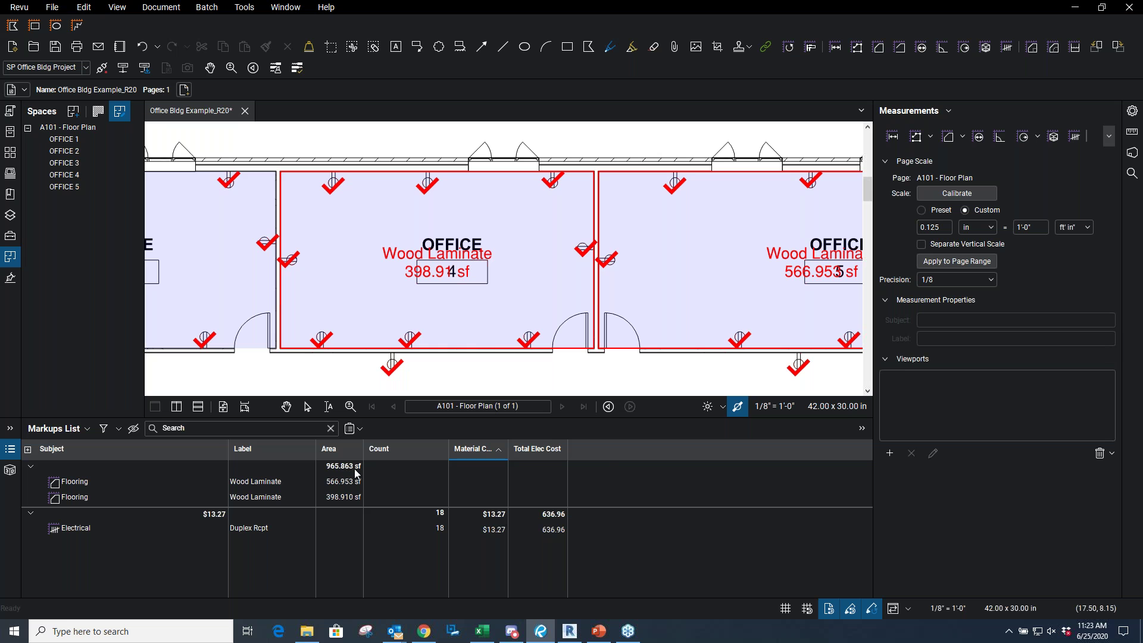
Bring the Excel workbook into view to check the linked Wood Laminate Quantity cell B4, and move it aside again
left_click_drag(1142, 143, 777, 130)
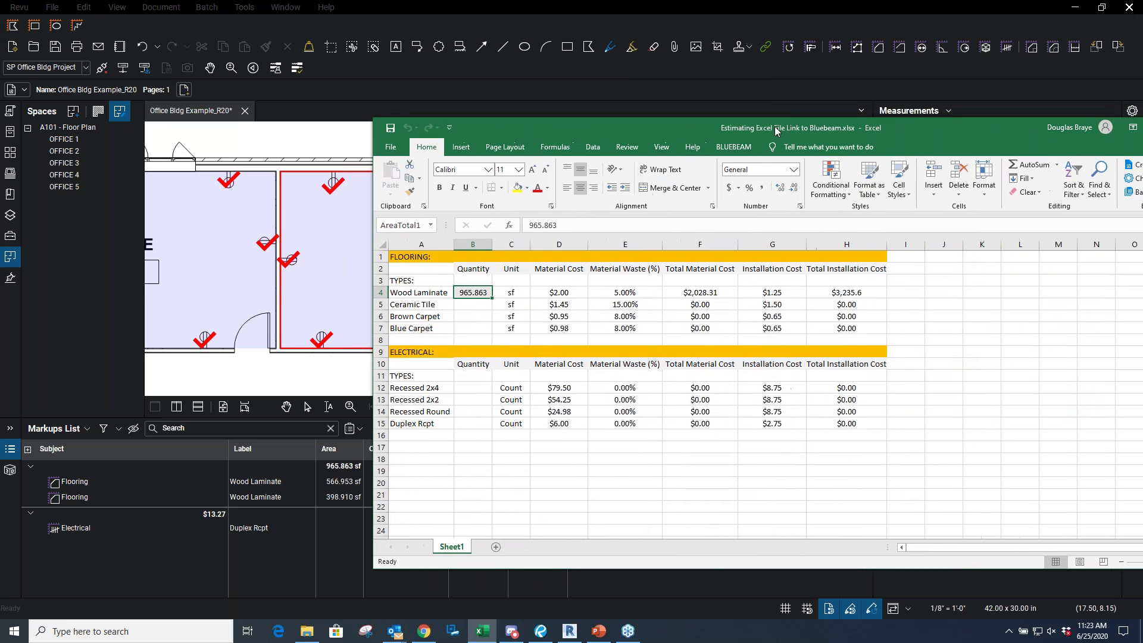
left_click(472, 294)
left_click_drag(783, 125, 1142, 126)
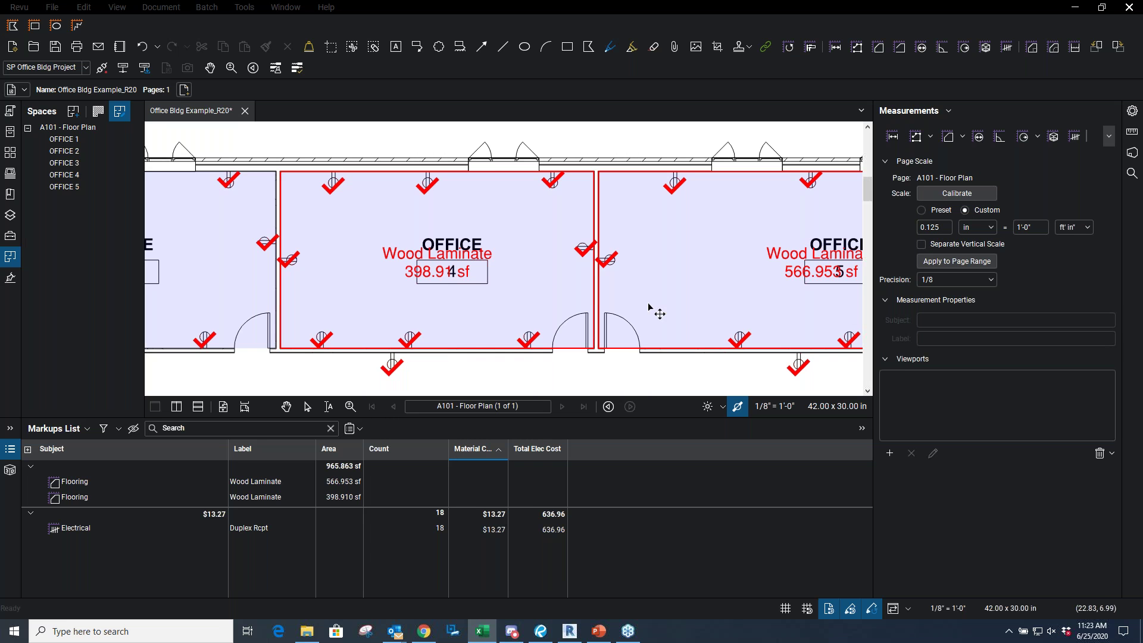
Return to the floor plan in Revu and start importing custom columns for the Markups List
left_click(482, 367)
scroll(481, 368, "down", 1)
scroll(481, 368, "down", 2)
left_click_drag(553, 360, 560, 275)
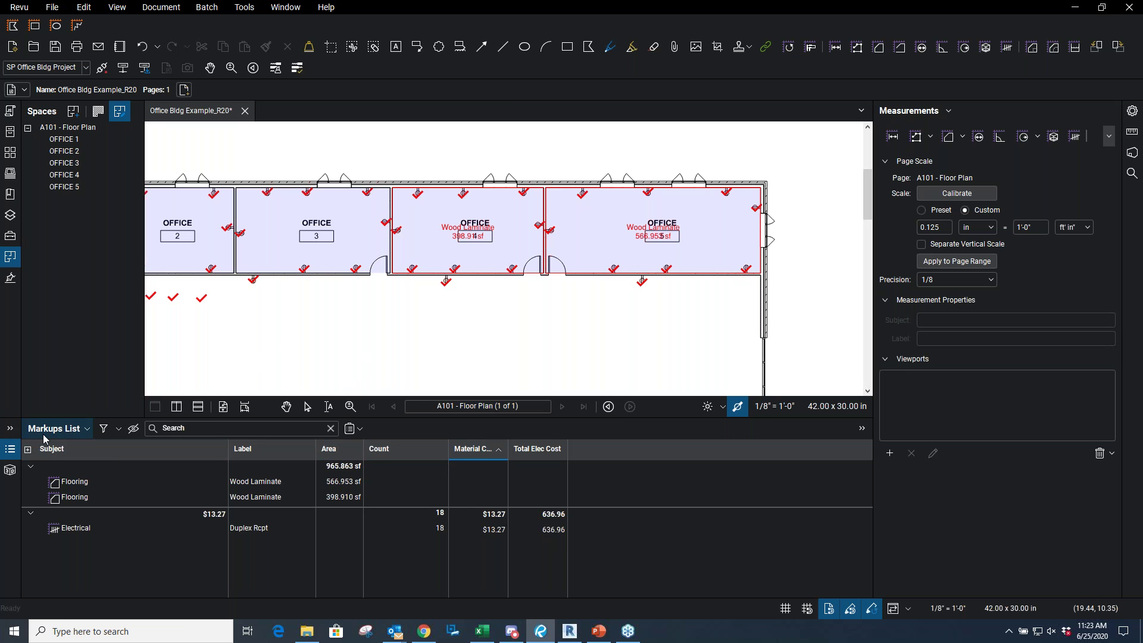
left_click(87, 430)
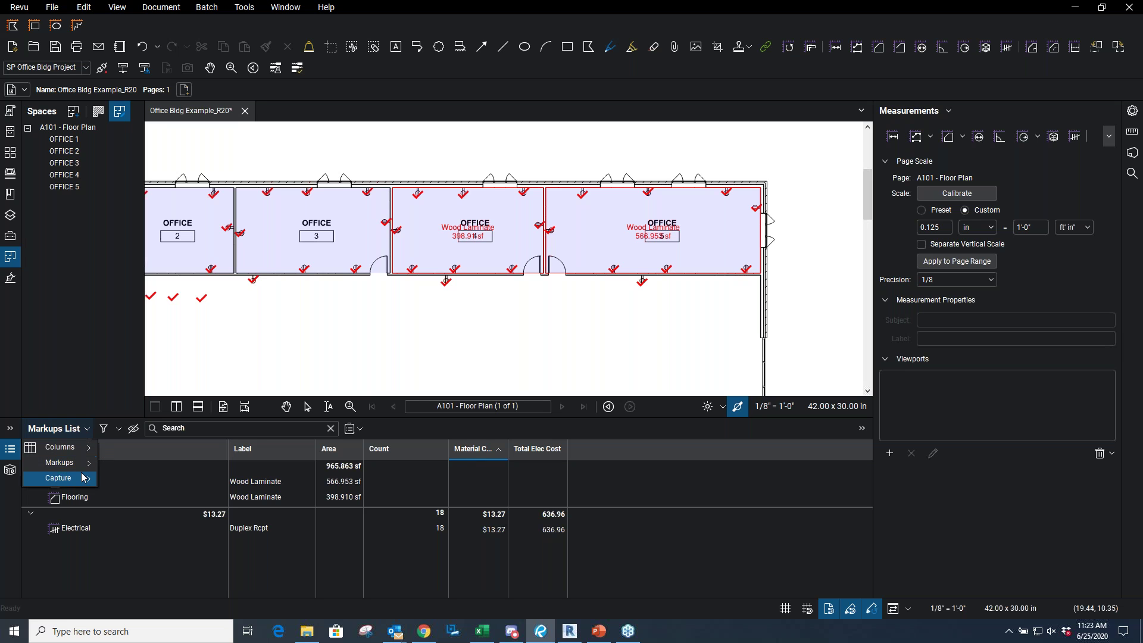
mouse_move(82, 456)
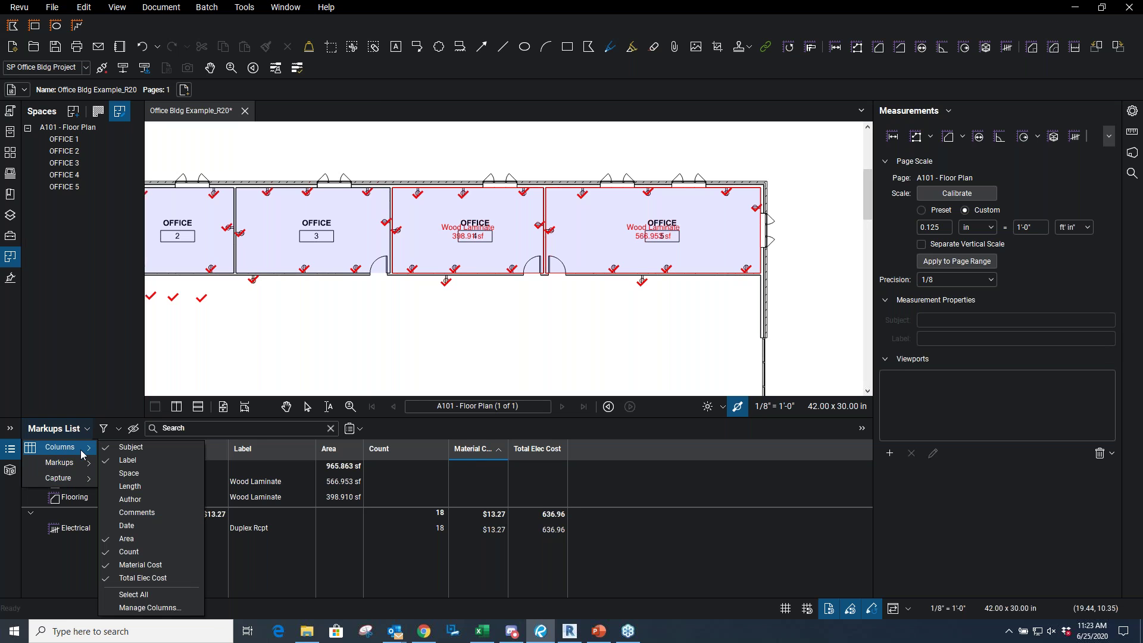
left_click(158, 613)
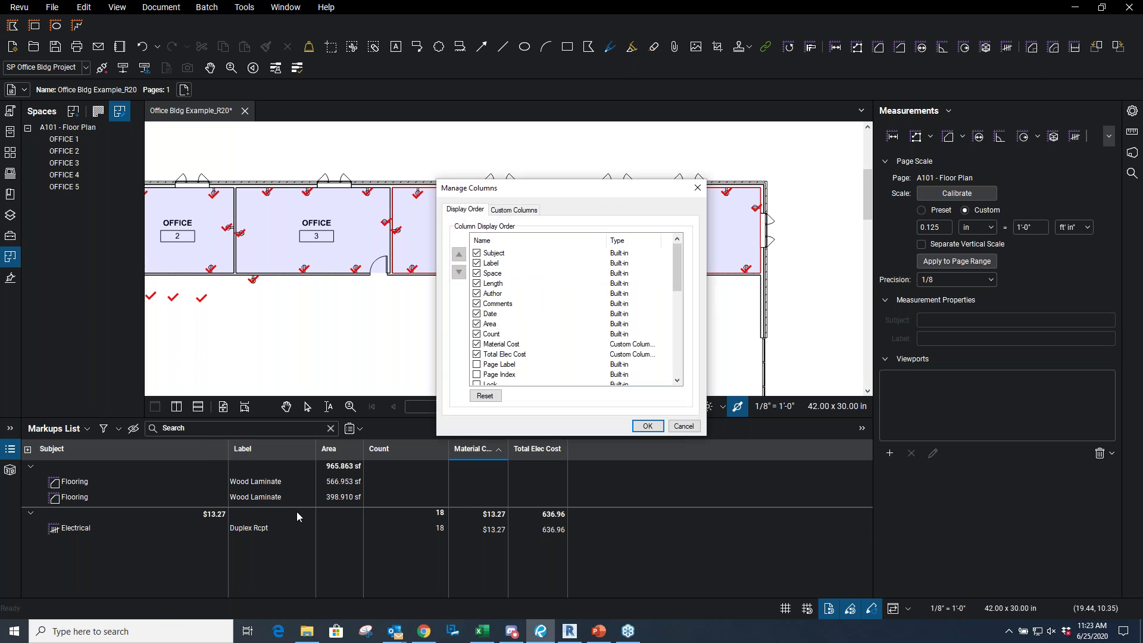
left_click(522, 211)
left_click(489, 338)
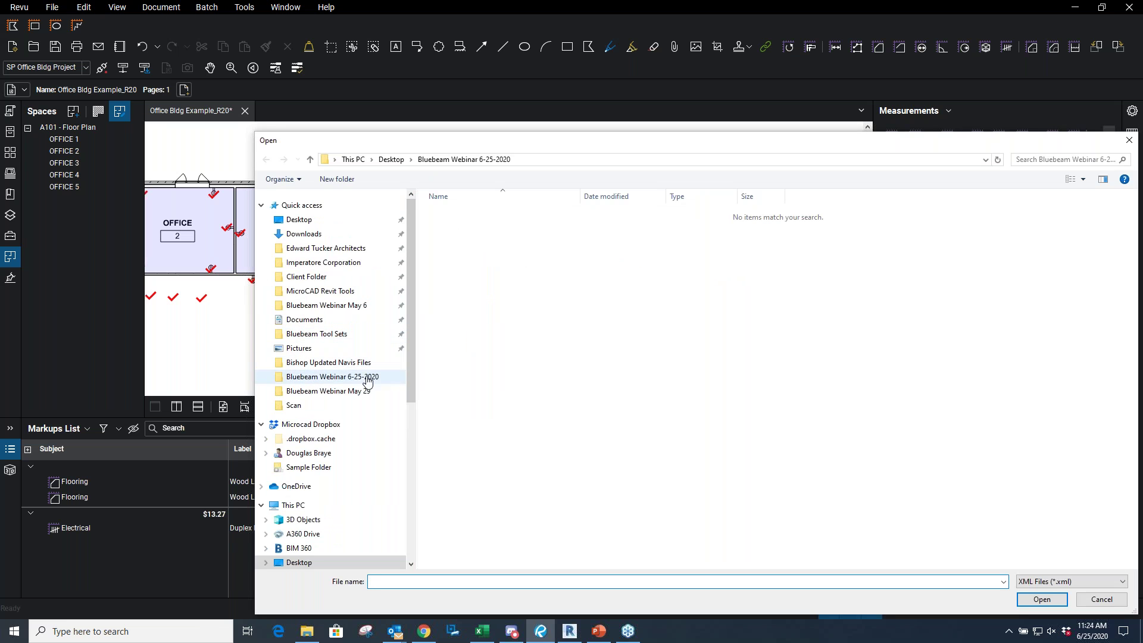
Browse to the Desktop Files folder inside DDB Work on the TOSHIBA EXT (J:) drive
left_click_drag(413, 323, 414, 463)
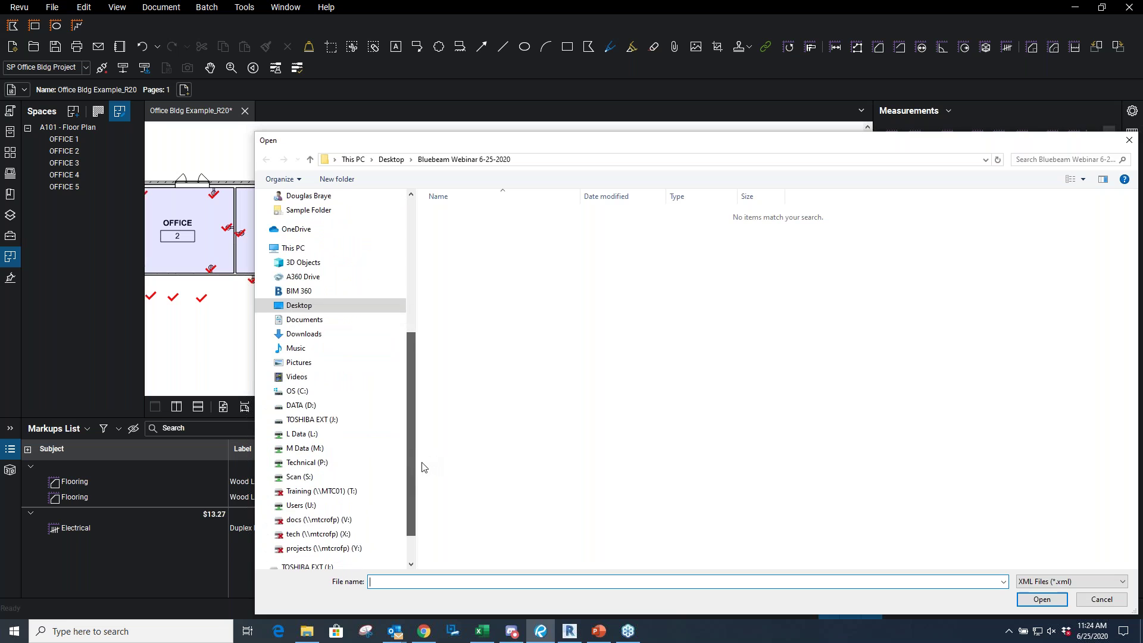
left_click(309, 420)
left_click(457, 228)
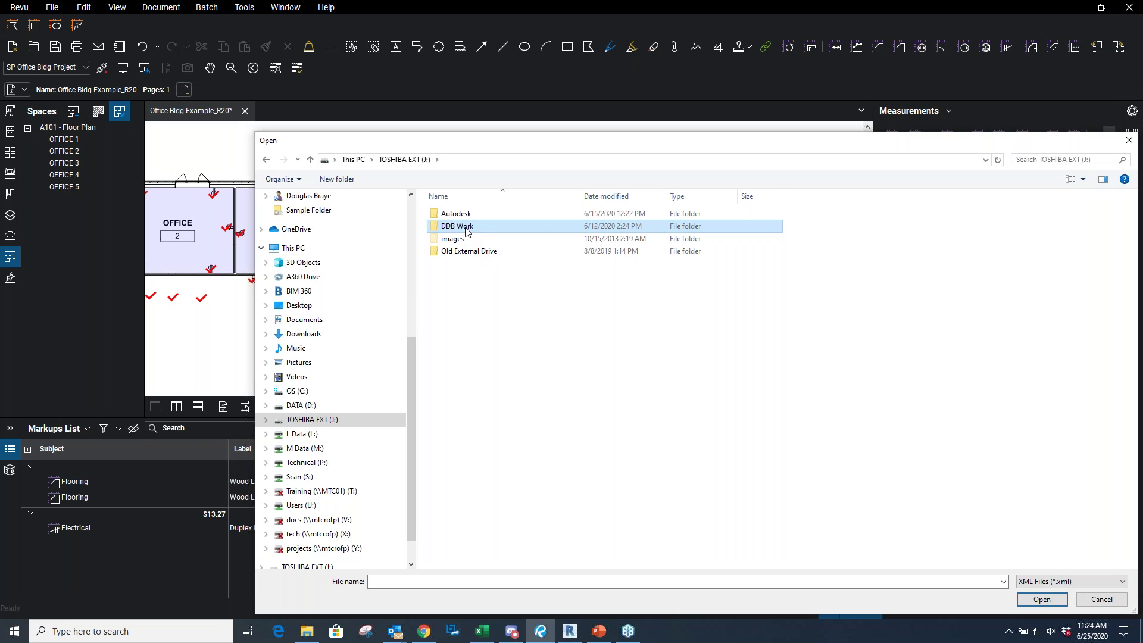
double_click(465, 231)
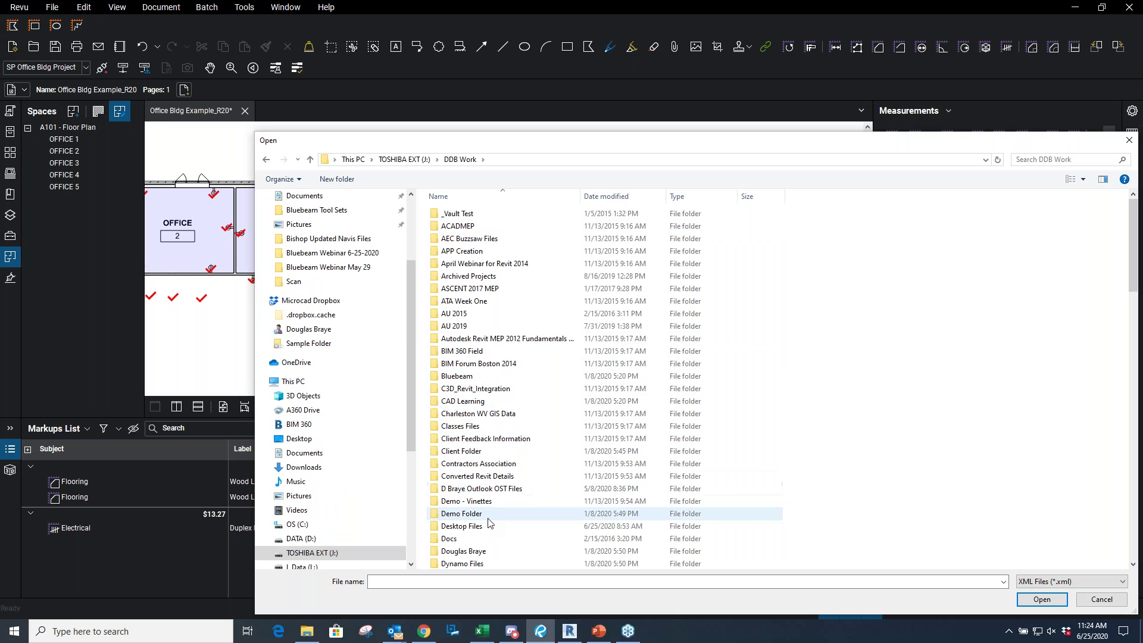
scroll(482, 530, "down", 2)
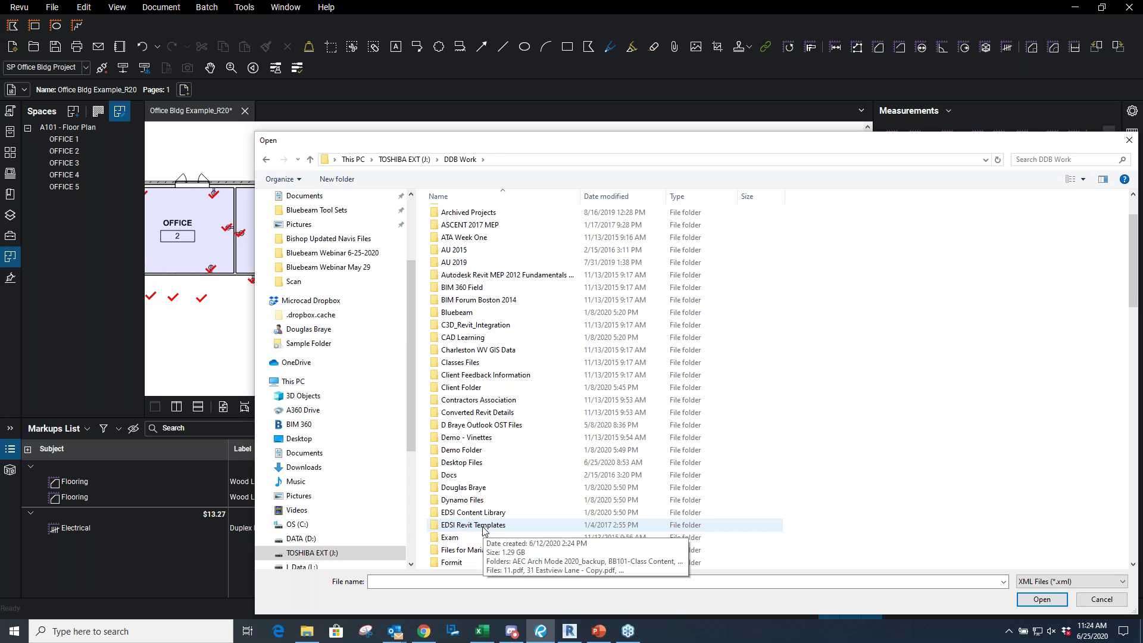
double_click(477, 464)
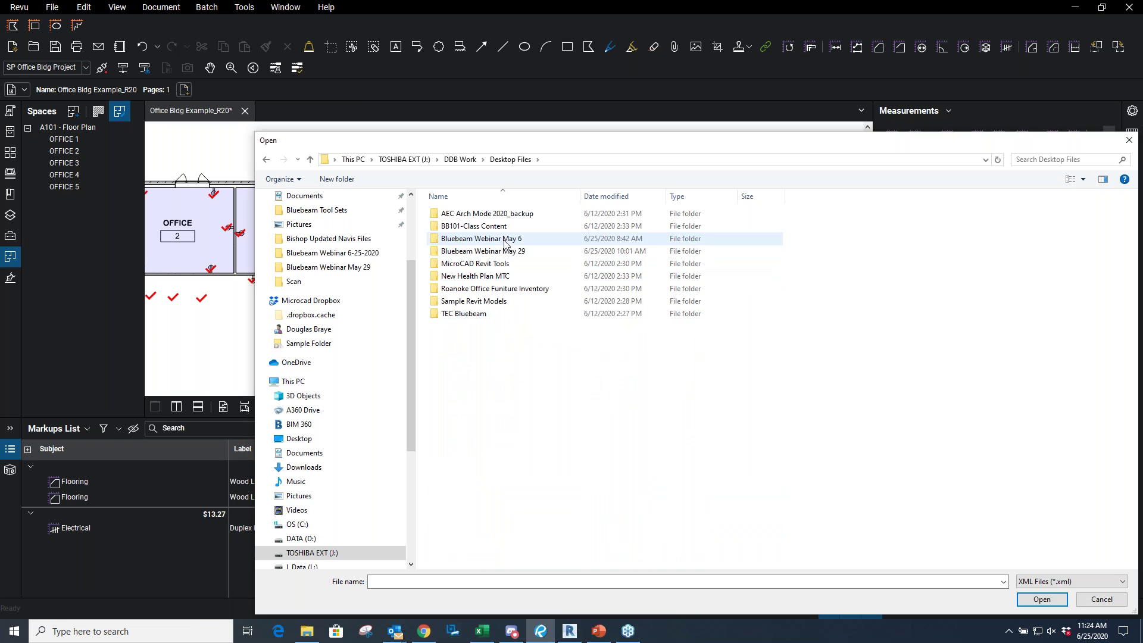
double_click(505, 229)
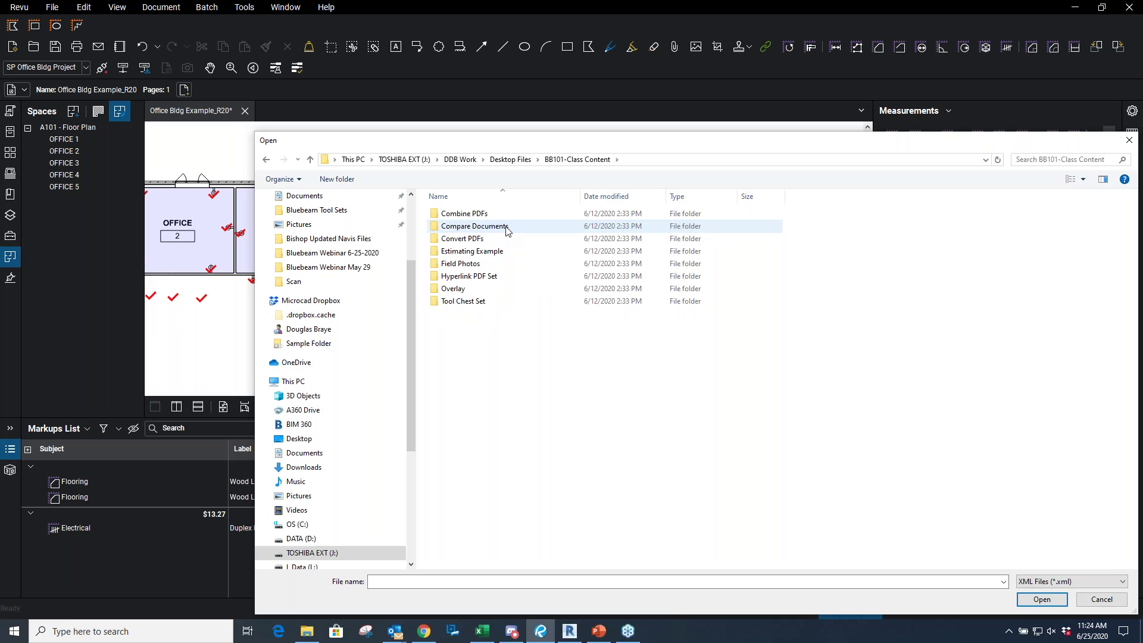
double_click(487, 252)
left_click(311, 159)
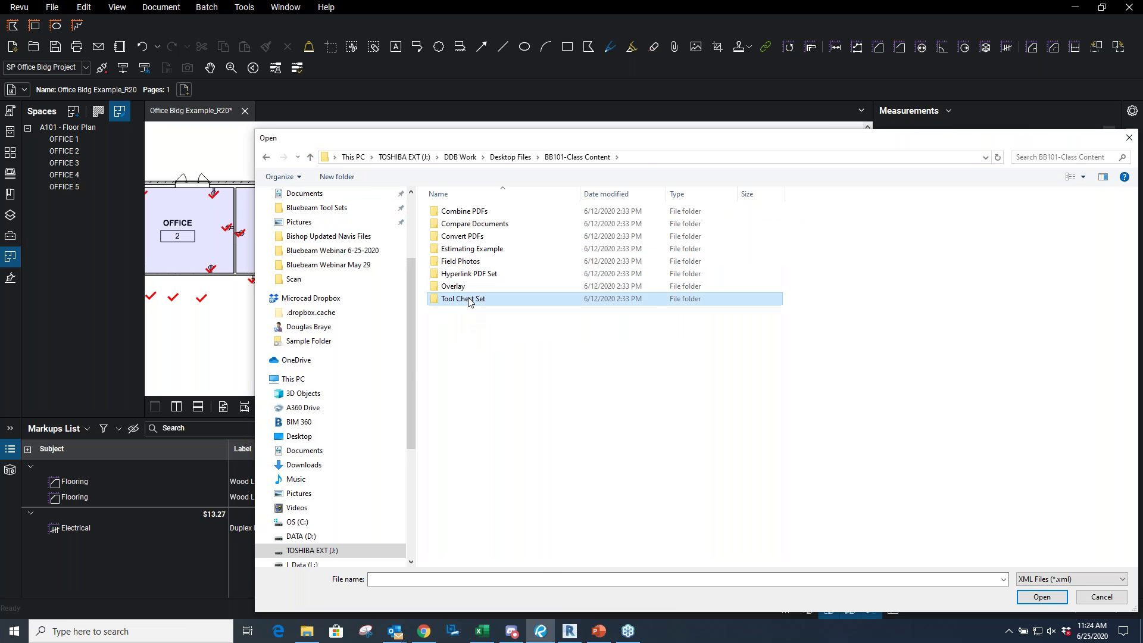
double_click(469, 298)
left_click(310, 157)
left_click(310, 157)
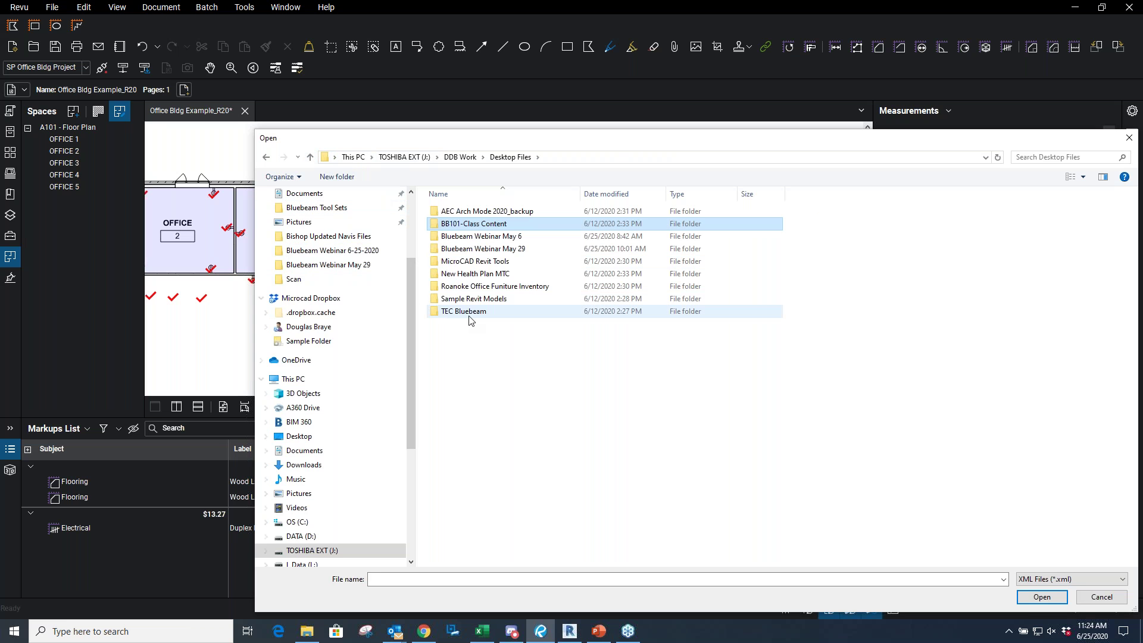
Import Custom Columns.xml from the Bluebeam Webinar May 29 folder, replacing the existing custom columns, and apply the column settings
double_click(511, 249)
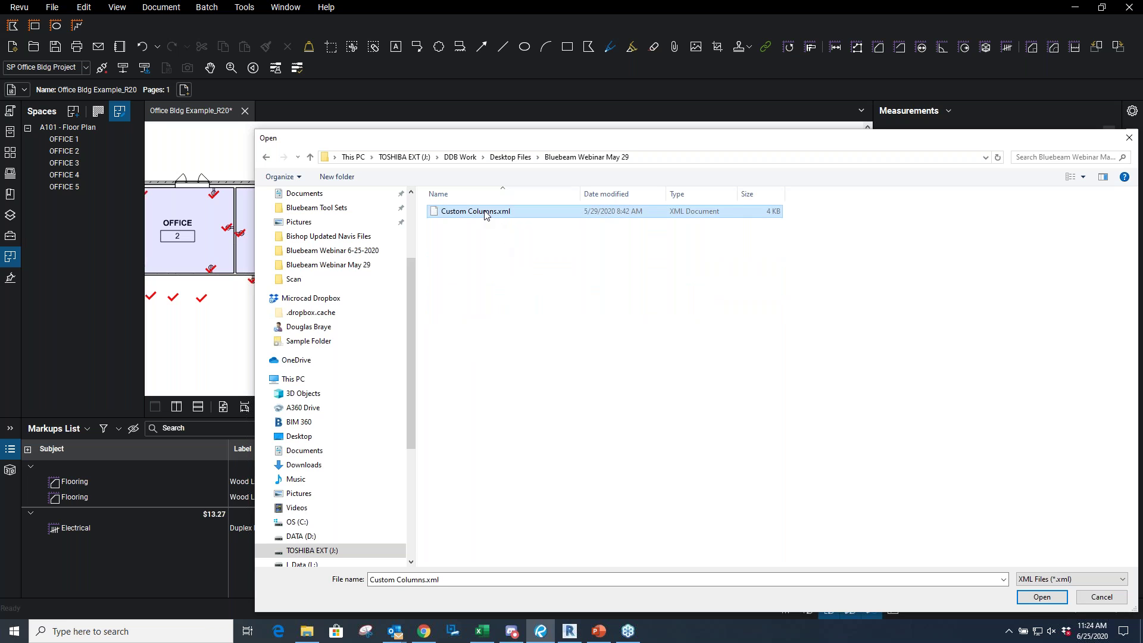
double_click(492, 213)
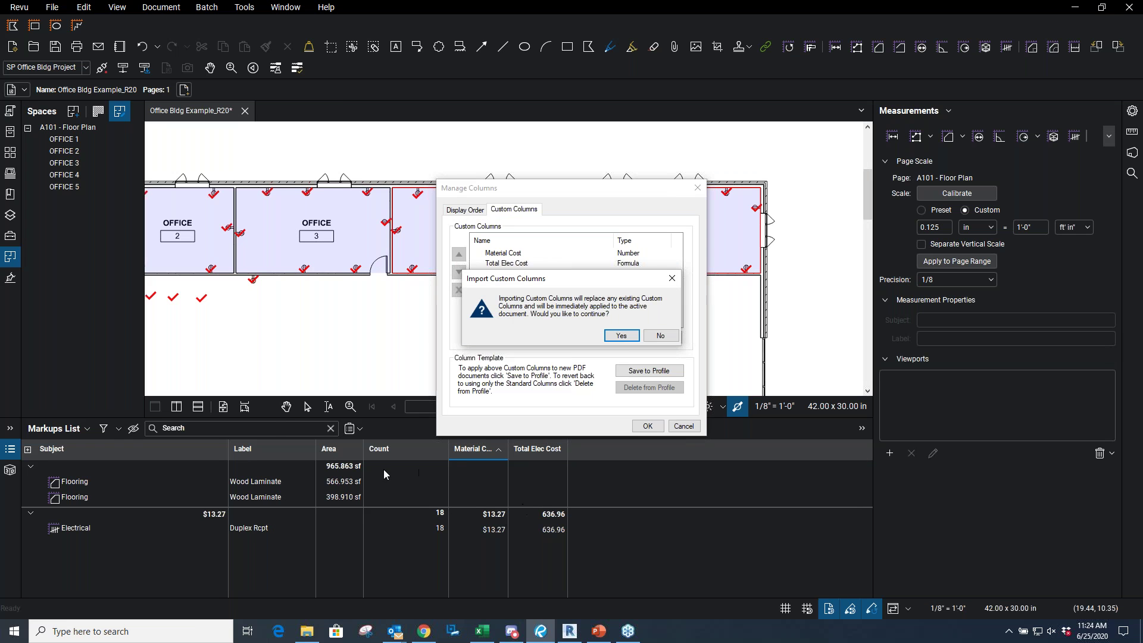
left_click(621, 335)
scroll(677, 298, "down", 1)
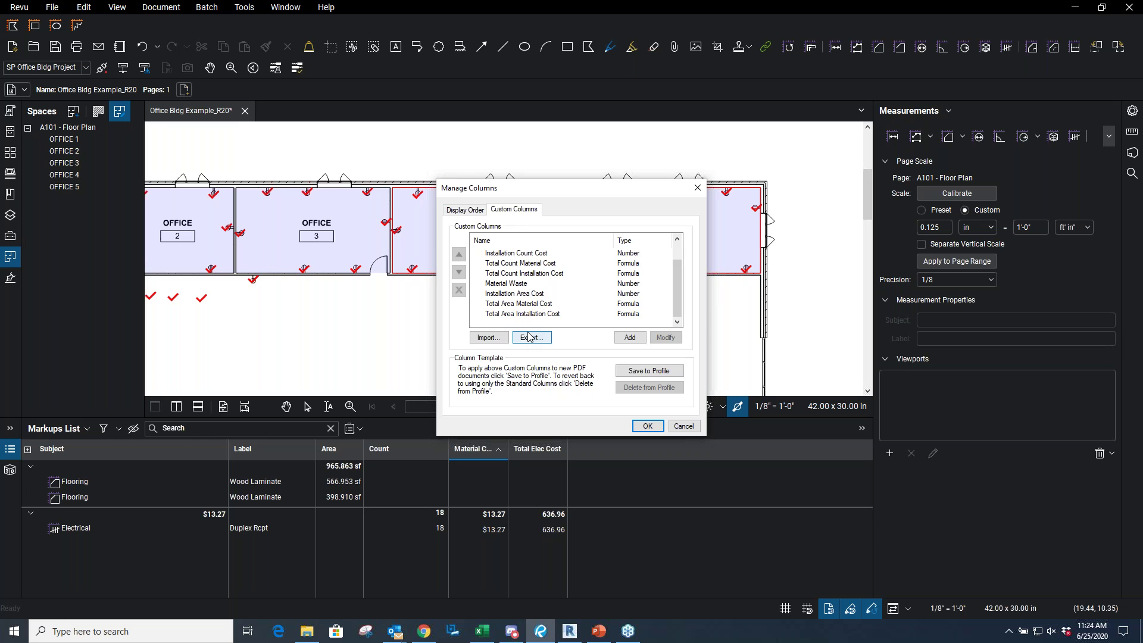
left_click(646, 426)
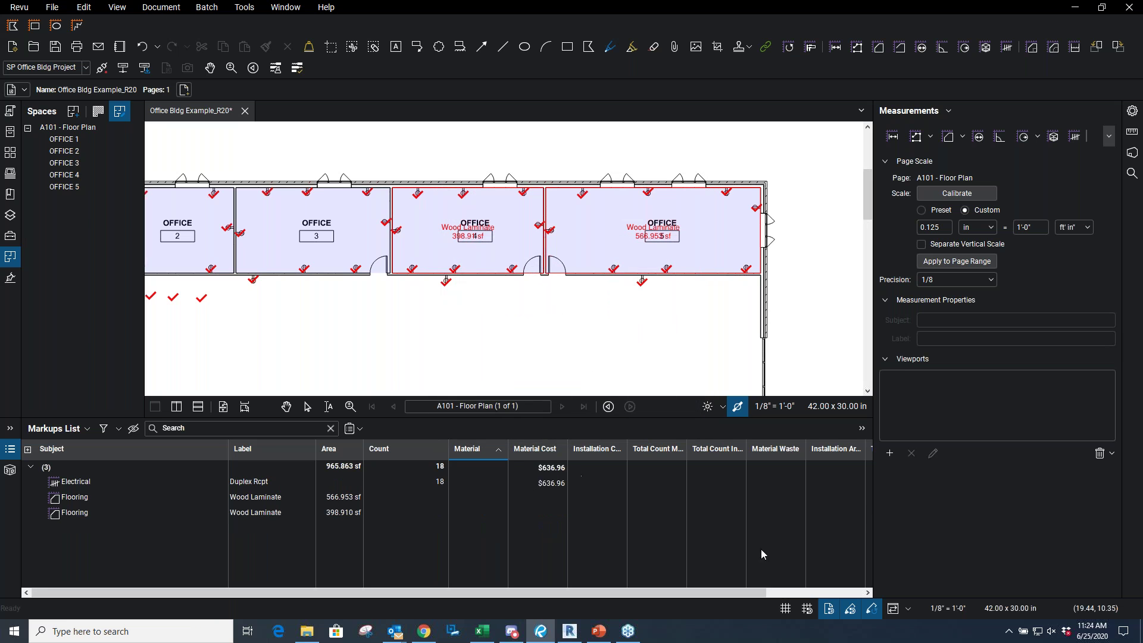
Widen the Markups List along with its Installation Count Cost and Total Count Material Cost columns to review the imported headings
left_click_drag(874, 370, 1016, 376)
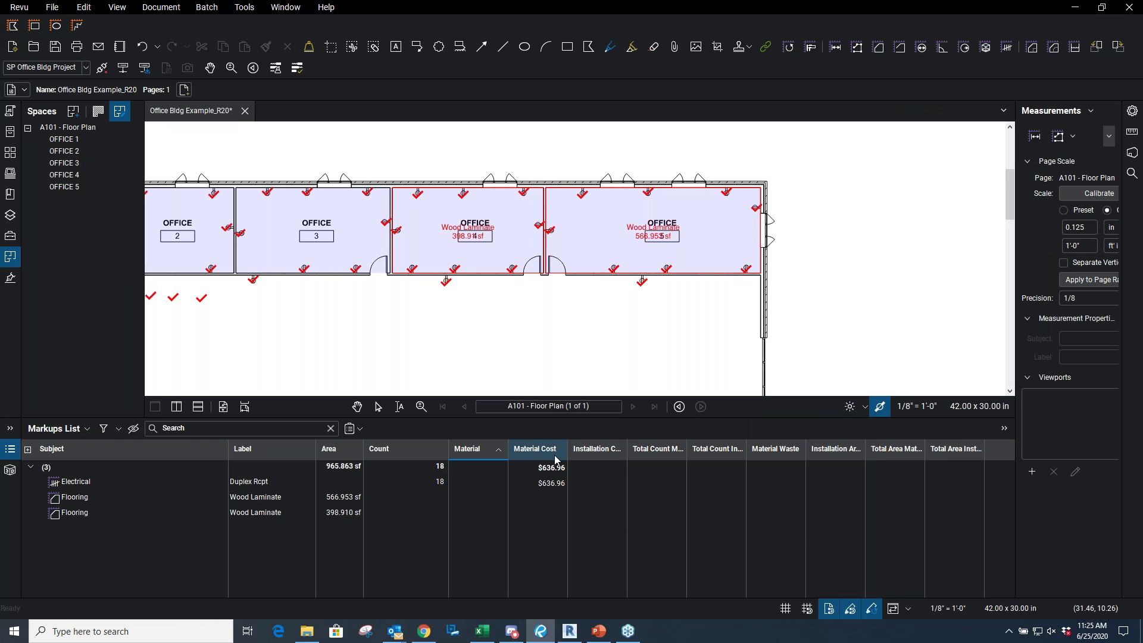
double_click(627, 449)
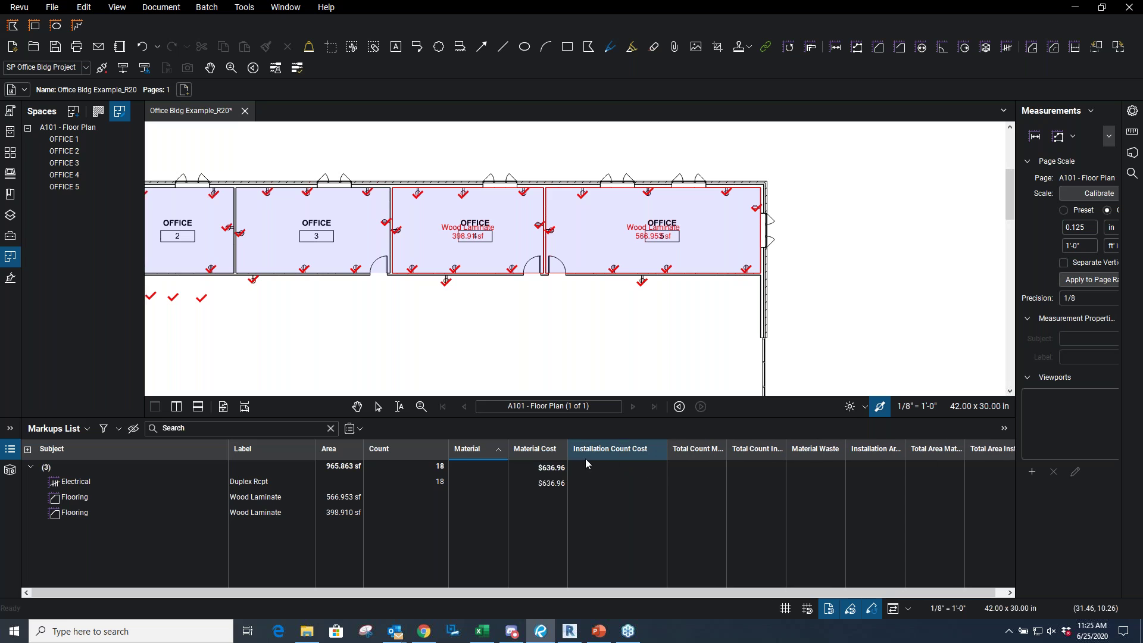
left_click_drag(726, 452, 766, 453)
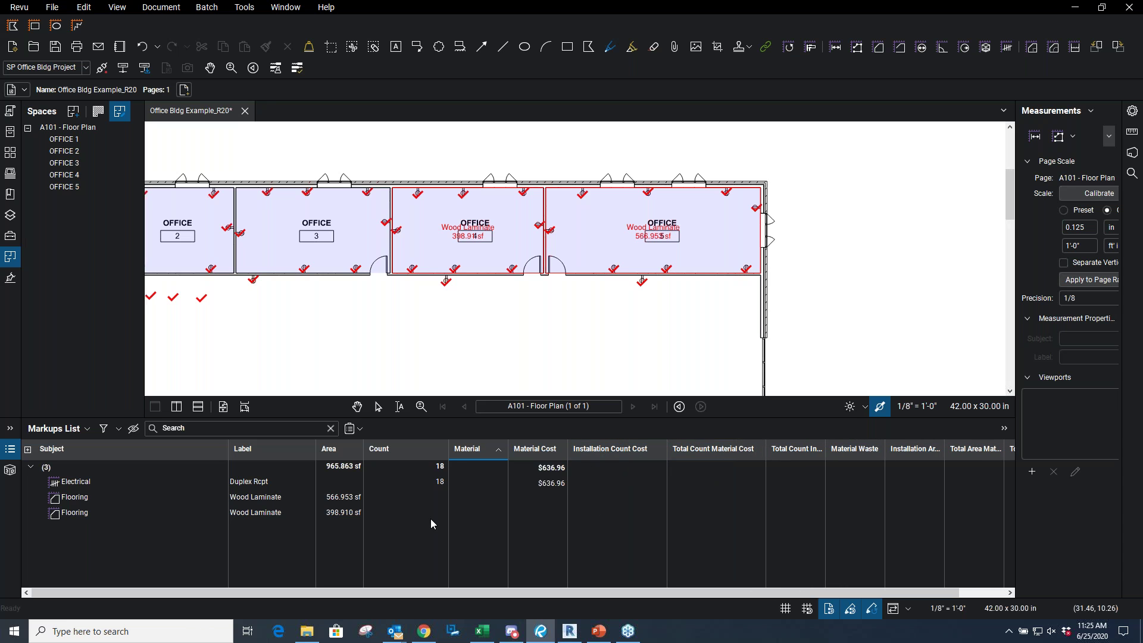
left_click_drag(649, 593, 698, 592)
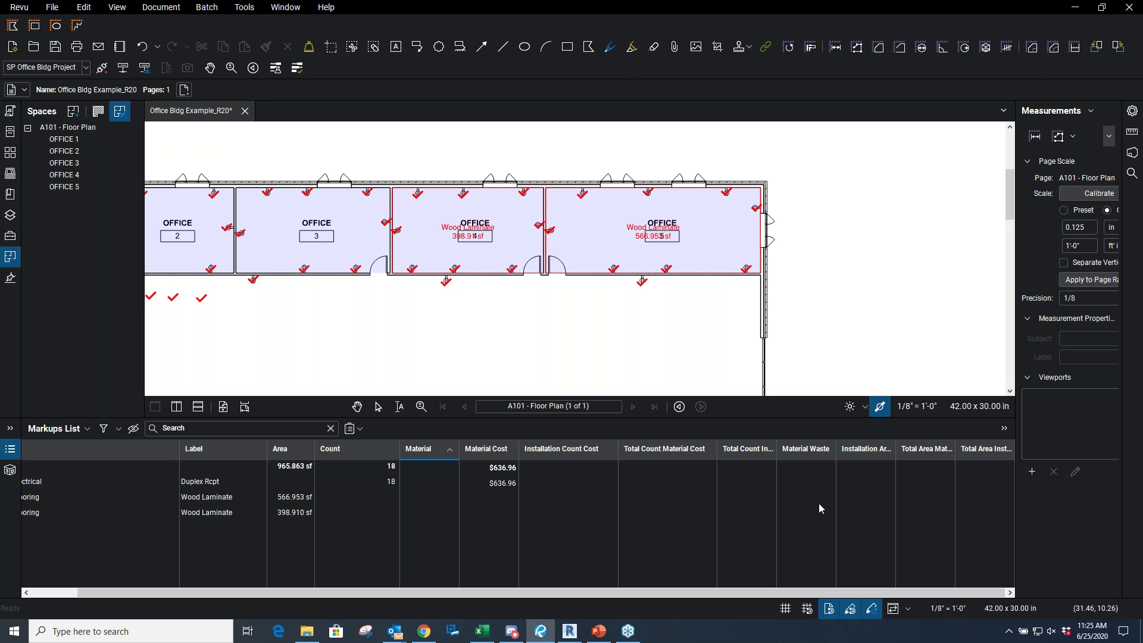
Switch to PowerPoint, present the Revu edition pricing slide full screen, and advance to the contact slide
left_click(599, 631)
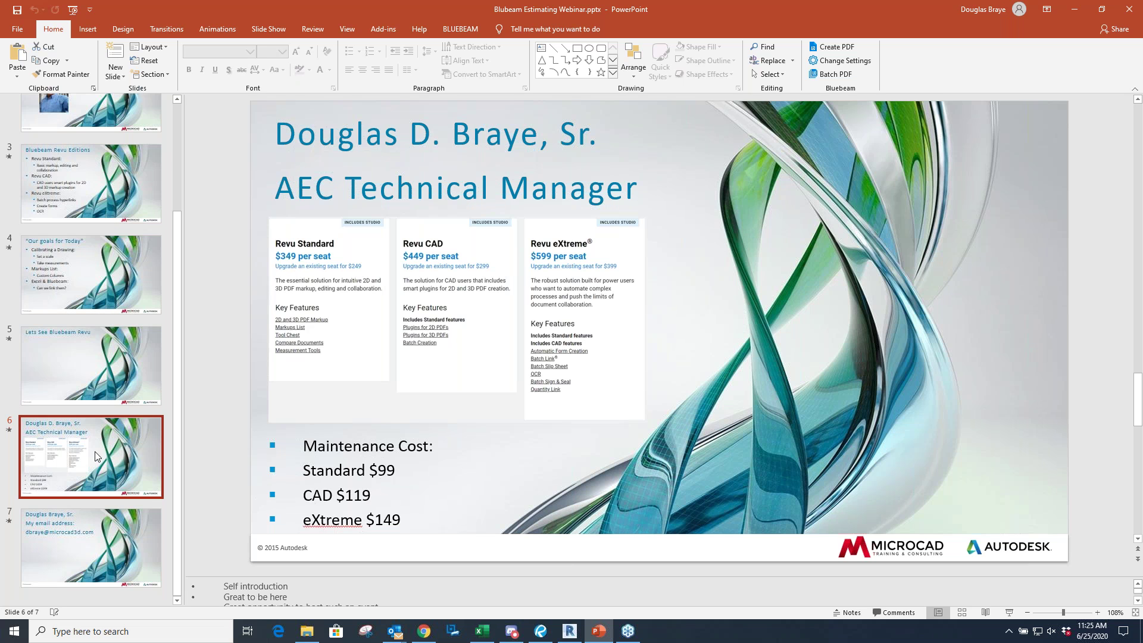
left_click(1009, 614)
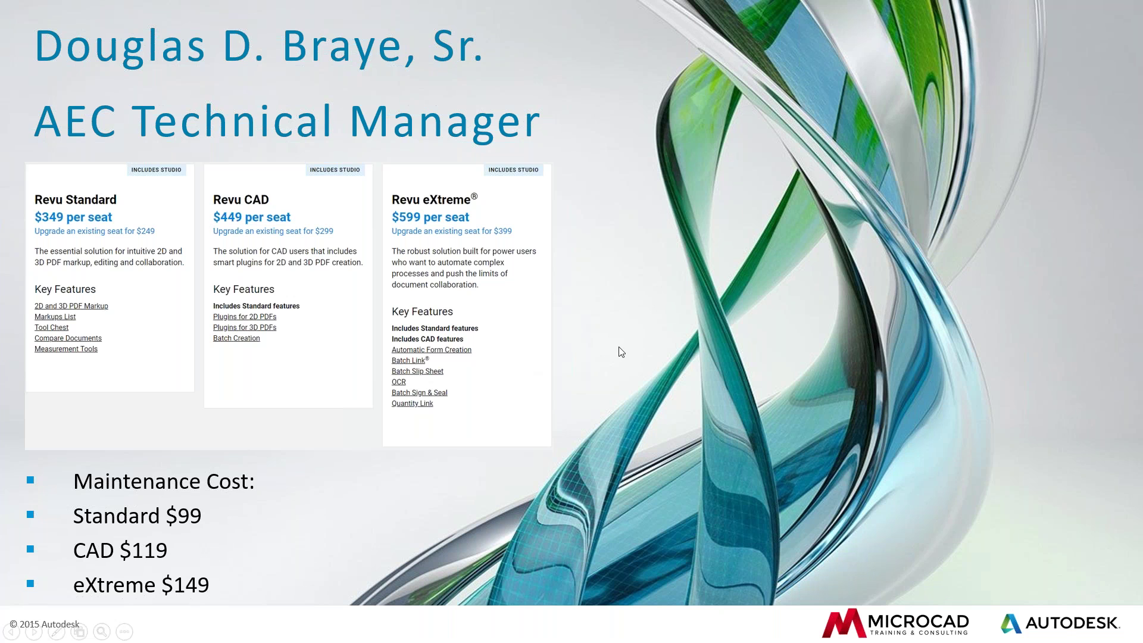
left_click(602, 327)
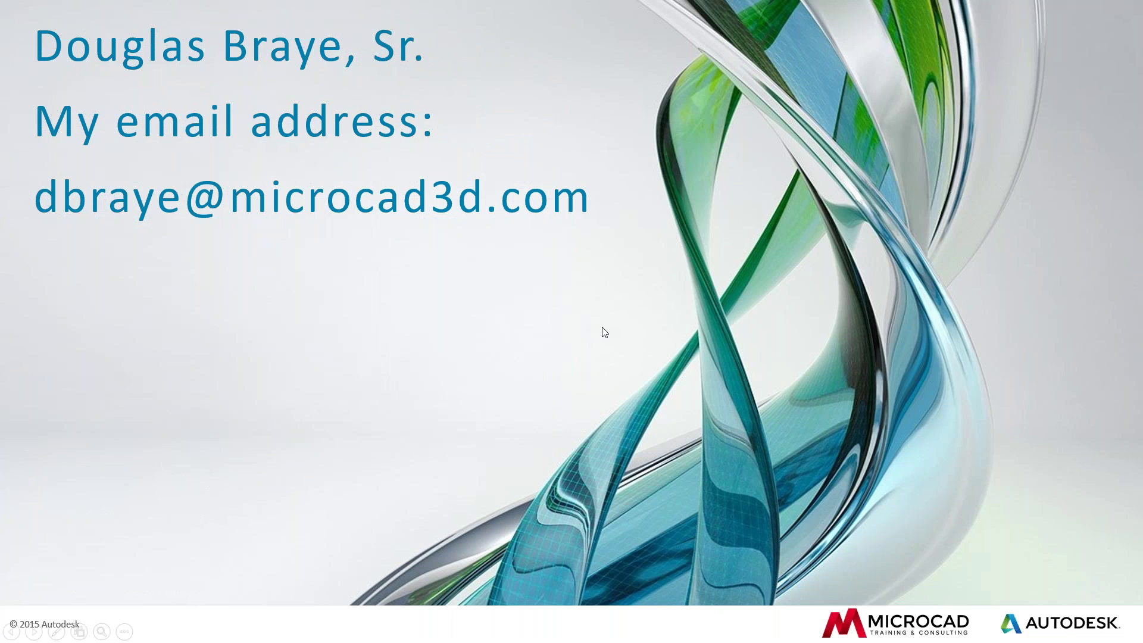